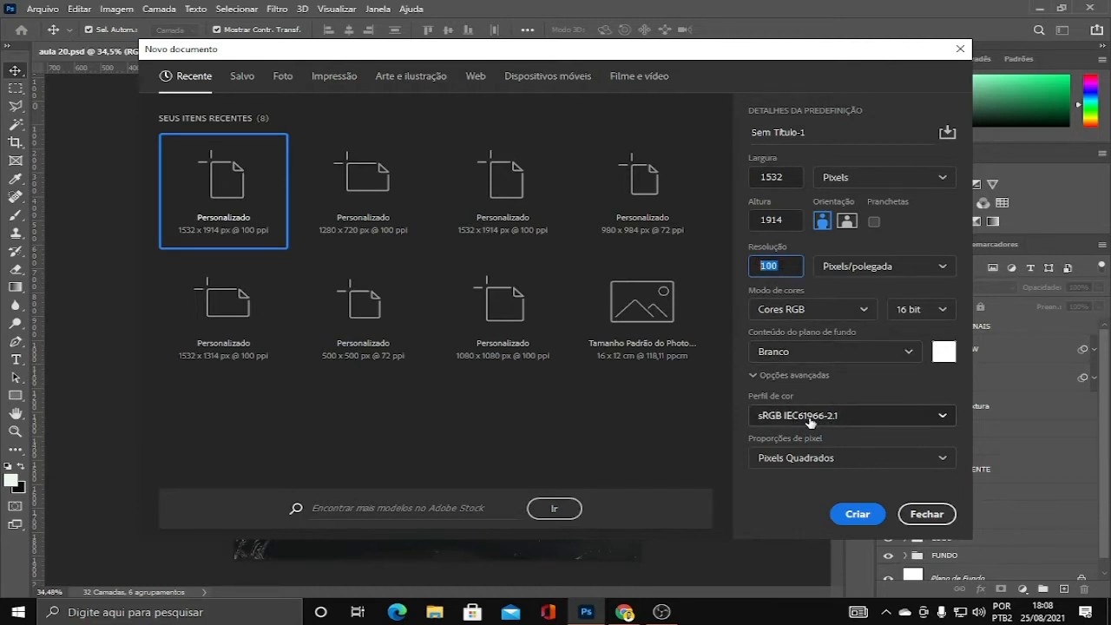
- Close the new document setup without creating a document
left_click(920, 515)
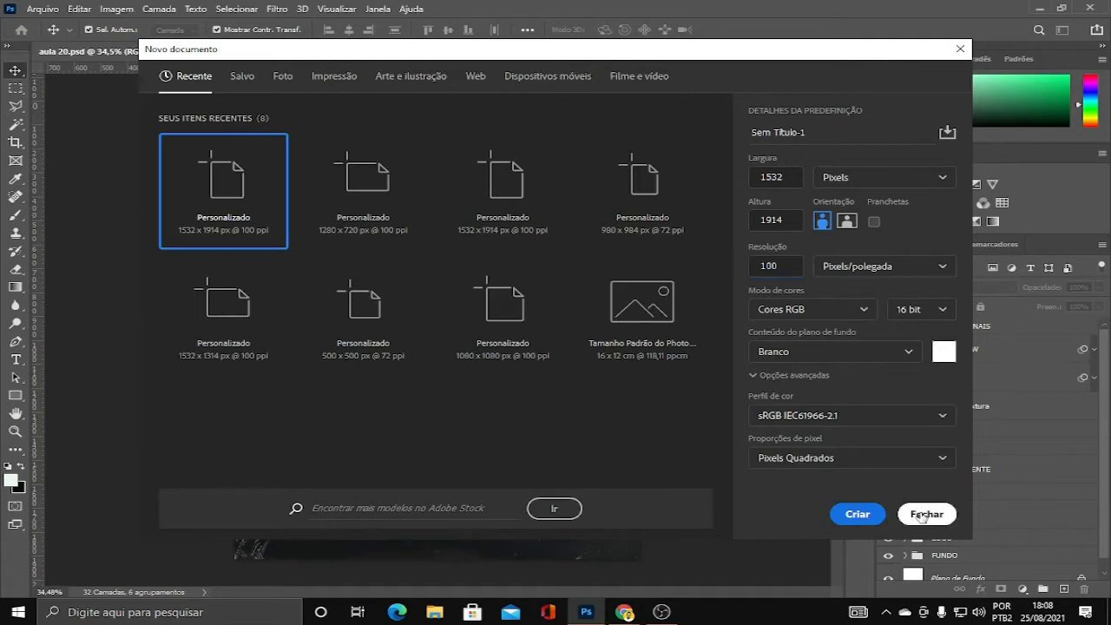
scroll(799, 416, "up", 3)
scroll(799, 416, "down", 3)
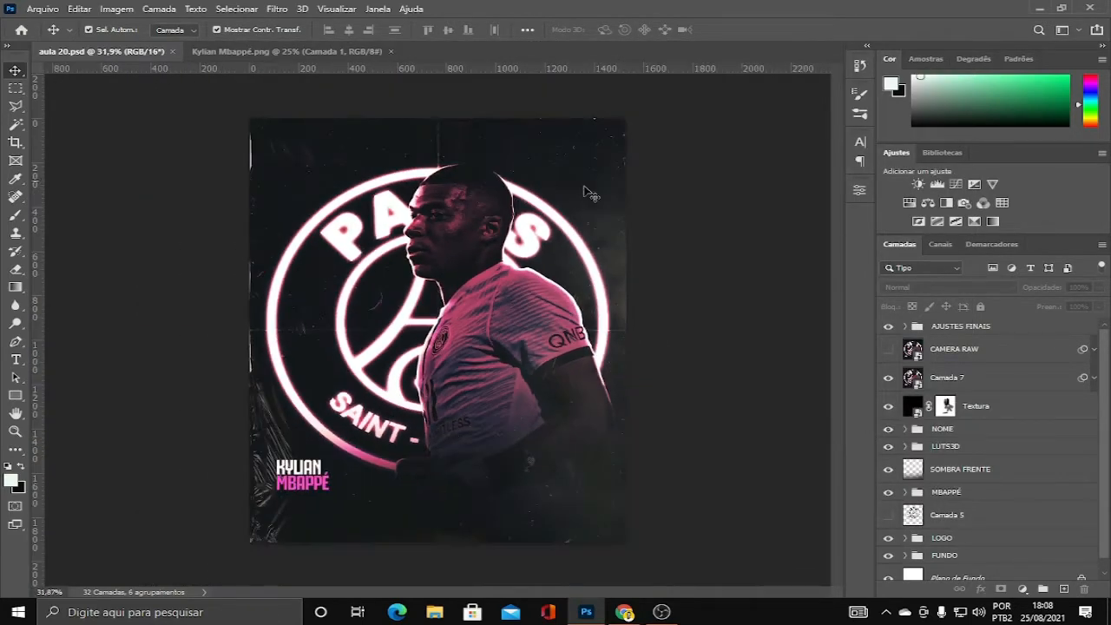
- Hide every layer and group above Plano de Fundo, leaving only the white background
left_click(889, 326)
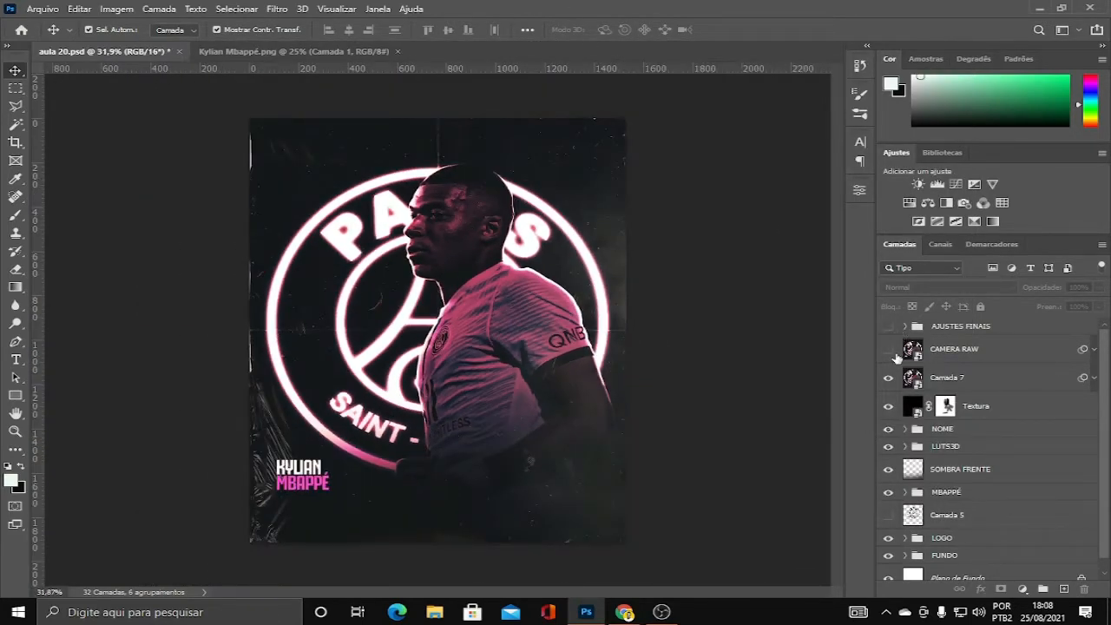
left_click(888, 377)
left_click_drag(884, 416, 893, 560)
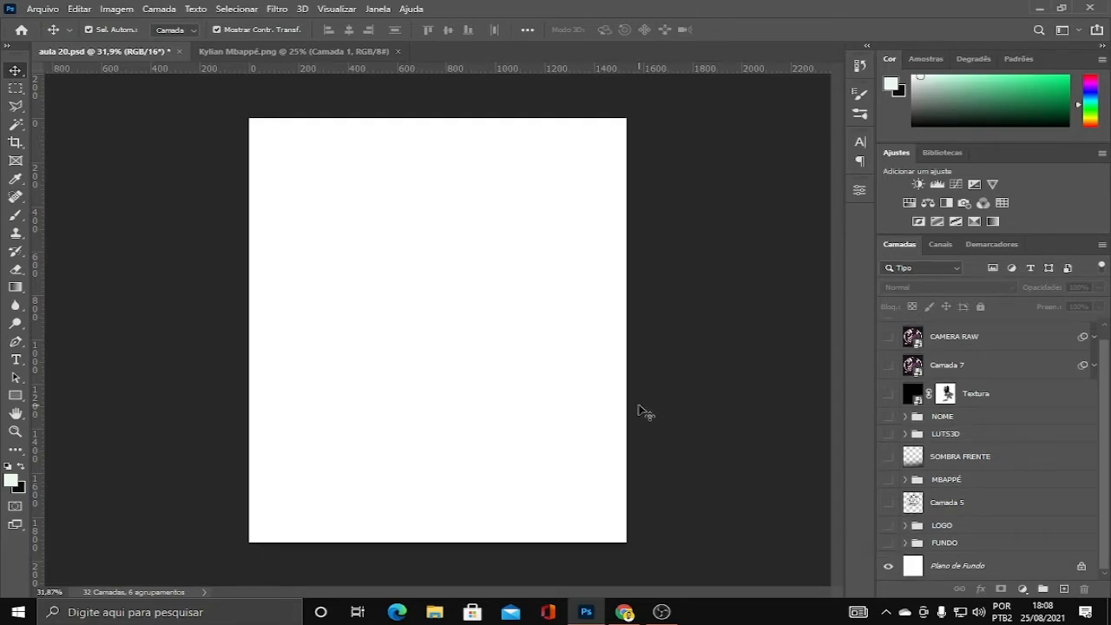
- Create a black rectangle shape 1532 px wide and 1532 px high
left_click(16, 397)
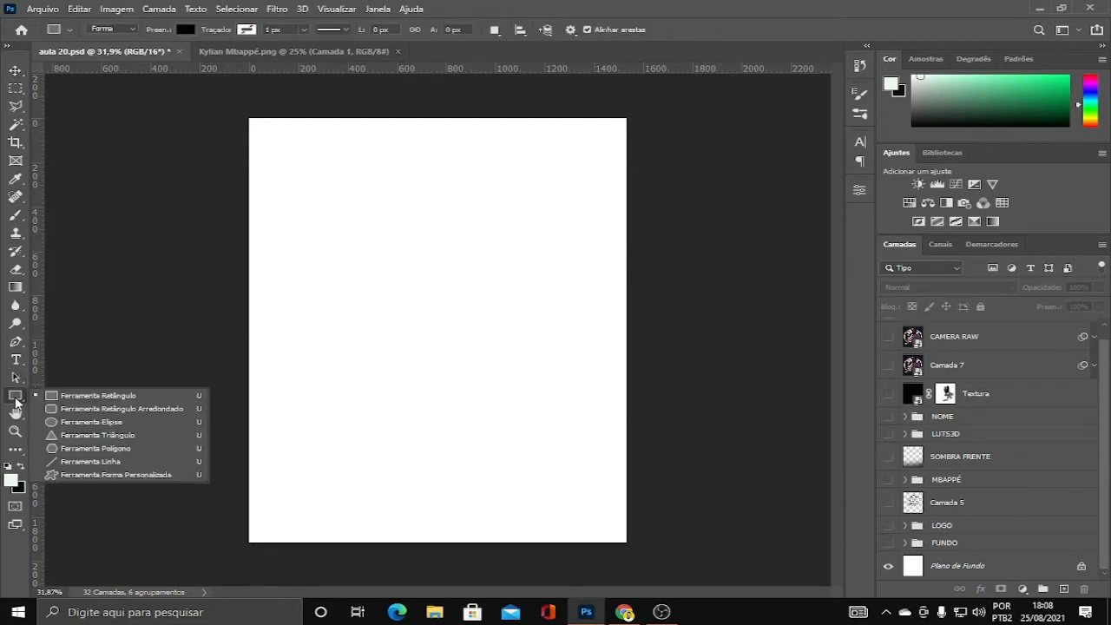
left_click(78, 396)
left_click(339, 332)
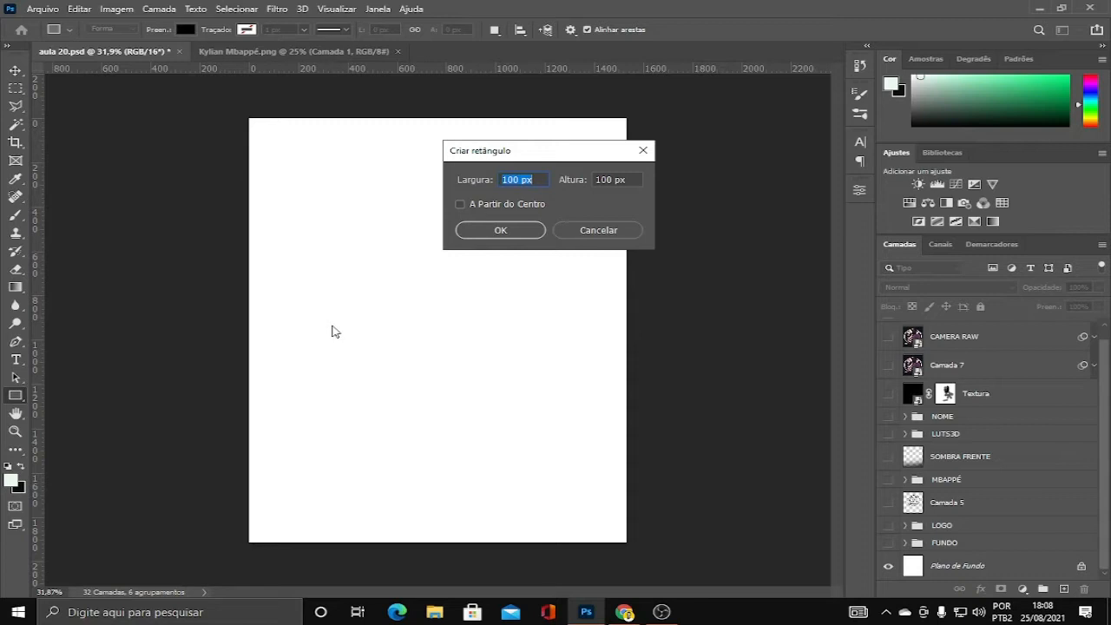
type("1532")
key("Tab")
type("1532")
key("Return")
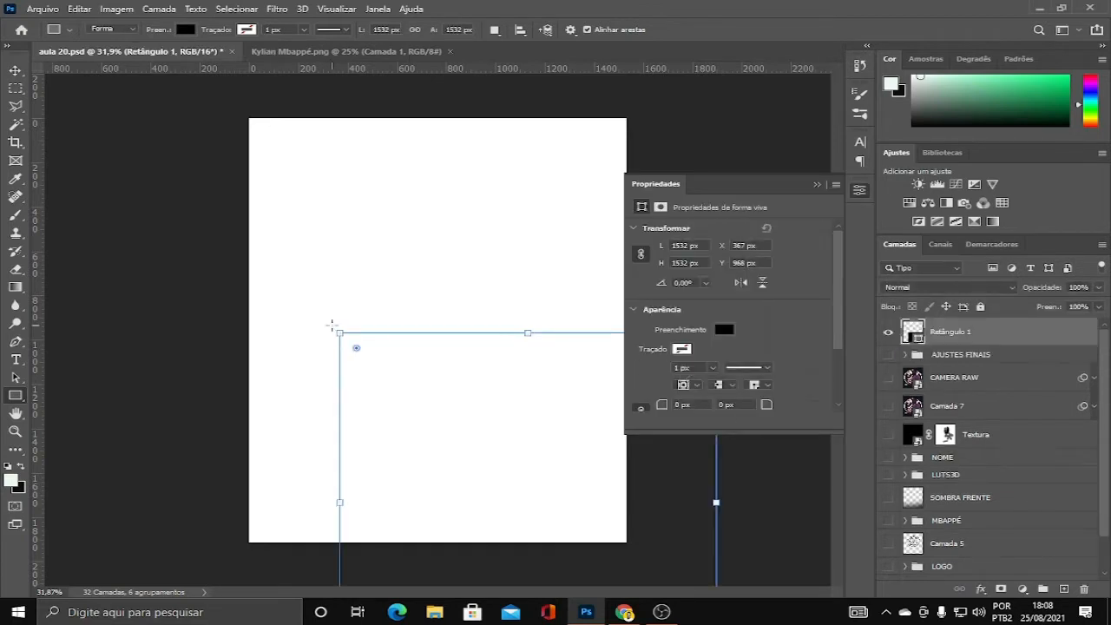
left_click(817, 185)
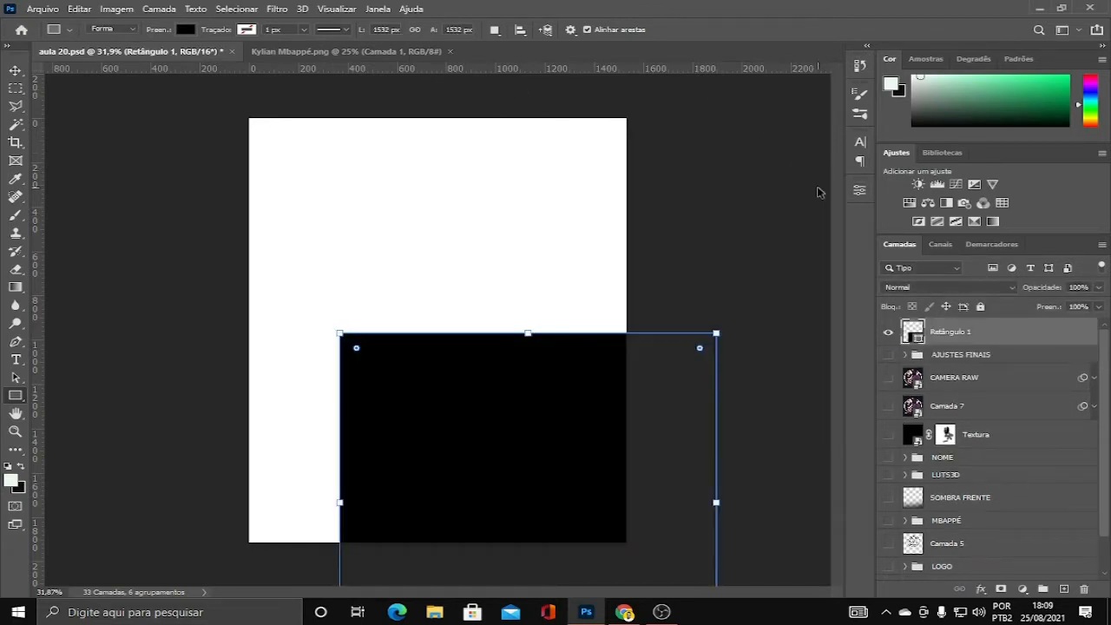
- Centre the rectangle horizontally and vertically on the whole canvas, and clear the selection
key("ctrl+a")
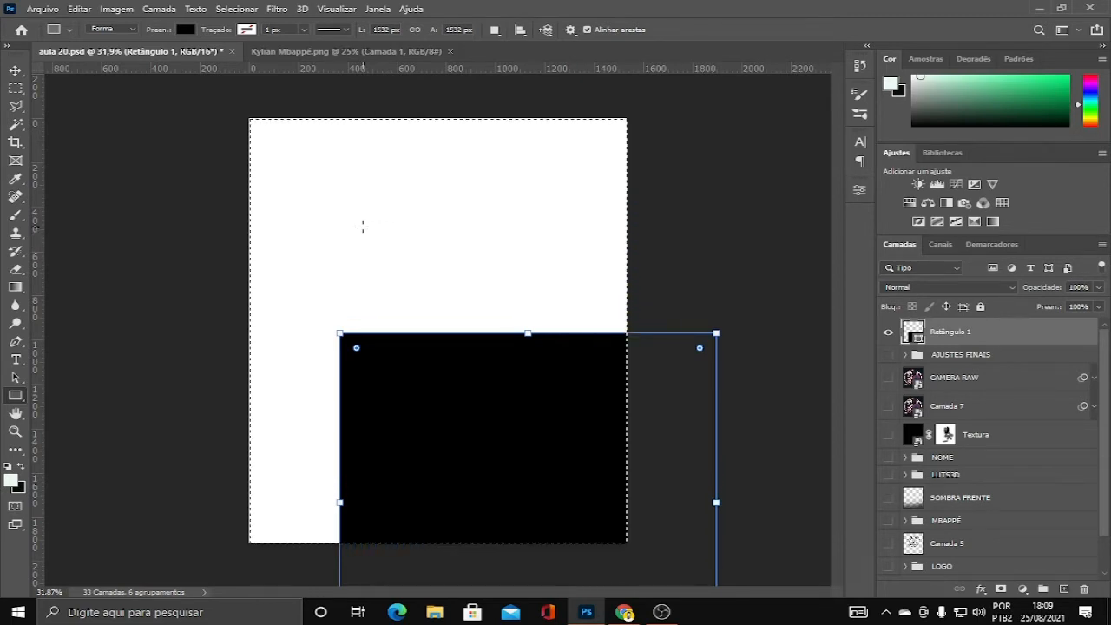
key("v")
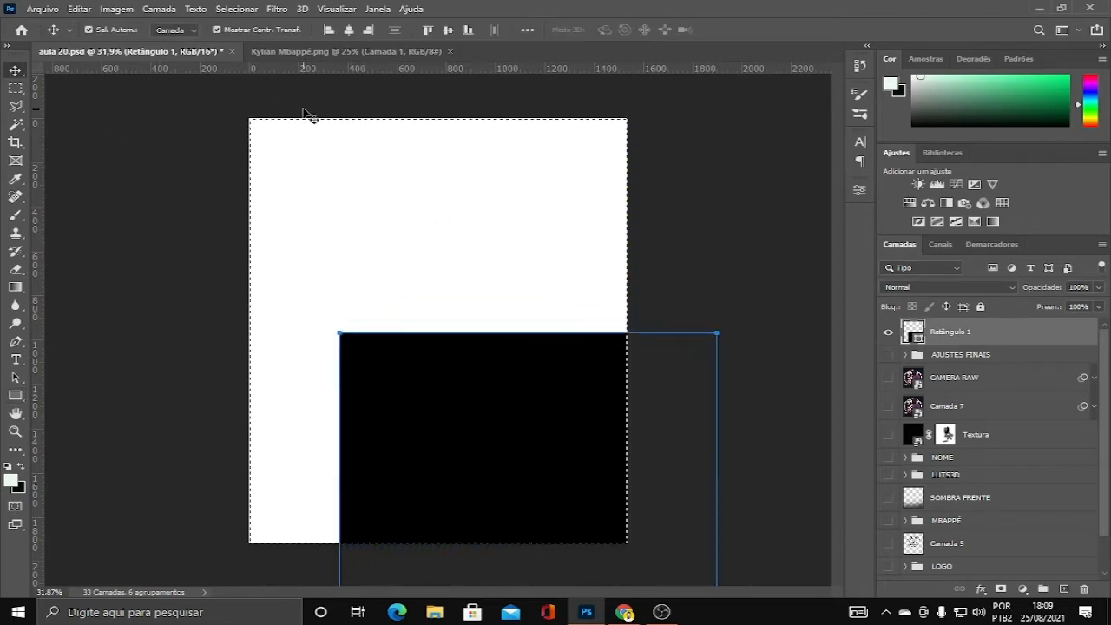
left_click(349, 31)
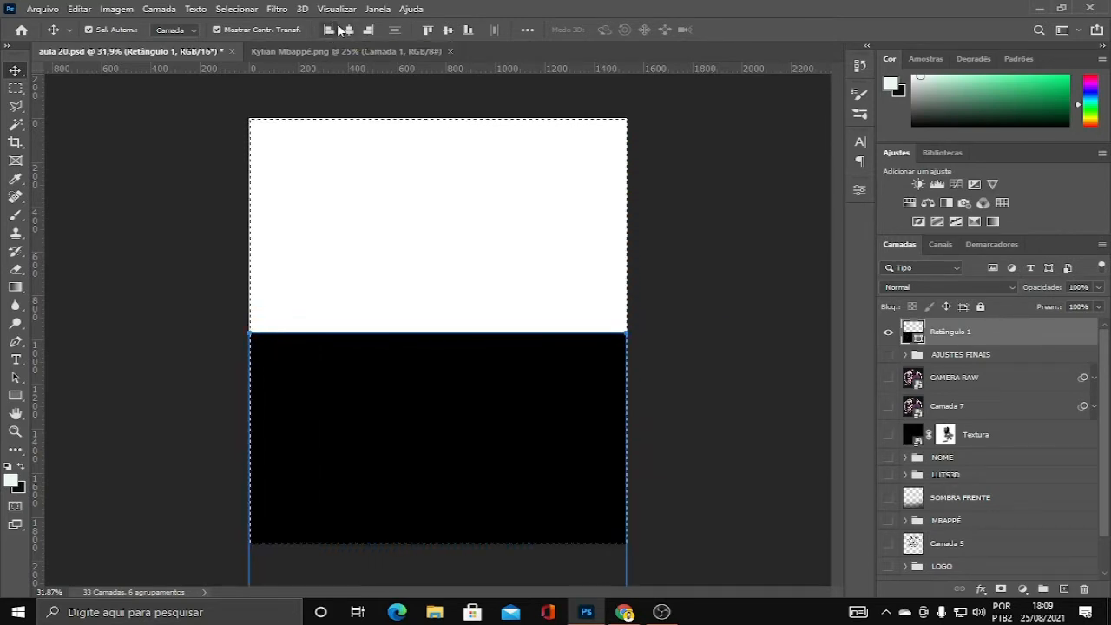
left_click(447, 29)
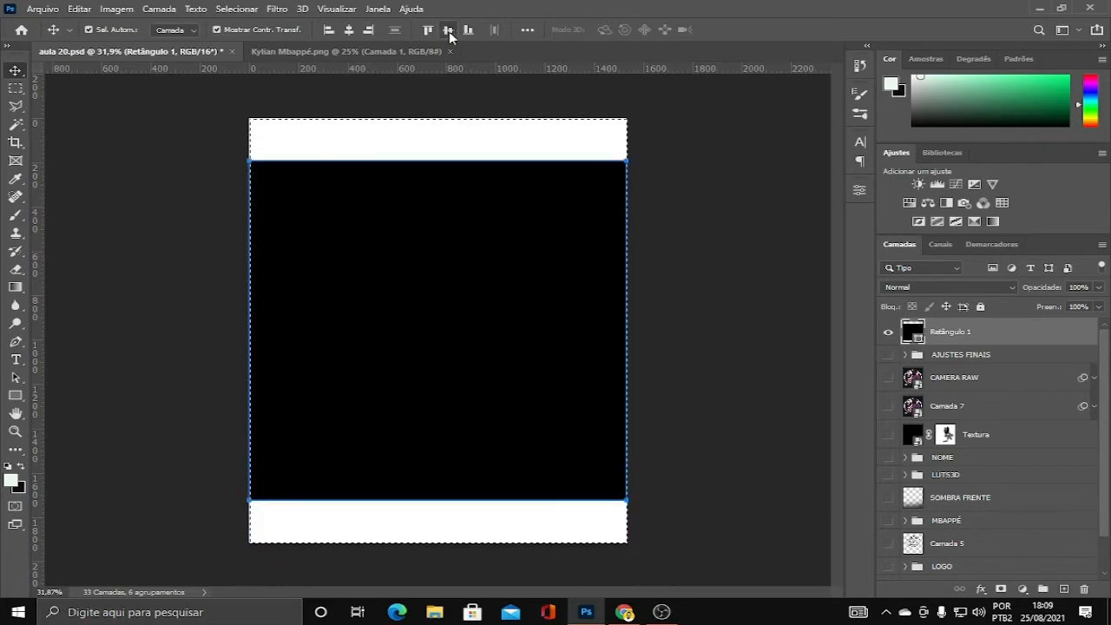
key("ctrl")
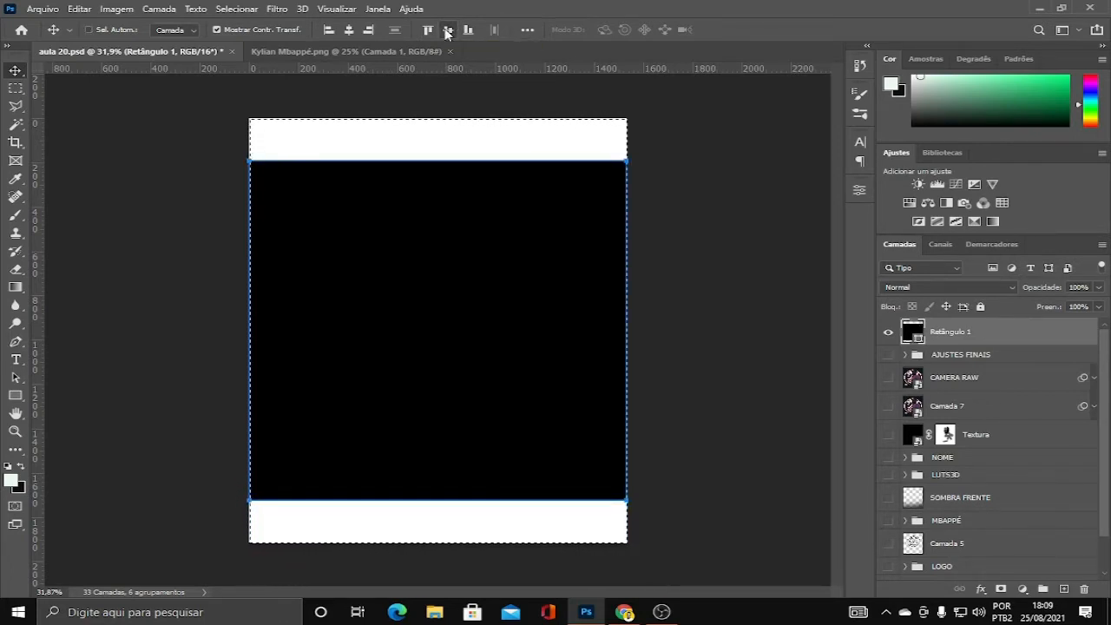
key("ctrl+d")
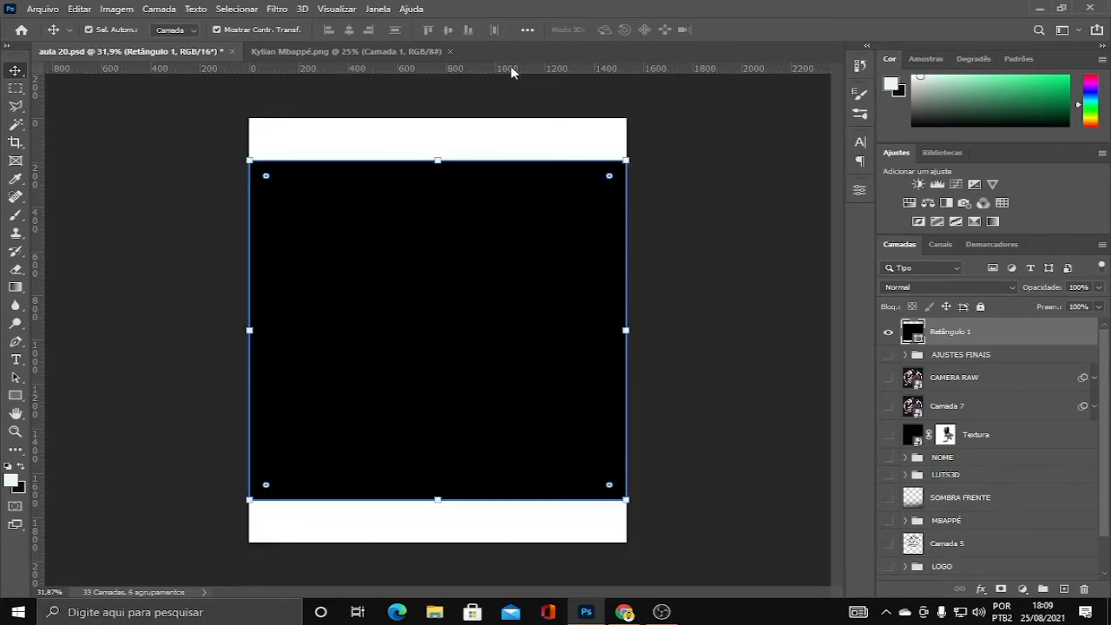
- Place horizontal guides along the square's upper and lower edges and delete the square
left_click_drag(511, 67, 537, 159)
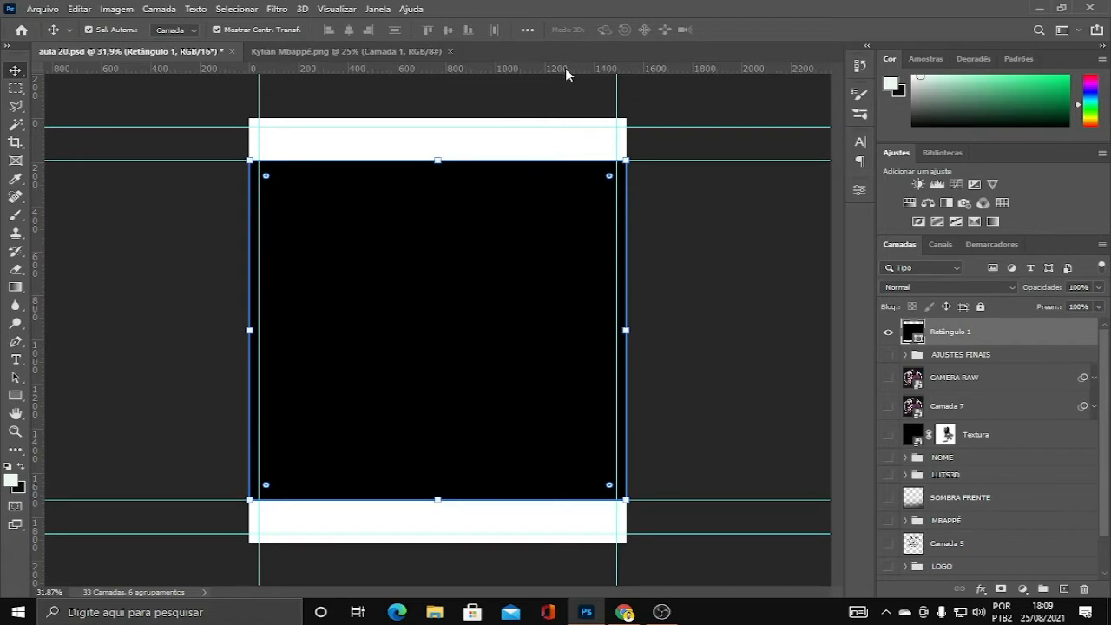
left_click_drag(566, 73, 562, 499)
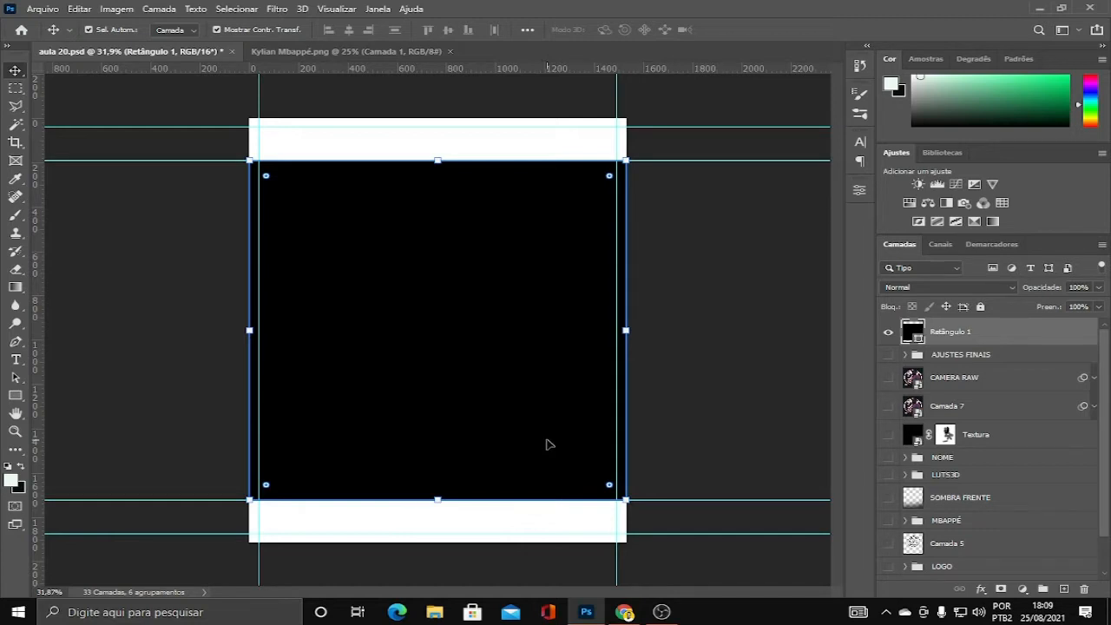
key("Delete")
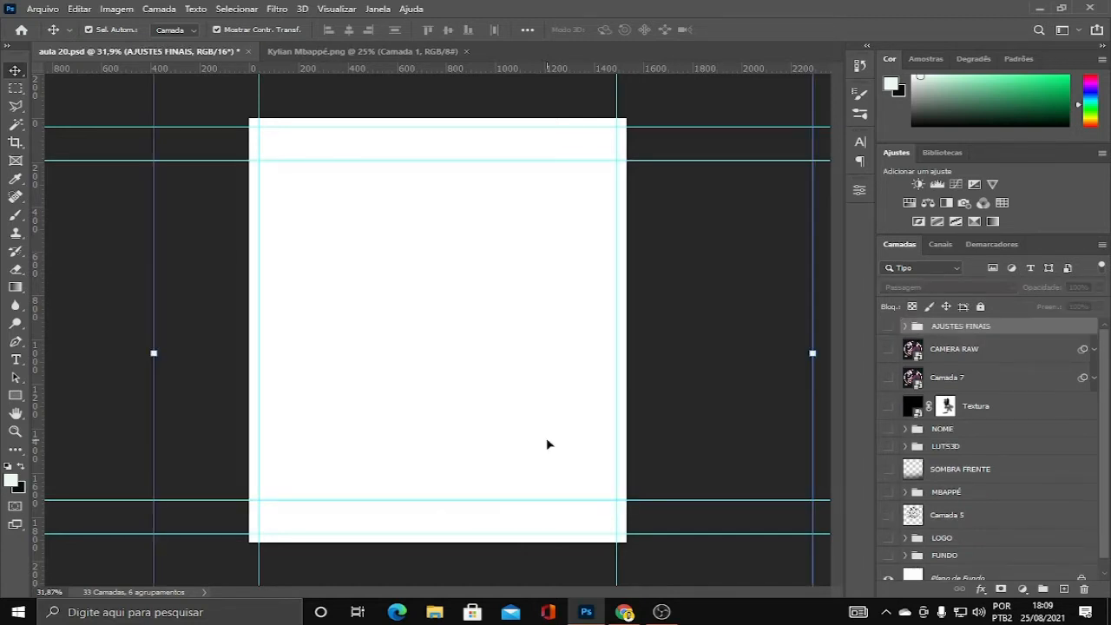
- Examine the margin settings for a new guide layout and leave without applying it
left_click(331, 9)
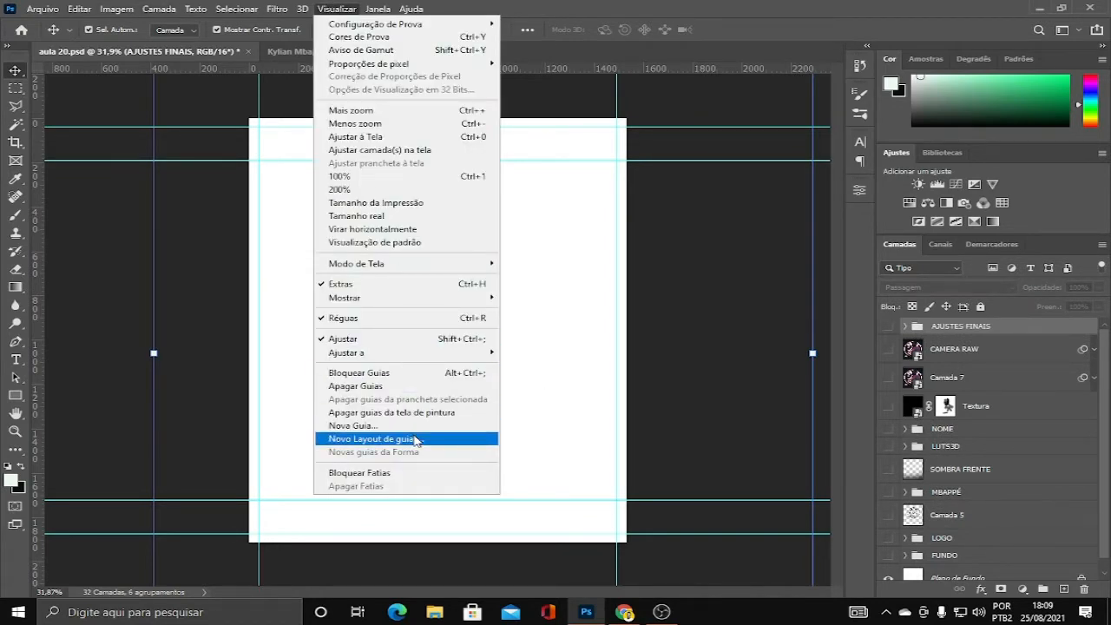
left_click(415, 440)
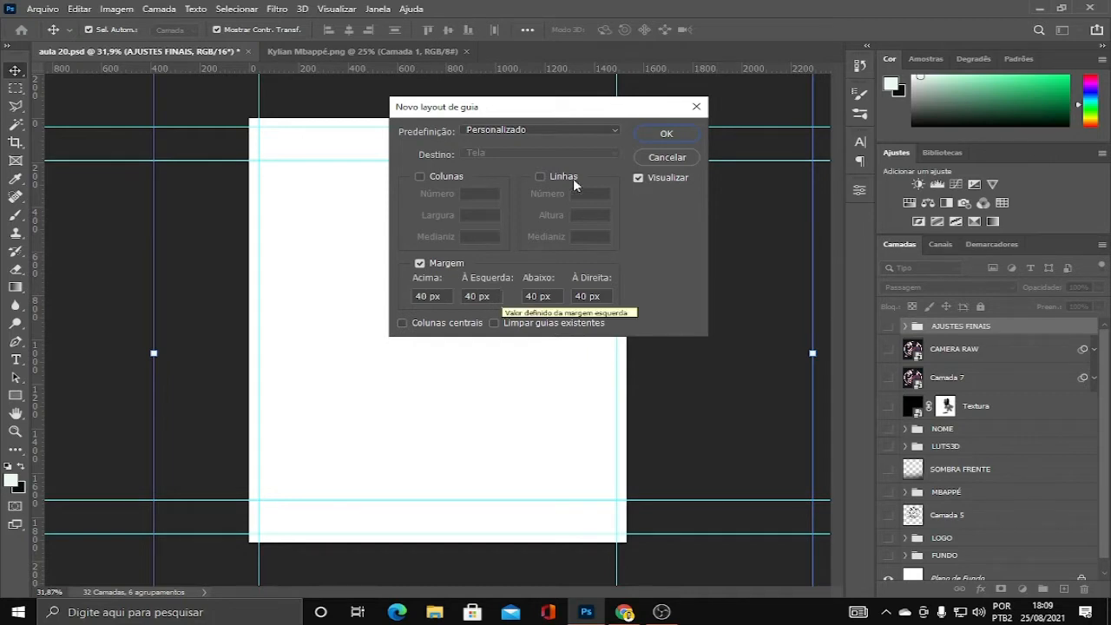
left_click(657, 159)
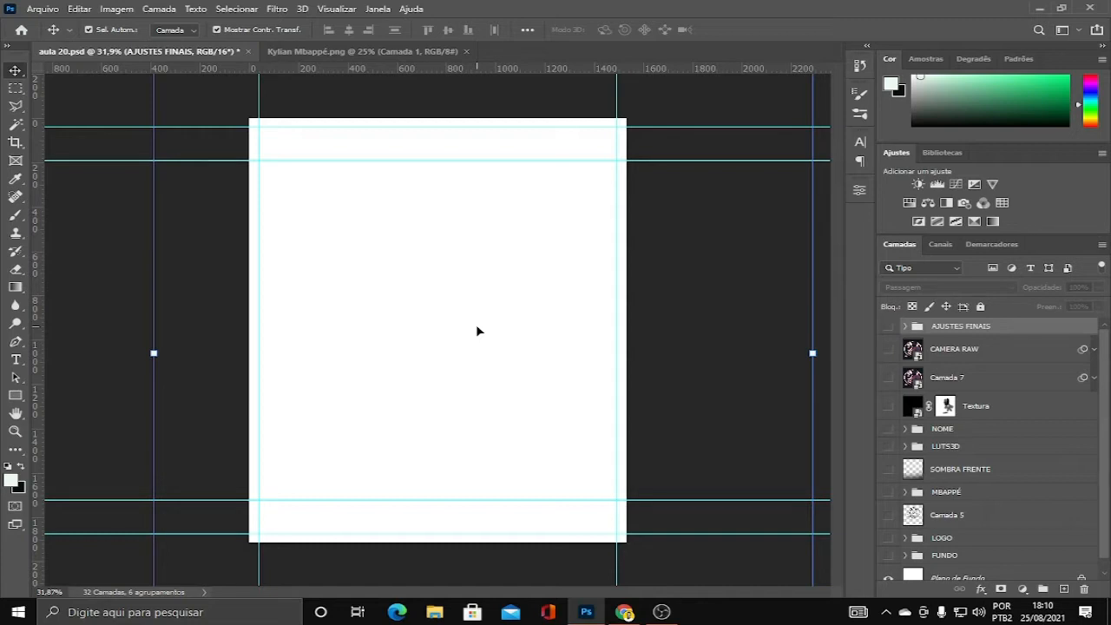
- Hide the guides and deselect the AJUSTES FINAIS group
key("ctrl")
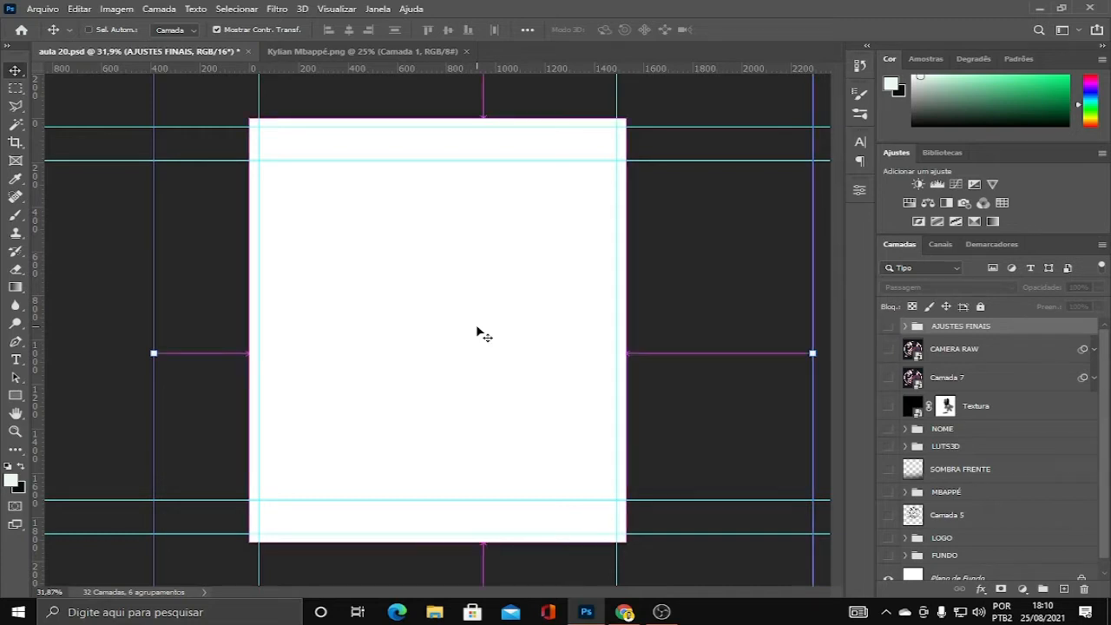
key("ctrl+semicolon")
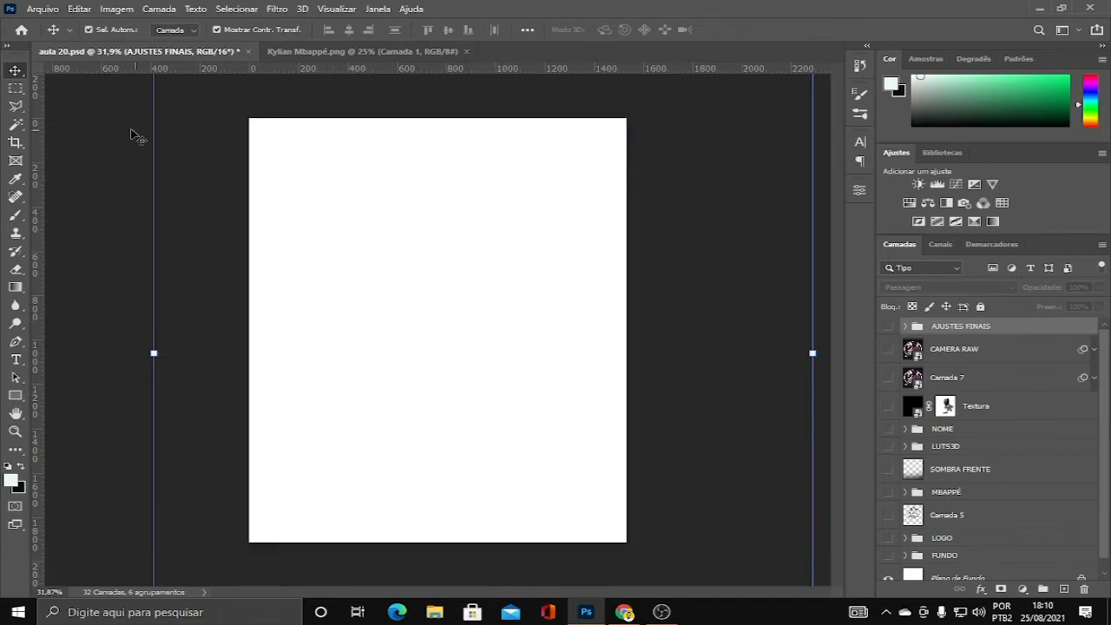
left_click(126, 230)
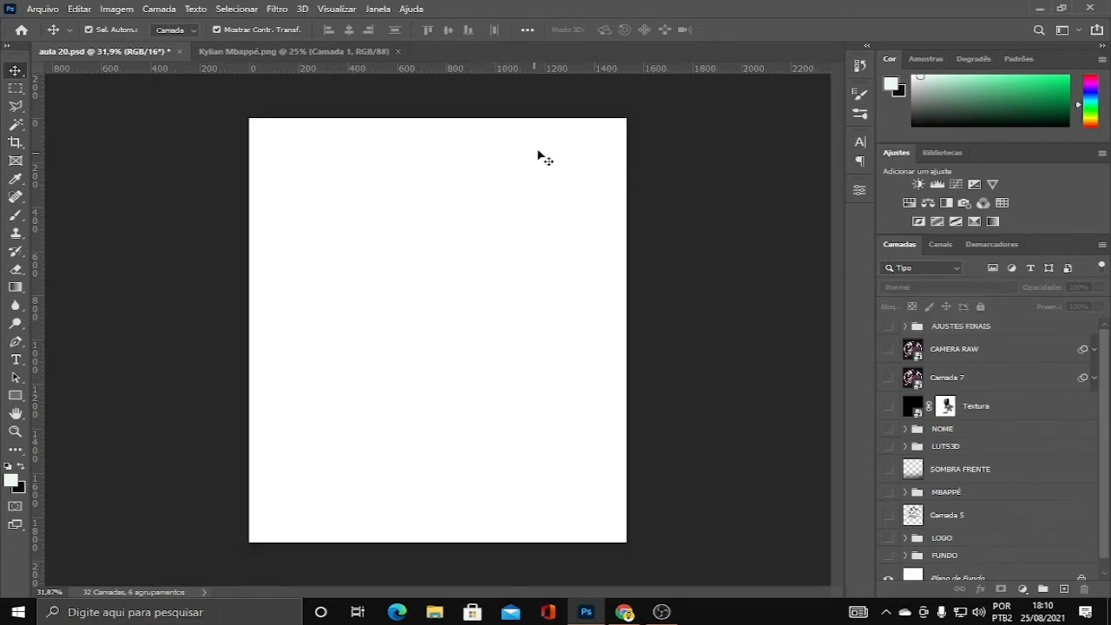
- Expand the FUNDO group and make it visible
scroll(909, 569, "down", 1)
left_click(906, 544)
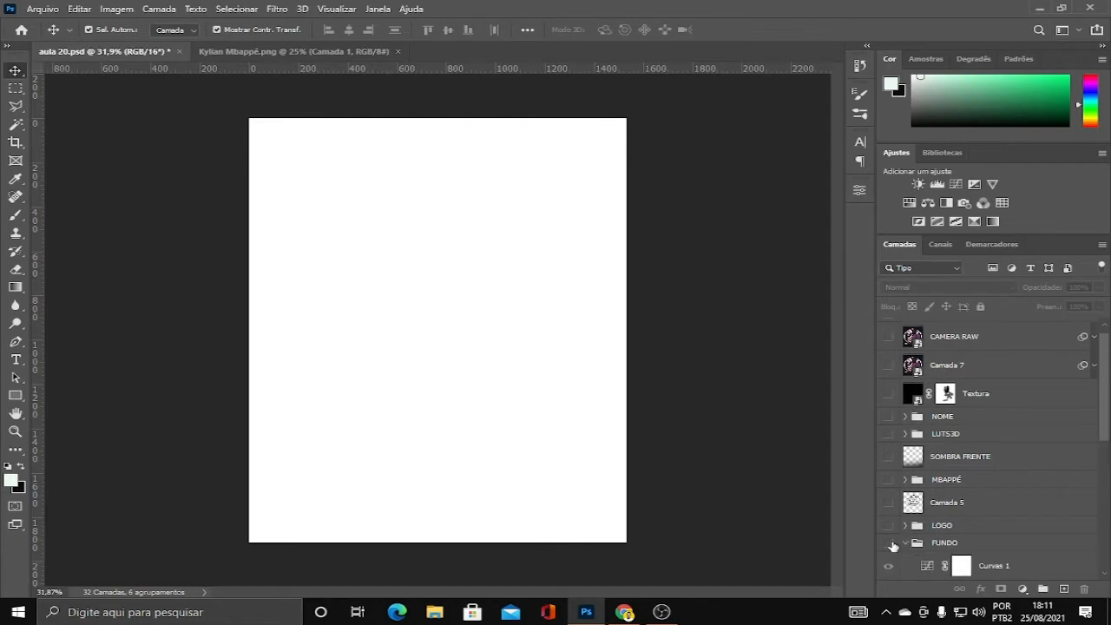
left_click(887, 544)
- Hide the FUNDO group's upper layers, from Curvas 1 down through Mapa de Degradê 1
scroll(990, 528, "down", 2)
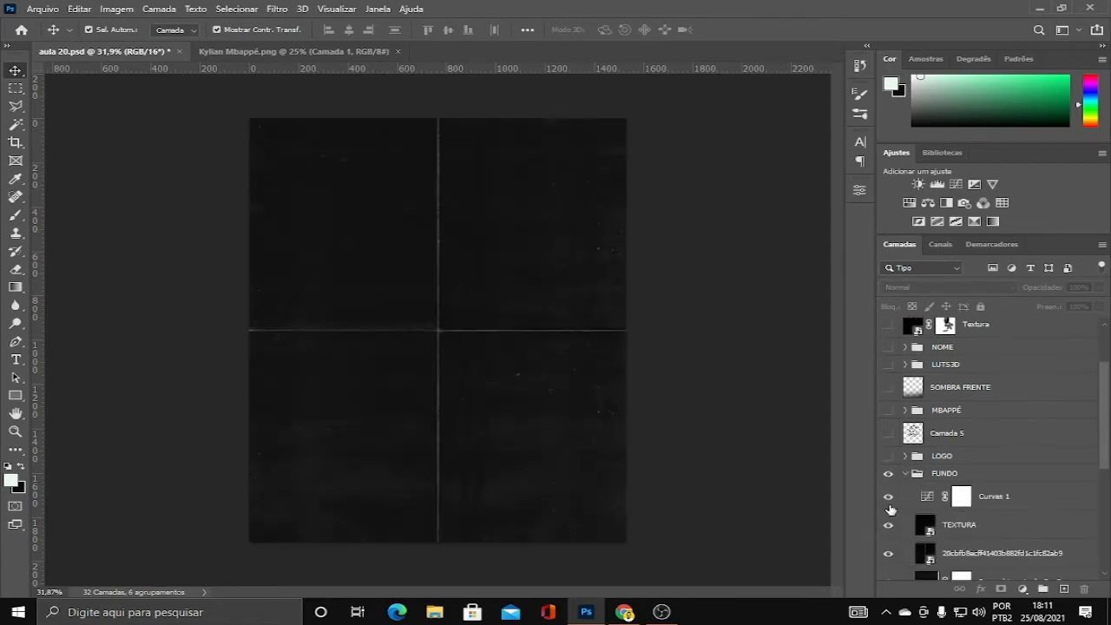
left_click(887, 526)
left_click(888, 553)
scroll(889, 556, "down", 2)
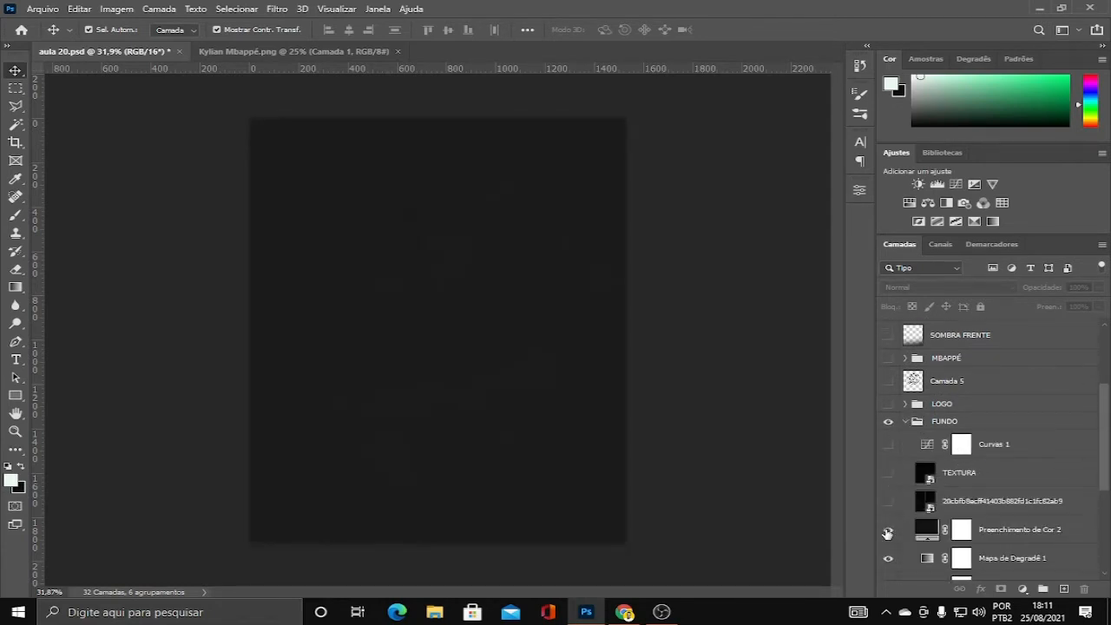
left_click(888, 556)
scroll(888, 556, "down", 2)
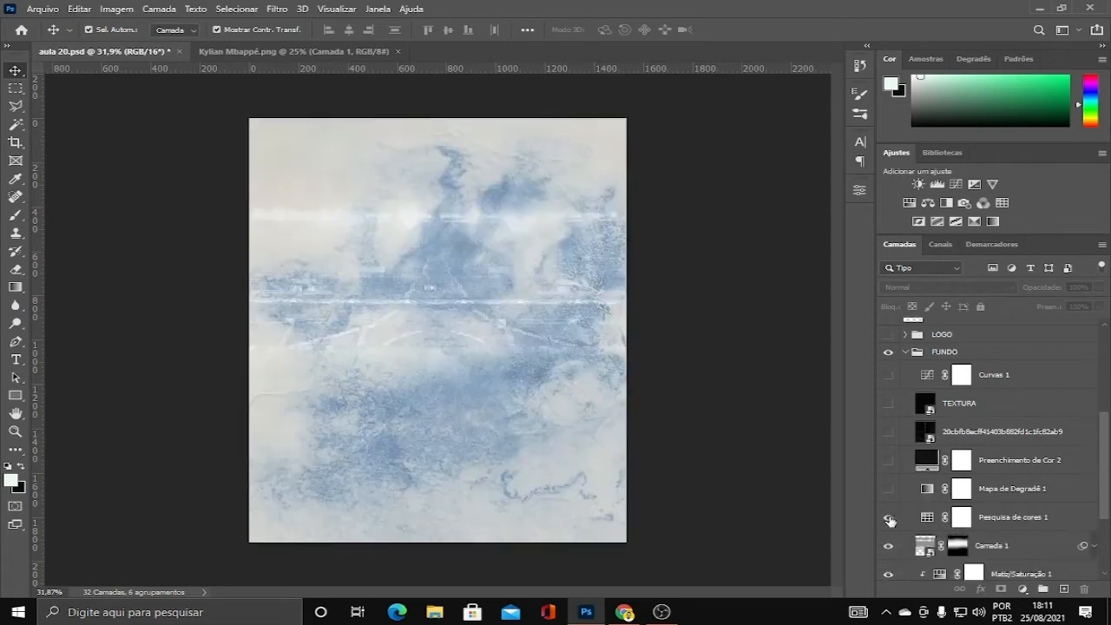
- Hide the FUNDO layers from Pesquisa de cores 1 down through the lower TEXTURA, leaving Preenchimento de Cor 1 visible
scroll(890, 545, "down", 1)
left_click(889, 541)
scroll(889, 544, "down", 2)
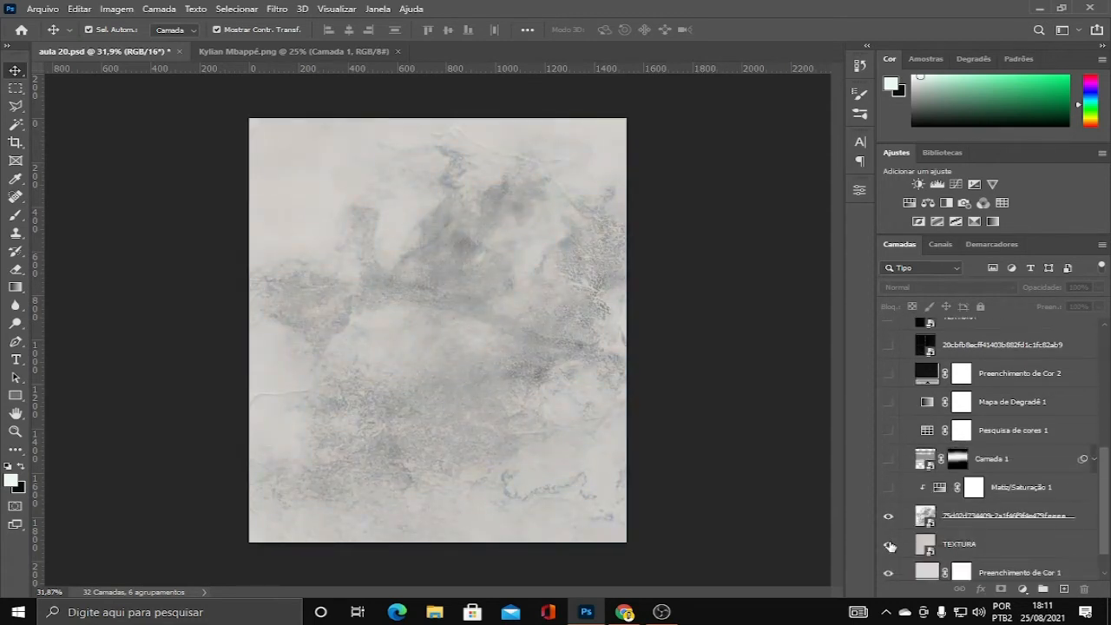
left_click(887, 523)
left_click(888, 545)
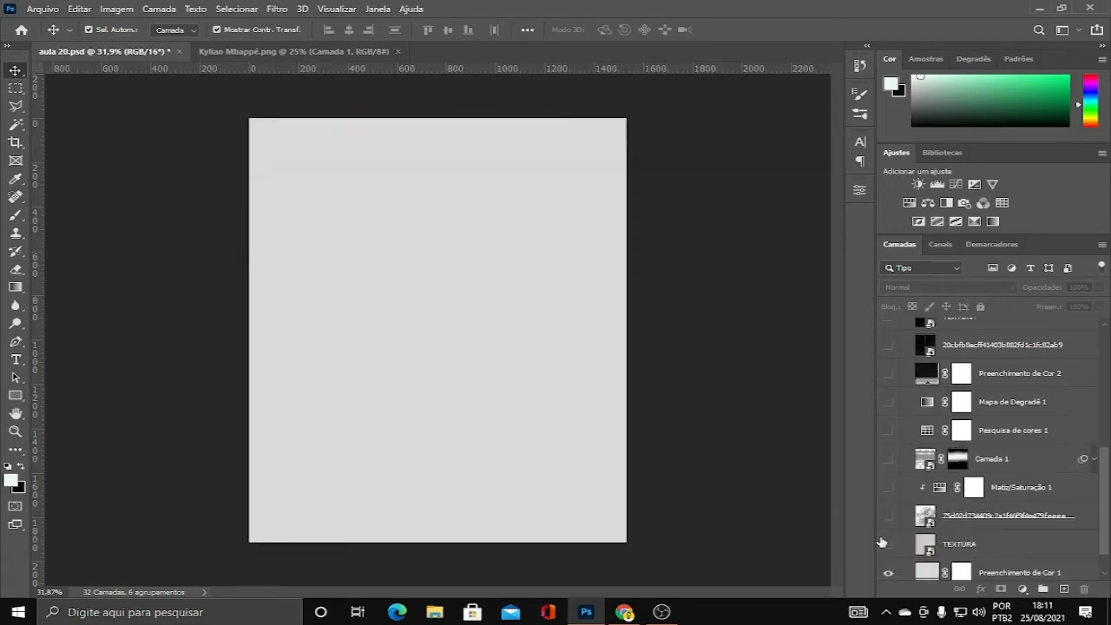
scroll(899, 540, "down", 1)
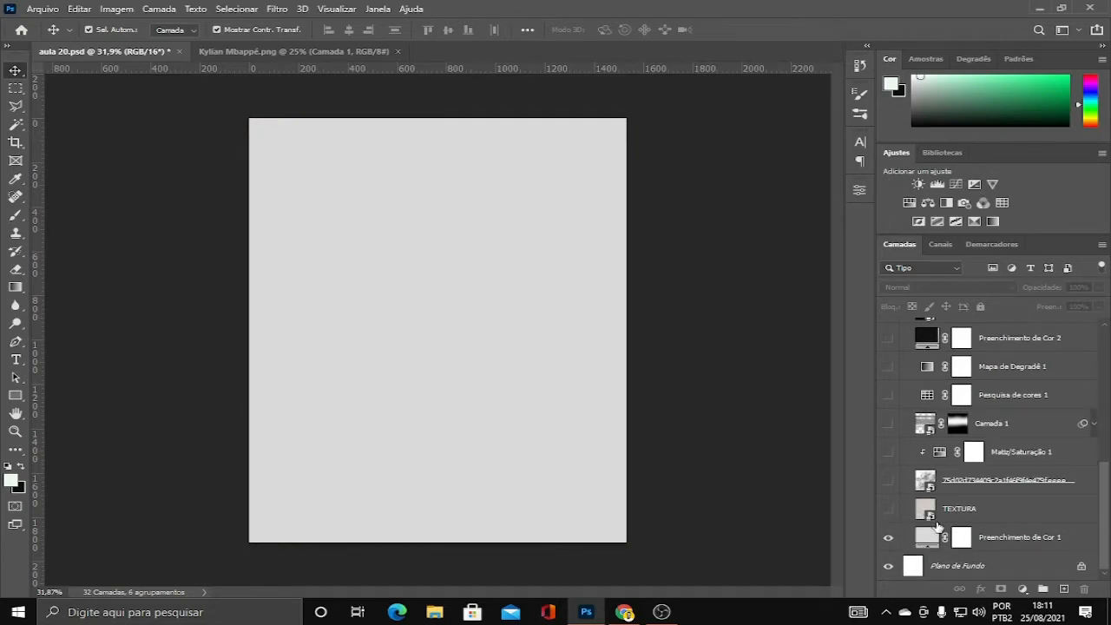
- Check the colour code of the Preenchimento de Cor 1 solid fill, leaving it without changes
left_click(1023, 589)
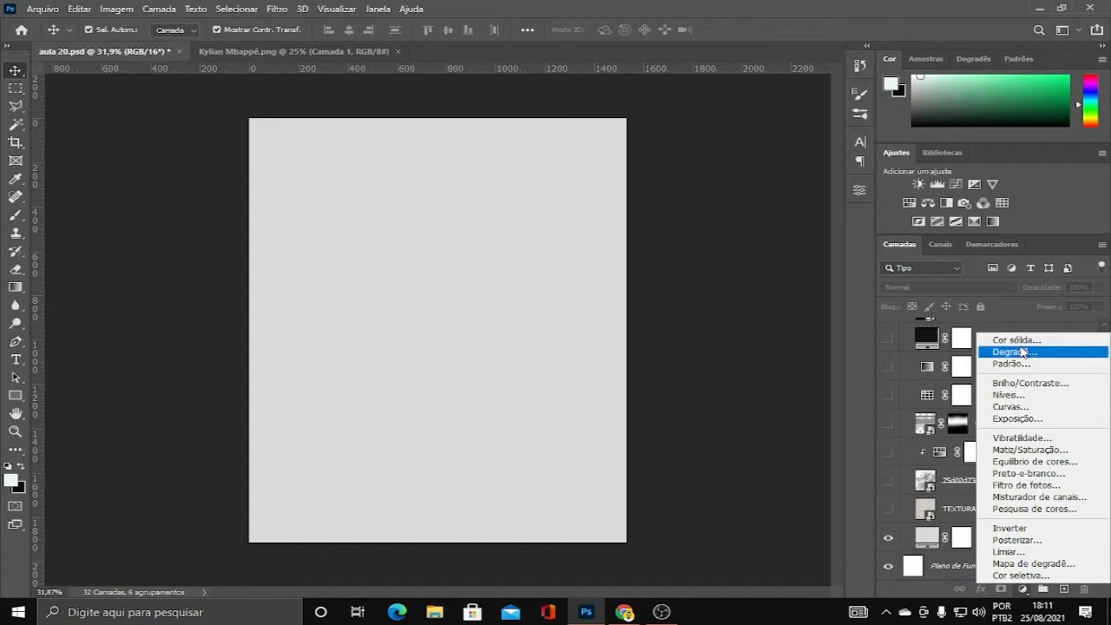
left_click(924, 540)
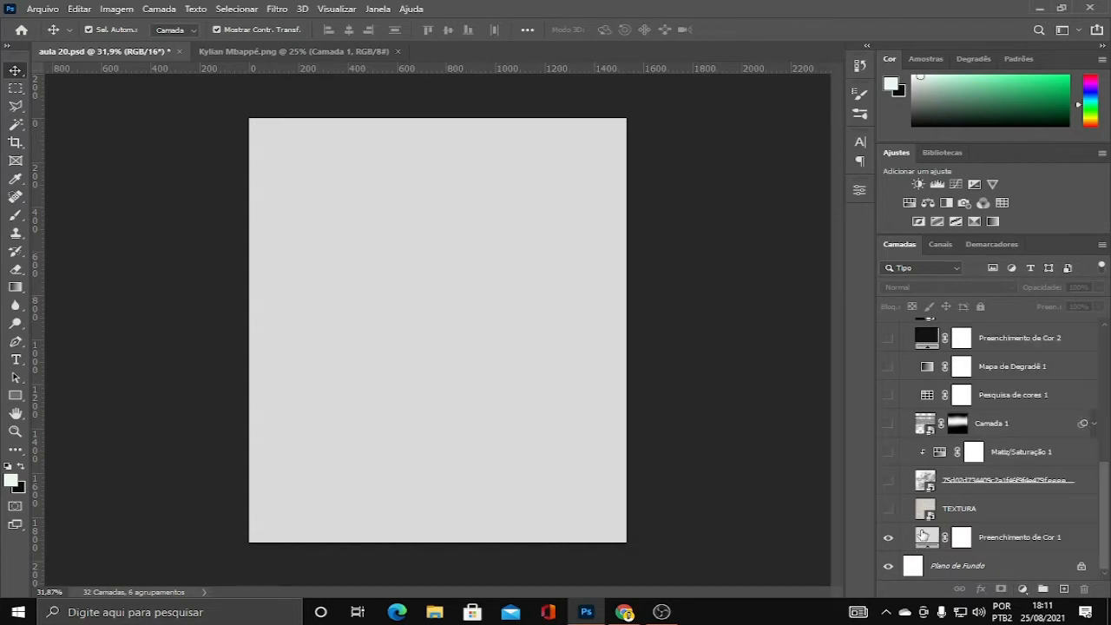
left_click(924, 539)
double_click(927, 536)
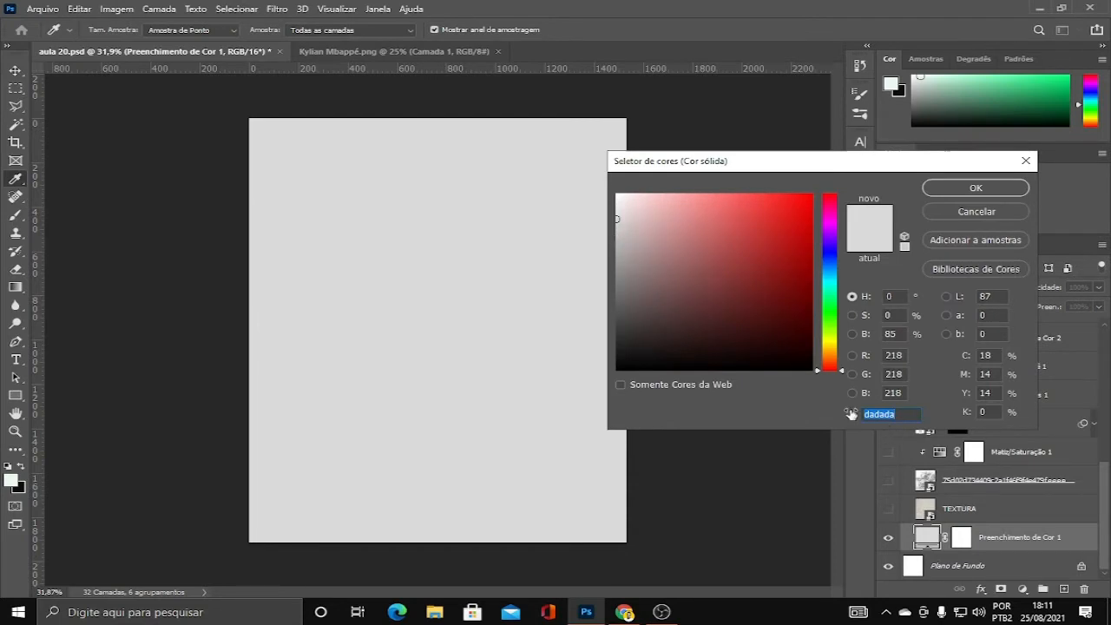
left_click(1014, 206)
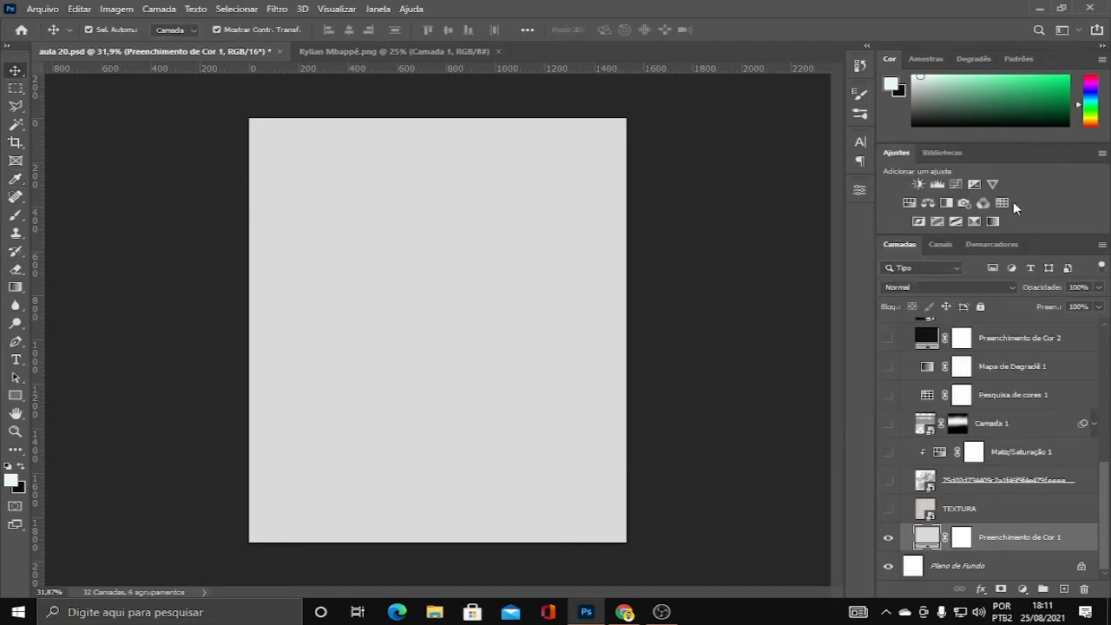
- Show the paper TEXTURA layer directly above Preenchimento de Cor 1
left_click(888, 509)
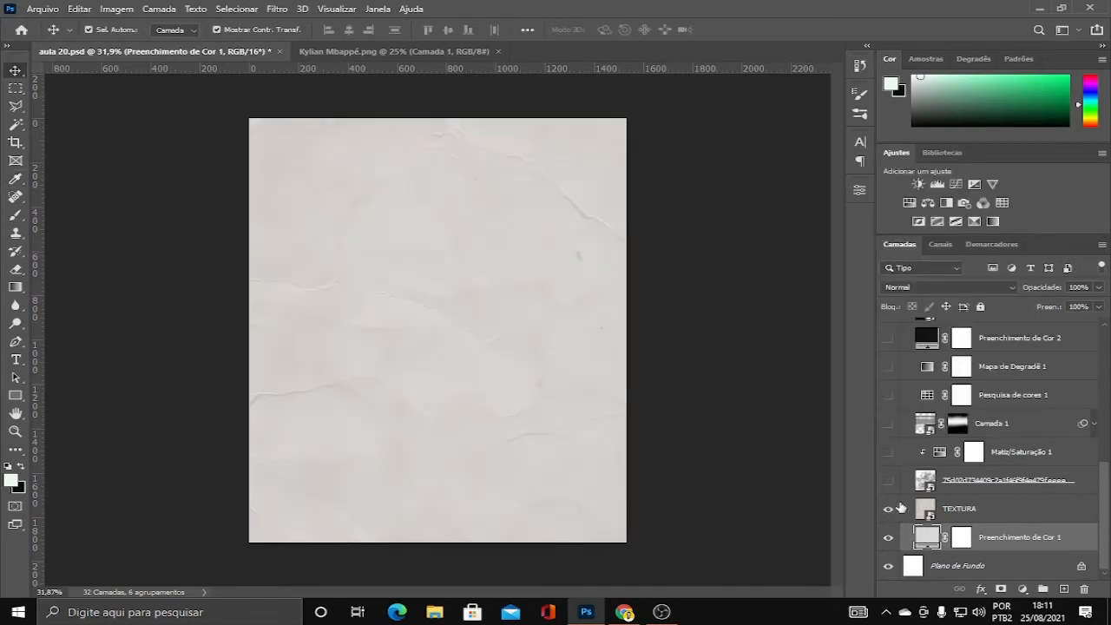
- Preview the paper TEXTURA layer at 100% opacity and undo the opacity change
left_click(985, 512)
left_click_drag(1067, 287, 1108, 291)
scroll(460, 304, "up", 2)
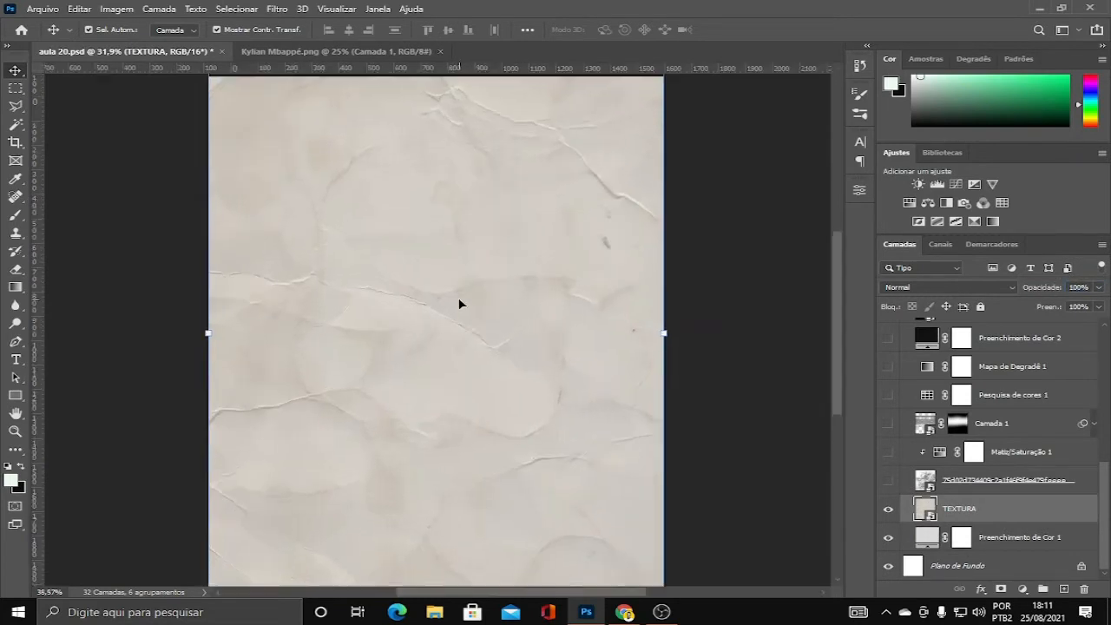
scroll(447, 300, "up", 1)
scroll(451, 304, "down", 2)
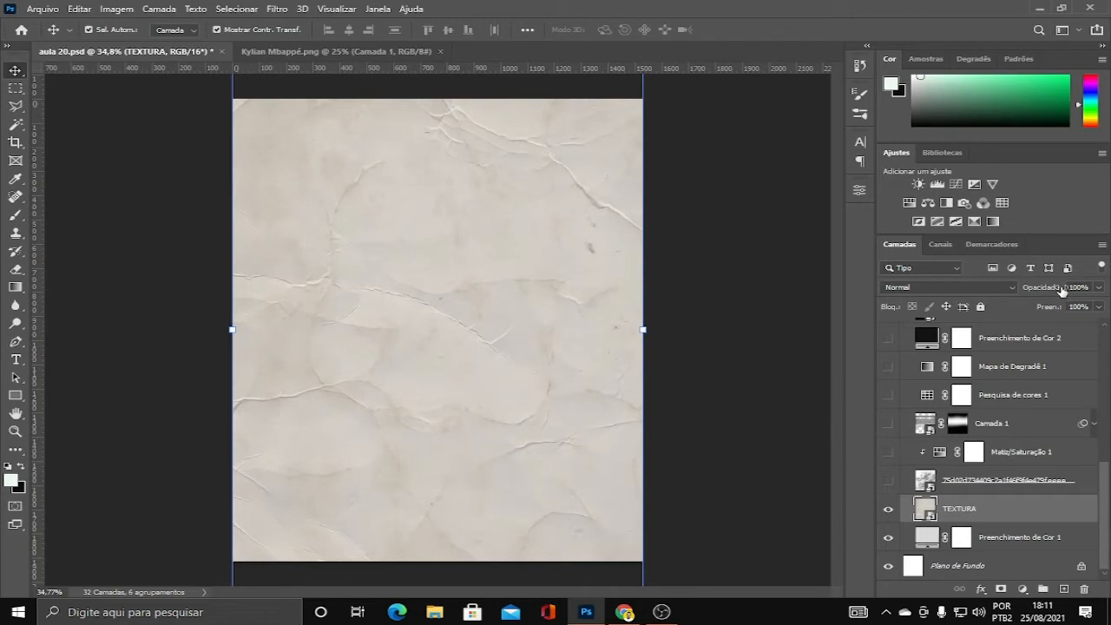
key("ctrl+z")
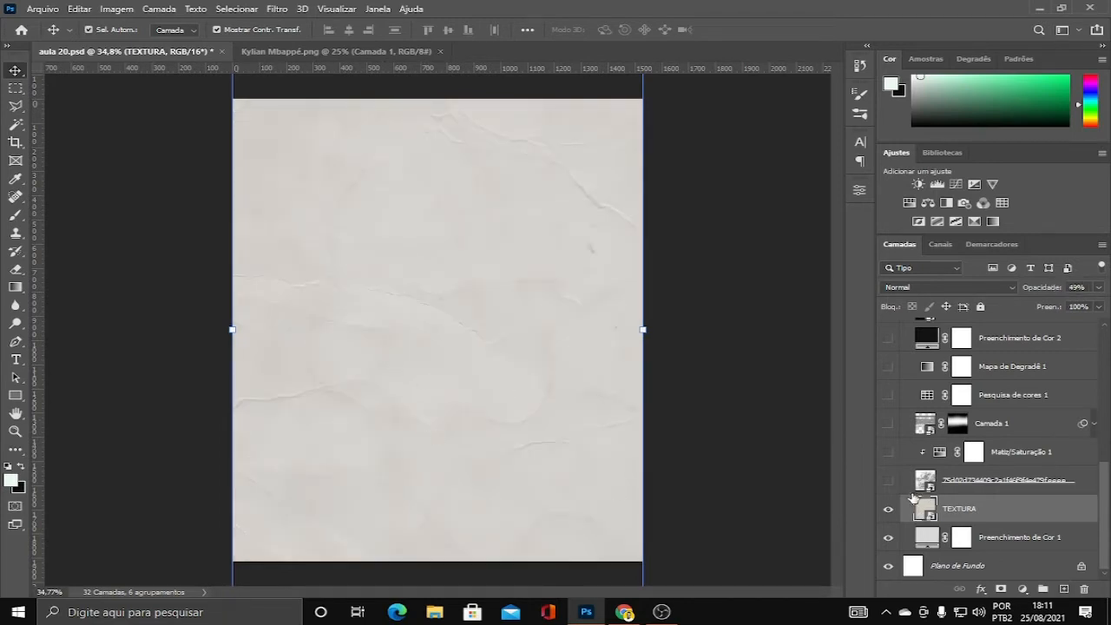
- Show the cloudy grey texture layer directly above TEXTURA and set it to Normal blending at 100% opacity
left_click(888, 480)
left_click(995, 488)
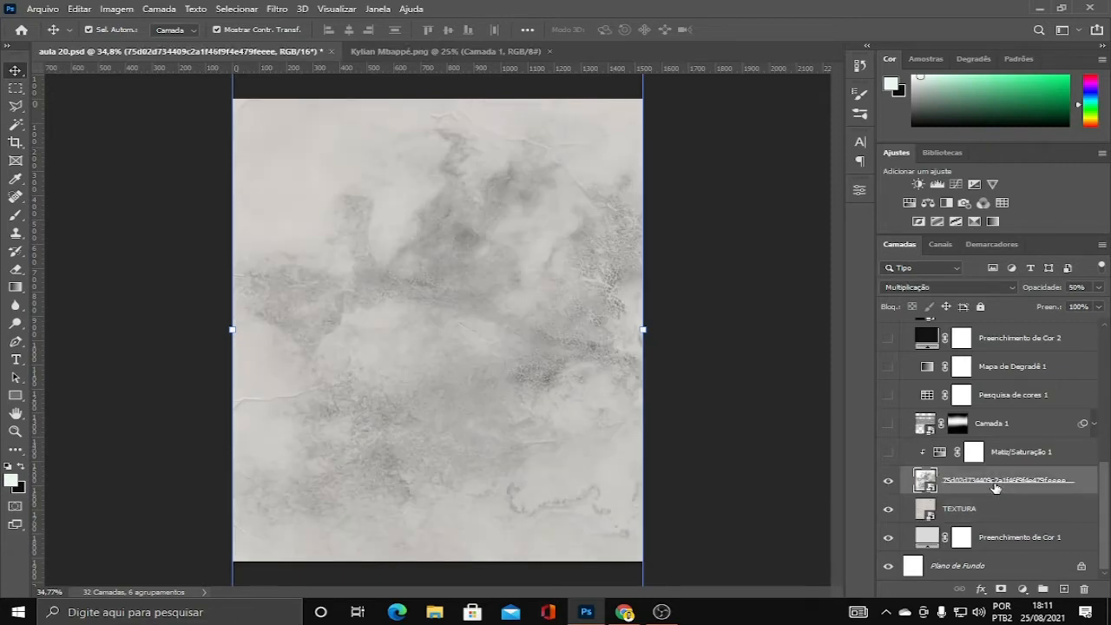
left_click(951, 288)
left_click(903, 259)
left_click(917, 287)
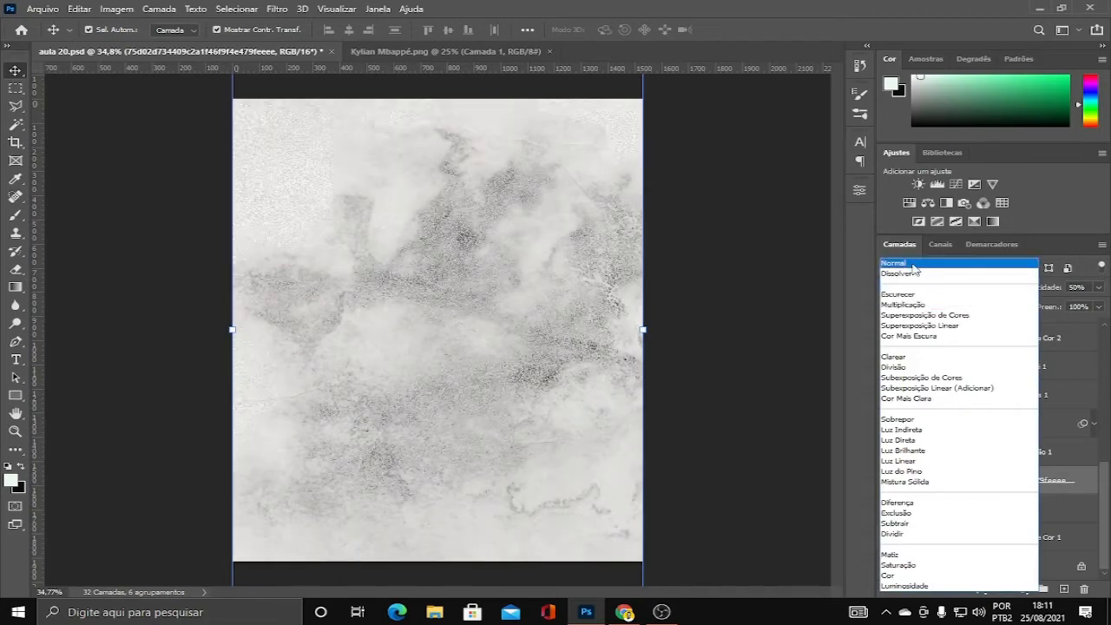
left_click(913, 265)
left_click_drag(1039, 290, 1109, 278)
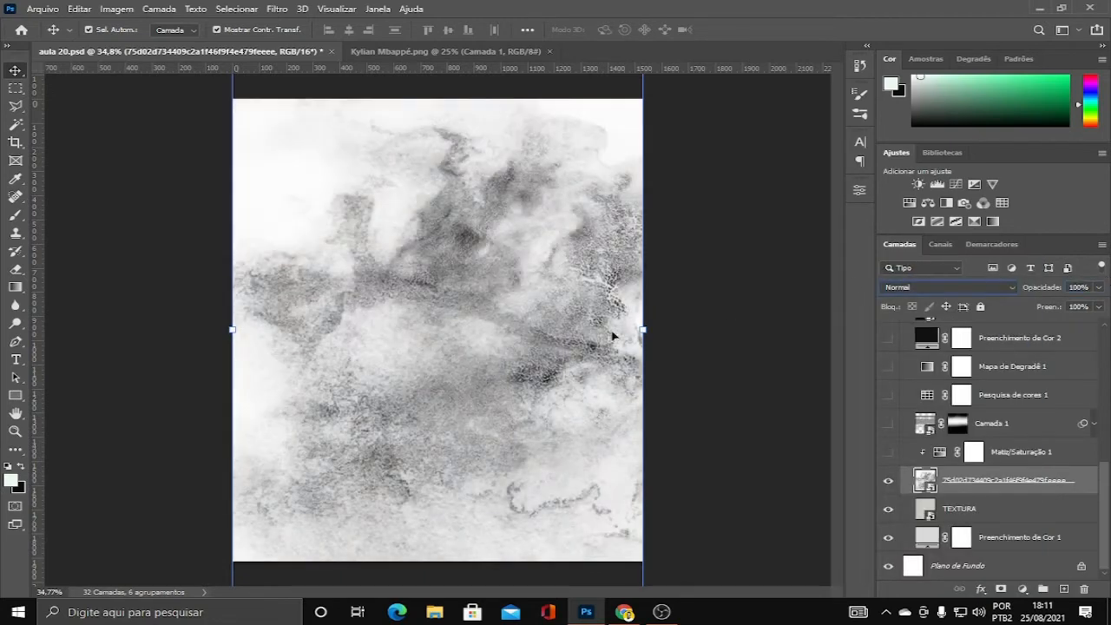
- Examine how far the grey texture layer extends beyond the canvas with Free Transform, leaving its size and position unaltered
key("ctrl+t")
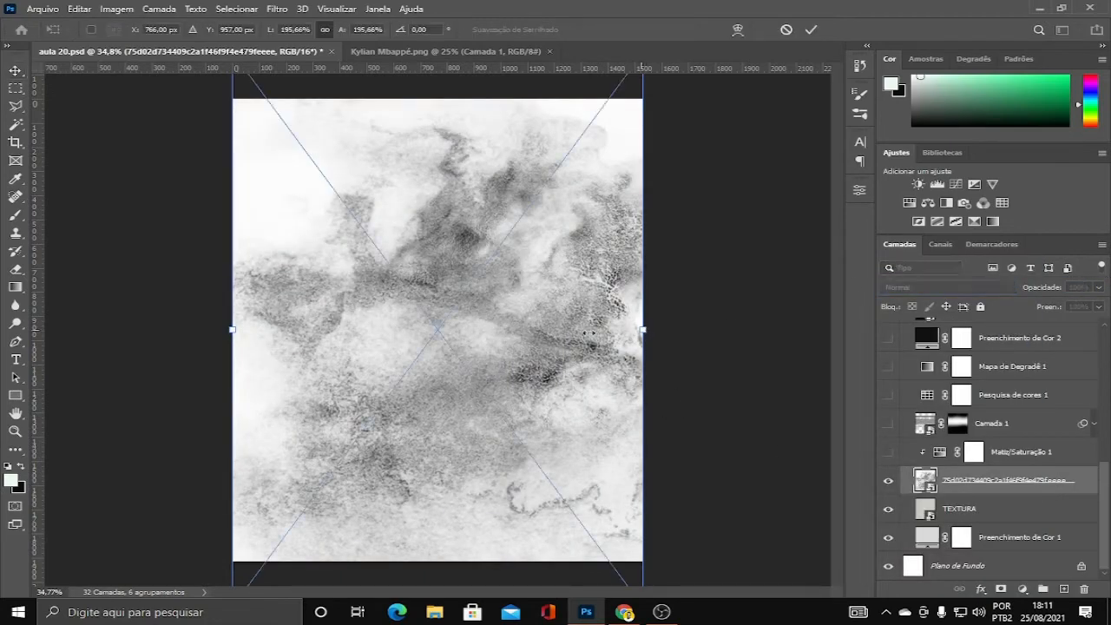
scroll(589, 334, "down", 3)
left_click_drag(520, 368, 478, 289)
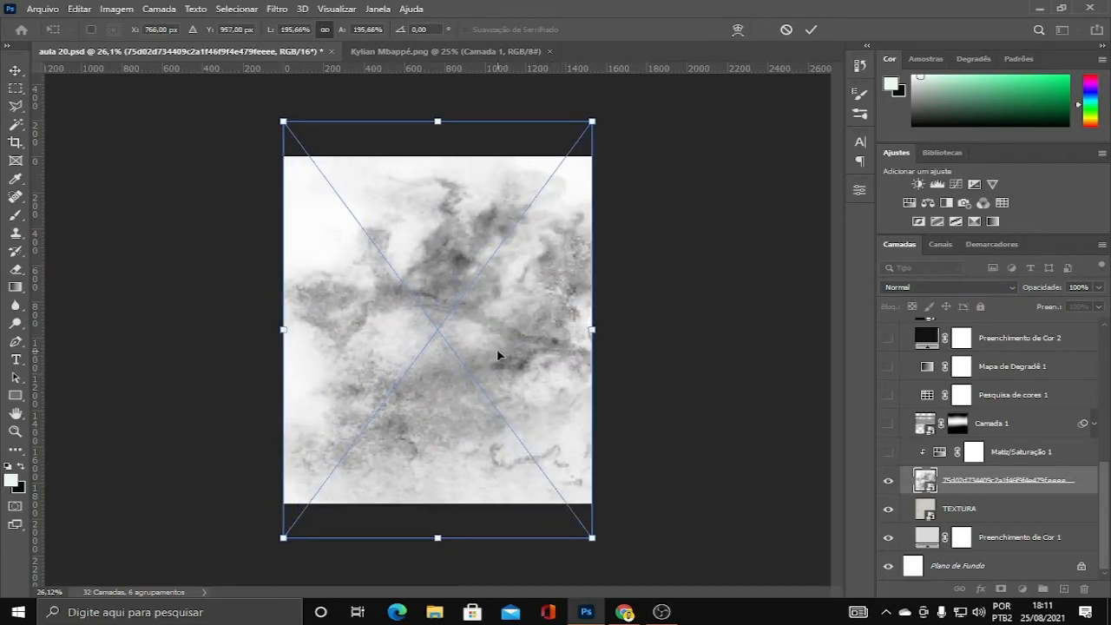
scroll(497, 354, "up", 3)
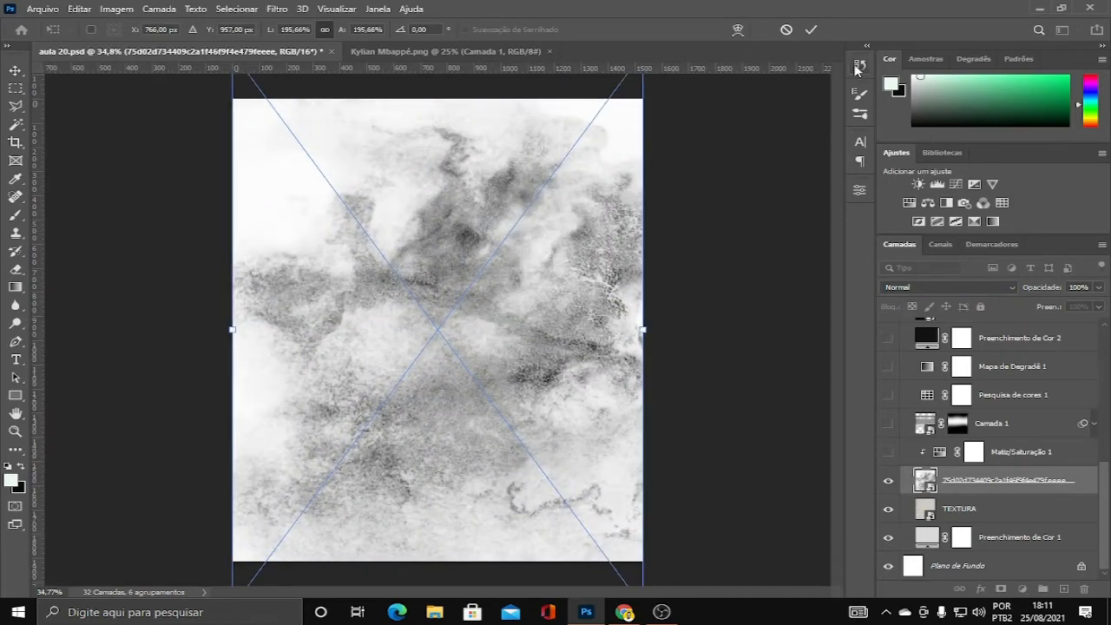
left_click(811, 29)
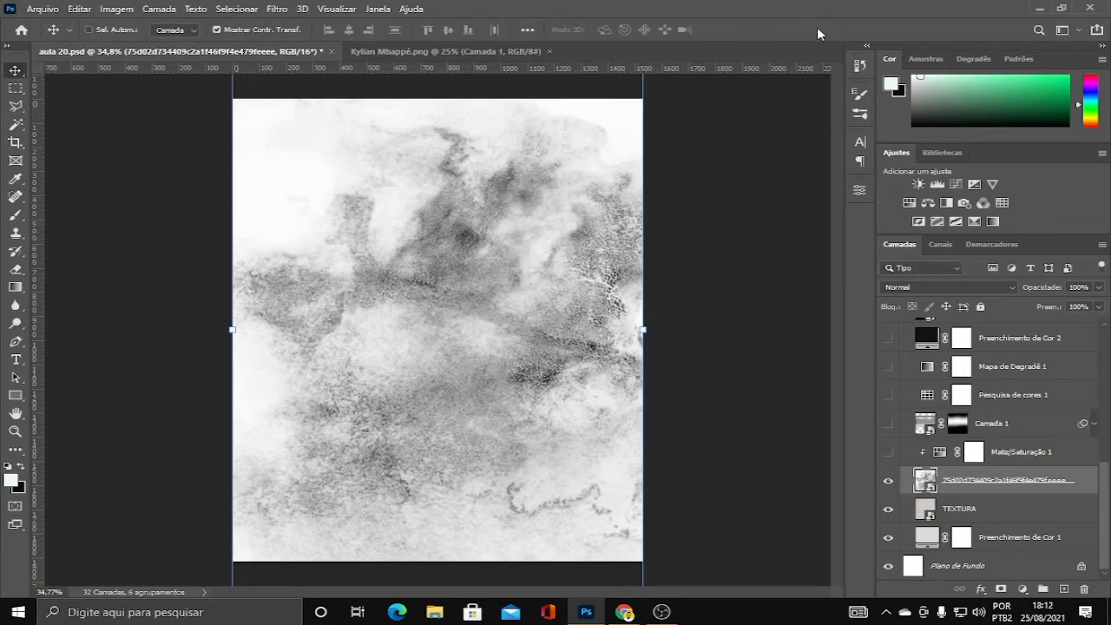
- Set the grey texture layer to Multiplicação blending at 50% opacity
key("5")
key("shift+alt+m")
left_click(945, 292)
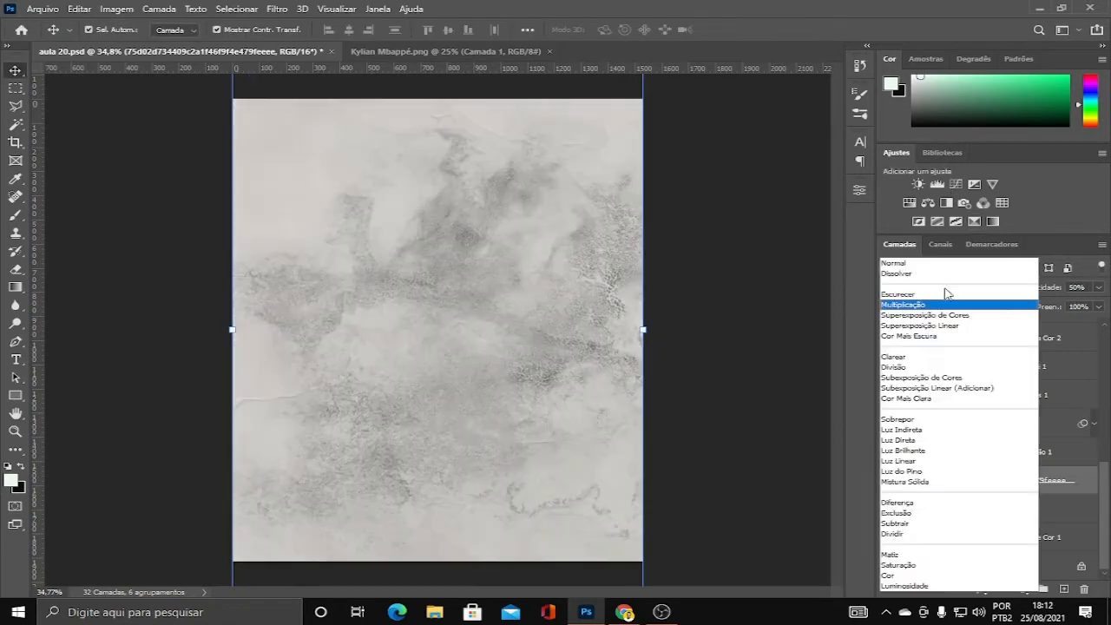
left_click(934, 305)
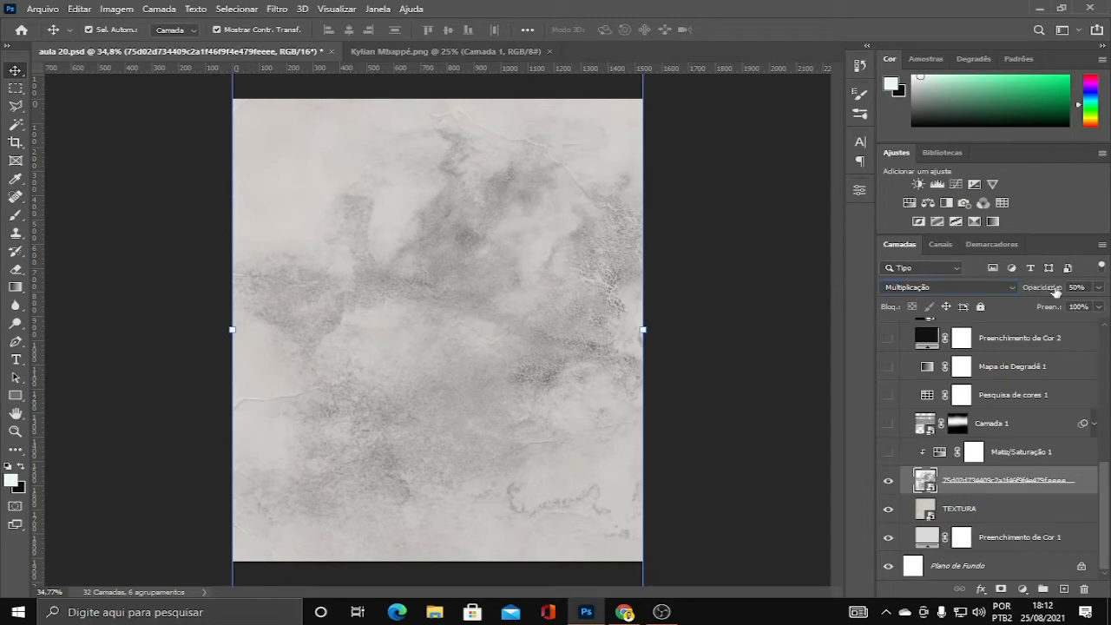
key("0")
key("5")
- Show the Matiz/Saturação 1 adjustment clipped to the grey texture layer and check its colourise settings without altering them
left_click(944, 458)
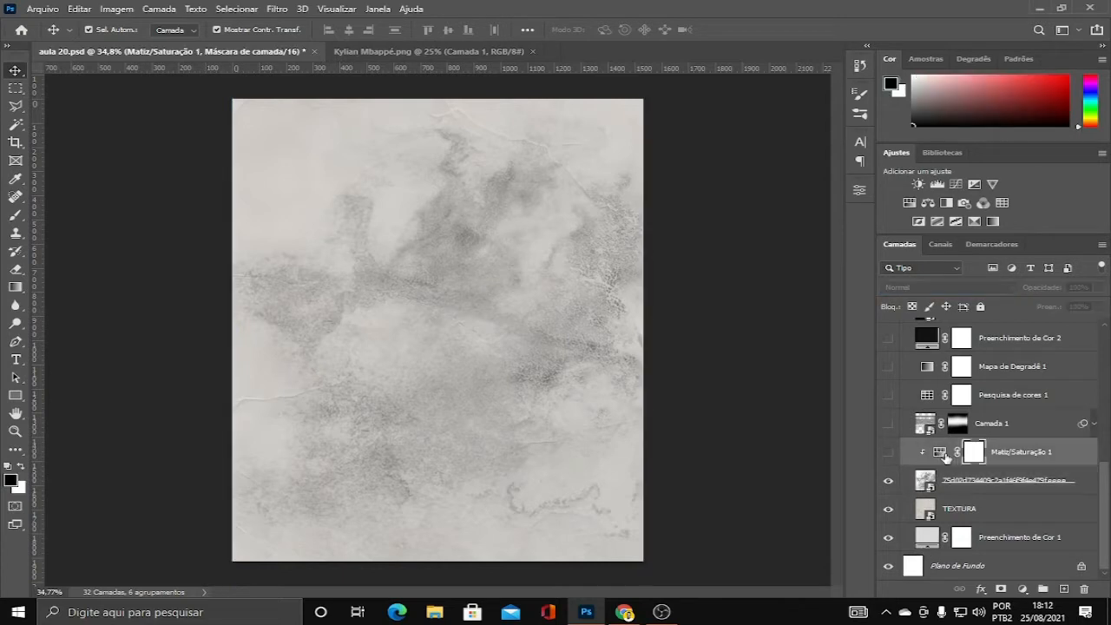
left_click(1023, 589)
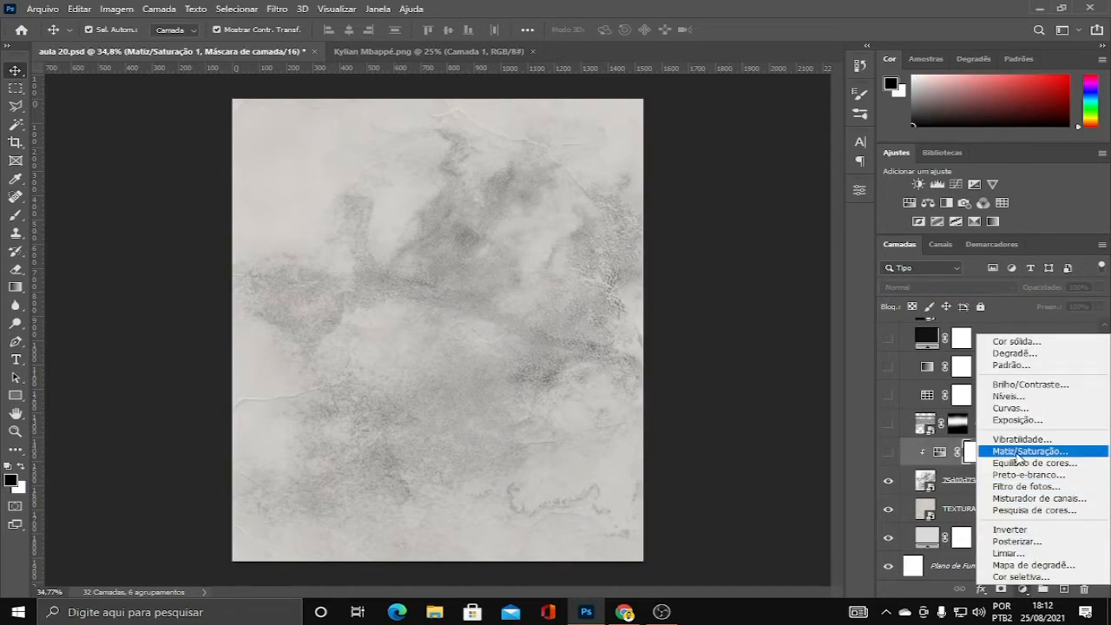
left_click(887, 453)
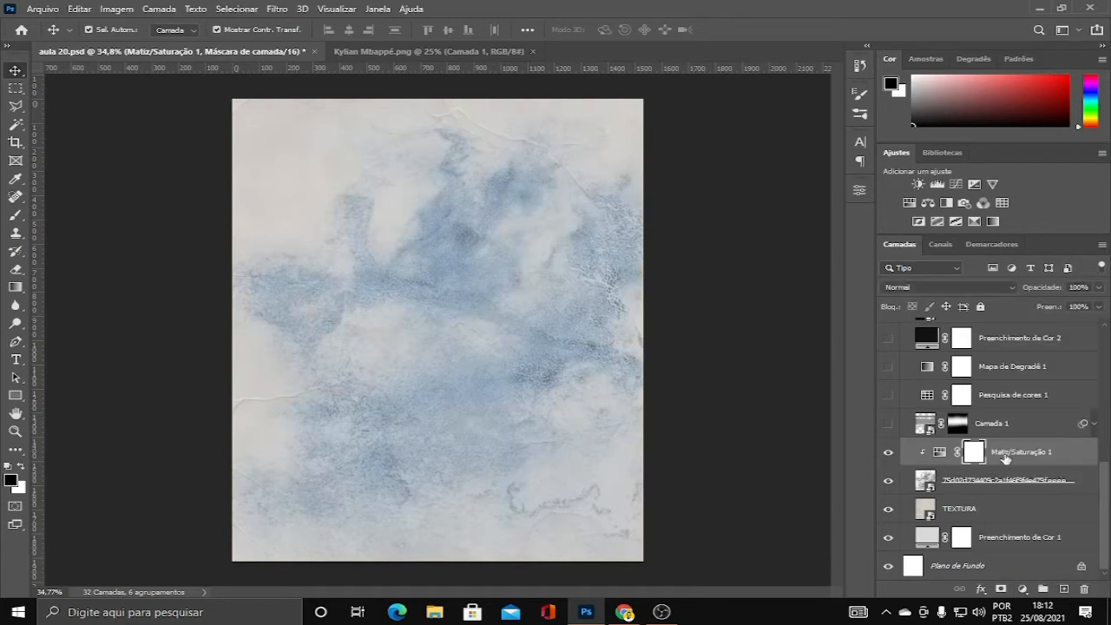
double_click(938, 454)
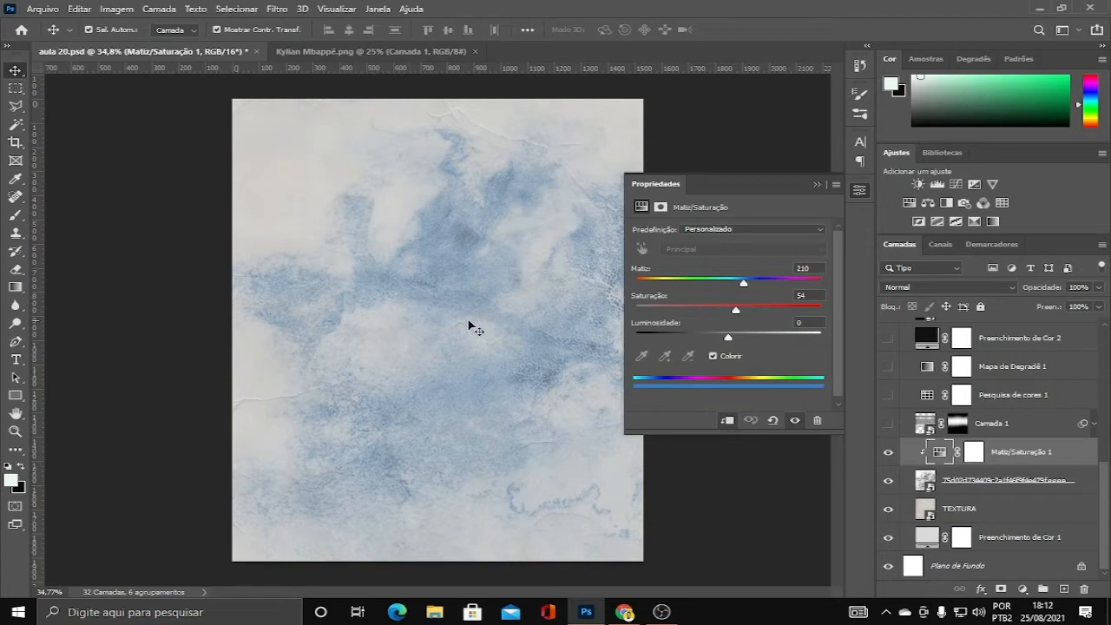
left_click(816, 184)
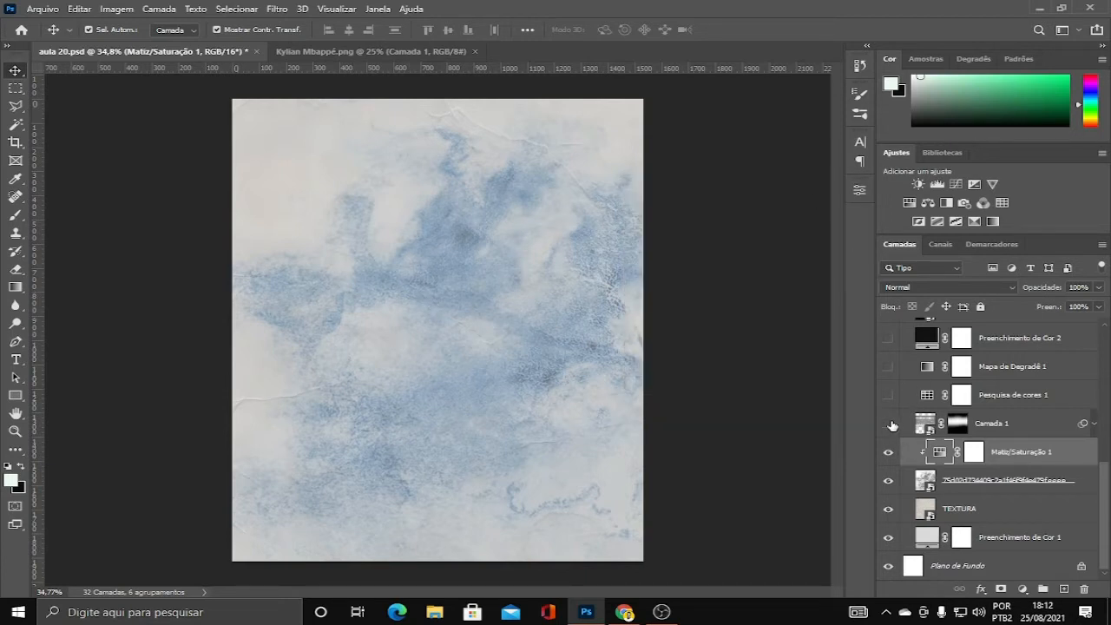
- Show the stadium photo layer Camada 1 and set its blend mode to Normal
left_click(889, 425)
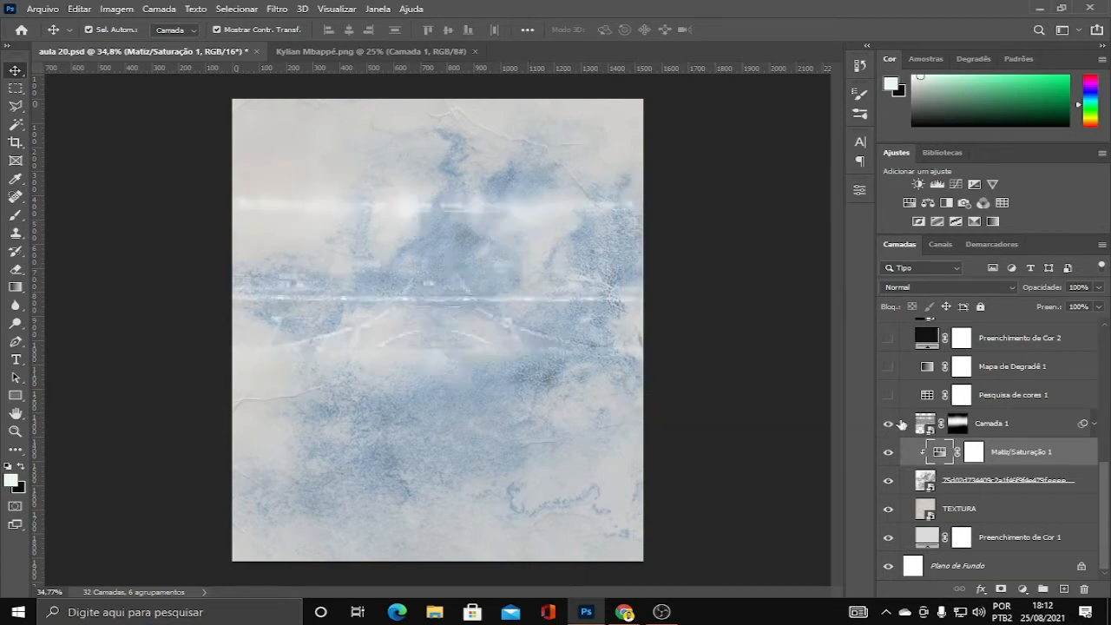
left_click(1016, 431)
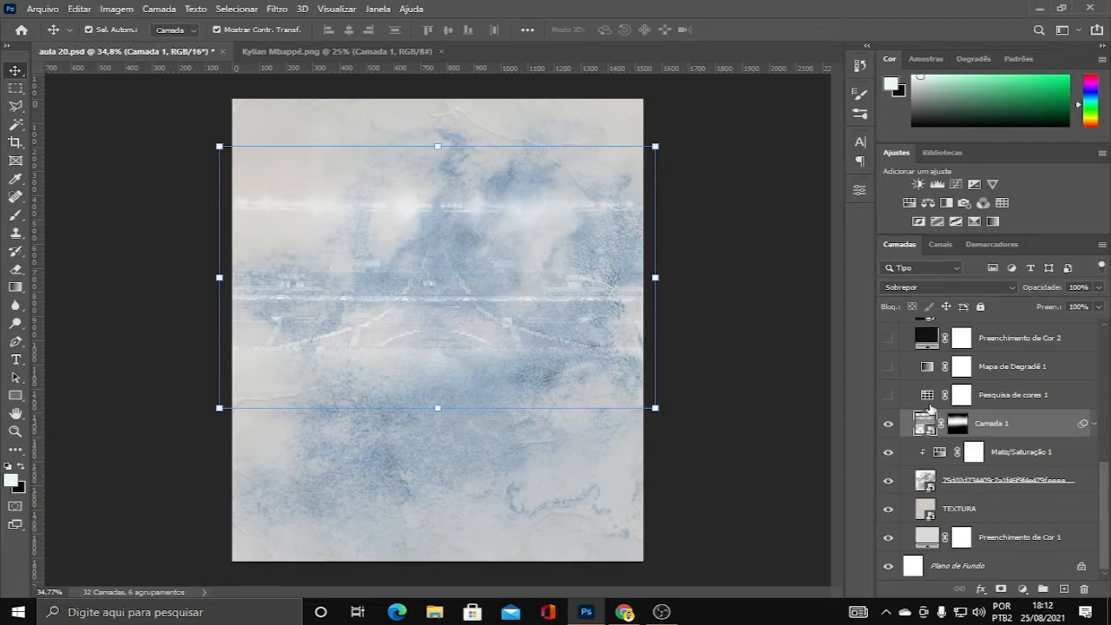
left_click(927, 291)
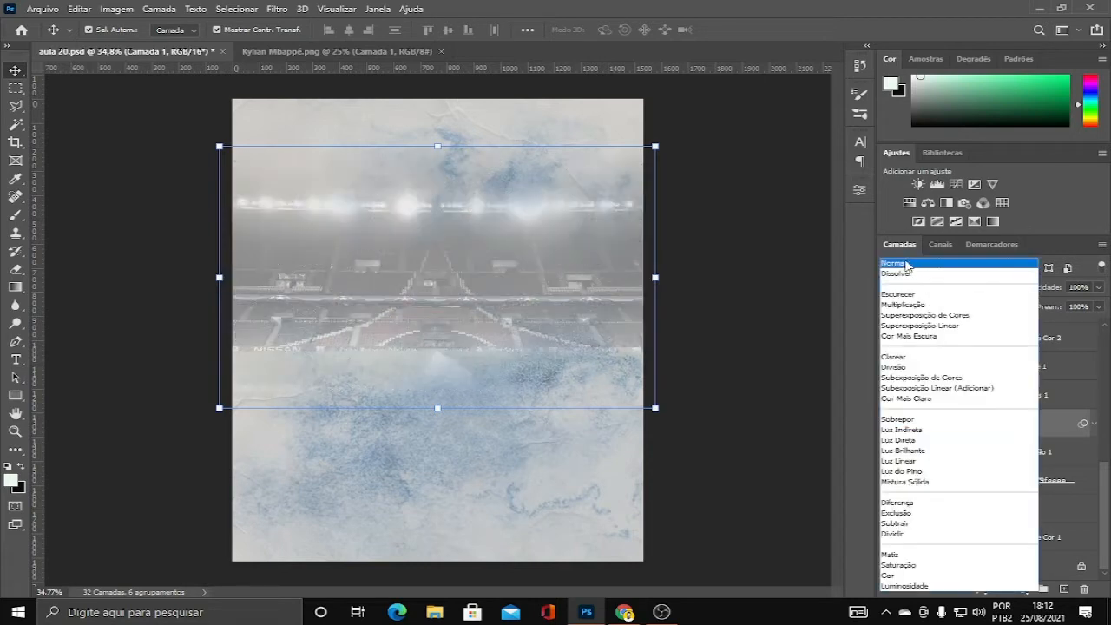
left_click(905, 266)
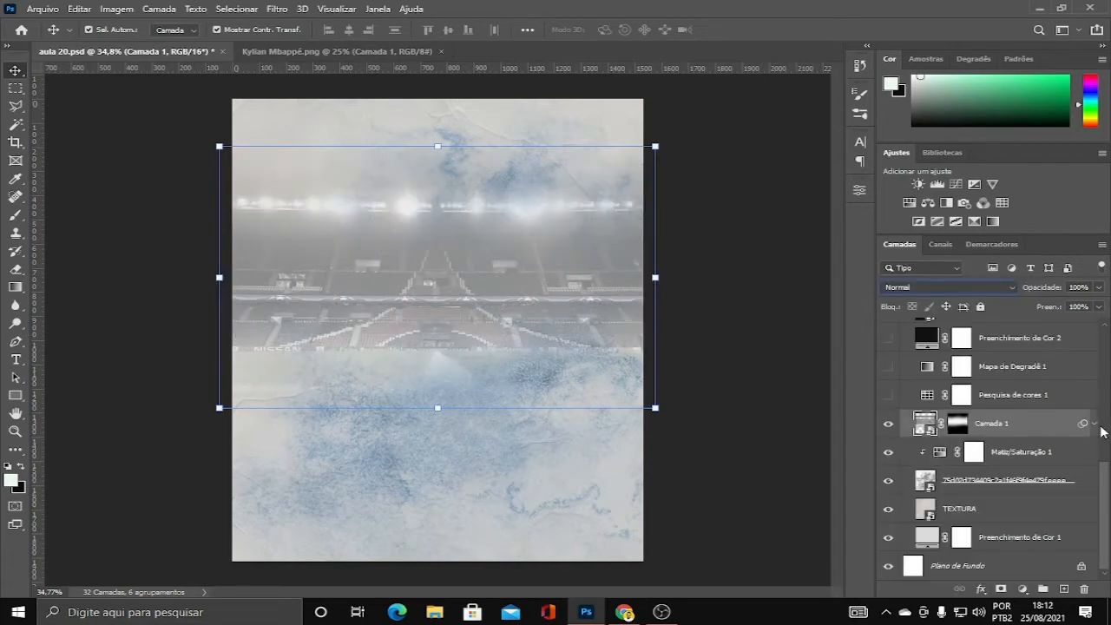
- Turn off Camada 1's smart filters and briefly disable its layer mask to view the full stadium photo
left_click(1094, 425)
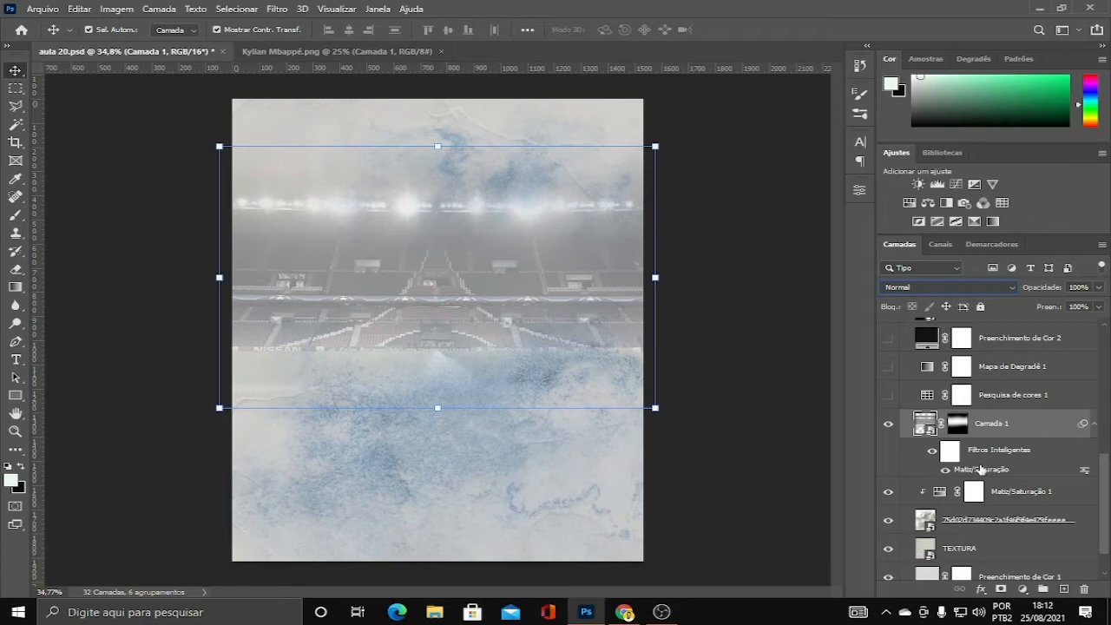
left_click(932, 451)
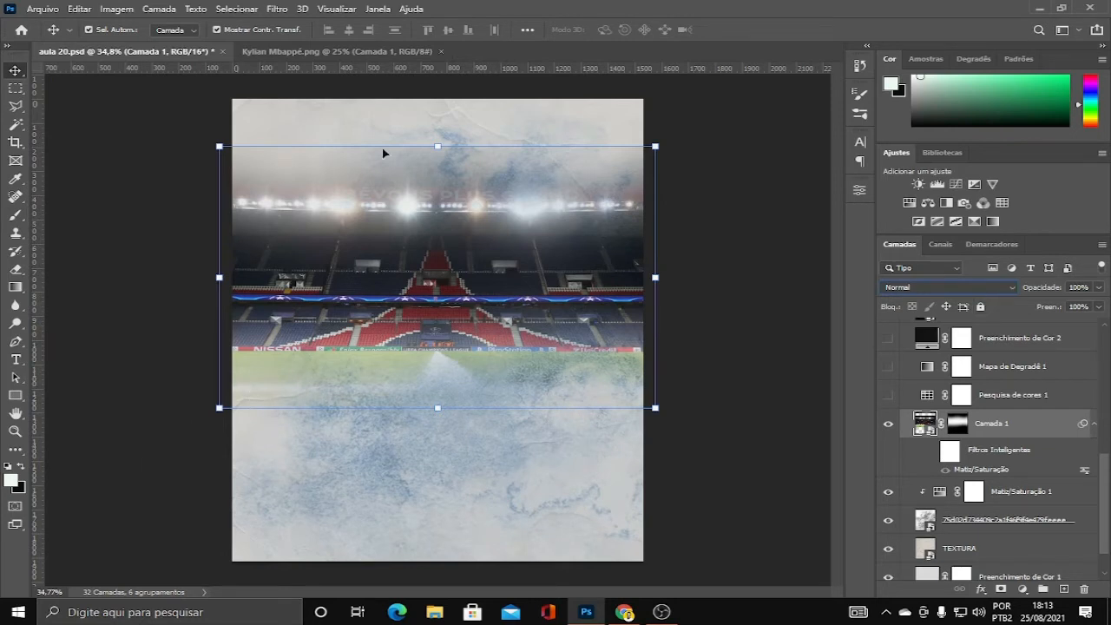
right_click(953, 425)
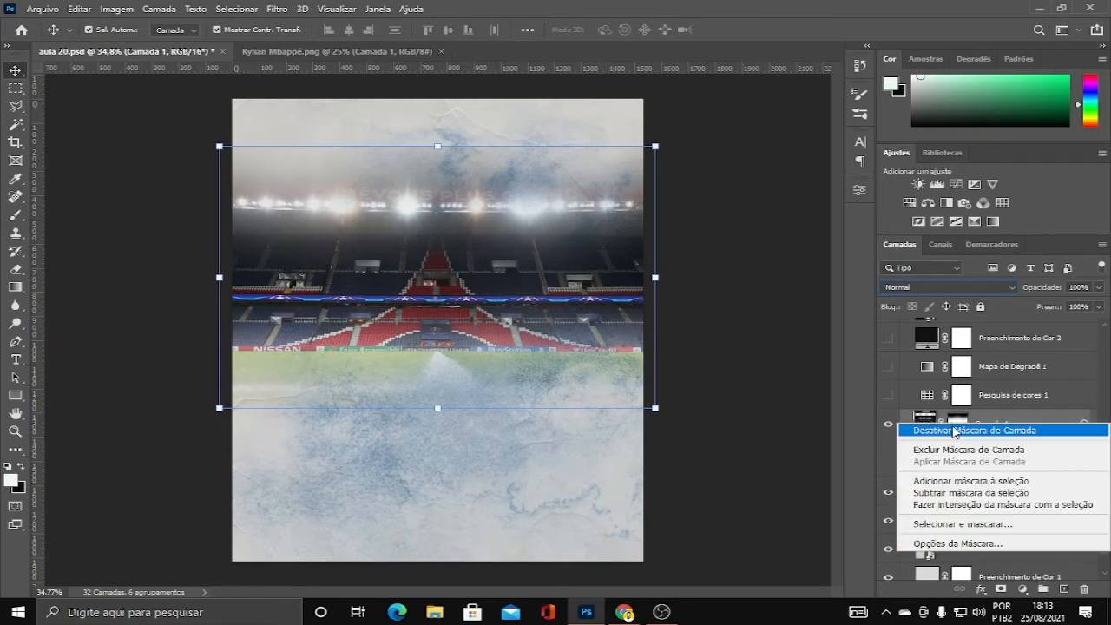
left_click(968, 431)
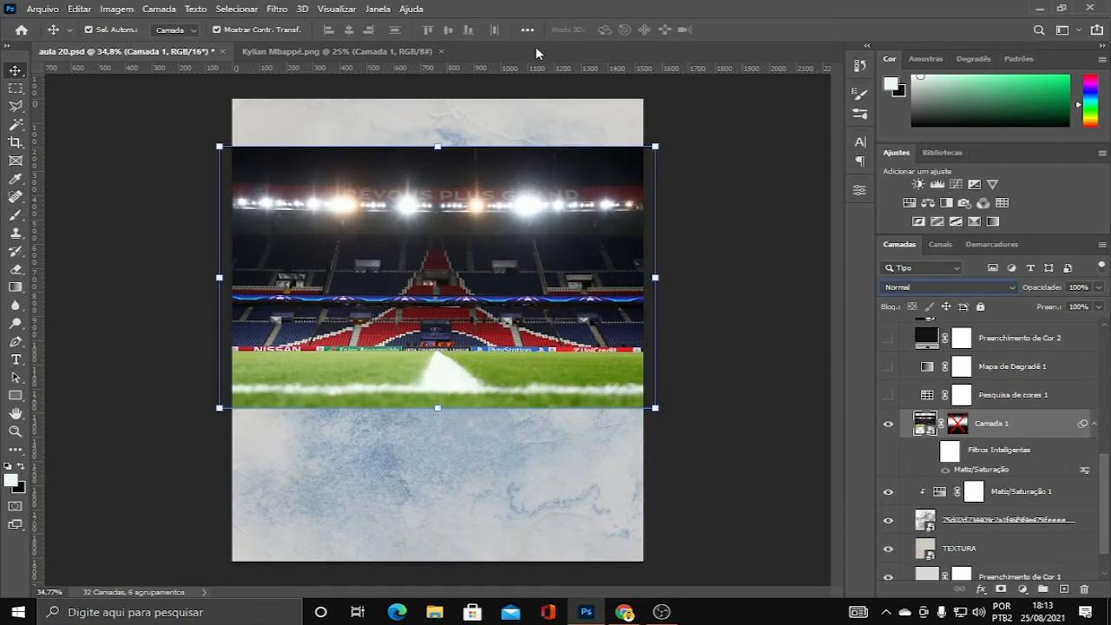
right_click(959, 425)
left_click(955, 431)
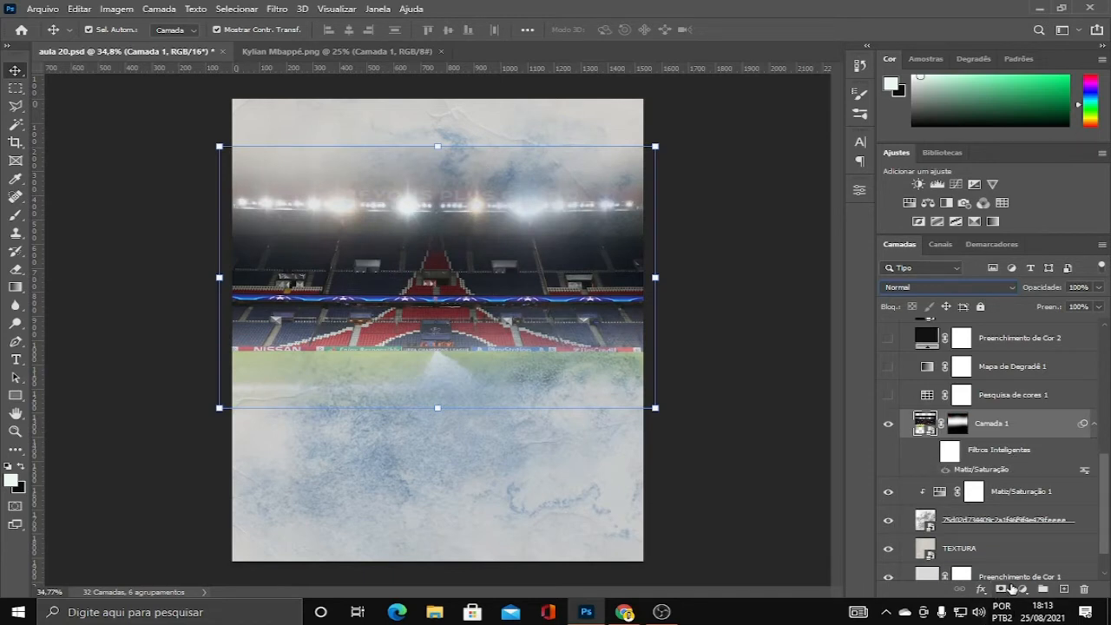
- Turn Camada 1's smart filters back on and check the Matiz/Saturação filter values without altering them
left_click(1022, 591)
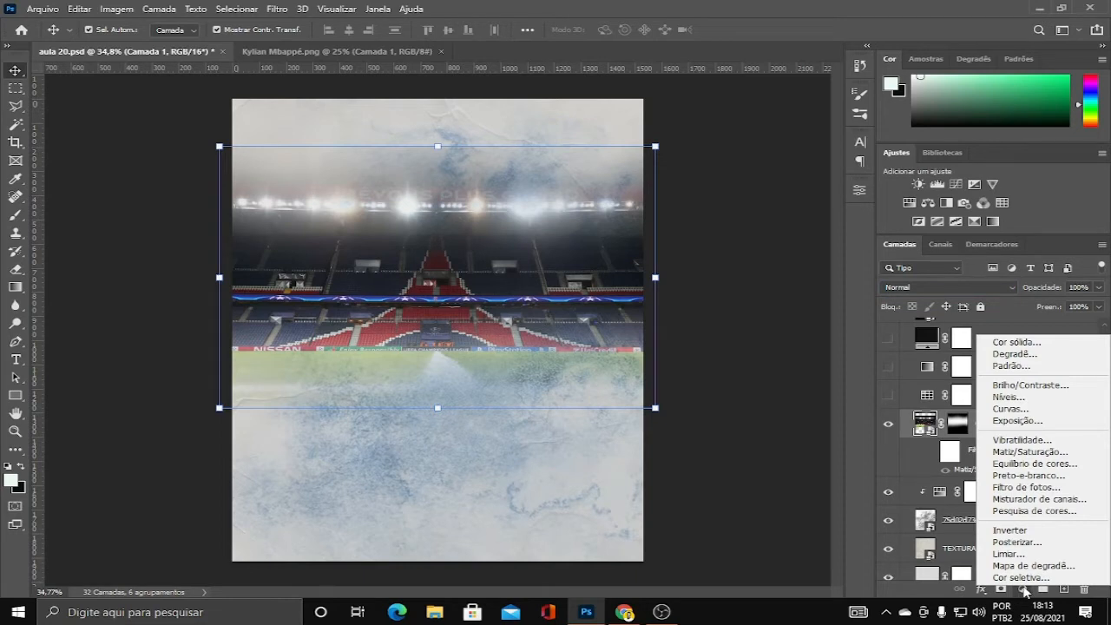
left_click(727, 494)
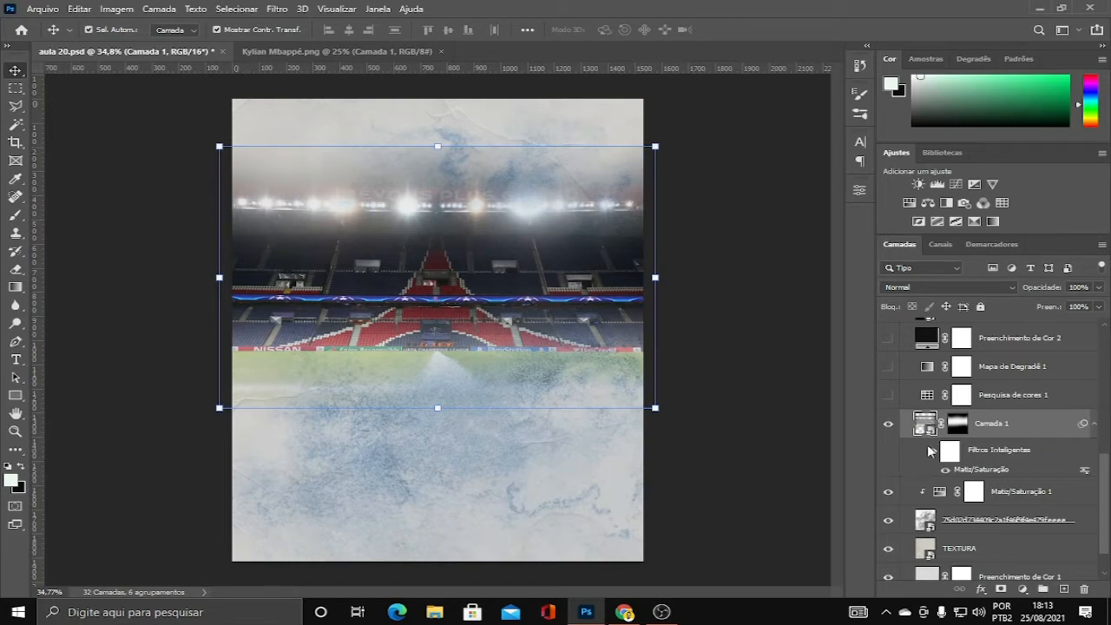
left_click(933, 450)
double_click(979, 470)
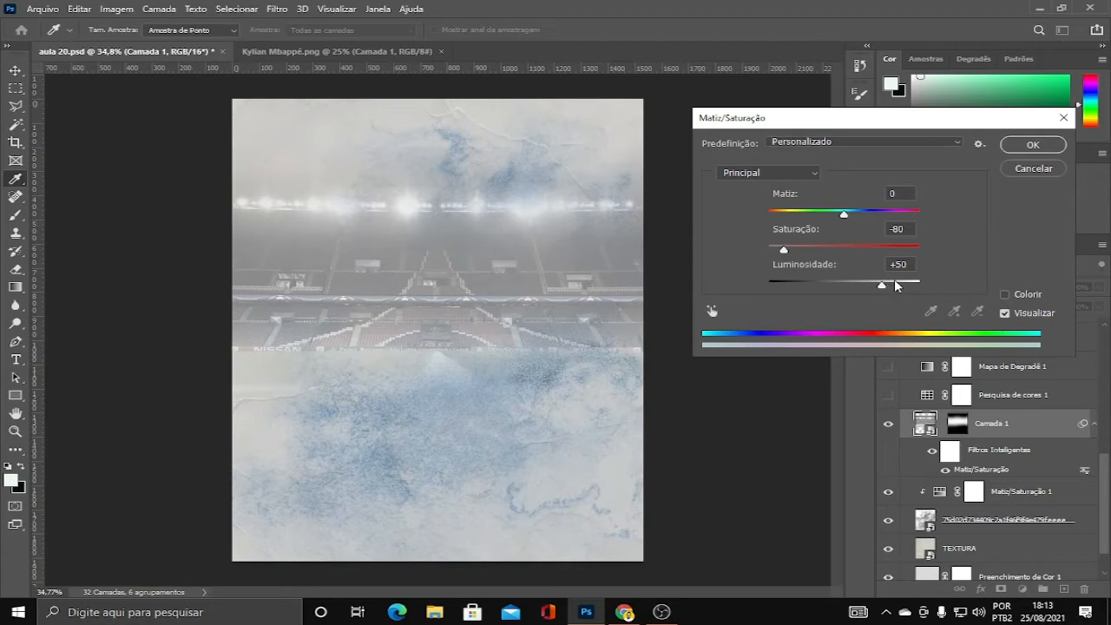
left_click(1031, 168)
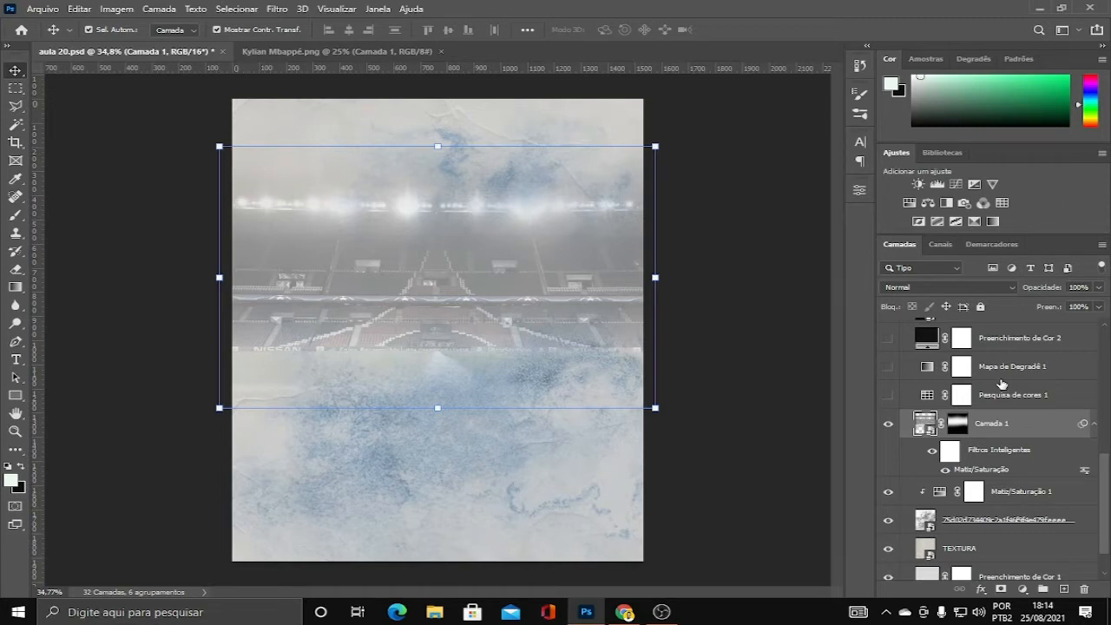
- Show the Pesquisa de cores 1 adjustment layer and review its 3DLUT file choices, keeping 3Strip.look
left_click(1023, 588)
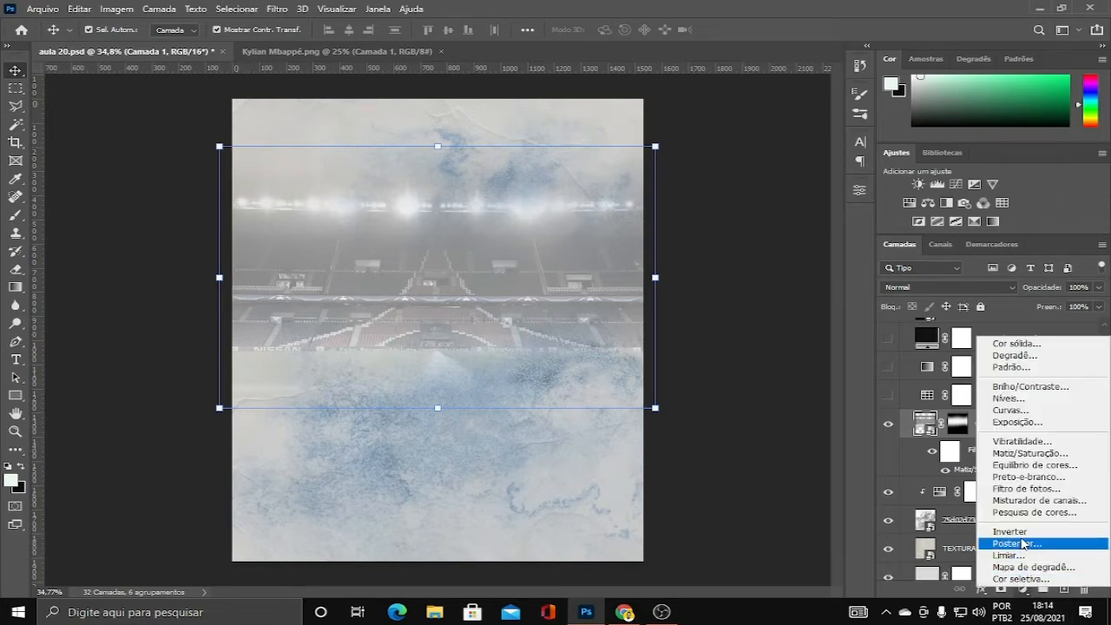
left_click(892, 398)
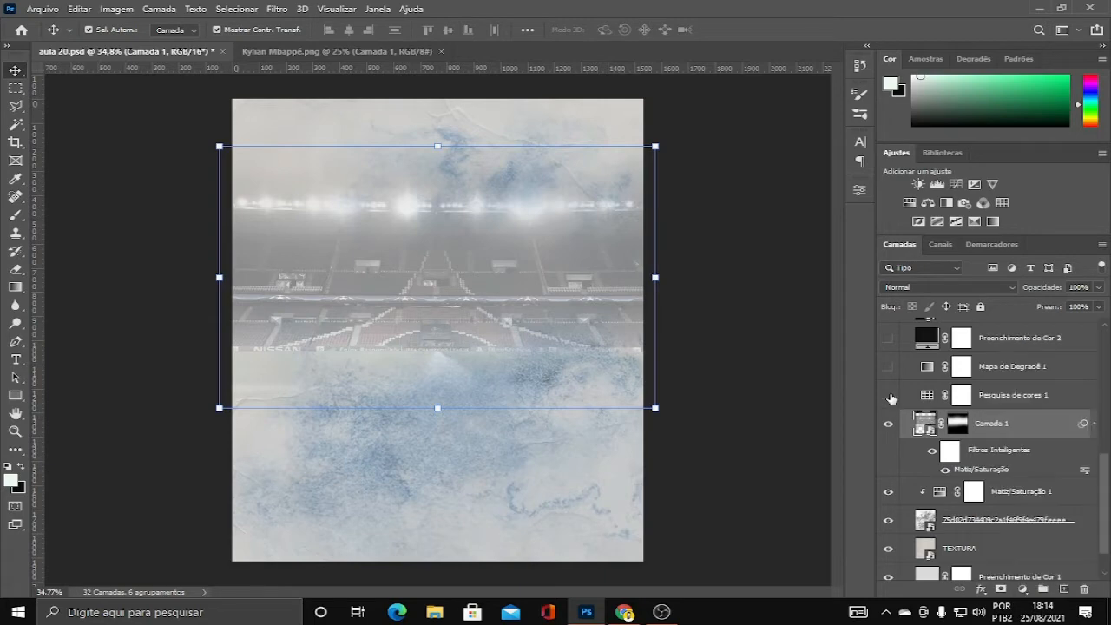
left_click(892, 398)
double_click(928, 395)
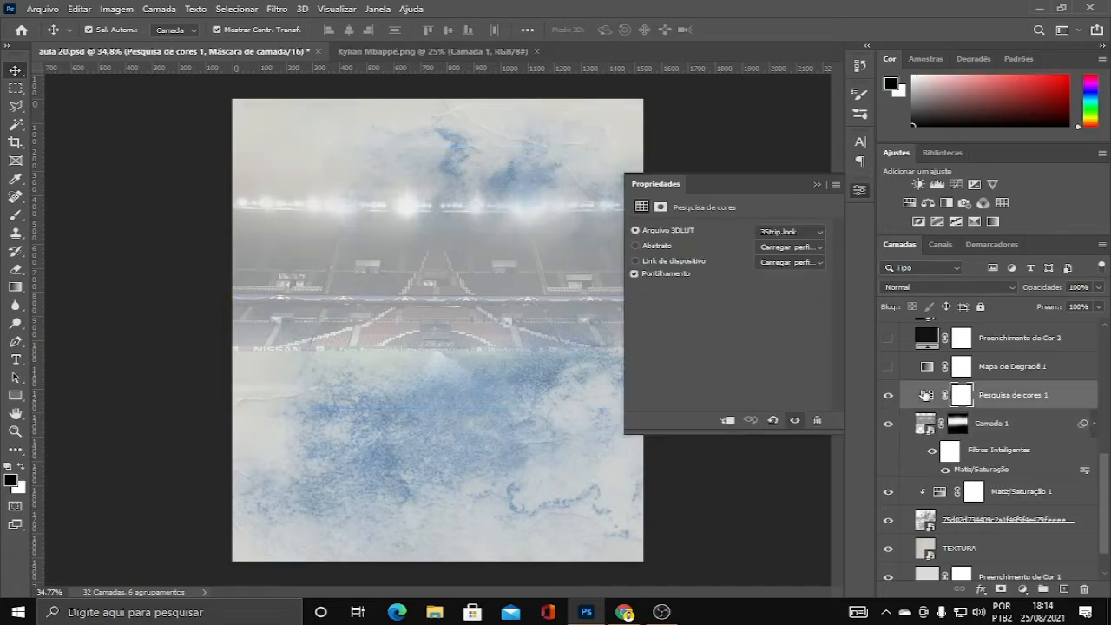
left_click(784, 232)
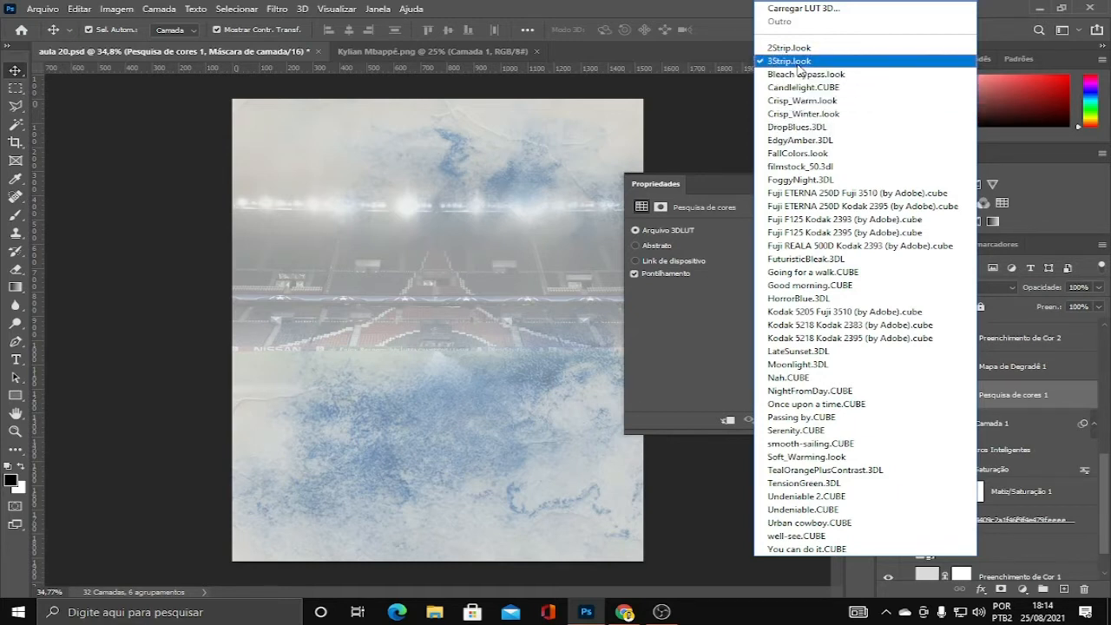
left_click(714, 187)
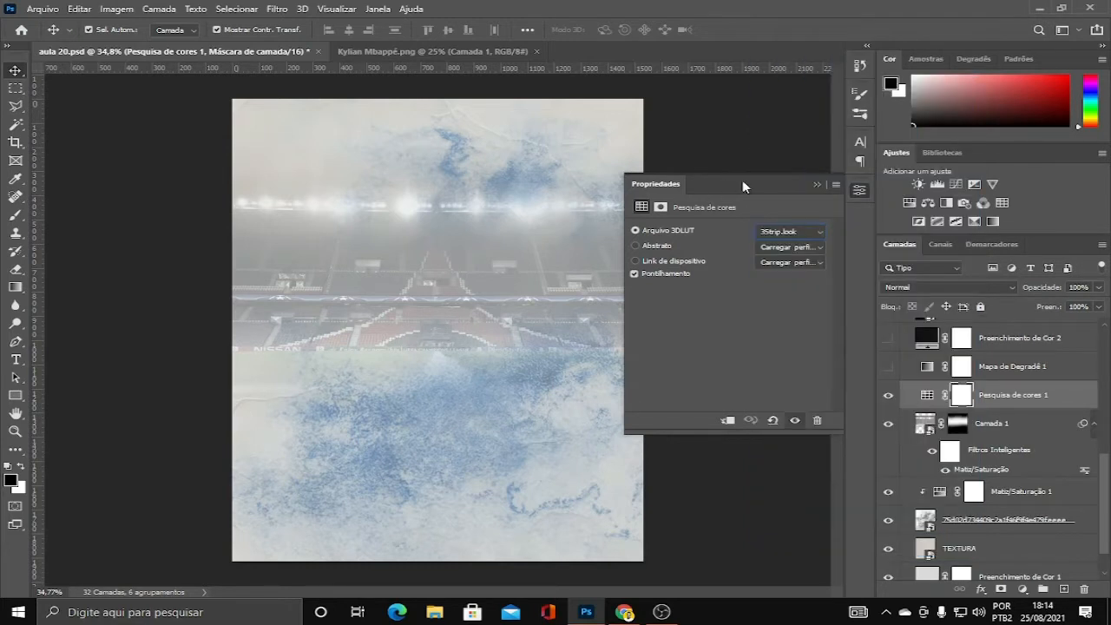
- Check the available adjustment layer types and show the Mapa de Degradê 1 layer above Pesquisa de cores 1
left_click(817, 186)
left_click(1023, 590)
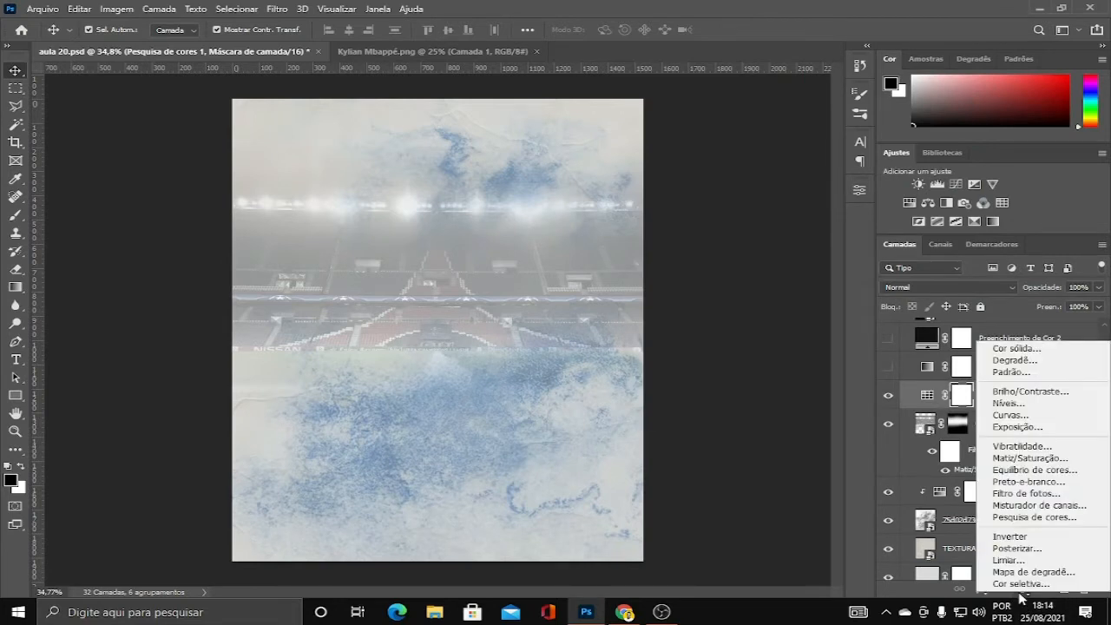
left_click(880, 375)
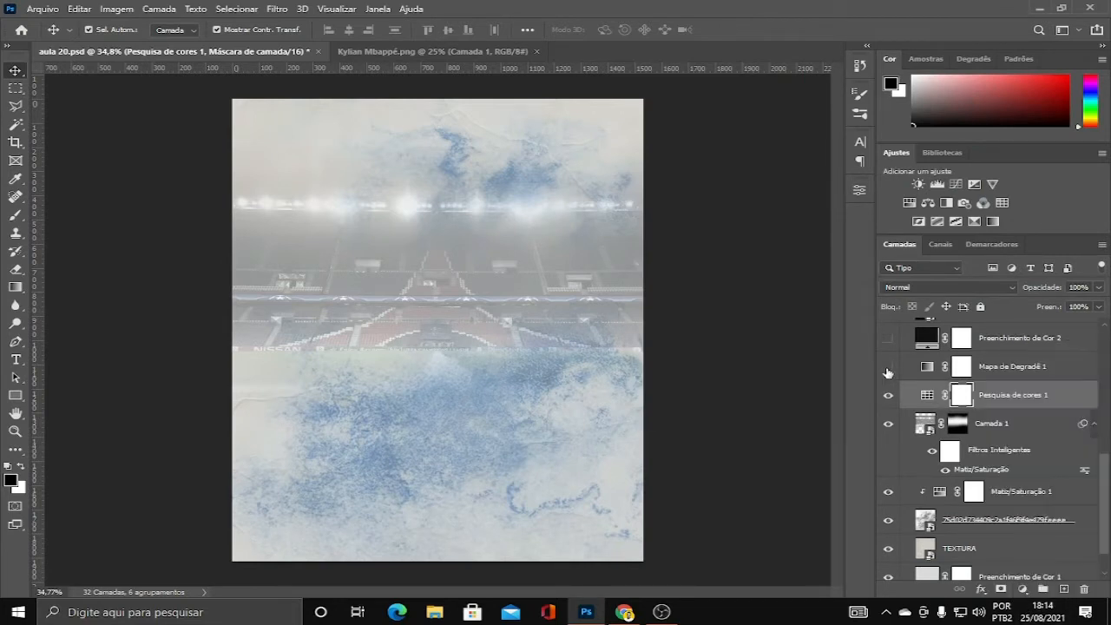
left_click(886, 368)
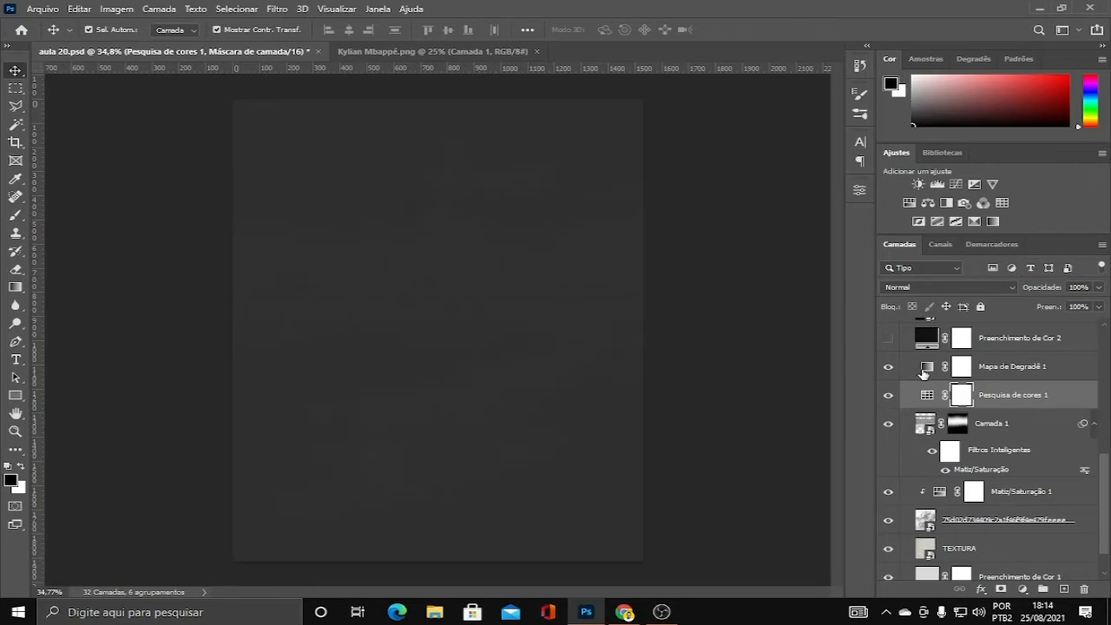
- Examine Mapa de Degradê 1's gradient and the Cinzas presets in the gradient editor, cancelling without changes
double_click(925, 367)
left_click(674, 239)
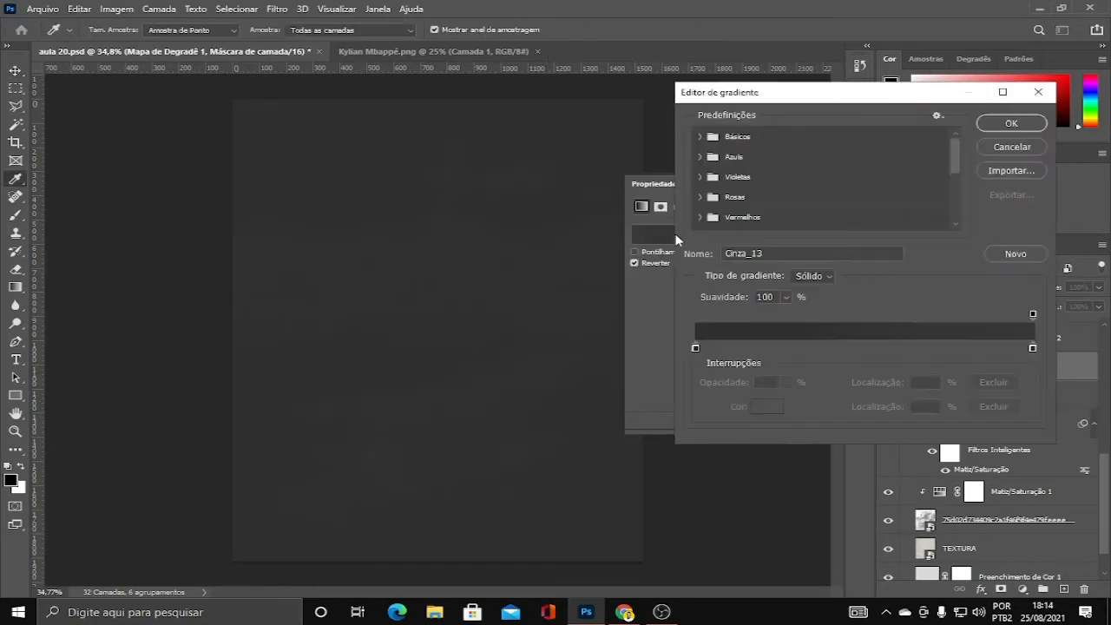
scroll(773, 199, "down", 3)
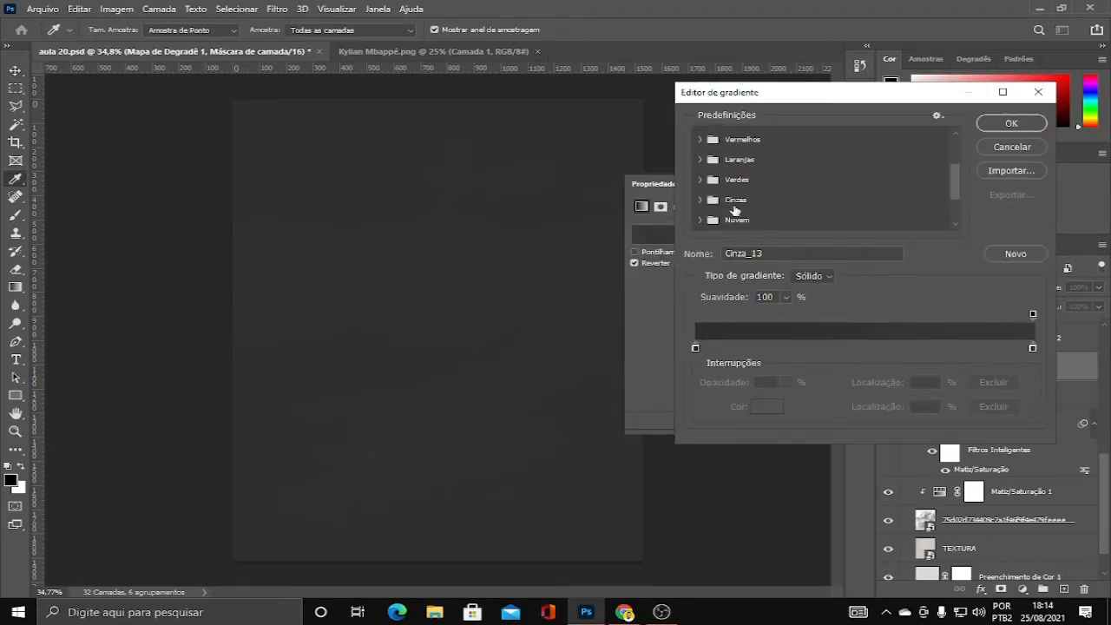
left_click(701, 201)
scroll(846, 221, "down", 2)
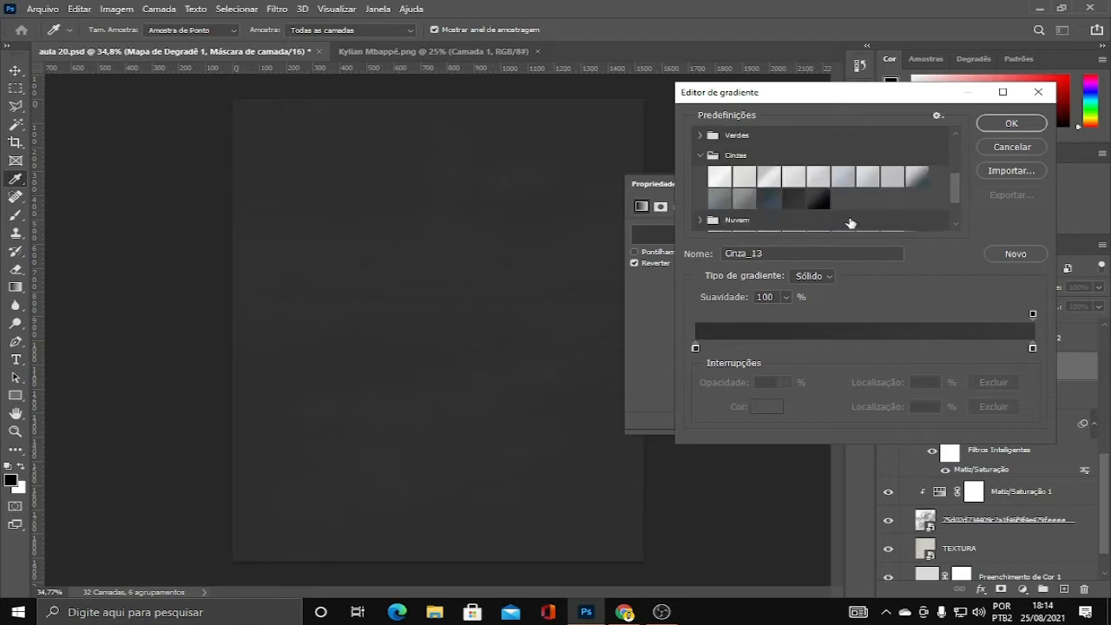
left_click(1013, 146)
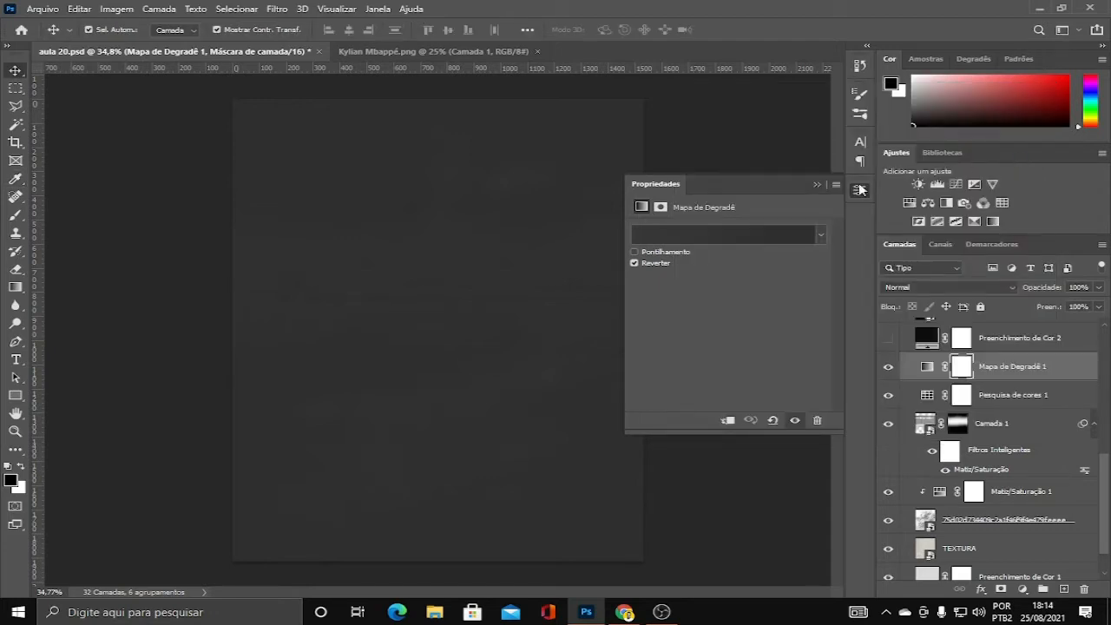
- Turn Mapa de Degradê 1's Reverter option off and back on to compare, and review the adjustment layer types
left_click(652, 265)
left_click(657, 265)
left_click(818, 184)
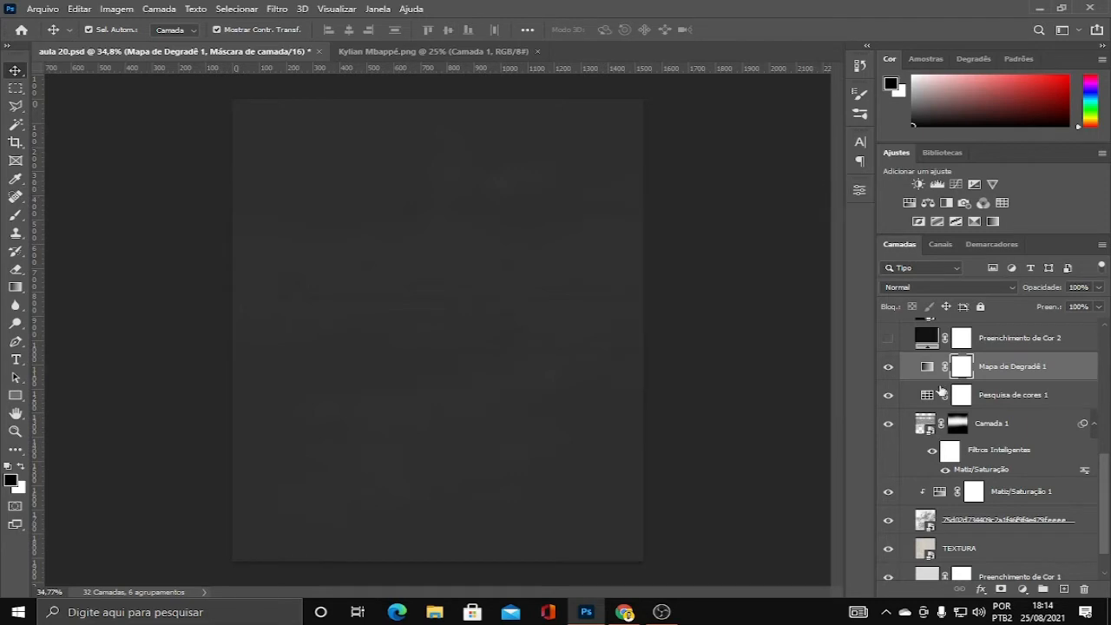
left_click(1025, 589)
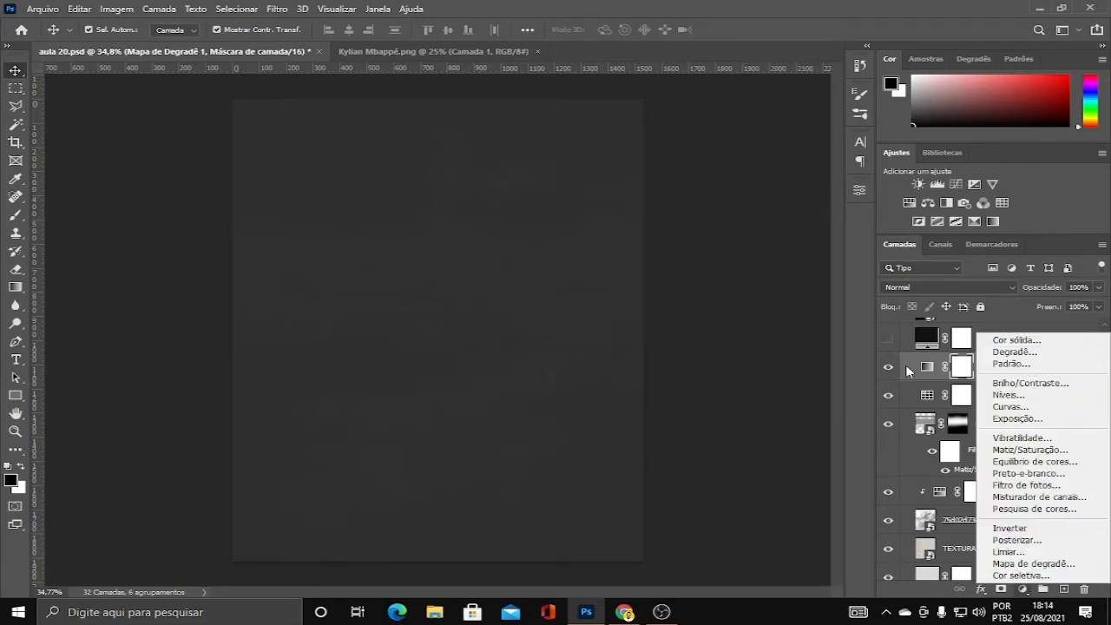
- Show the Preenchimento de Cor 2 layer, check its fill colour without altering it, and undo a trial opacity change
left_click(888, 338)
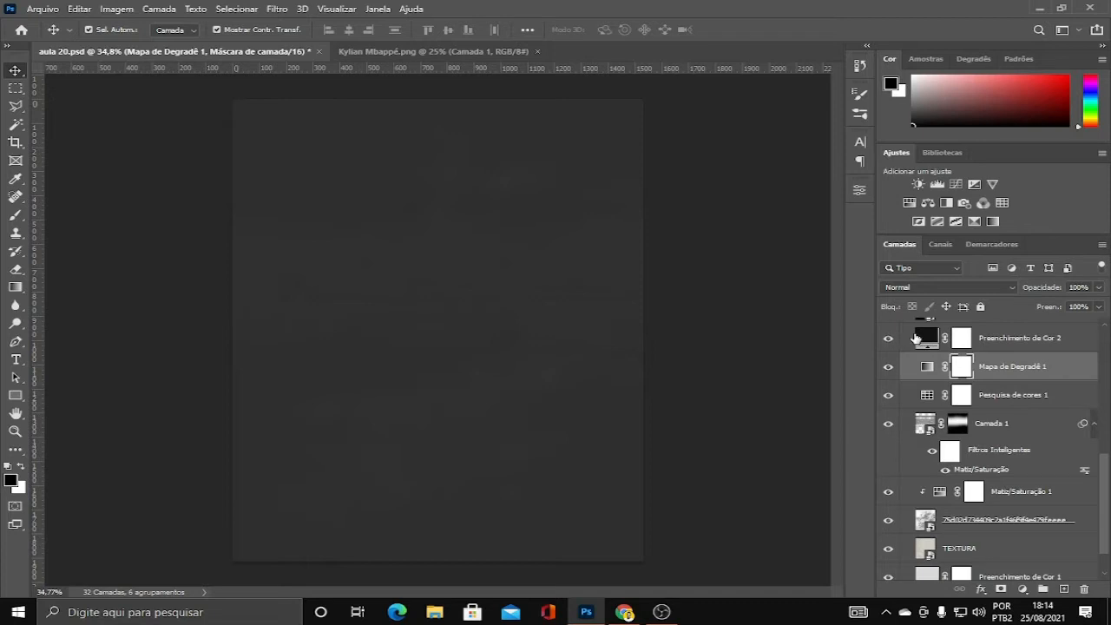
double_click(927, 337)
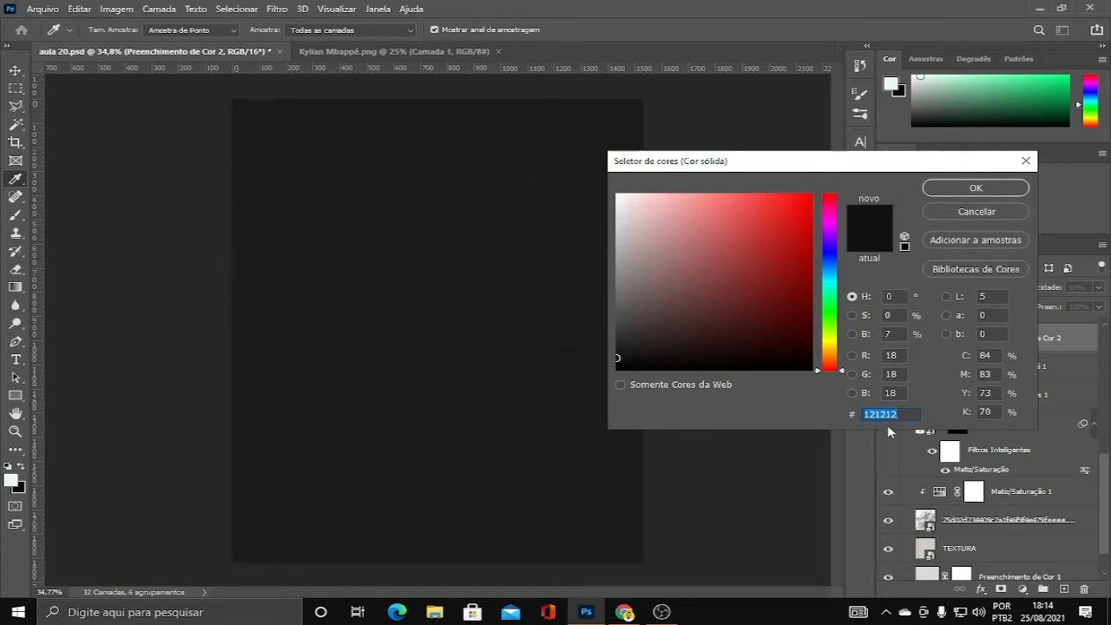
left_click(1012, 210)
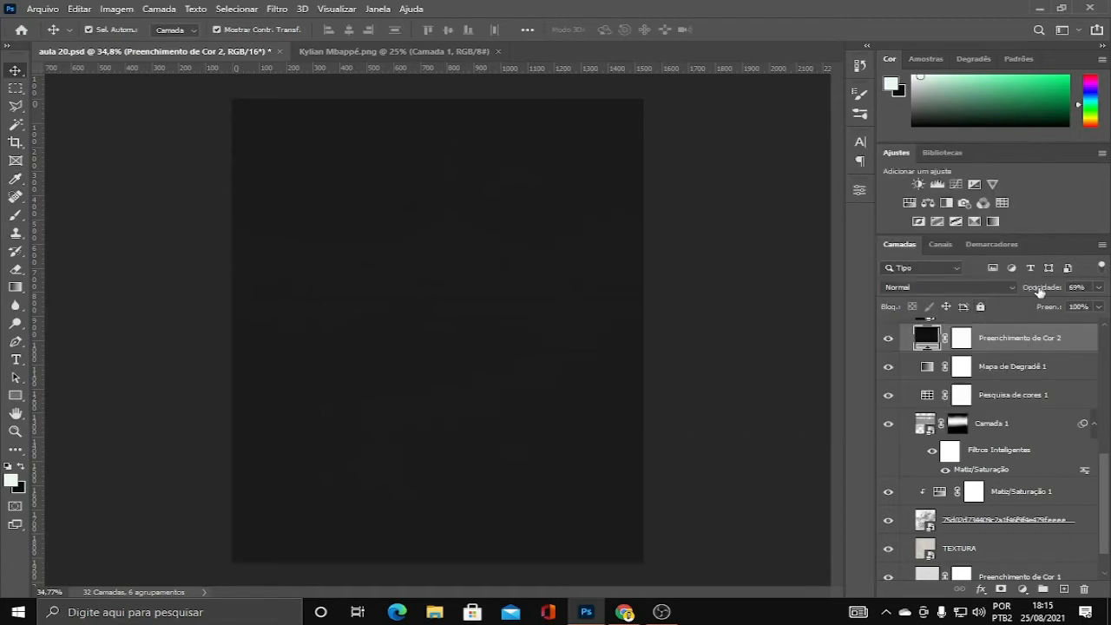
left_click_drag(1041, 290, 1109, 270)
key("ctrl+z")
- Show the folded-paper texture layer above Preenchimento de Cor 2 and set its blend mode to Divisão
scroll(1025, 351, "up", 3)
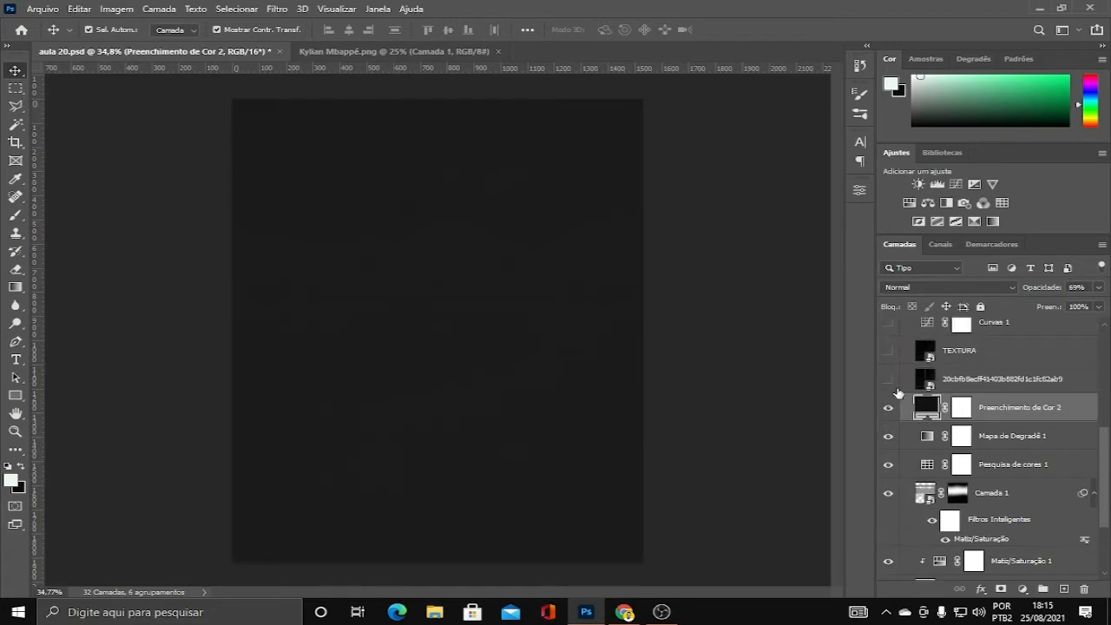
left_click(887, 380)
left_click(948, 380)
left_click(946, 287)
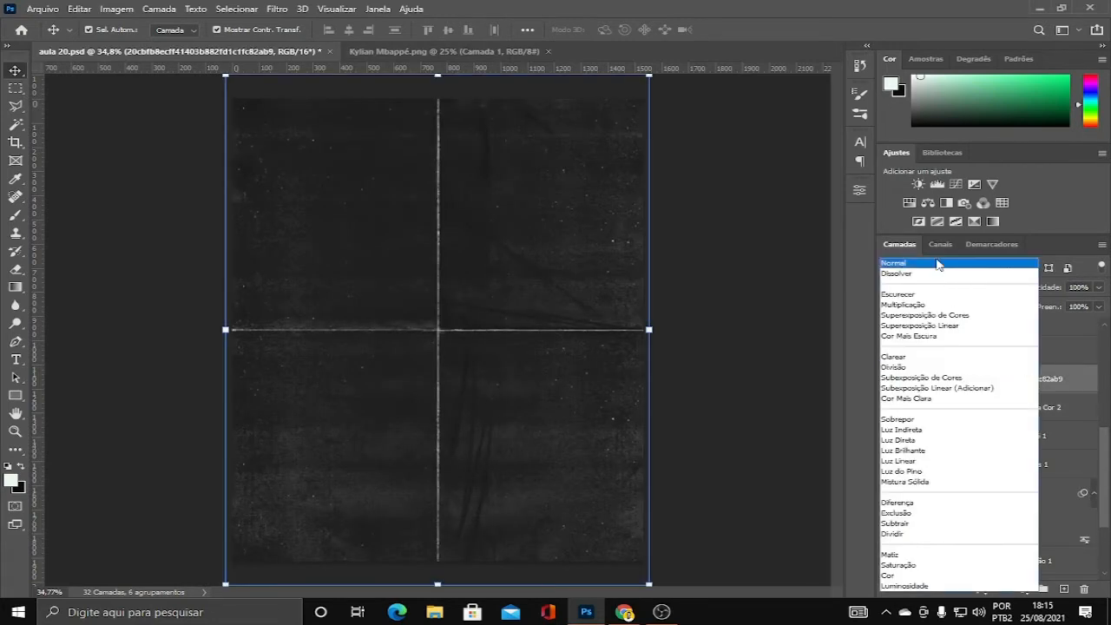
left_click(910, 368)
left_click(756, 403)
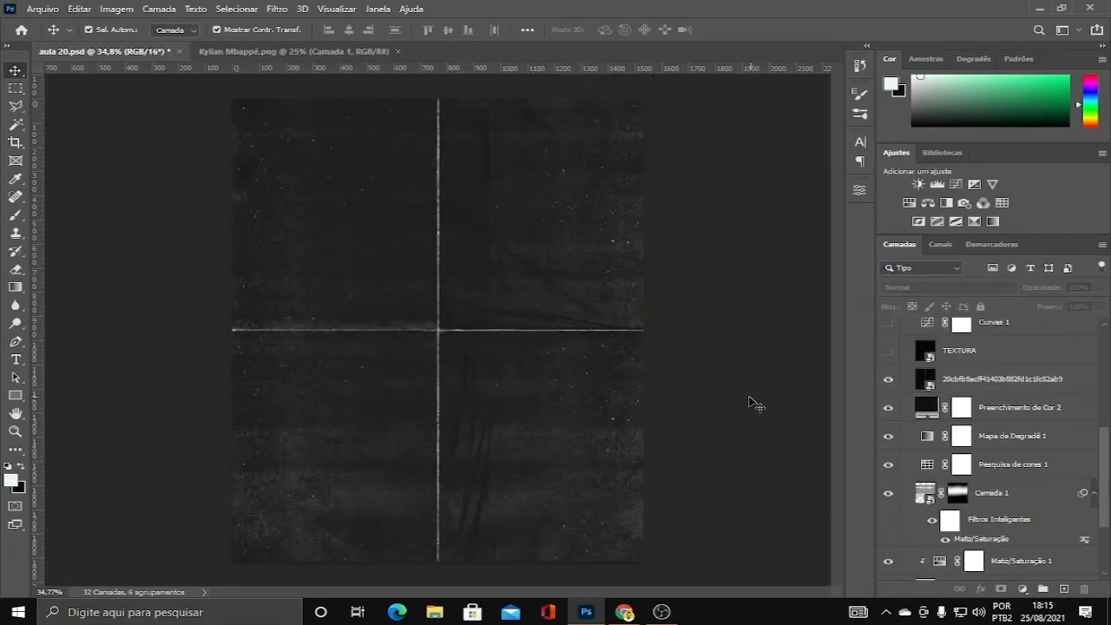
- Show the TEXTURA layer in the FUNDO group, preview it in Normal mode, and set its blend mode back to Divisão
scroll(882, 384, "up", 1)
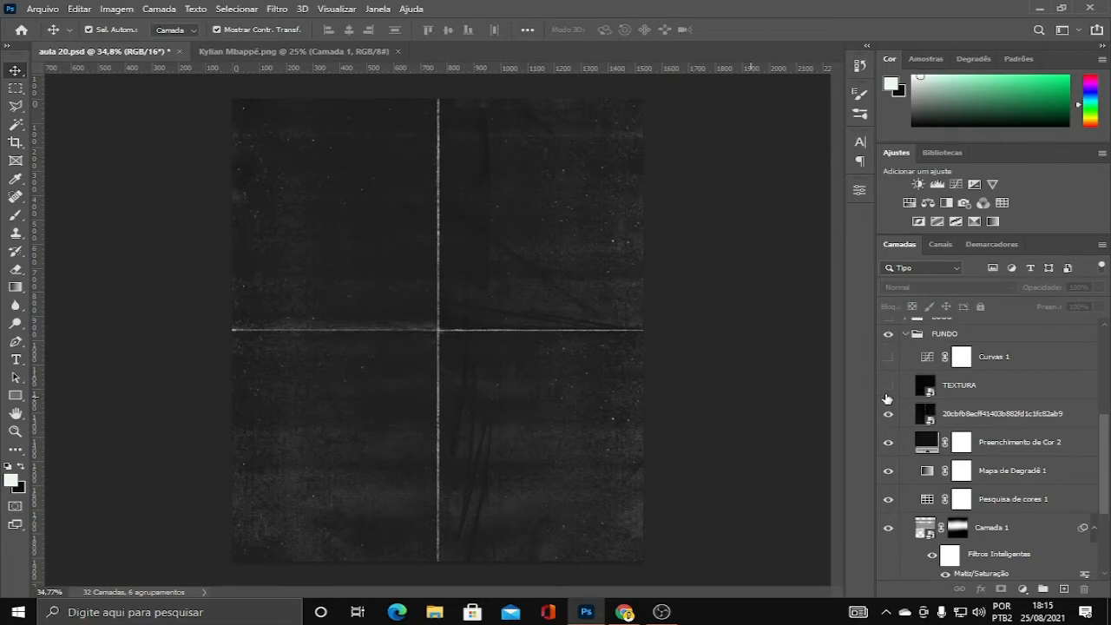
left_click(945, 385)
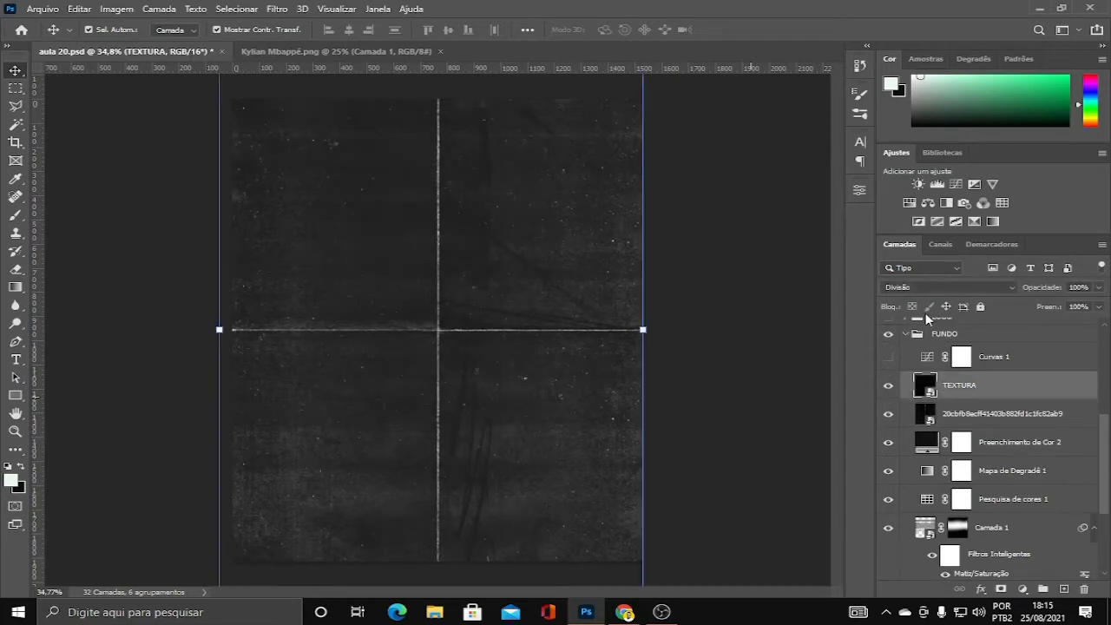
left_click(926, 290)
left_click(926, 295)
left_click(915, 269)
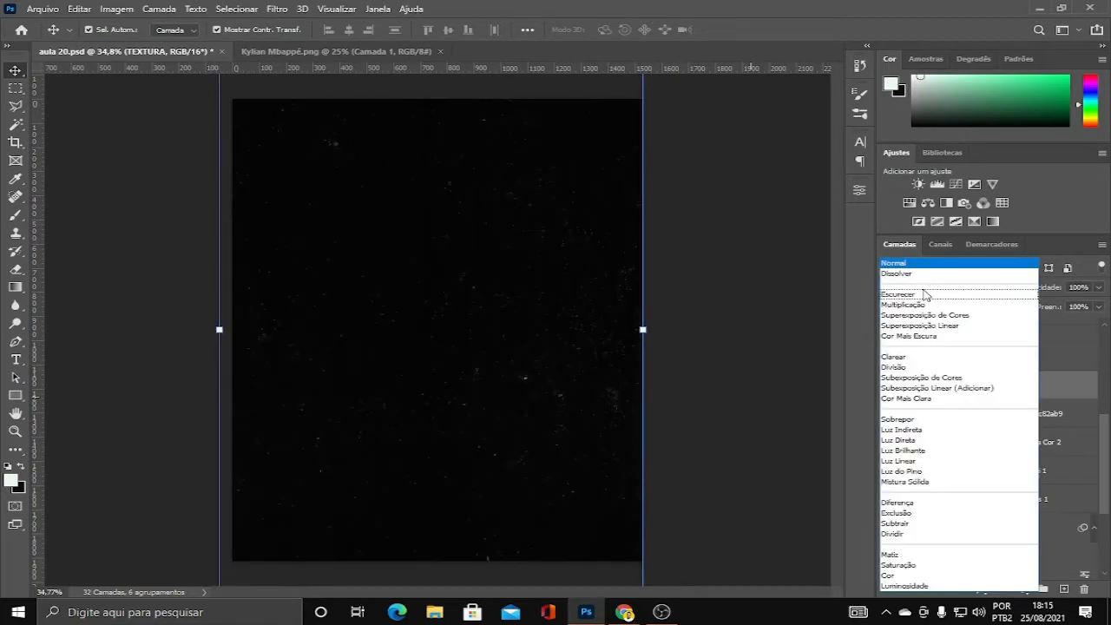
left_click(895, 367)
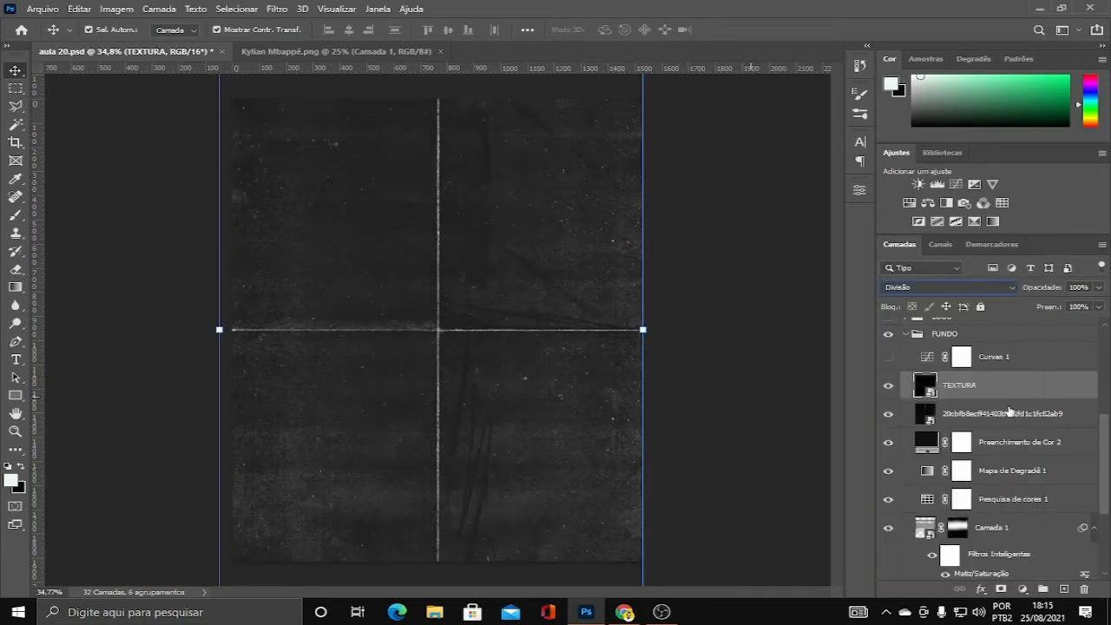
- Open the Curvas 1 adjustment's curve, try moving its highlight endpoint, and undo the changes
left_click(1023, 589)
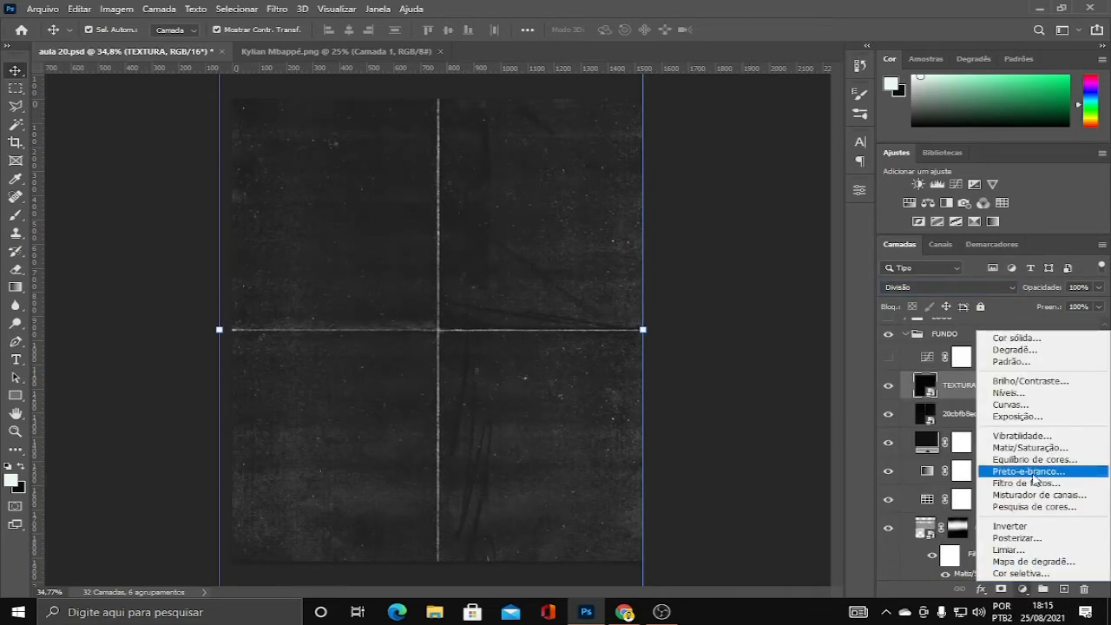
left_click(819, 419)
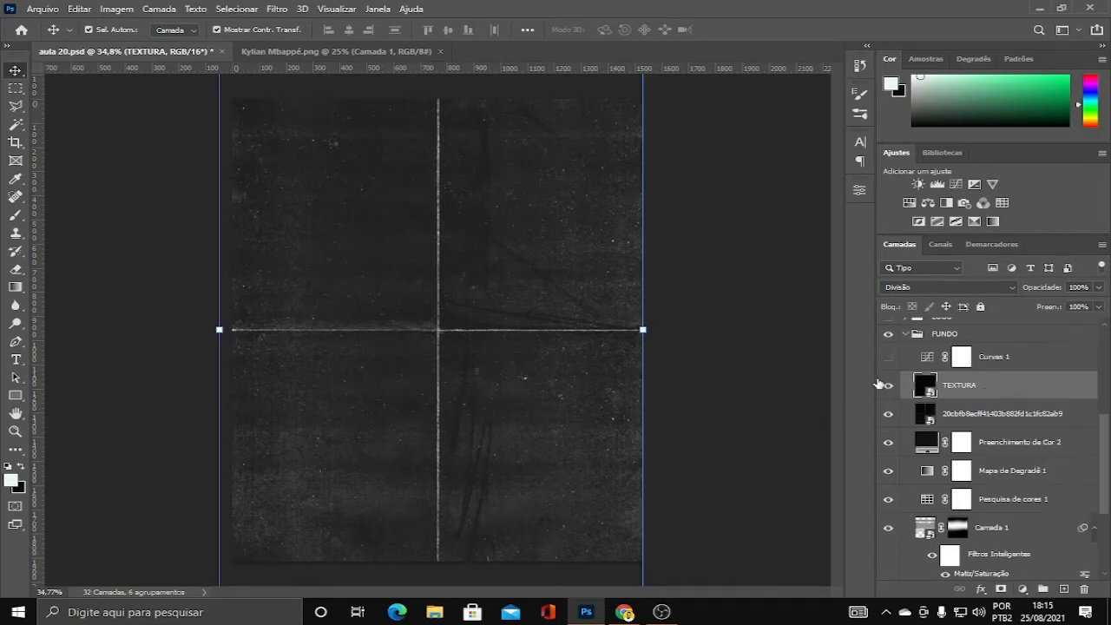
double_click(926, 359)
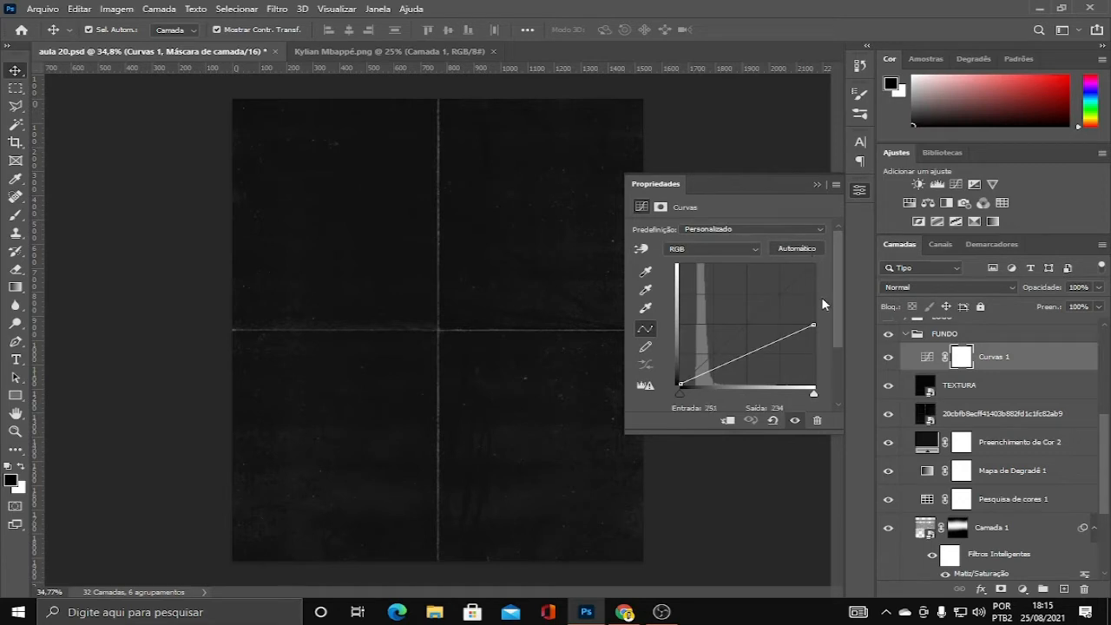
mouse_move(814, 325)
left_mouse_down()
mouse_move(813, 265)
mouse_move(814, 303)
mouse_move(834, 325)
left_mouse_up()
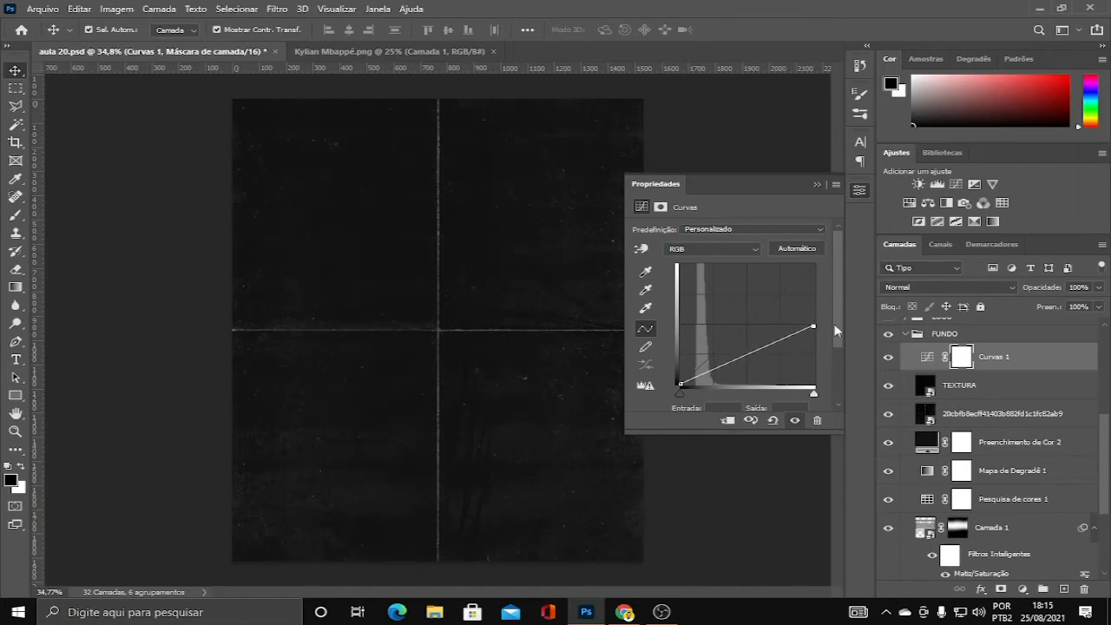
key("ctrl+z")
key("ctrl+z")
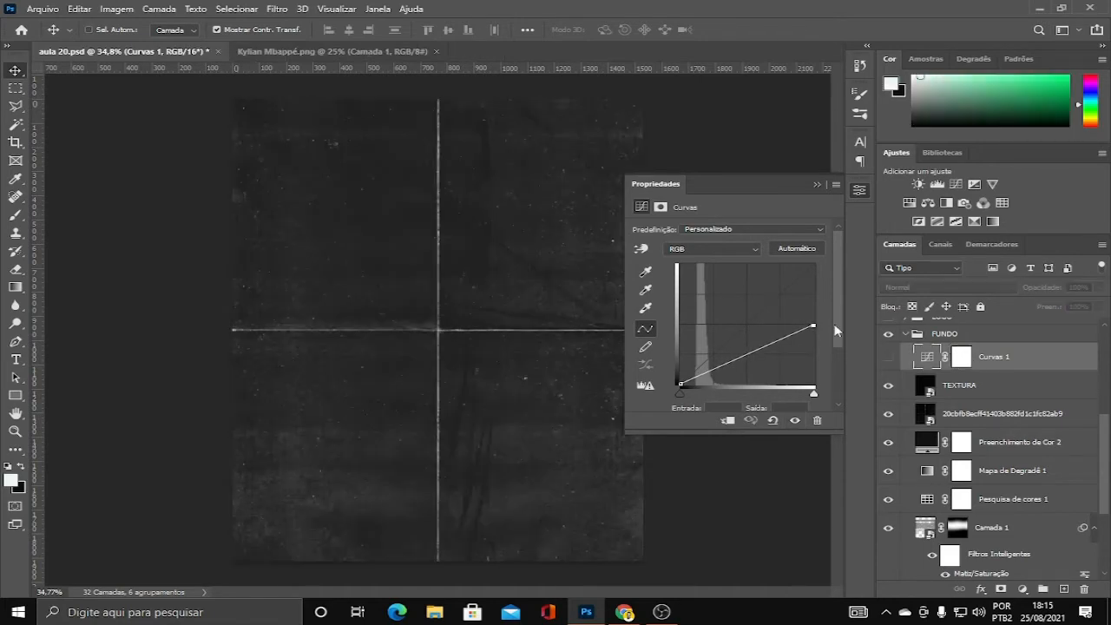
- Show the Curvas 1 adjustment layer, close its properties, and collapse the FUNDO group
left_click(886, 355)
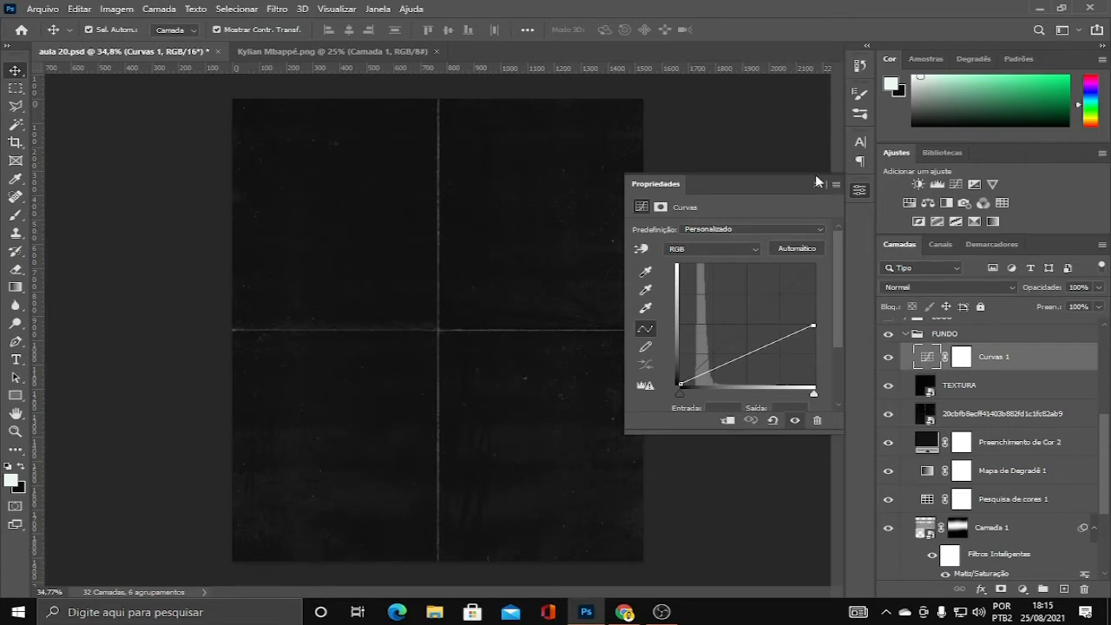
left_click(817, 185)
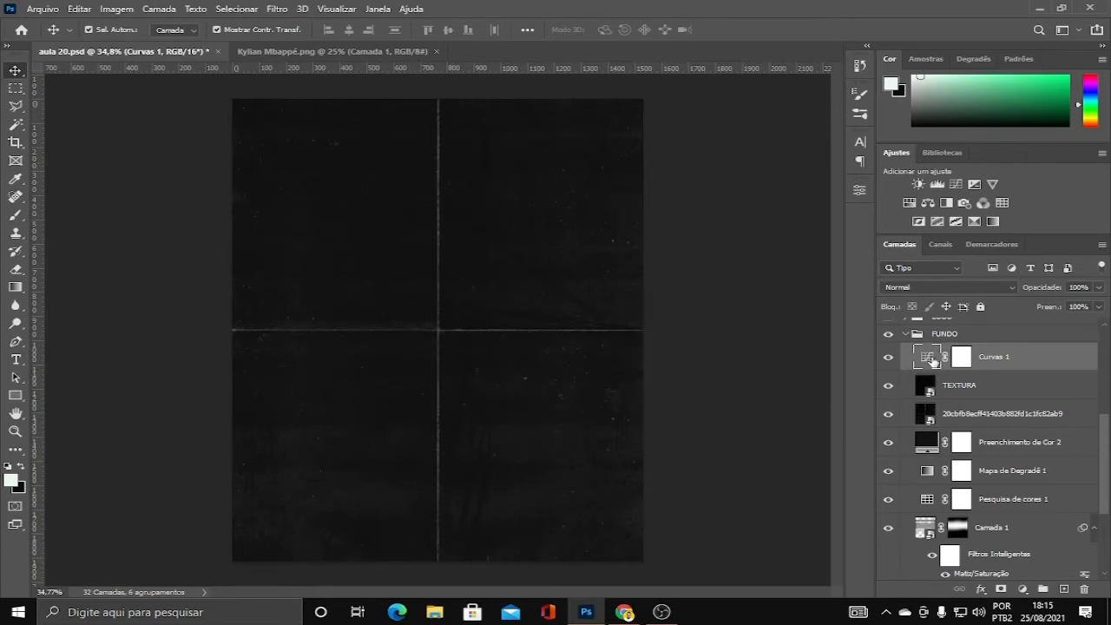
left_click(910, 337)
left_click(906, 335)
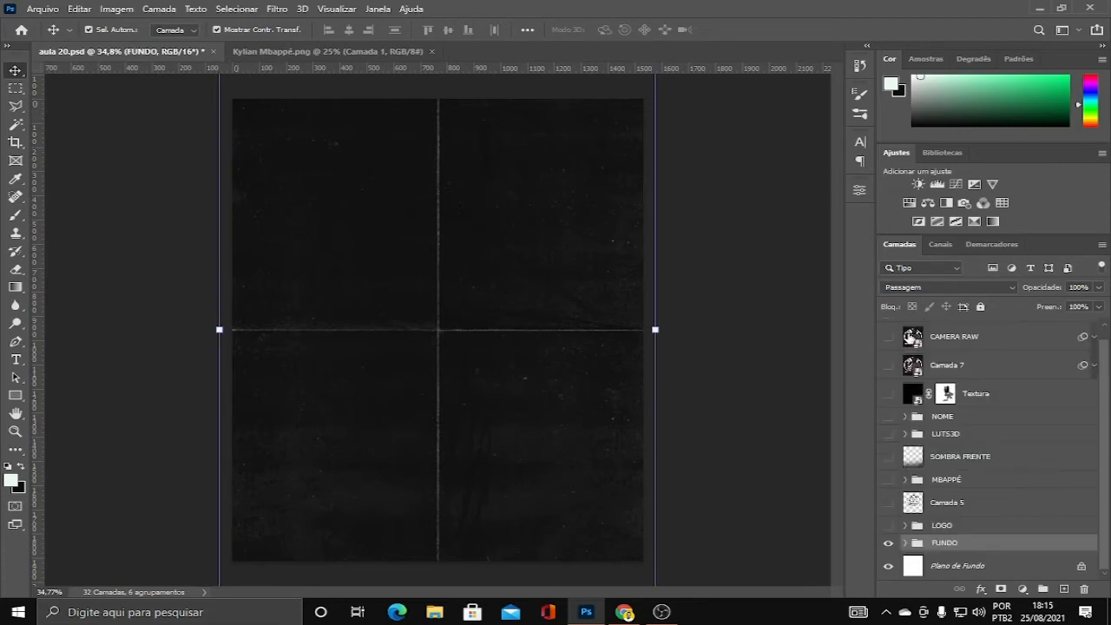
left_click(700, 426)
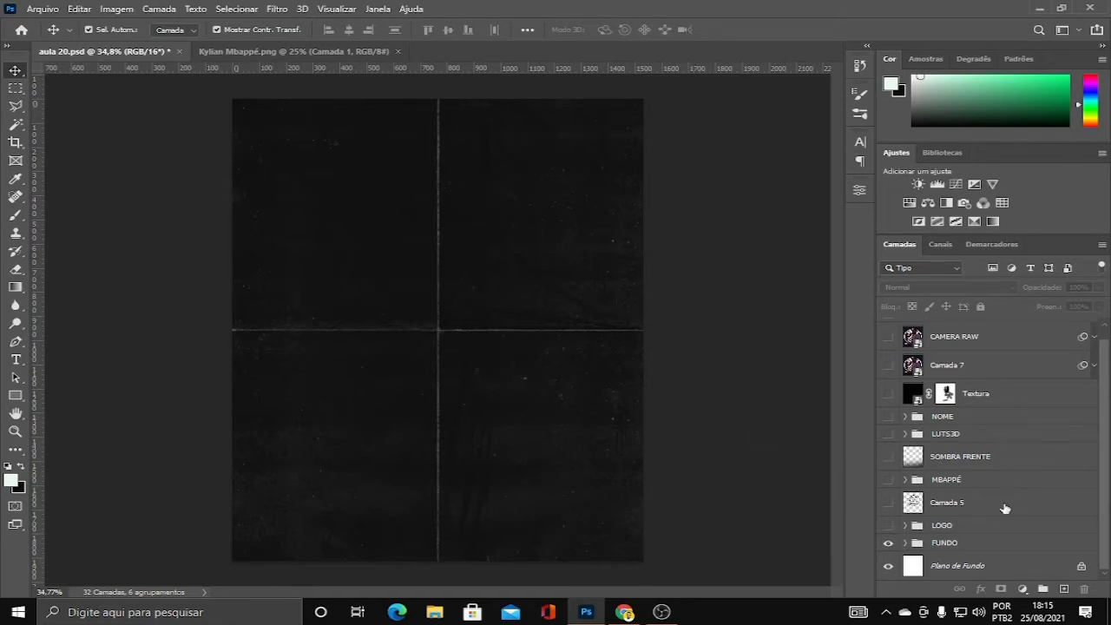
- Show and expand the LOGO group to view the glowing club logo, and hide the group again
left_click(887, 526)
left_click(906, 525)
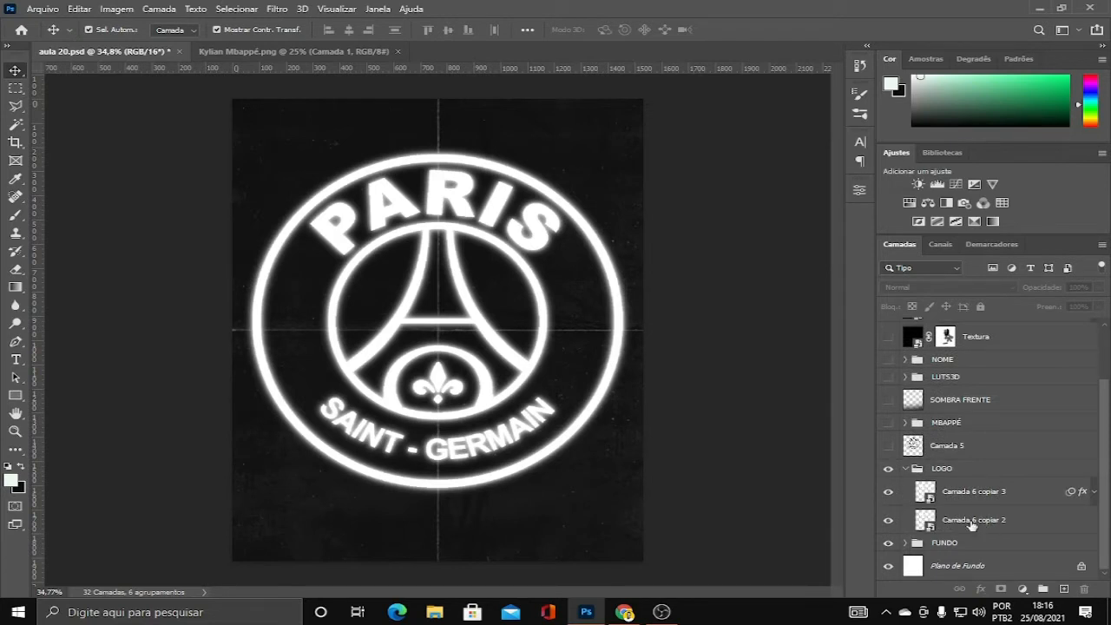
left_click(888, 469)
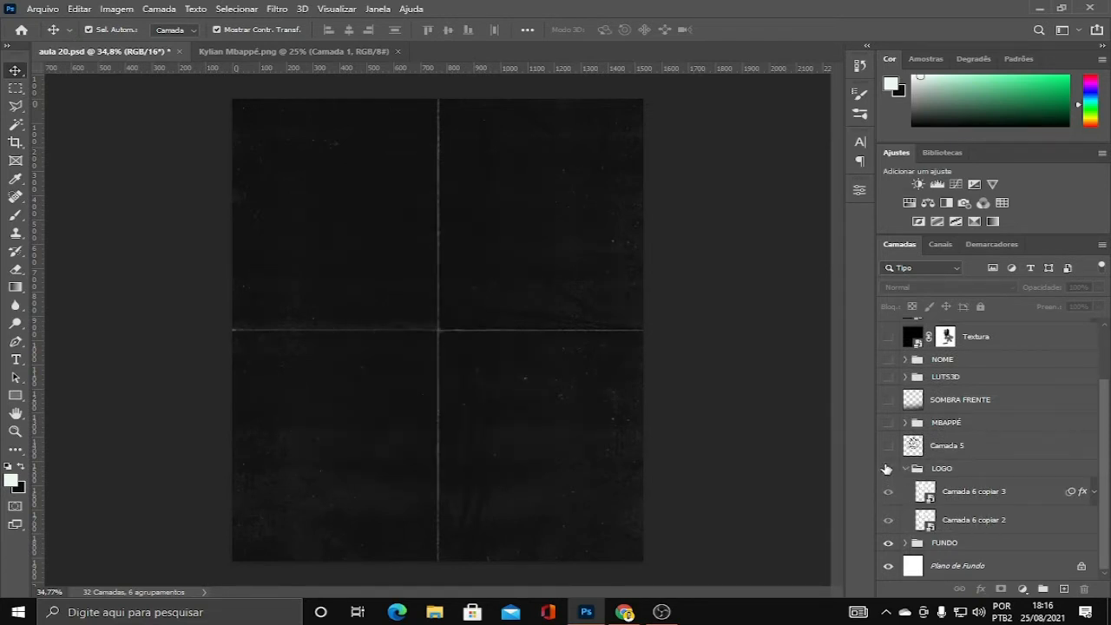
- Show Camada 5 above the LOGO group, inspect it up close, and check its layer style options without changing them
left_click(955, 451)
scroll(365, 240, "up", 3)
scroll(364, 241, "down", 1)
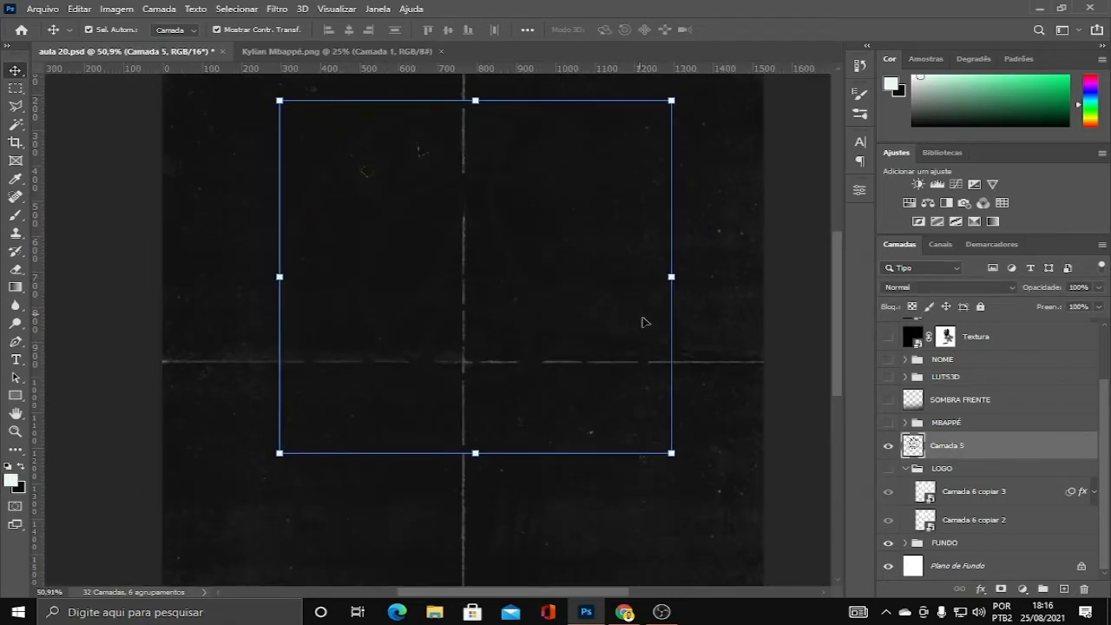
scroll(647, 322, "down", 1)
double_click(1029, 449)
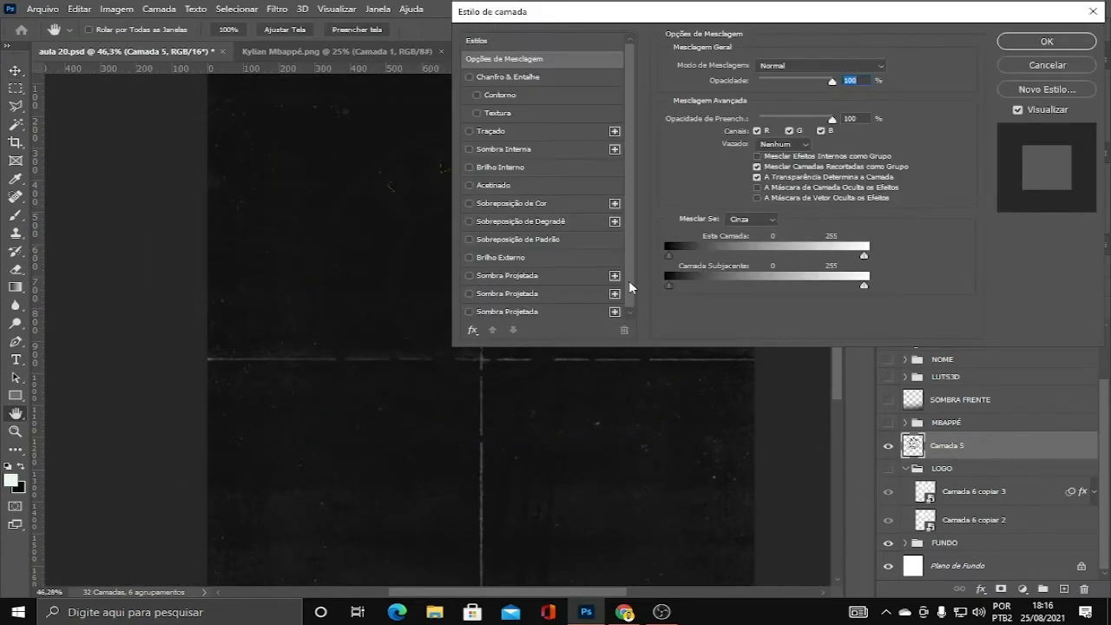
left_click(1047, 65)
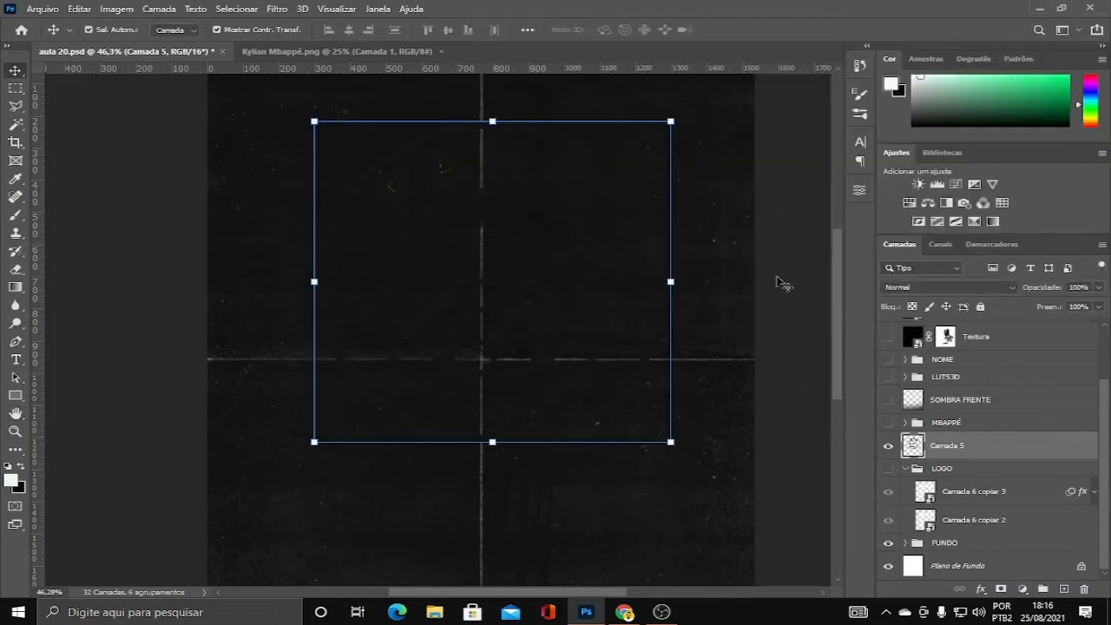
- Place pngfind.com-psg-logo-png-6858628 from the Downloads folder as an embedded image above Camada 5
left_click(57, 7)
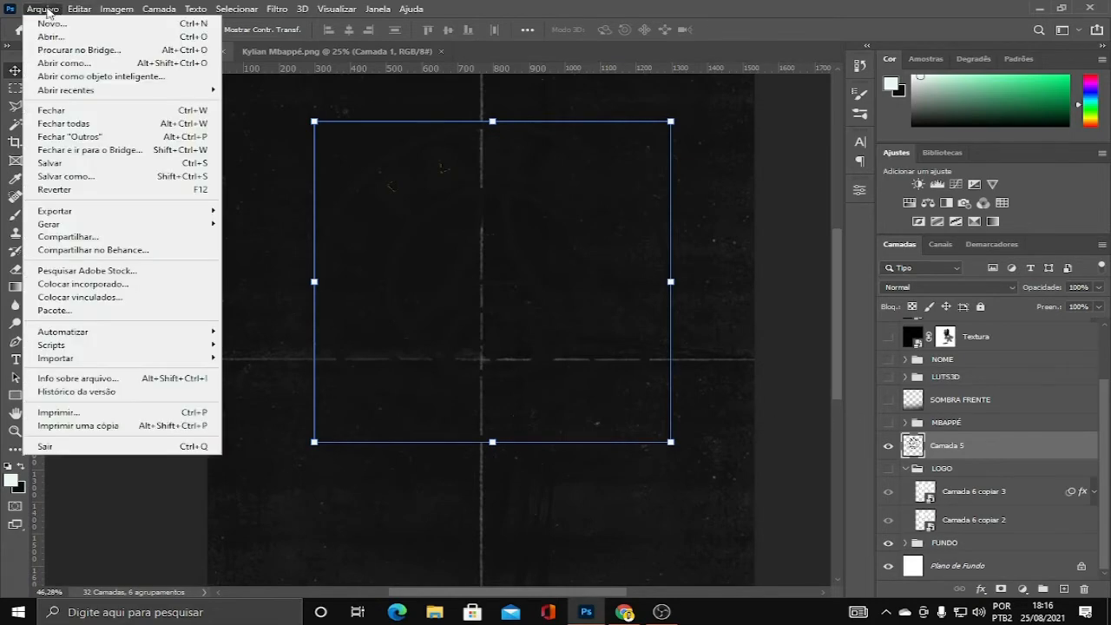
left_click(61, 286)
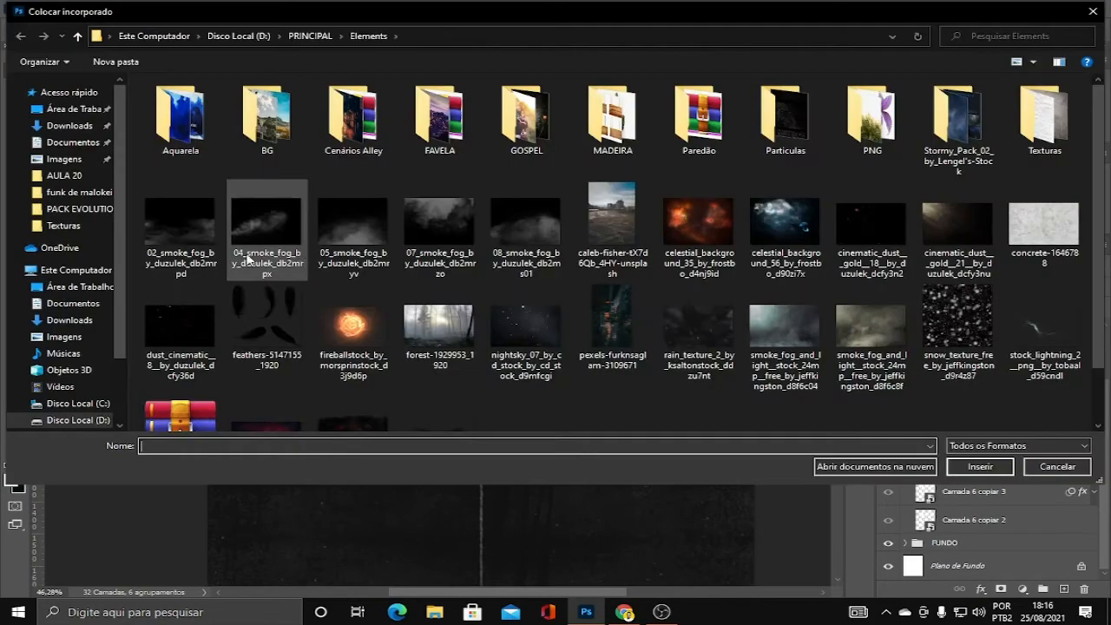
left_click(84, 179)
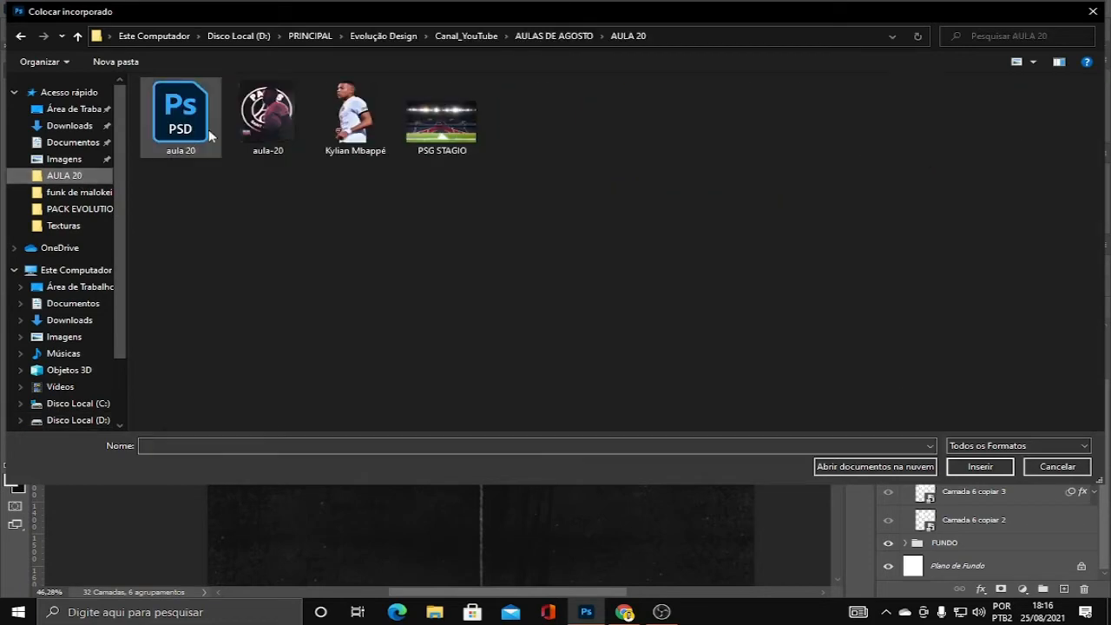
left_click(75, 128)
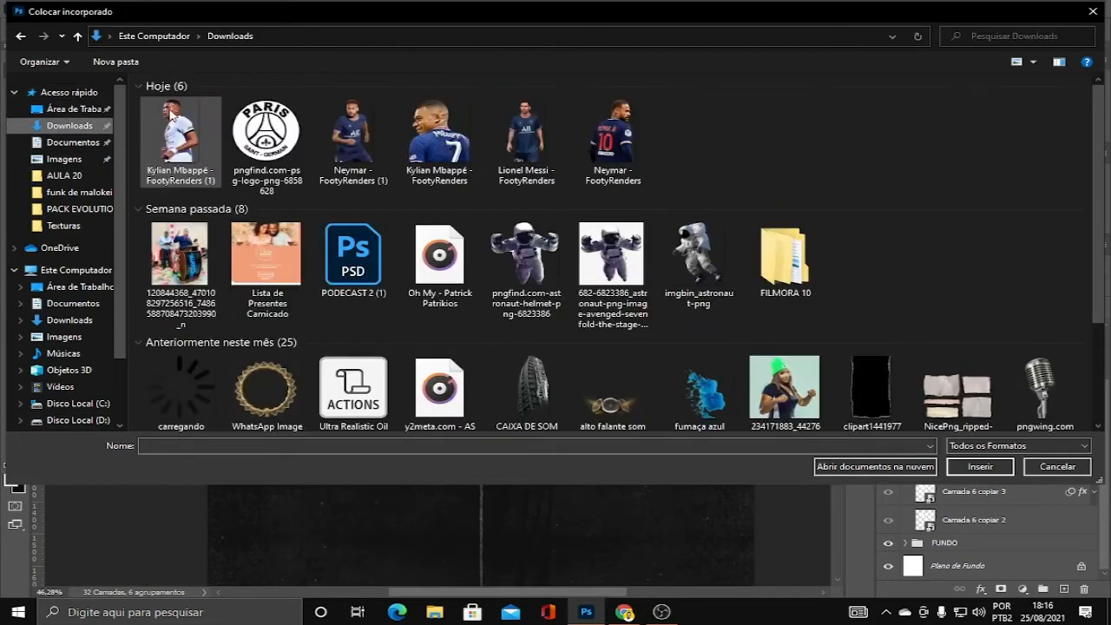
left_click(270, 135)
left_click(1003, 469)
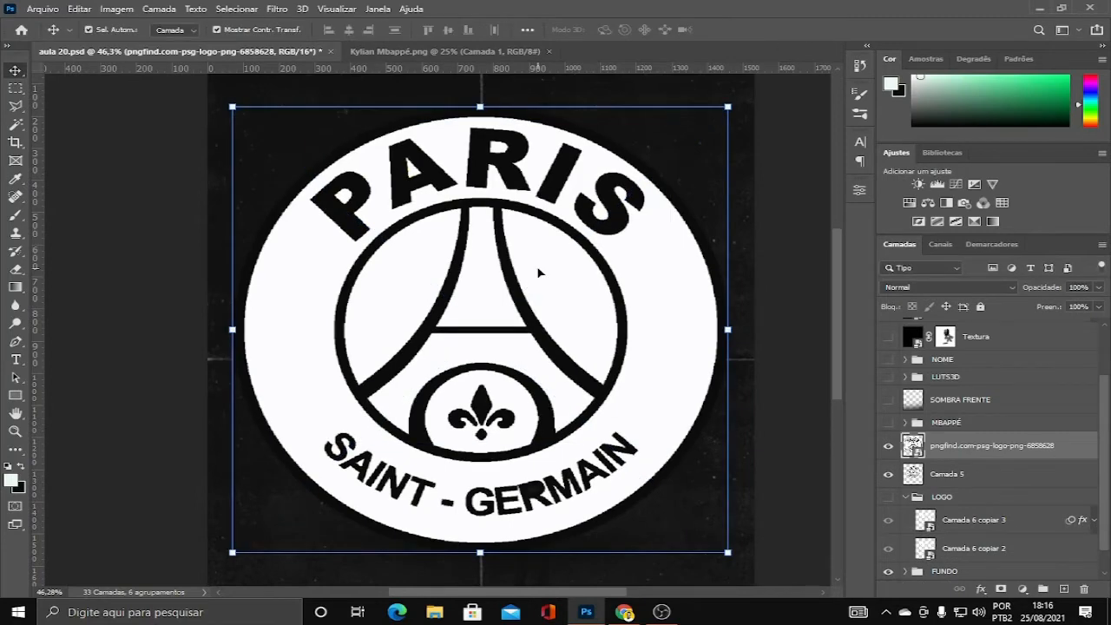
- Rasterize the placed logo layer, delete all its white areas using the Magic Wand with a Similar selection, and deselect
right_click(1027, 447)
left_click(887, 263)
left_click(15, 124)
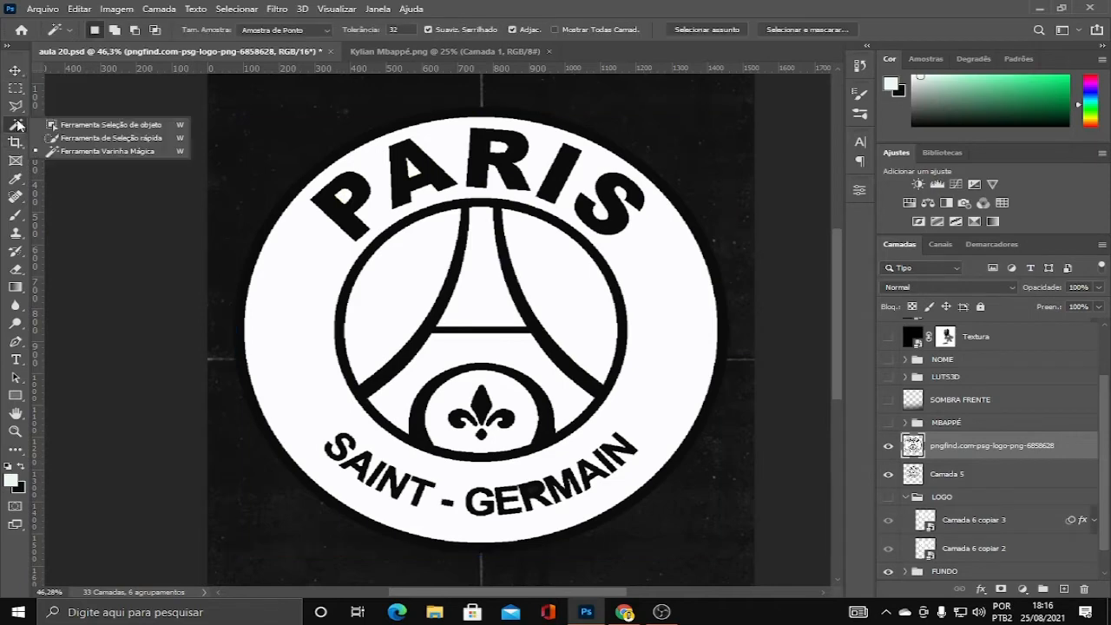
left_click(108, 155)
left_click(292, 292)
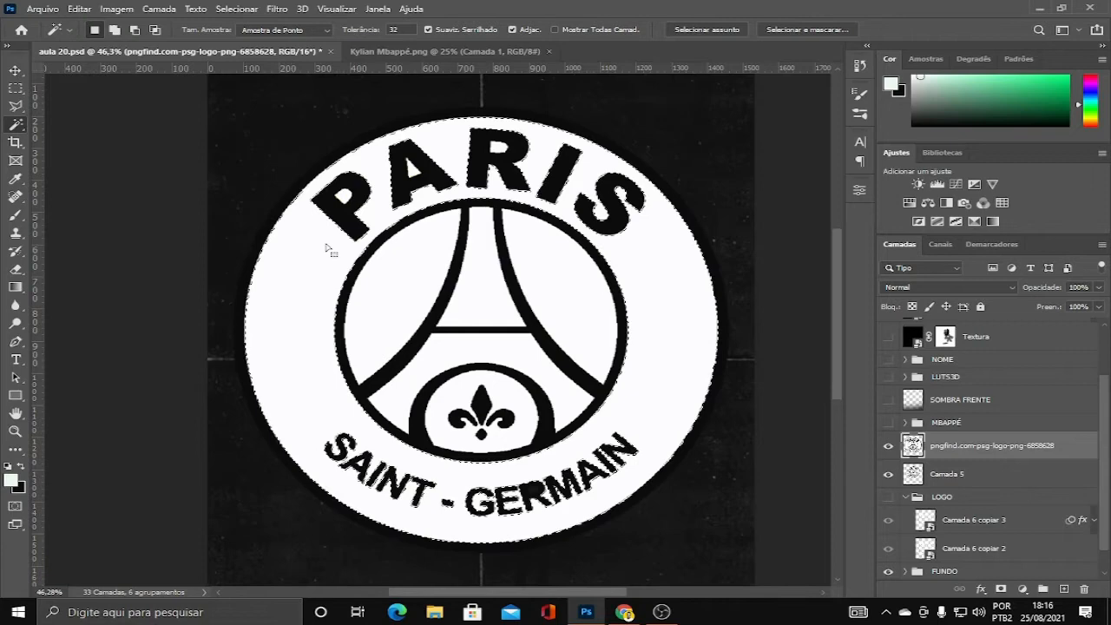
right_click(308, 295)
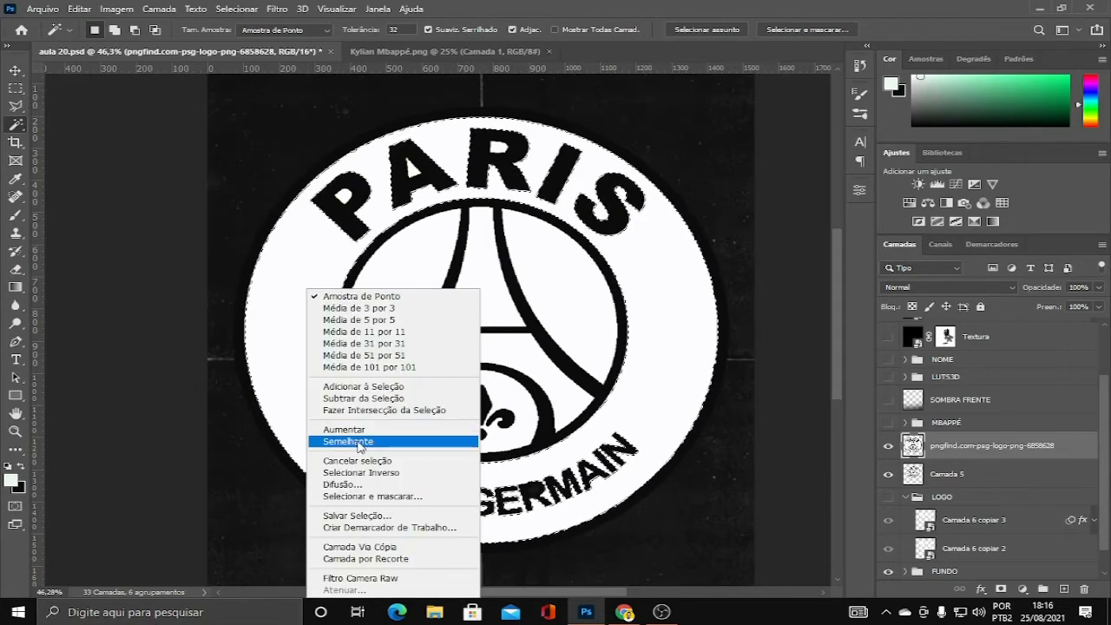
left_click(352, 441)
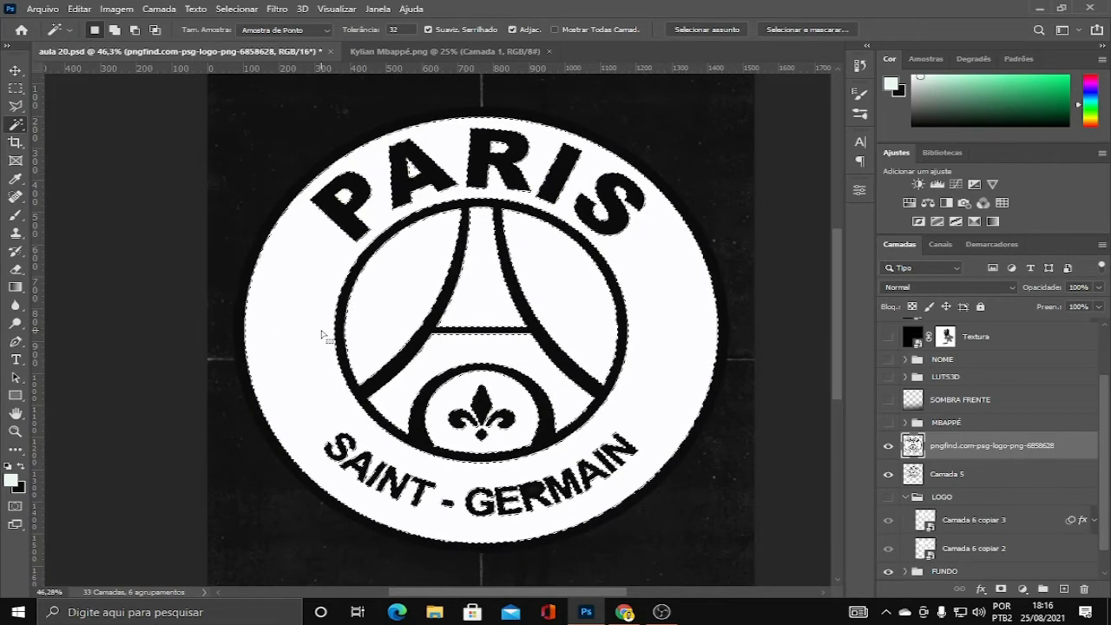
key("Delete")
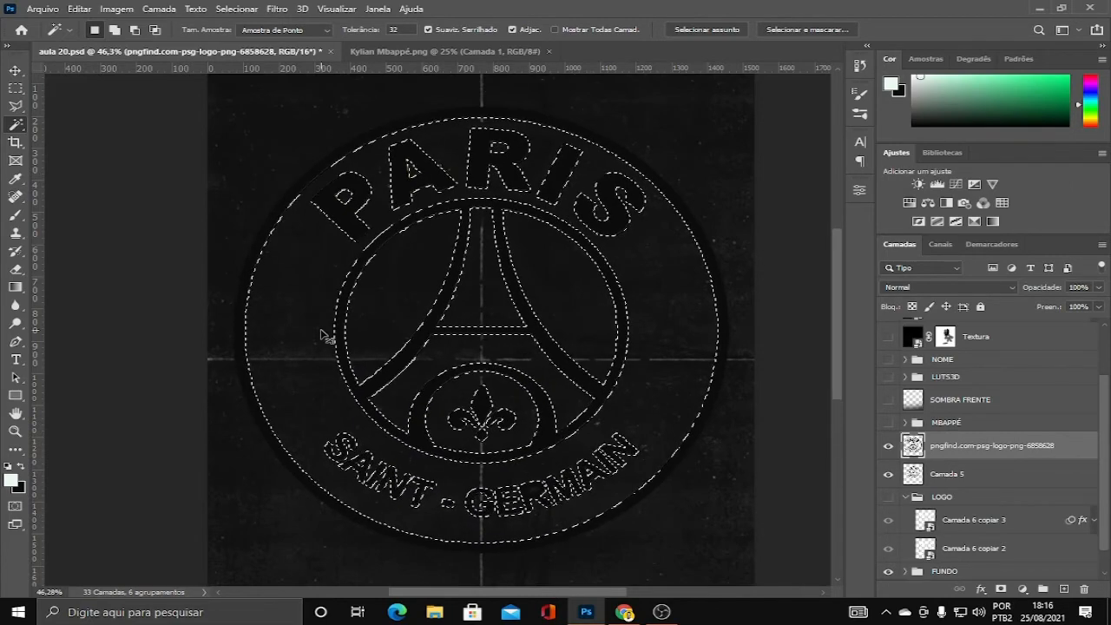
key("ctrl+d")
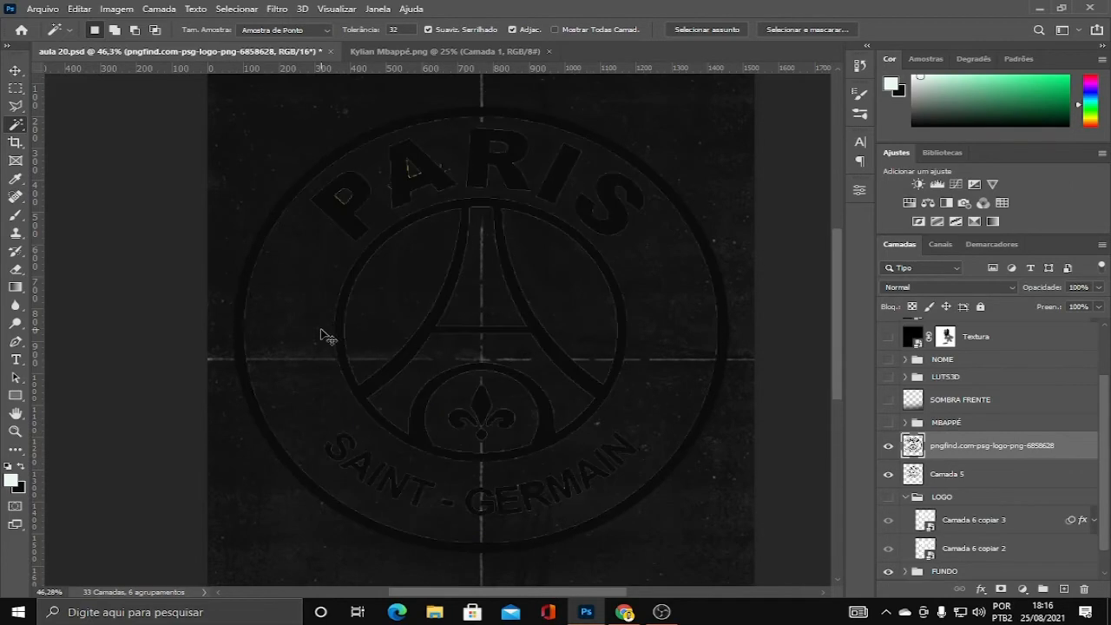
- Apply a white Color Overlay at 100% opacity to the cut-out logo, and delete this demonstration layer
double_click(1085, 458)
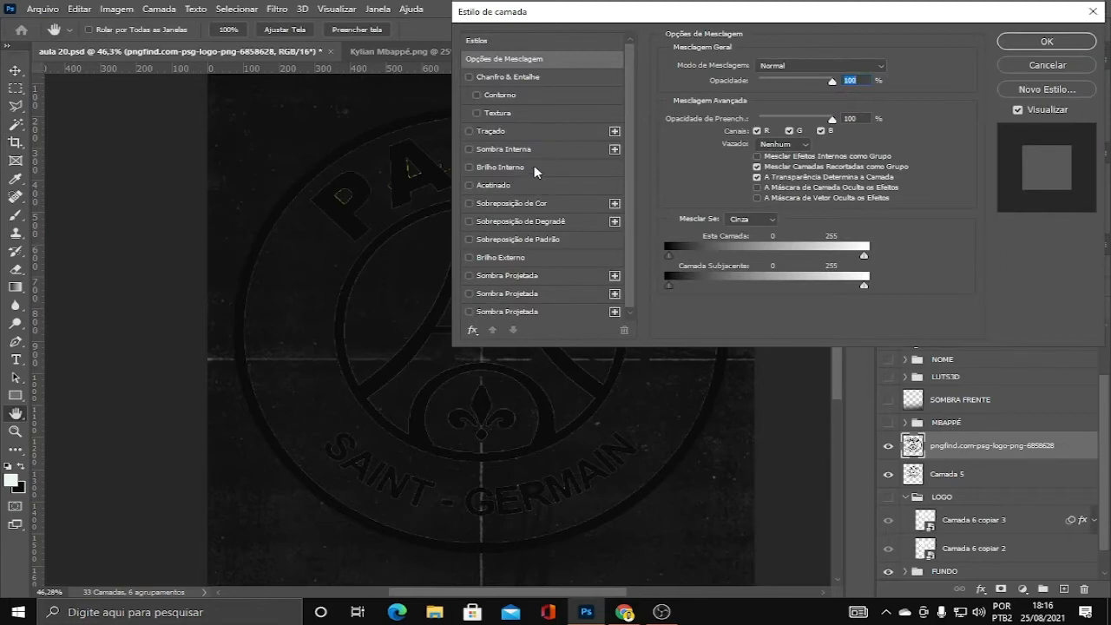
left_click(534, 204)
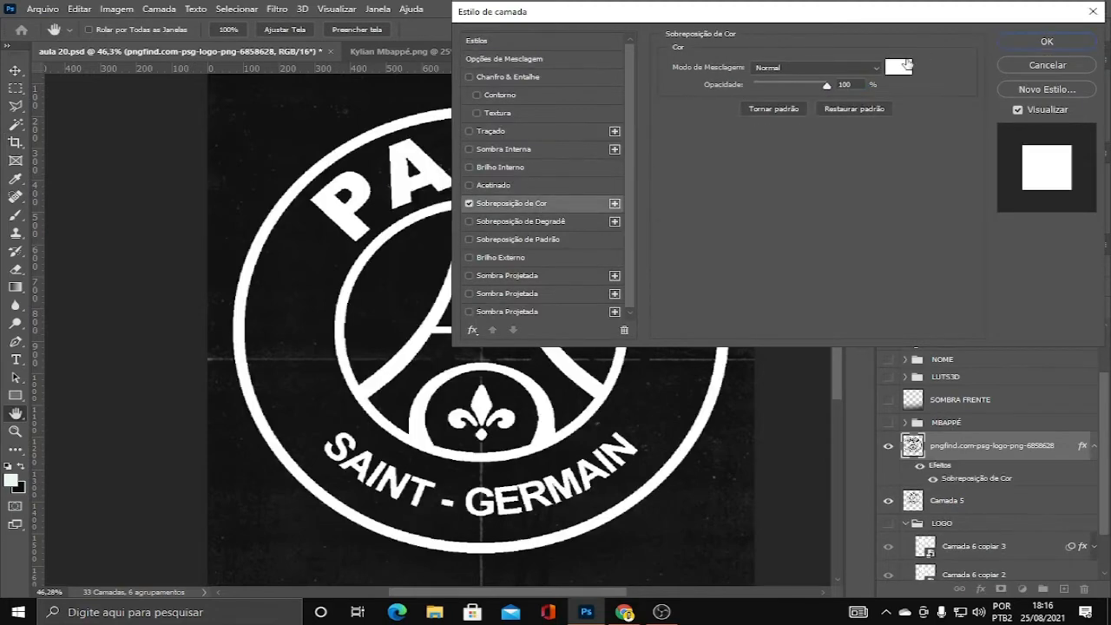
left_click(1050, 44)
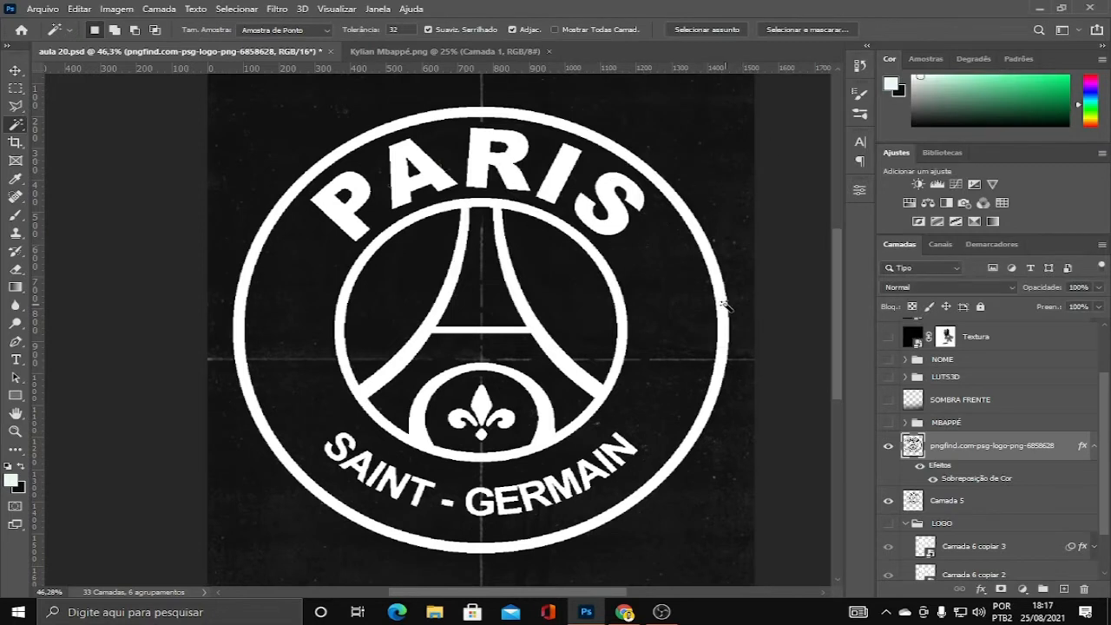
key("Delete")
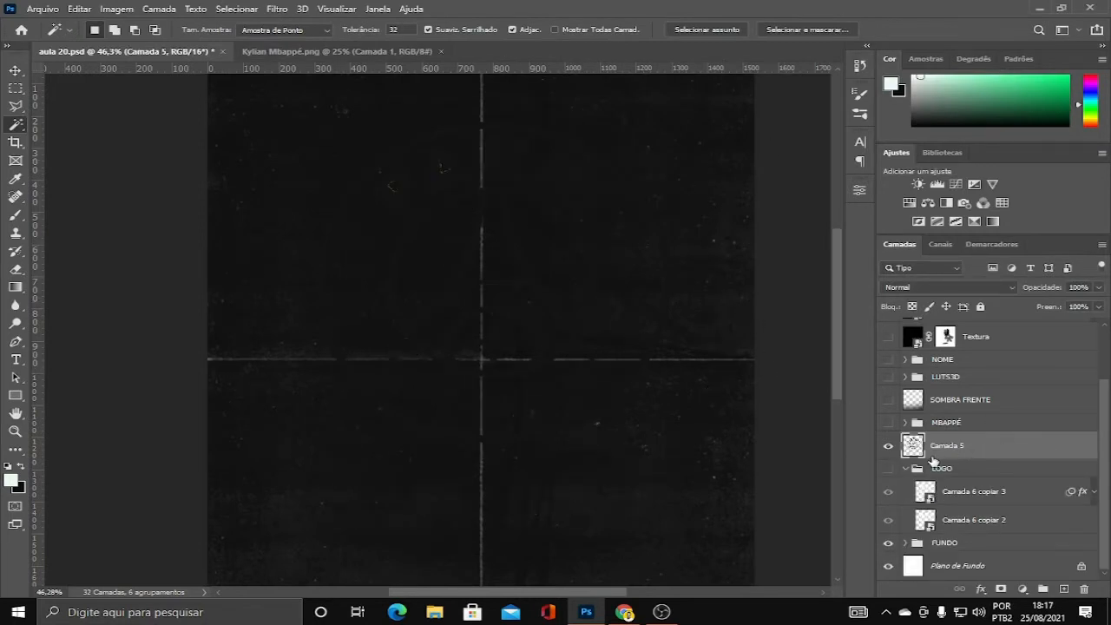
- Hide Camada 5, show the LOGO group, and hide Camada 6 copiar 3 to isolate the sharp logo in Camada 6 copiar 2
left_click(887, 446)
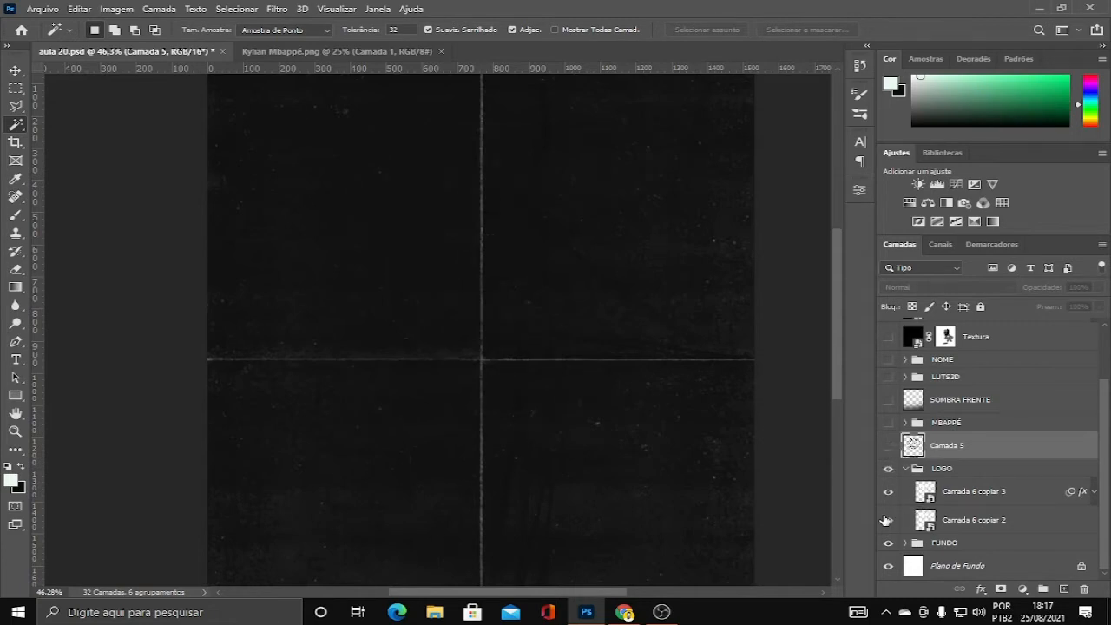
left_click(887, 520)
left_click(1009, 528)
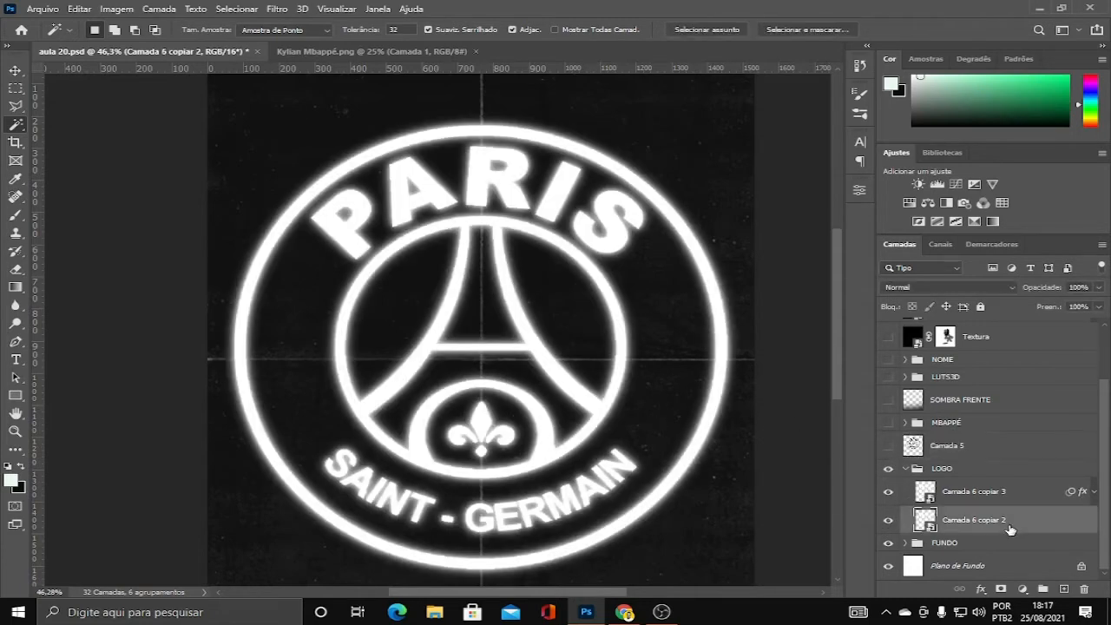
left_click(886, 498)
key("ctrl+0")
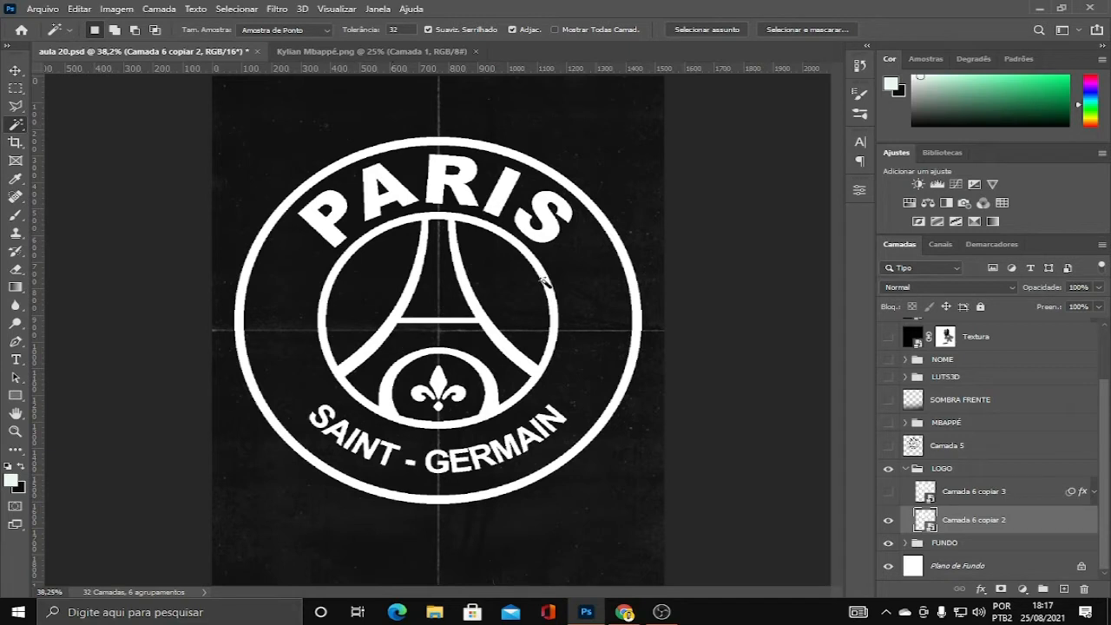
- Show Camada 6 copiar 3 again and expand its list of effects and smart filters
left_click(974, 490)
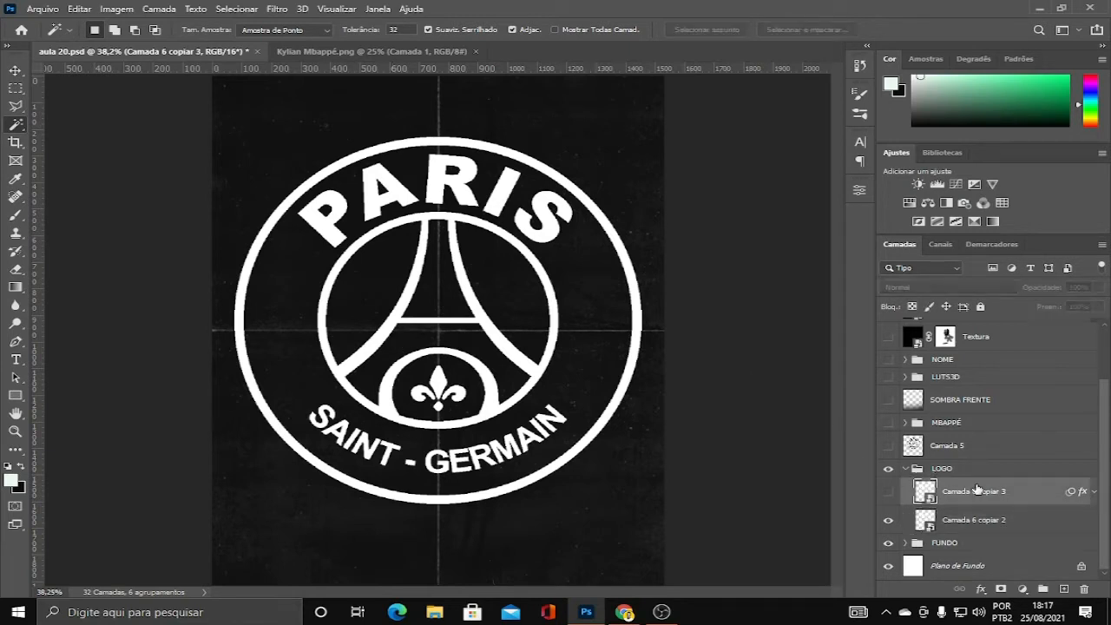
left_click(889, 492)
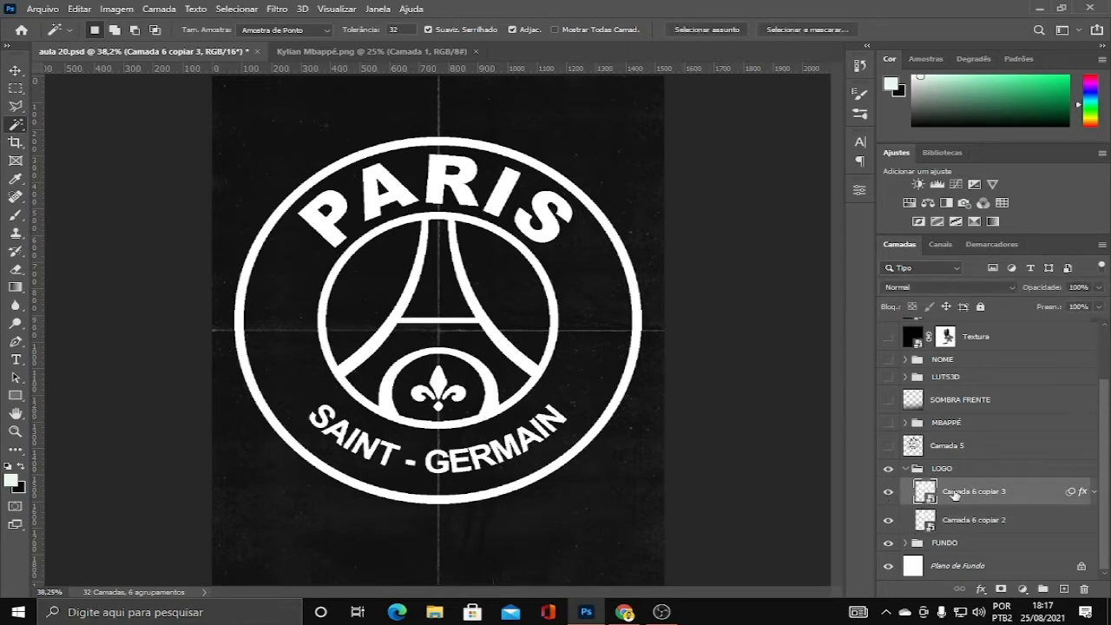
left_click(1095, 492)
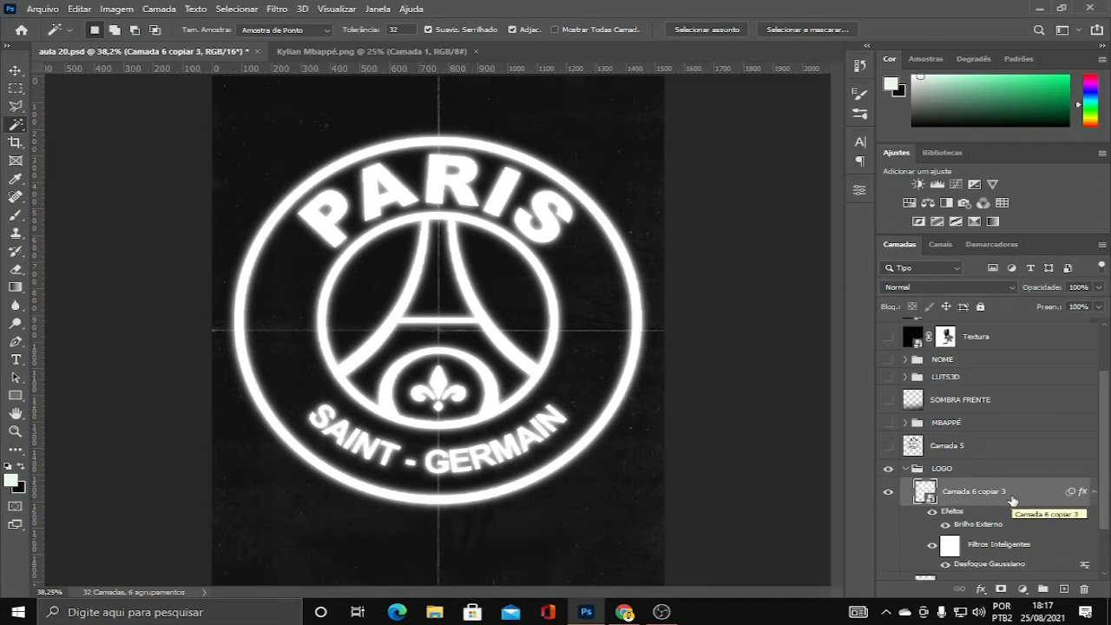
- Locate the Gaussian Blur filter, check its radius on Camada 6 copiar 3, and close the settings without changes
left_click(278, 10)
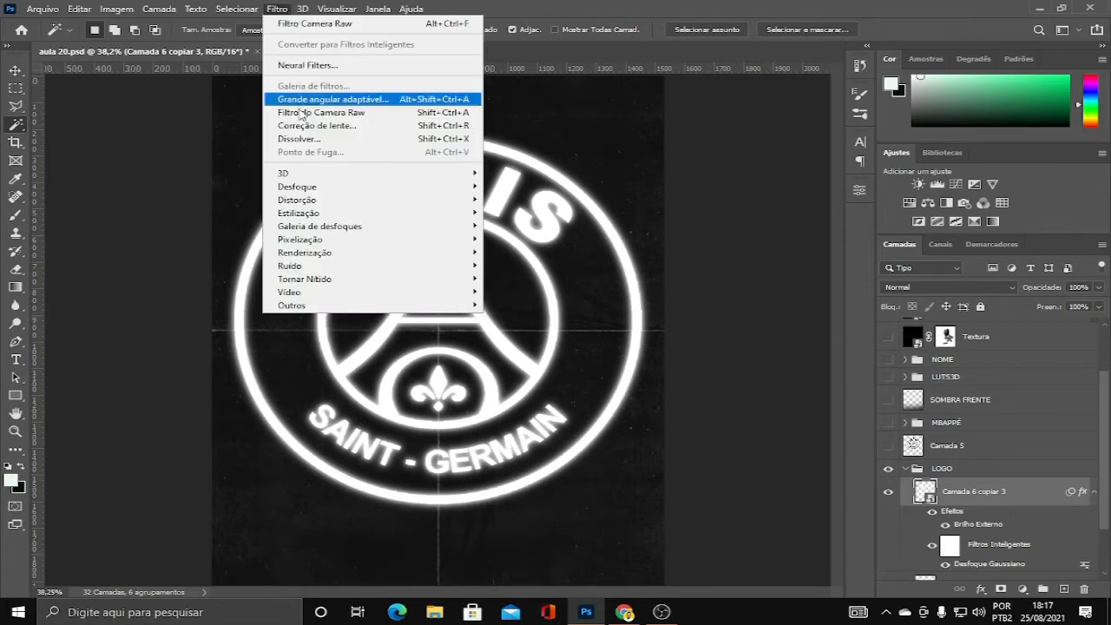
mouse_move(300, 187)
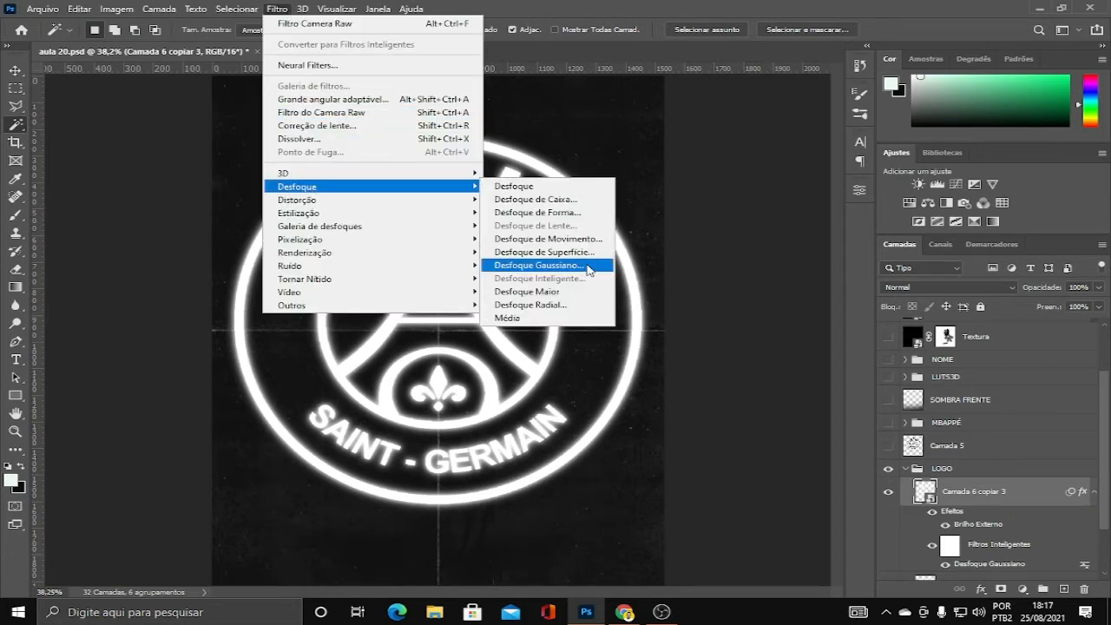
double_click(970, 561)
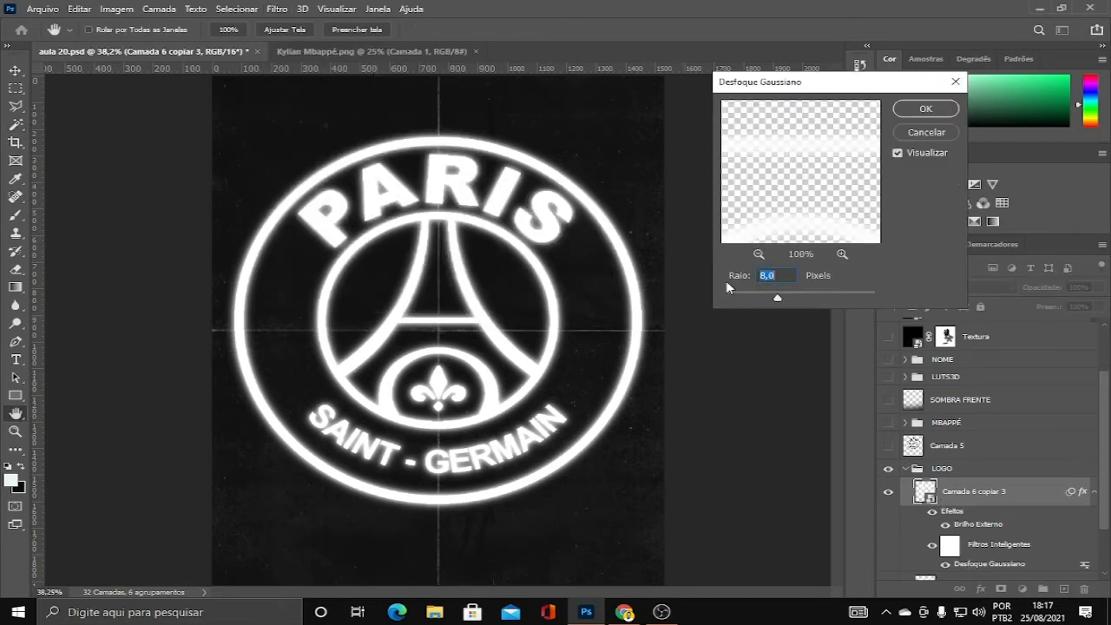
left_click(926, 133)
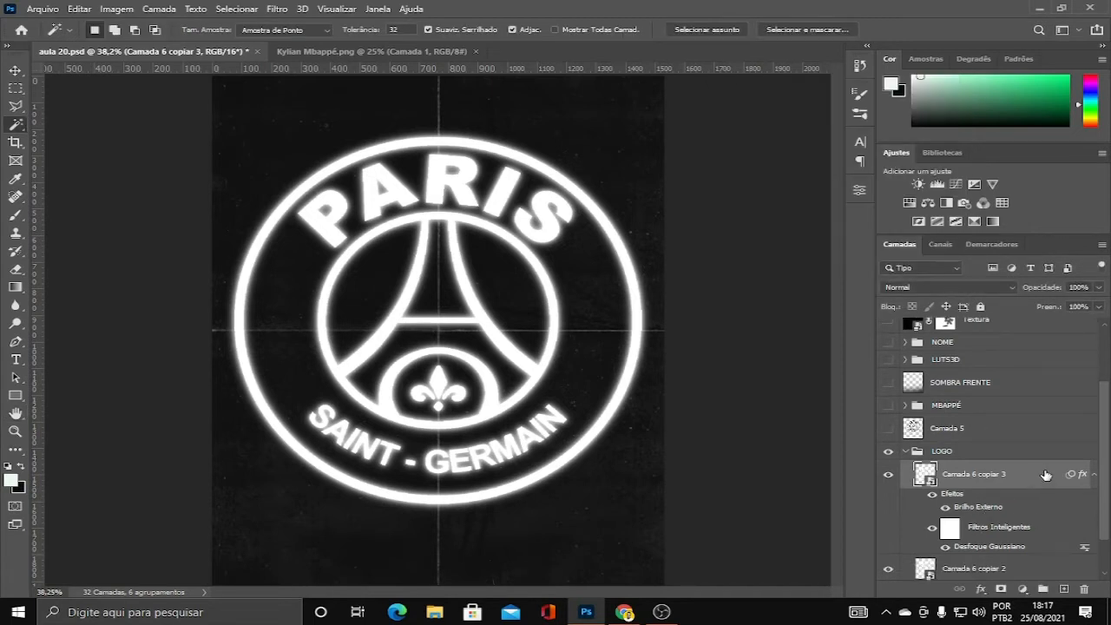
- Examine the Outer Glow settings and blend mode of Camada 6 copiar 3, and cancel without changes
double_click(1035, 474)
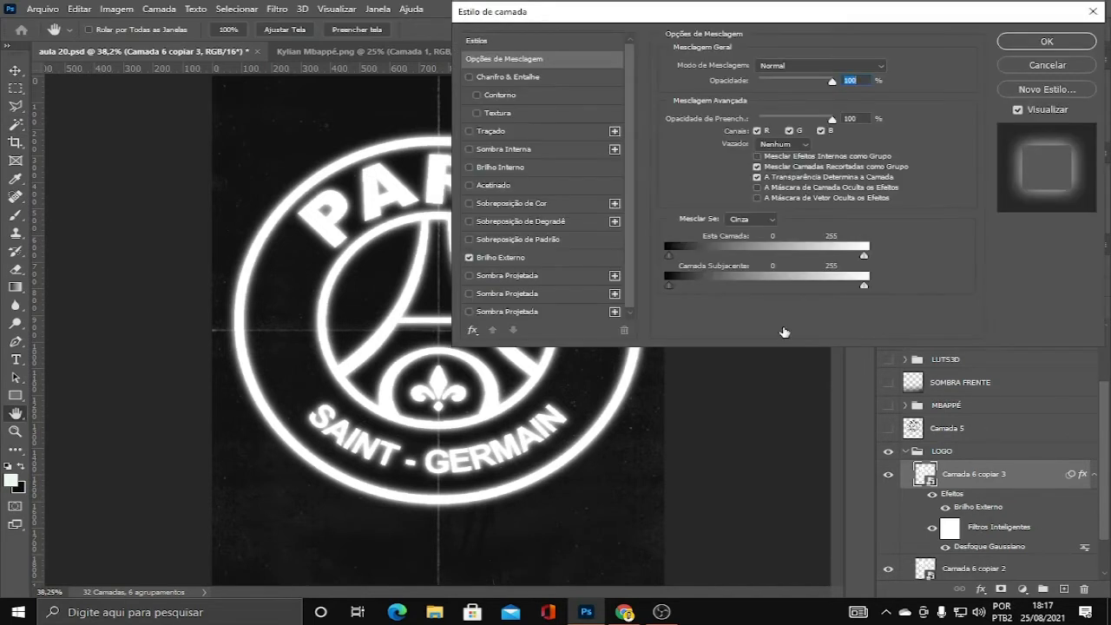
left_click(490, 257)
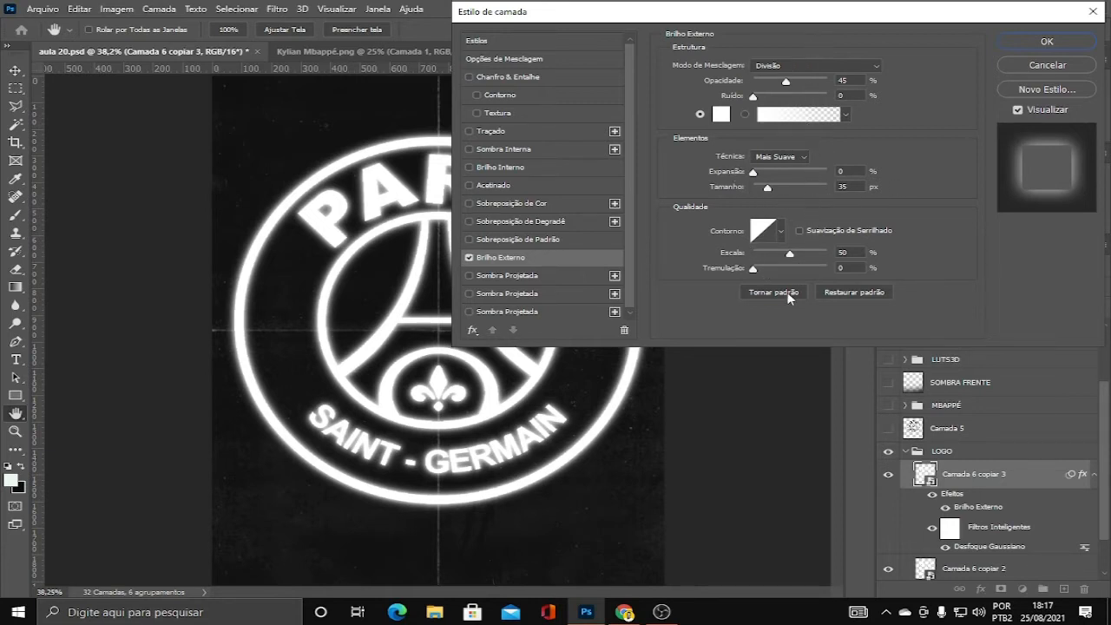
left_click(789, 66)
left_click(786, 60)
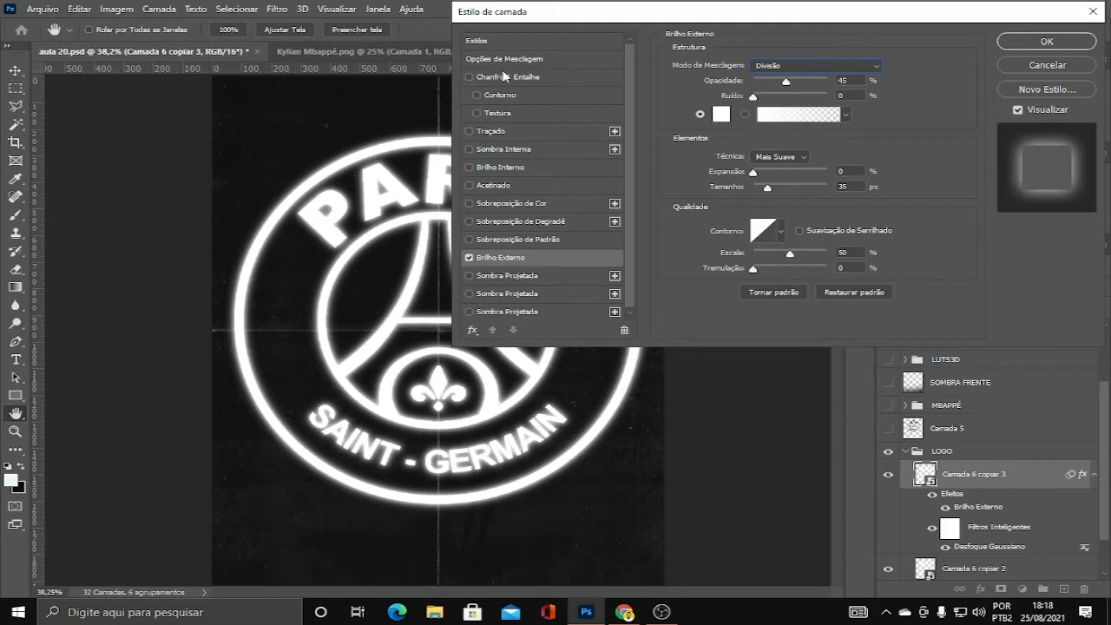
left_click(1055, 62)
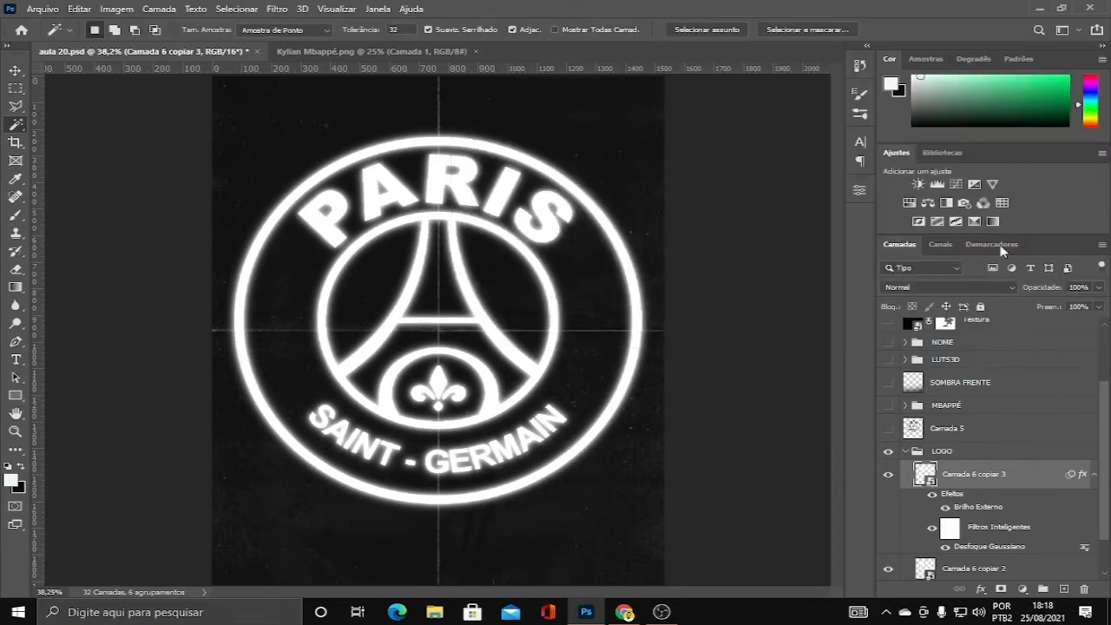
- Toggle Camada 6 copiar 3 off and on to compare the glow, and collapse the LOGO group
left_click(888, 475)
left_click(890, 476)
left_click(906, 451)
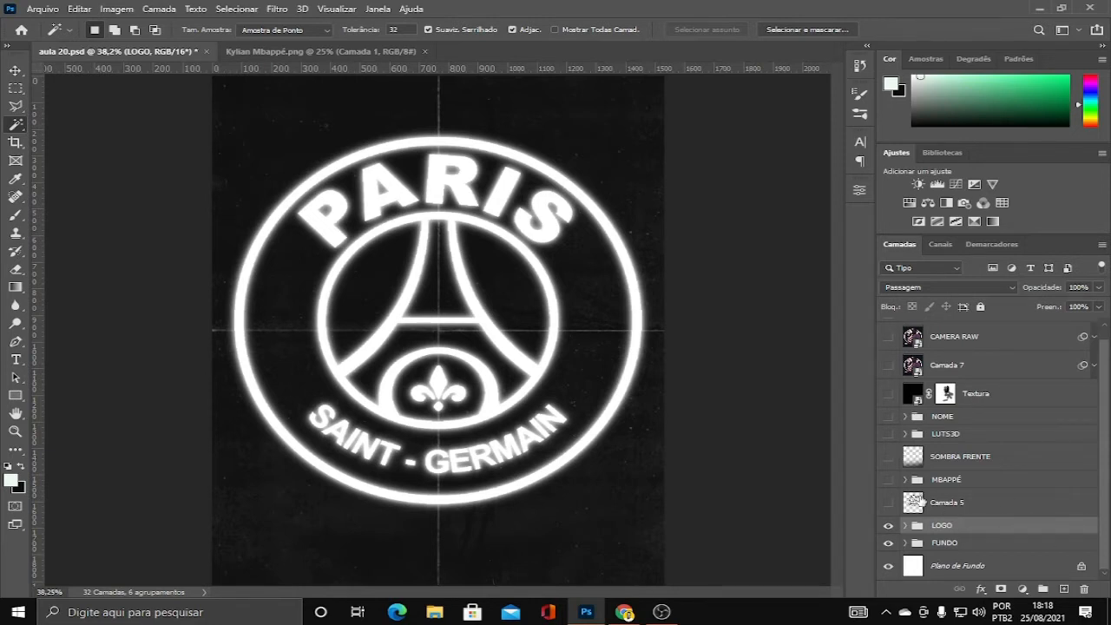
- Show the MBAPPÉ group and expand it, closing its layer style settings without changes
scroll(624, 409, "down", 2)
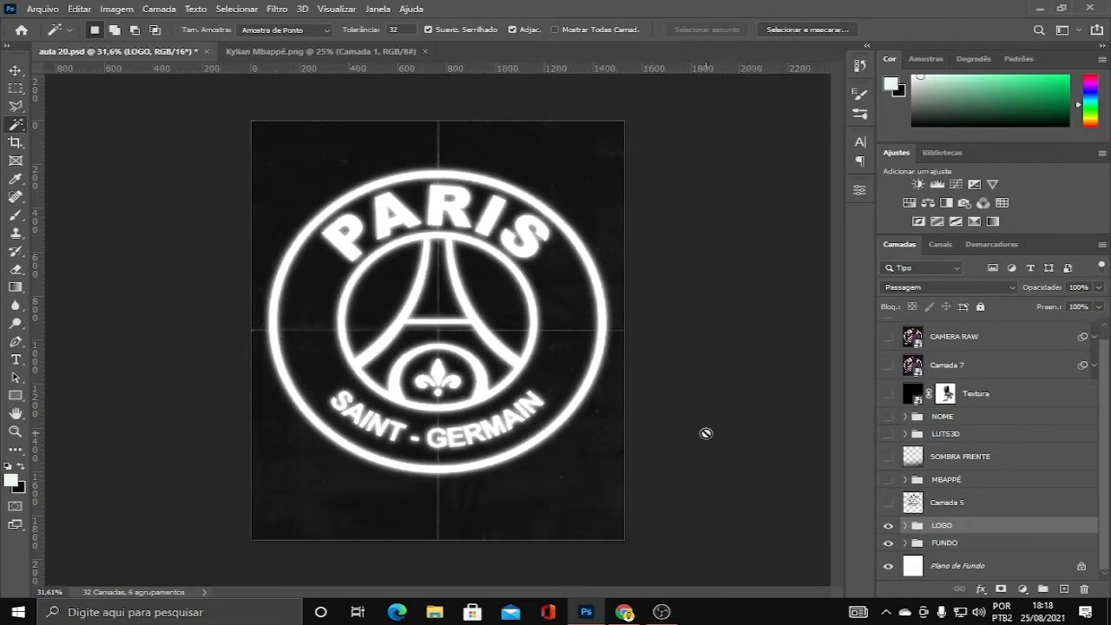
scroll(672, 417, "up", 2)
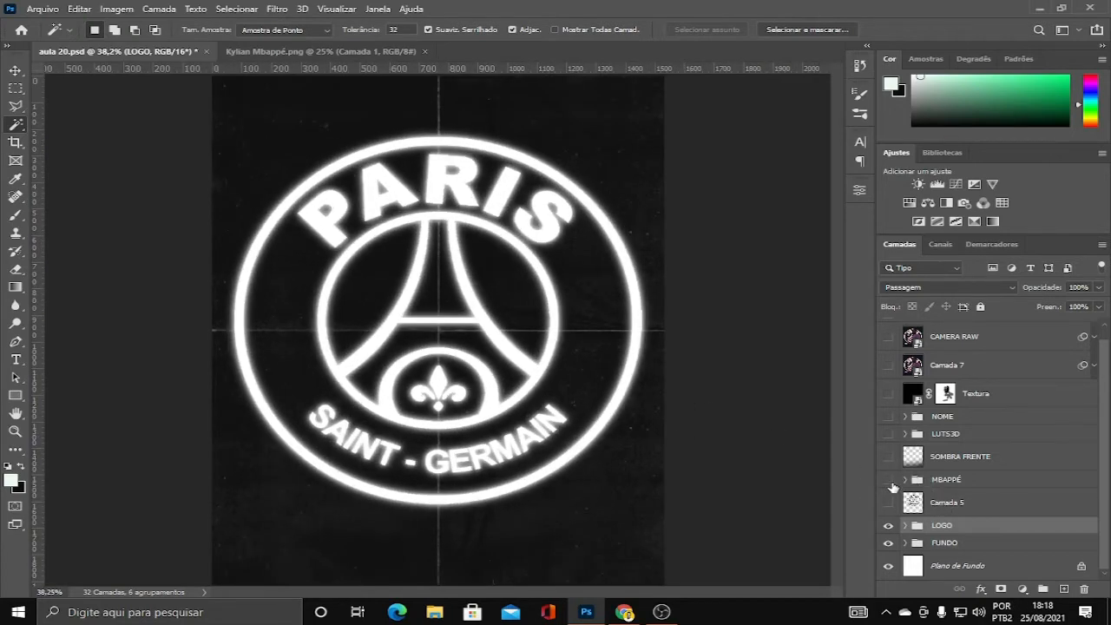
left_click(888, 480)
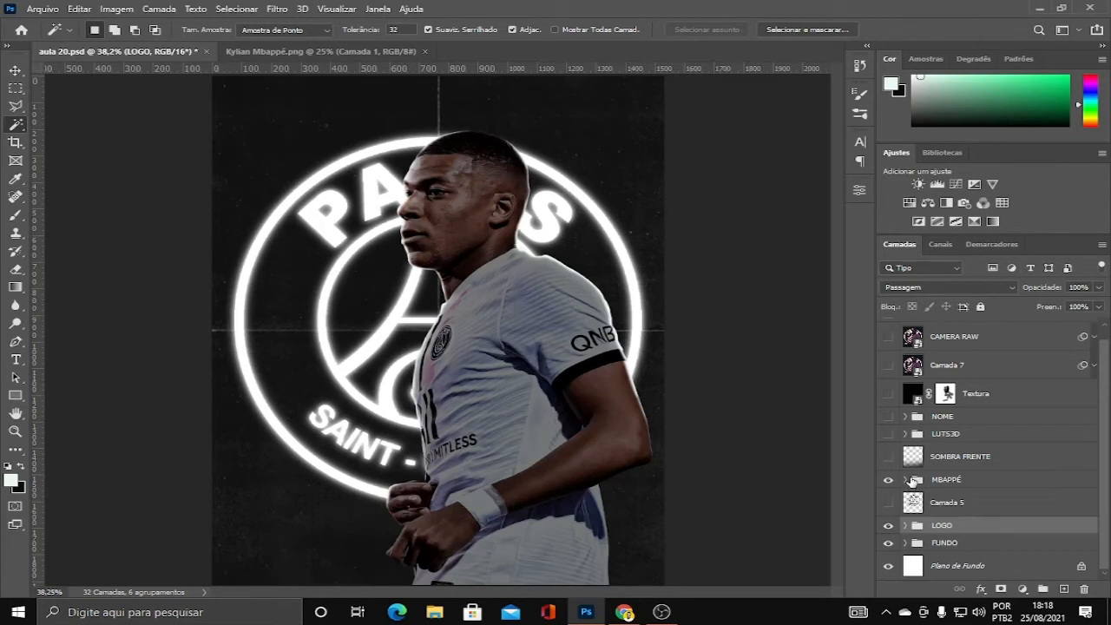
left_click(912, 481)
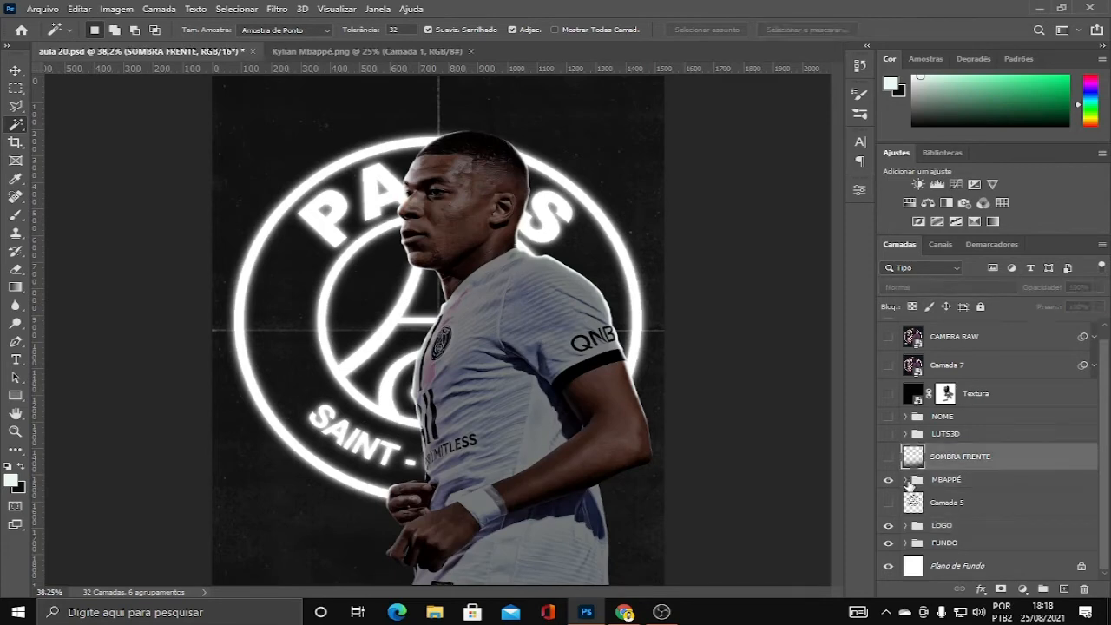
left_click(906, 480)
double_click(904, 481)
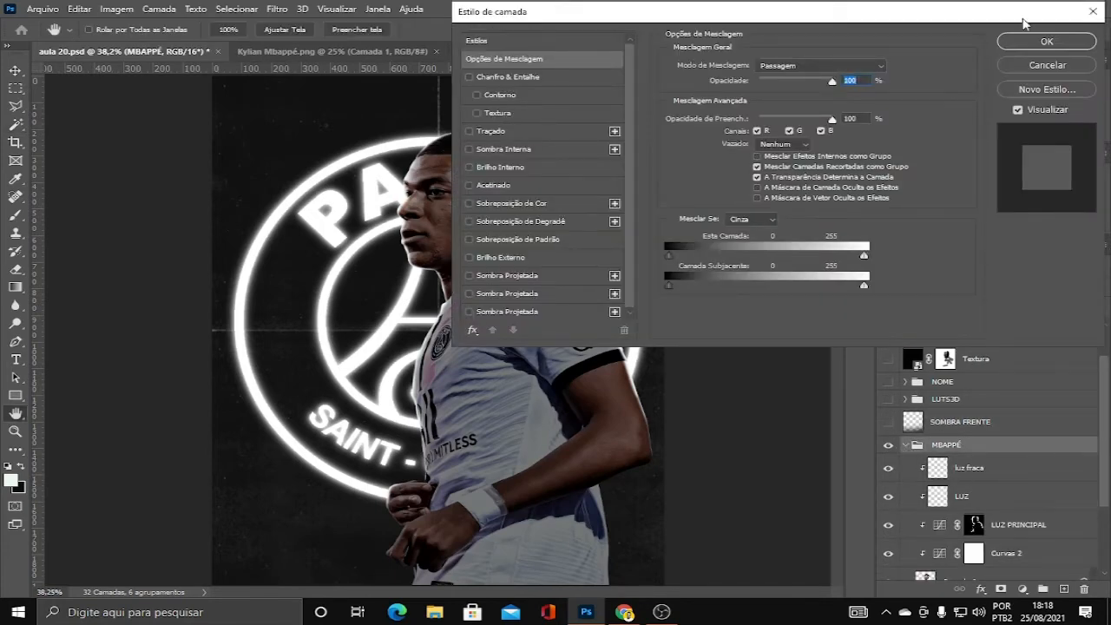
left_click(1047, 66)
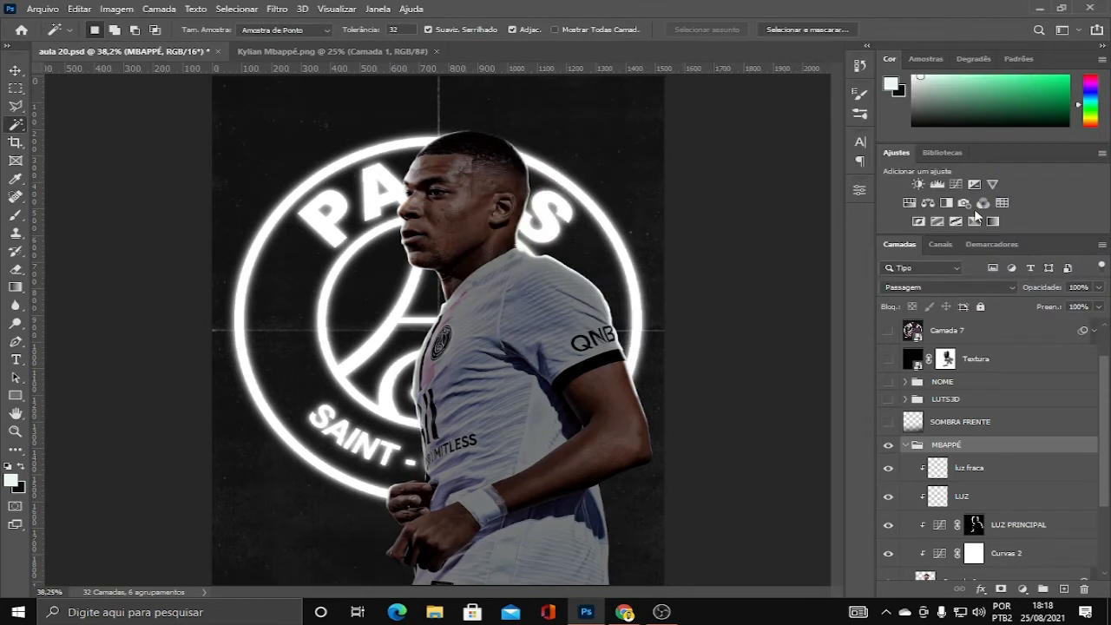
- Hide luz fraca, LUZ, LUZ PRINCIPAL and Curvas 2, expand Camada 6's filter list and turn off its smart filters
left_click(888, 468)
left_click(888, 496)
left_click(889, 524)
scroll(891, 537, "down", 1)
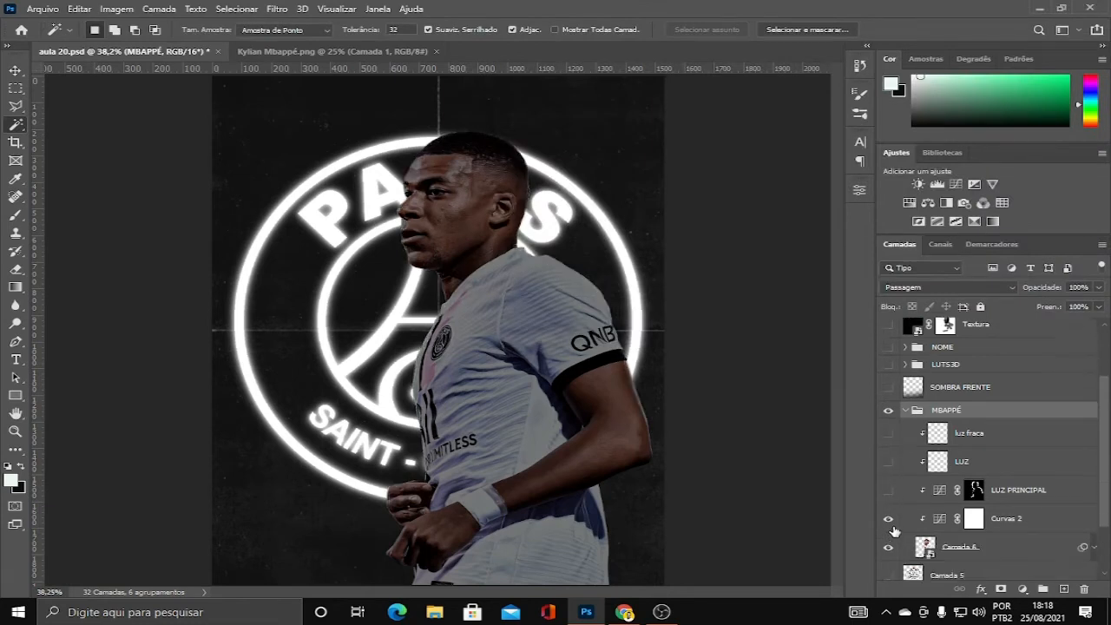
left_click(889, 519)
left_click(1094, 547)
scroll(1097, 556, "down", 2)
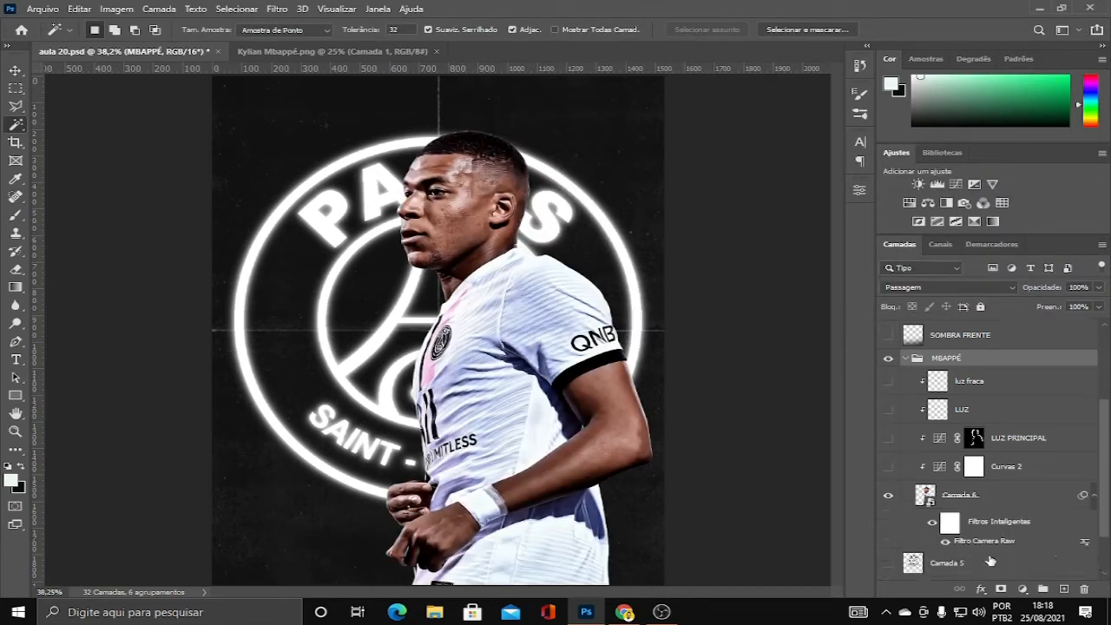
scroll(473, 373, "down", 2)
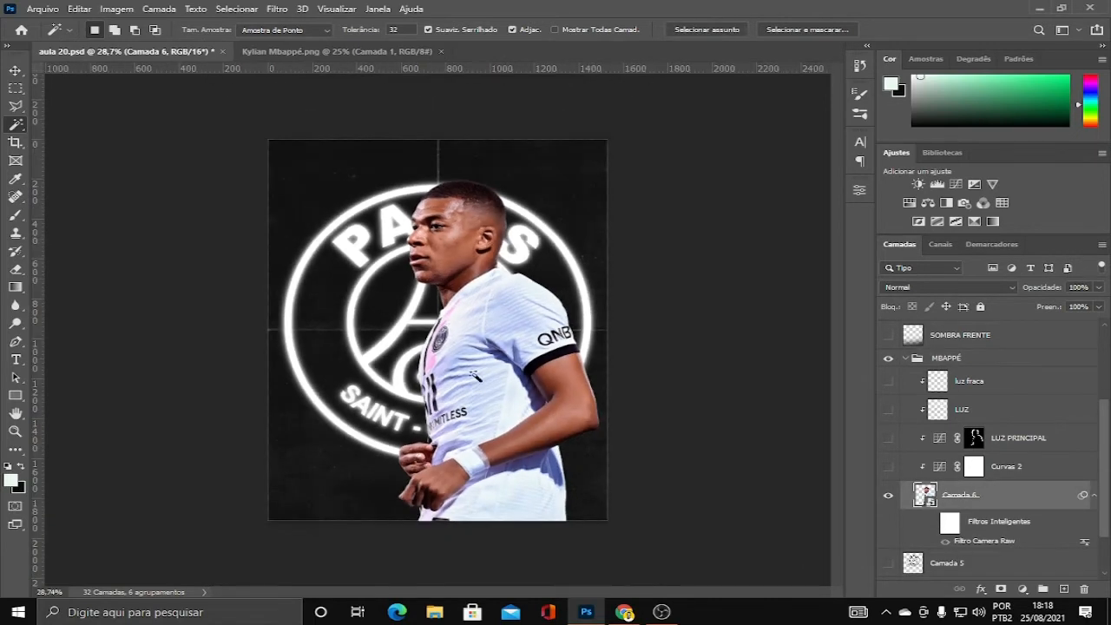
- Demonstrate with the Move tool how the player cutout in Kylian Mbappé.png is brought into aula 20.psd
scroll(469, 330, "up", 3)
left_click(15, 70)
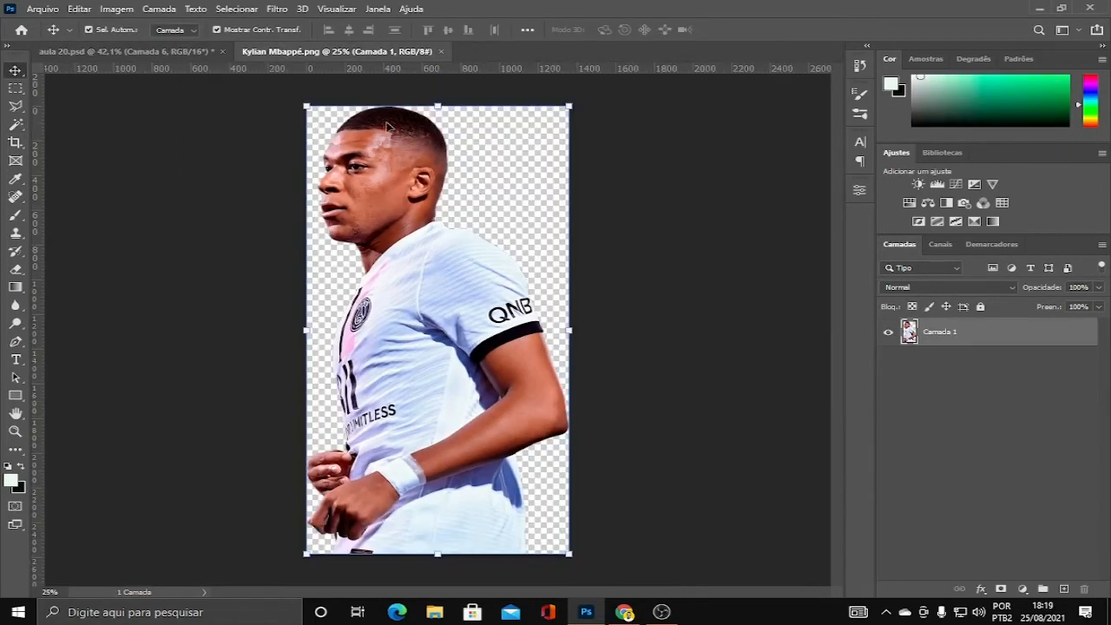
left_click(269, 51)
left_click_drag(391, 262, 480, 279)
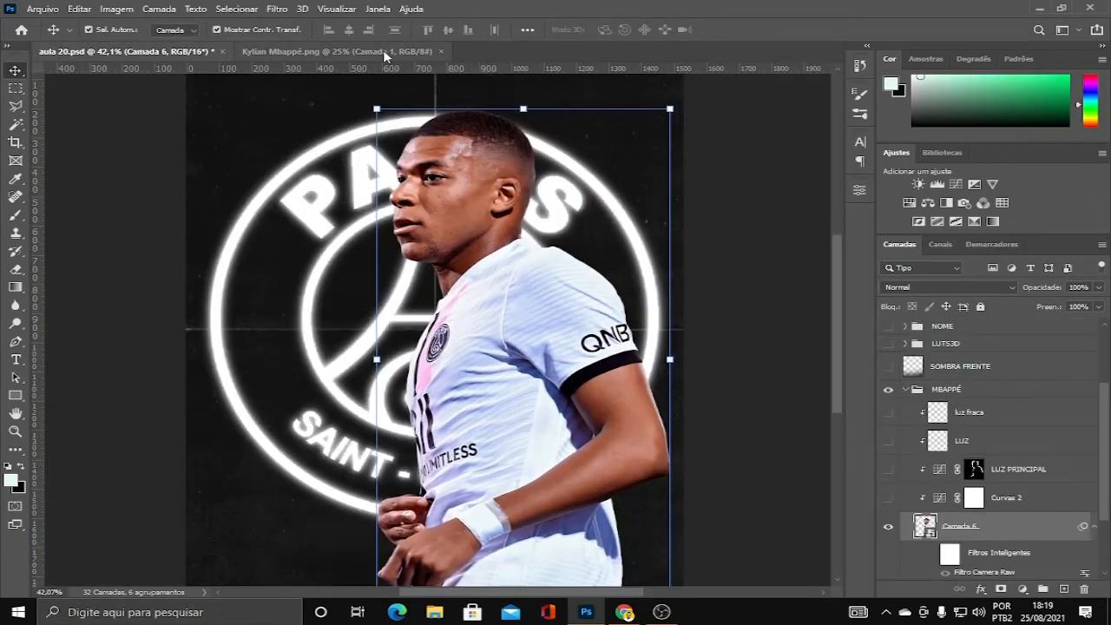
left_click(383, 49)
left_click_drag(447, 258, 519, 341)
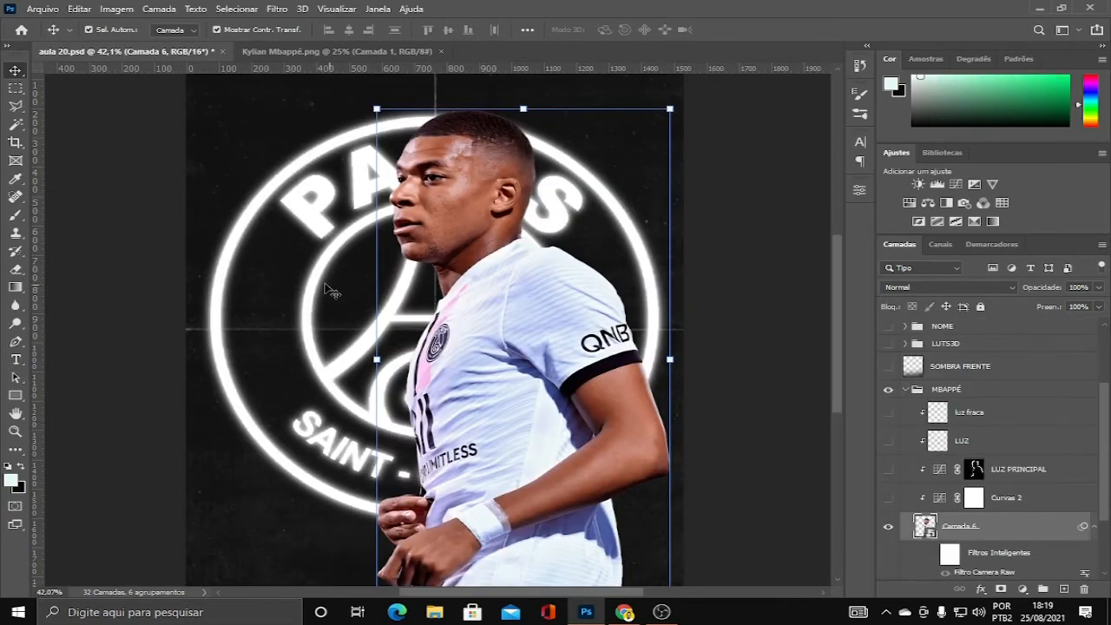
- Show the guides to check the player's placement on the poster, hide them again and deselect Camada 6
scroll(333, 291, "down", 2)
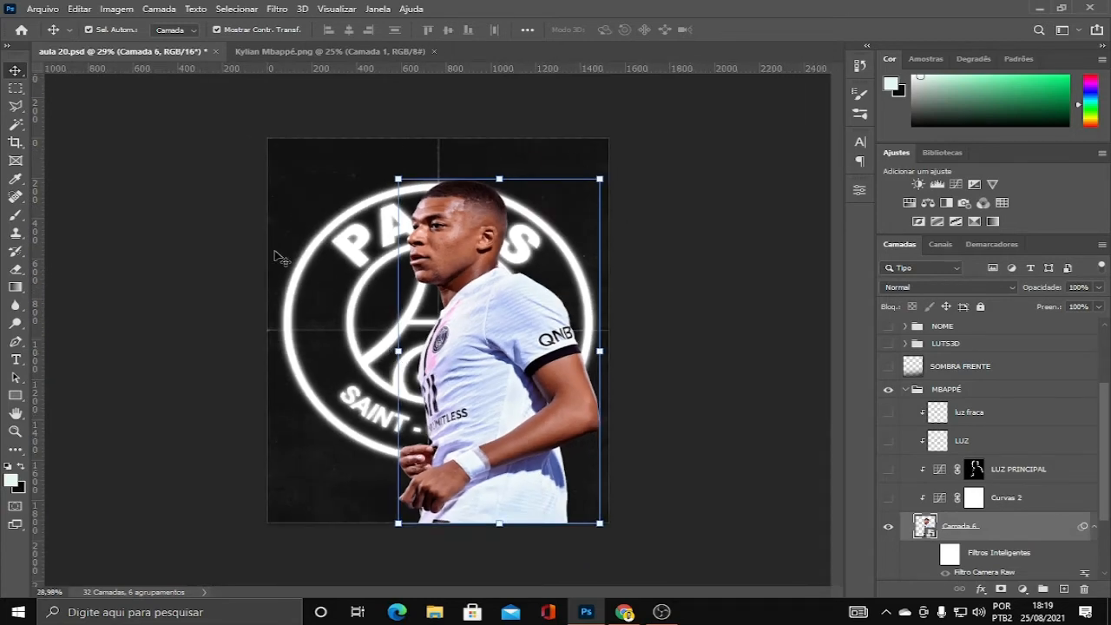
key("ctrl")
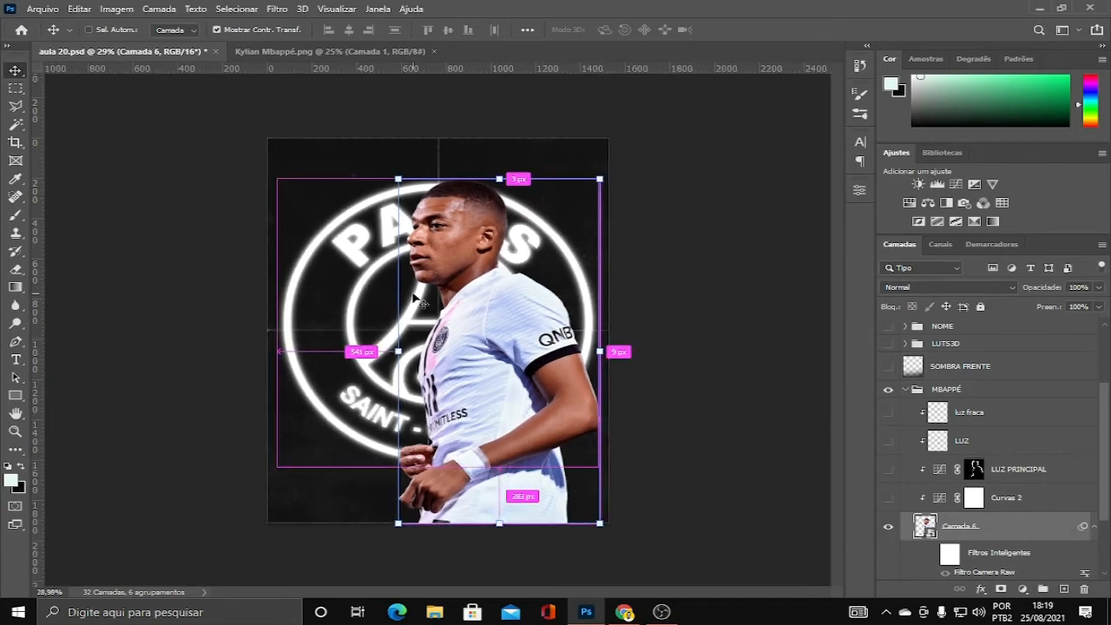
key("ctrl+semicolon")
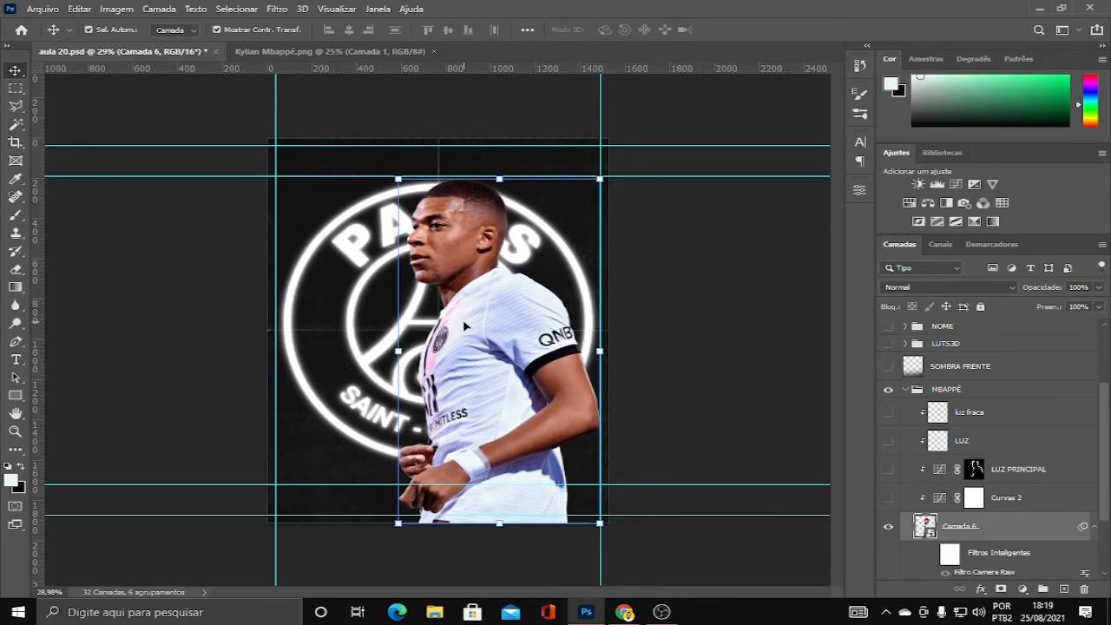
key("ctrl+semicolon")
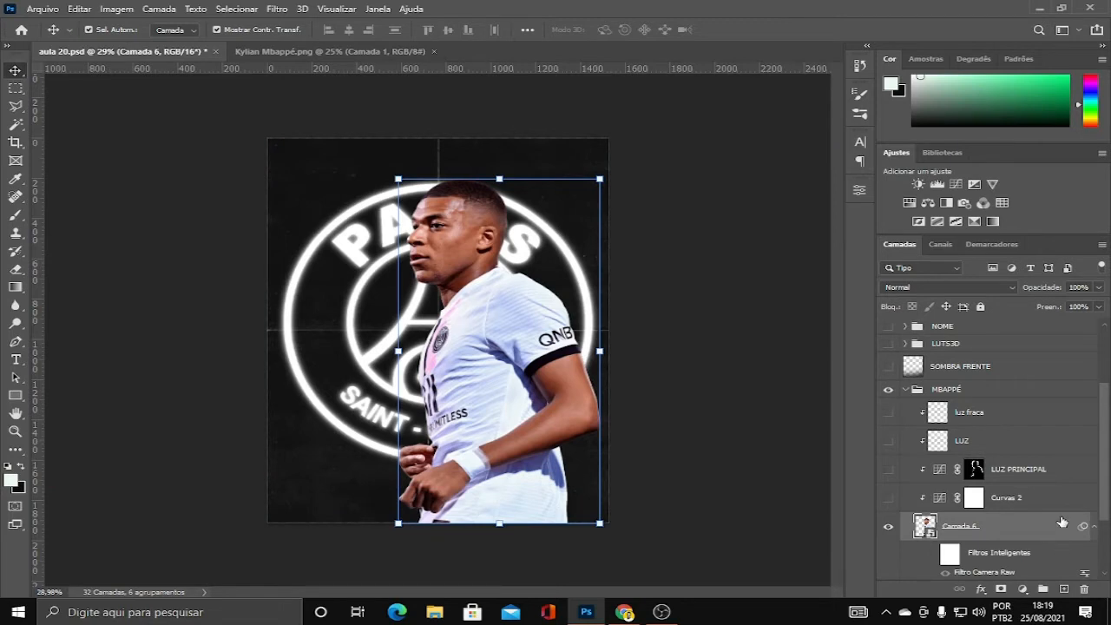
left_click(697, 387)
scroll(660, 451, "up", 2)
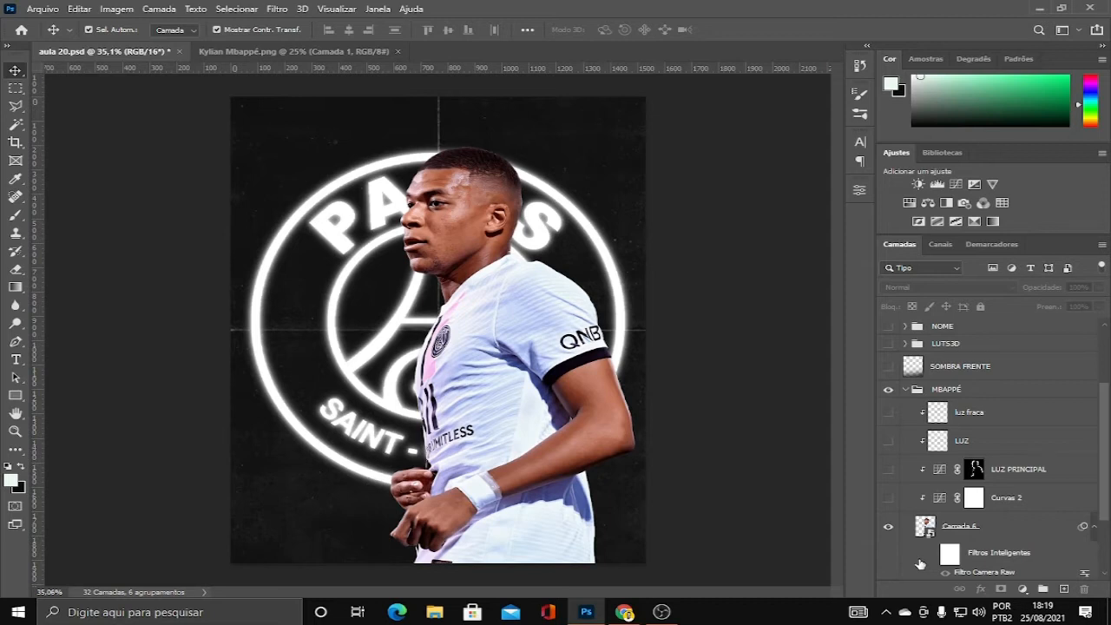
- Turn on Camada 6's smart filters, toggling them off and on to compare the Camera Raw effect
scroll(922, 560, "down", 1)
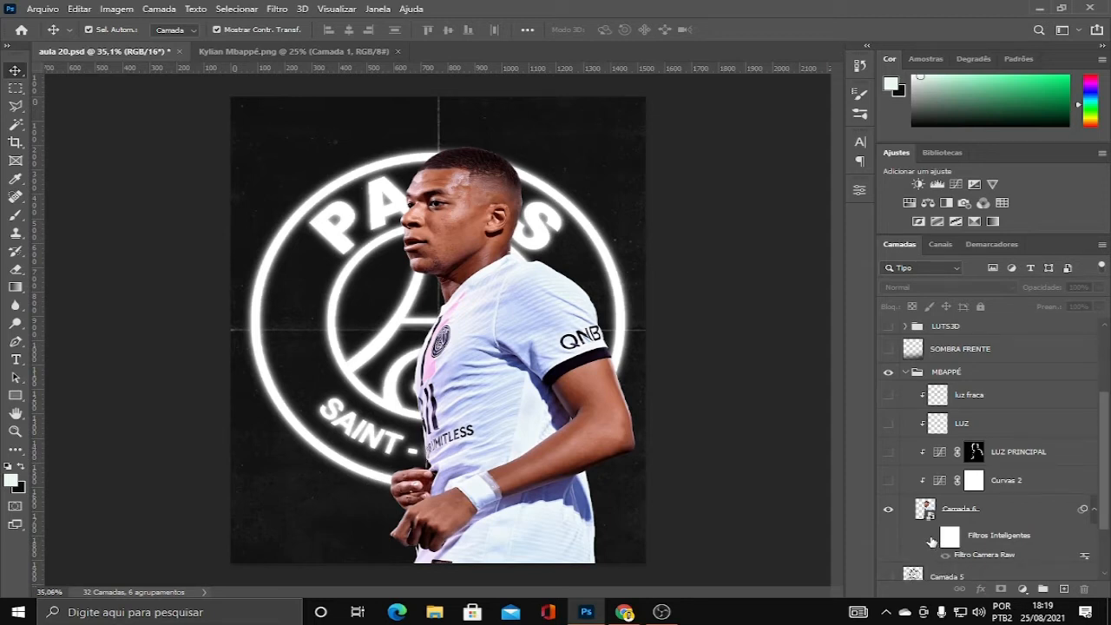
left_click(932, 540)
left_click(821, 479)
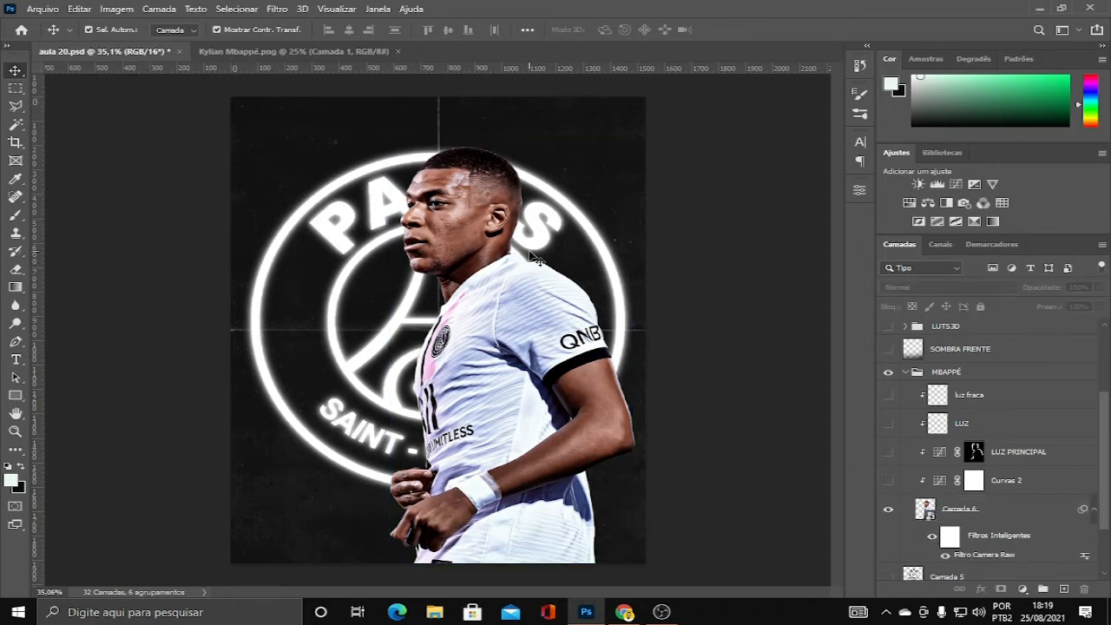
left_click(933, 538)
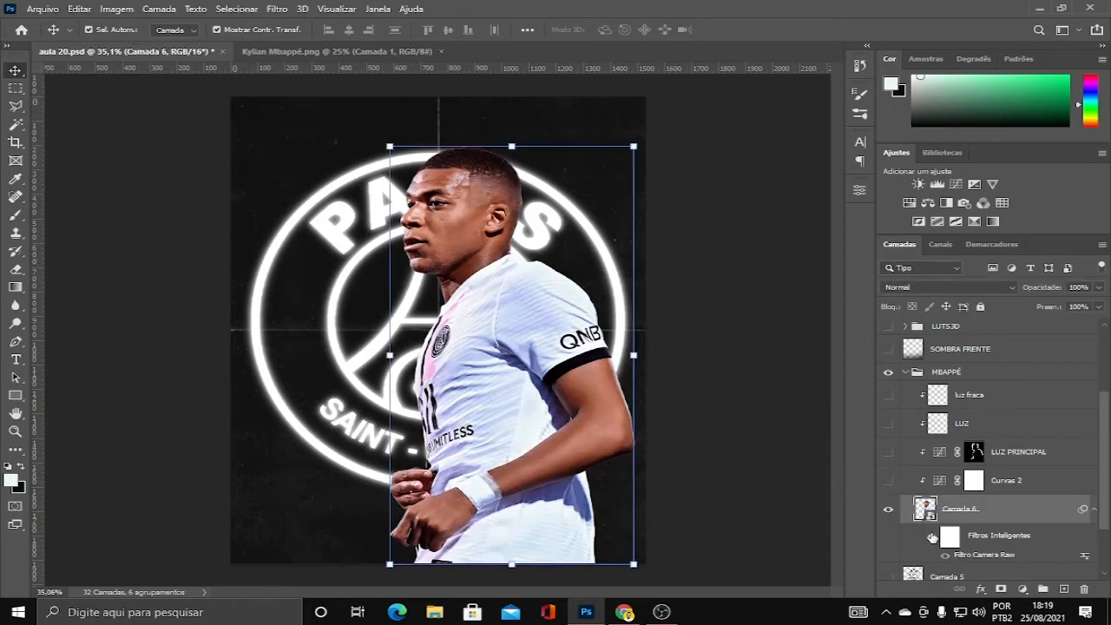
left_click(933, 537)
left_click(932, 537)
left_click(932, 537)
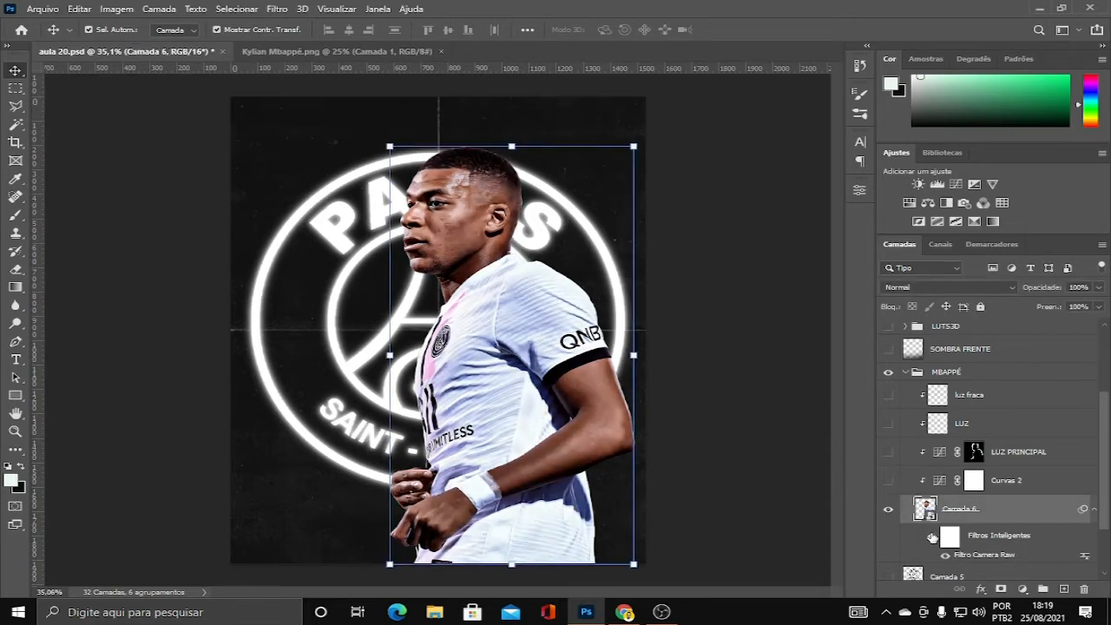
- Point out Curves among the adjustment layer types without adding one, and show the Curvas 2 layer
left_click(1021, 590)
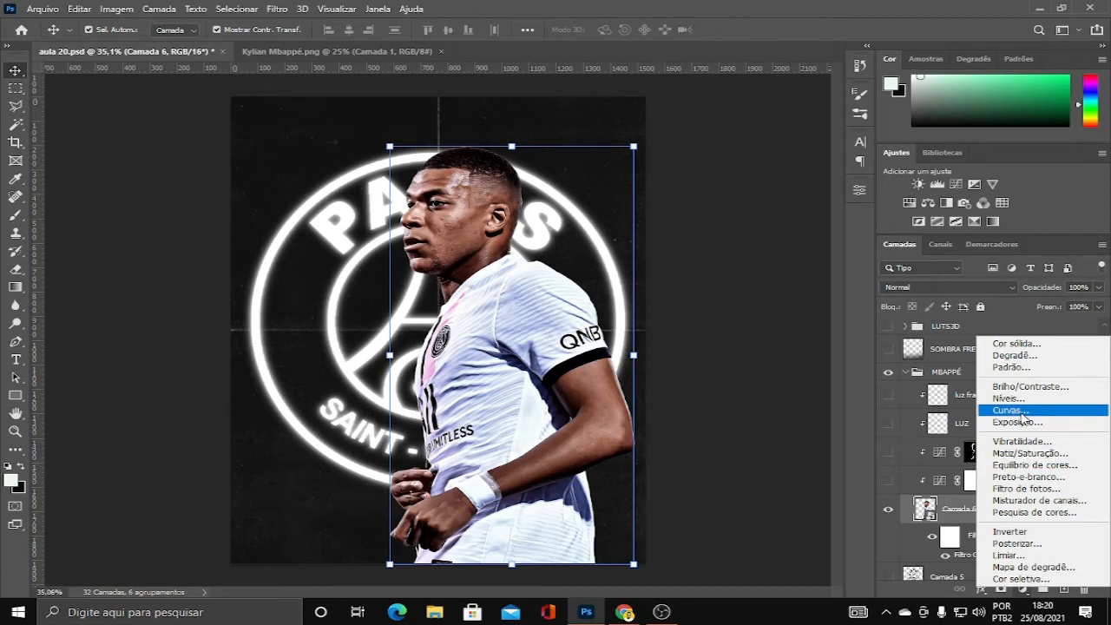
left_click(842, 464)
left_click(887, 481)
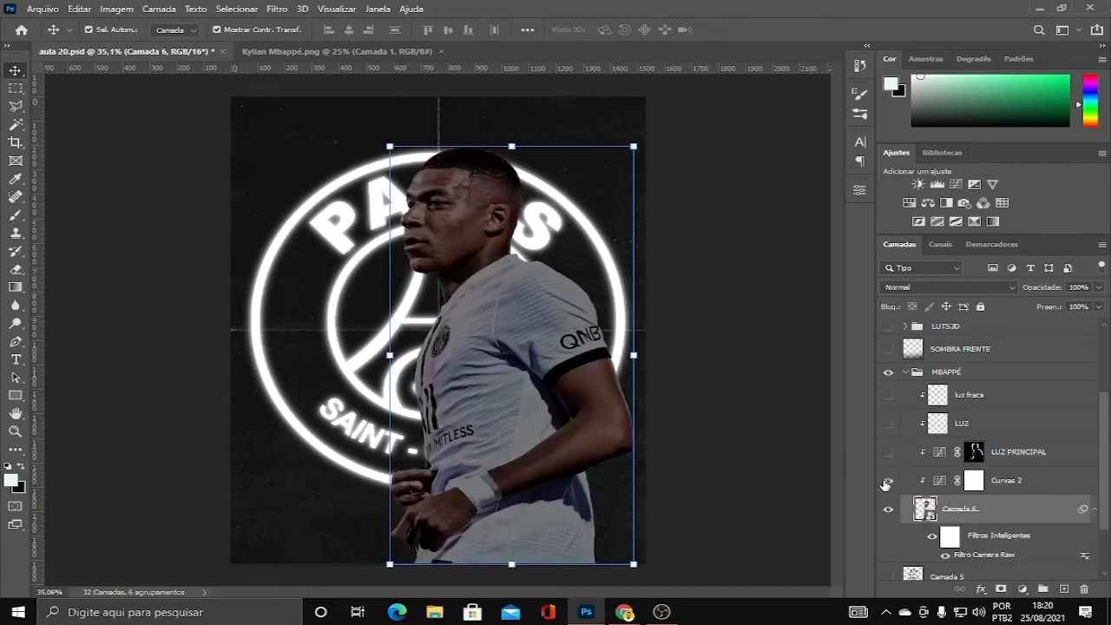
- Examine the points on the RGB curve of Curvas 2 and close its properties
left_click(940, 481)
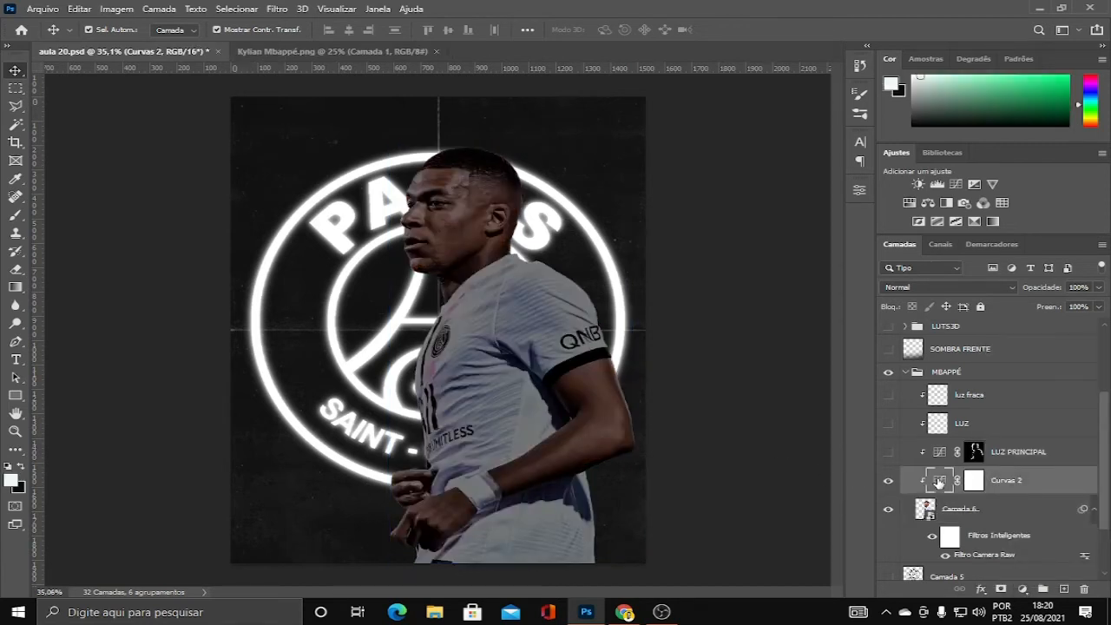
double_click(940, 481)
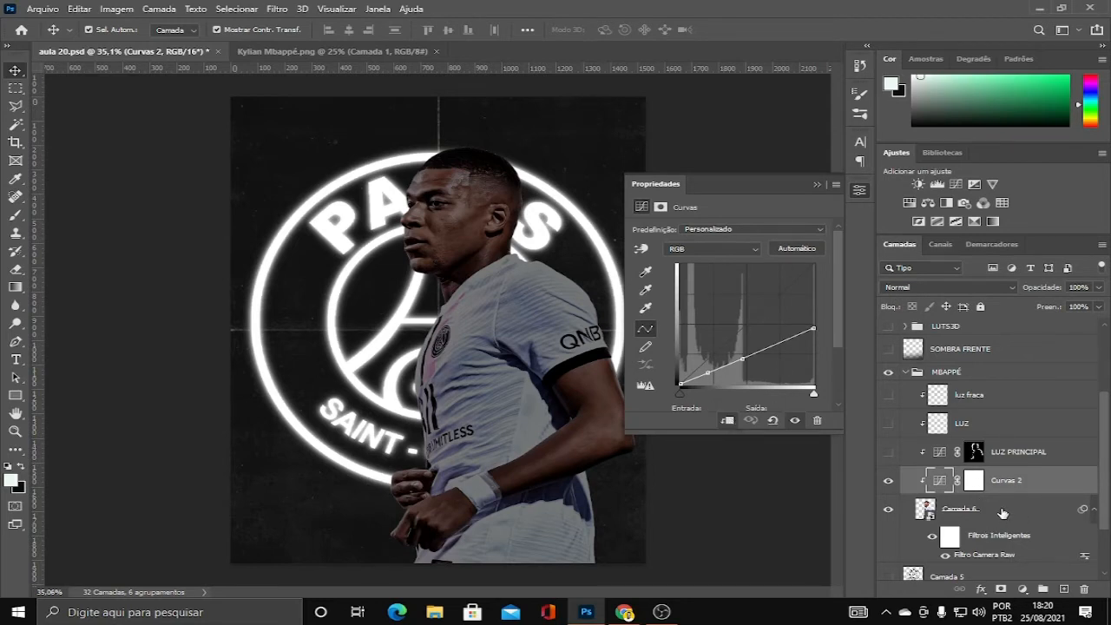
left_click(815, 328)
left_click(709, 372)
left_click_drag(710, 373, 710, 379)
left_click(816, 185)
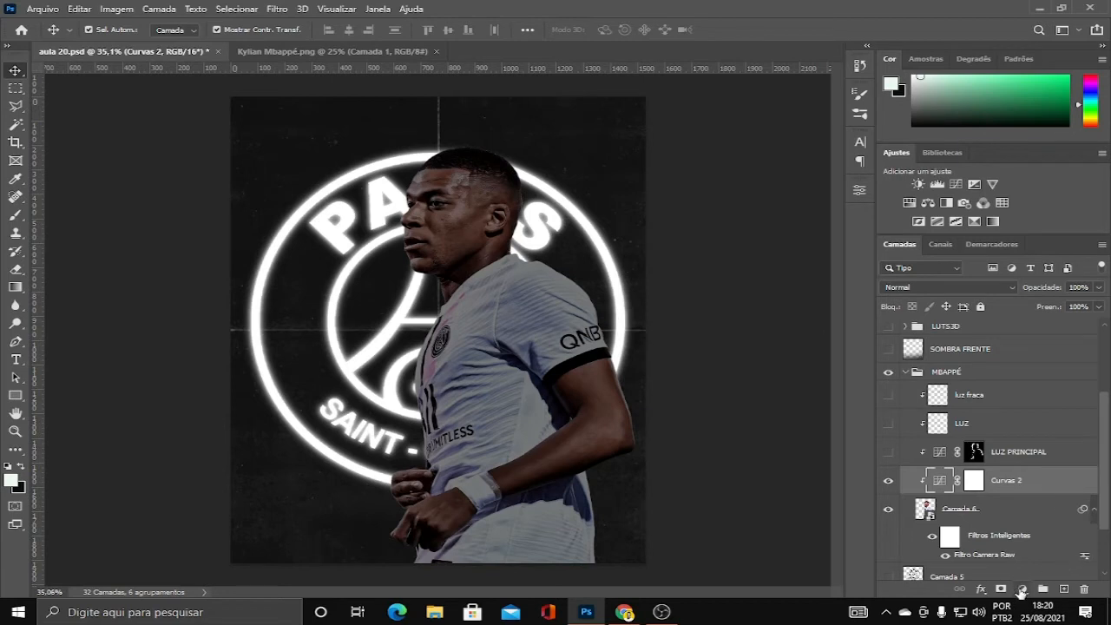
- View the adjustment layer types without adding one, show LUZ PRINCIPAL and open its curve settings
left_click(1021, 592)
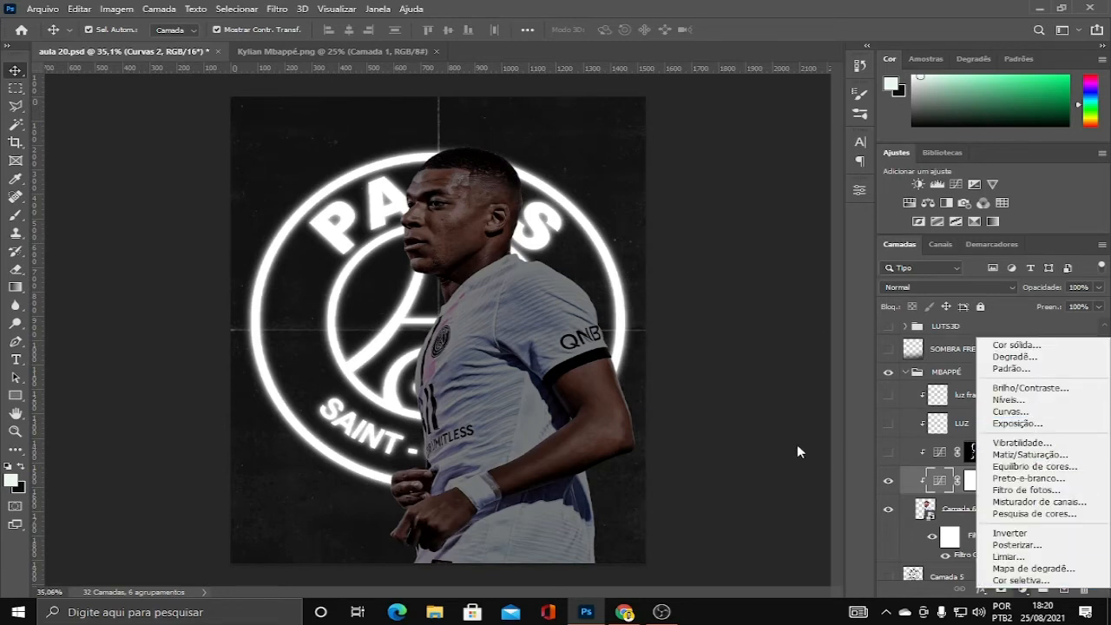
left_click(790, 447)
left_click(888, 452)
left_click(937, 451)
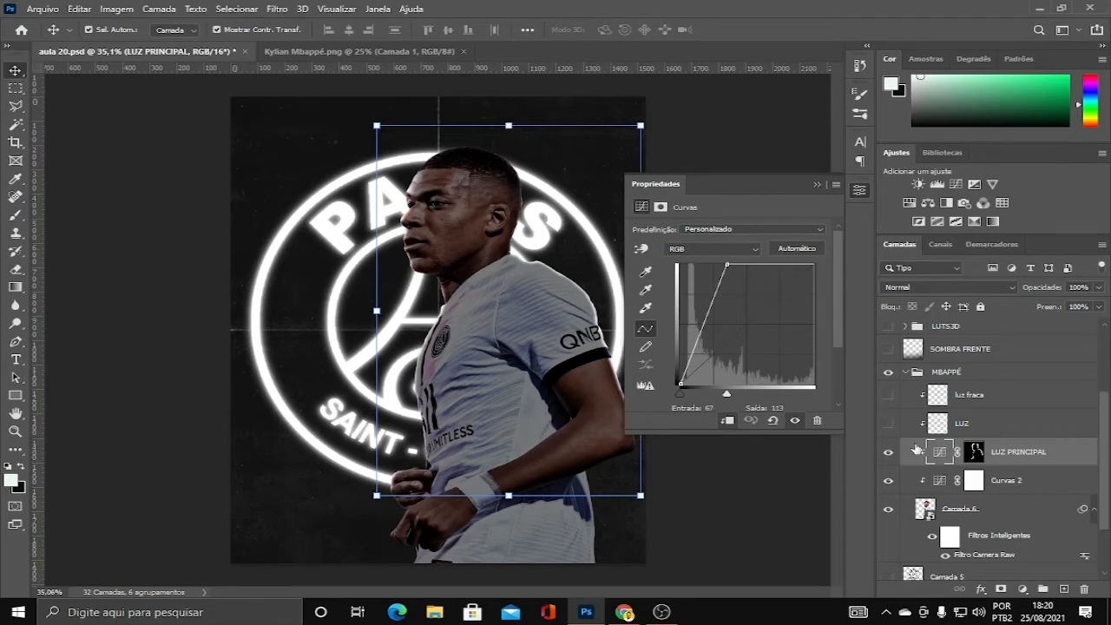
- Disable LUZ PRINCIPAL's layer mask to view its unmasked curve effect, close the properties and re-enable the mask
right_click(976, 451)
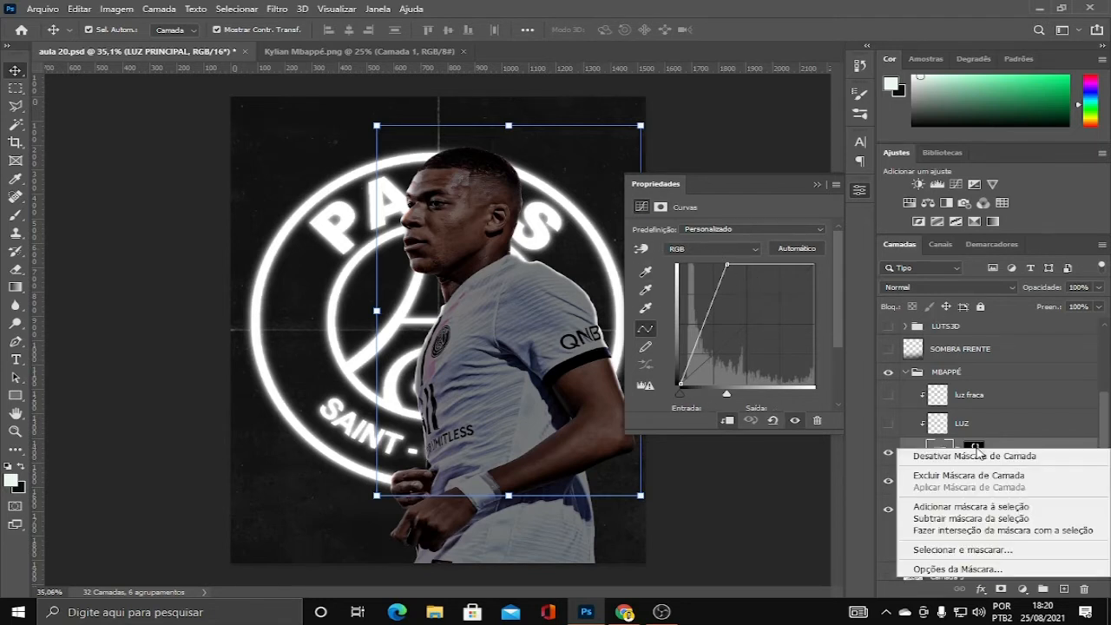
left_click(976, 456)
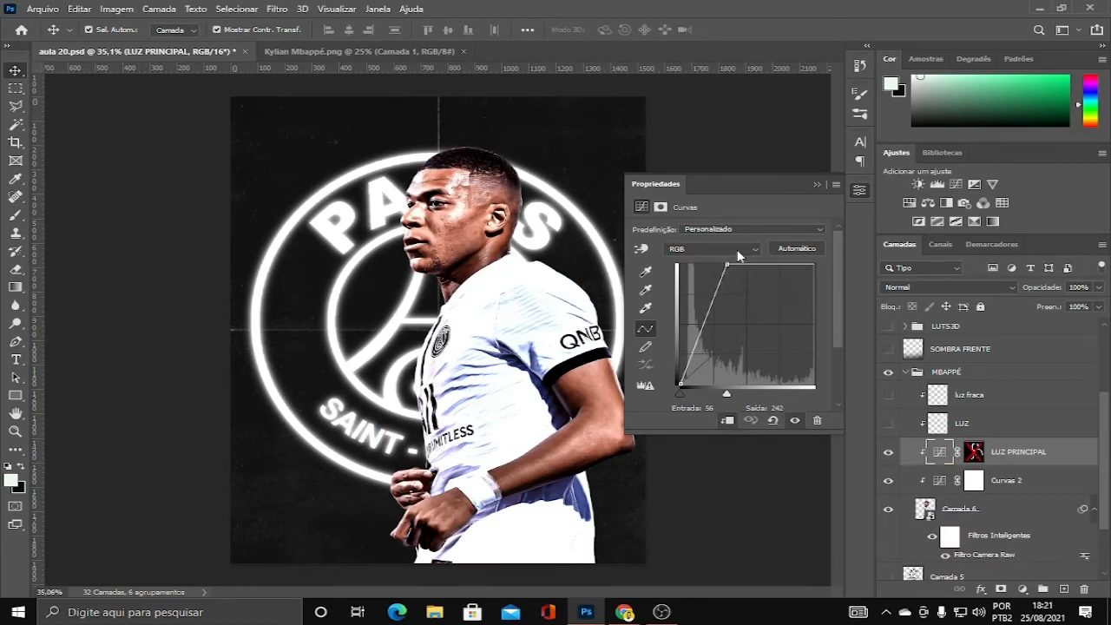
left_click(646, 290)
left_click(817, 184)
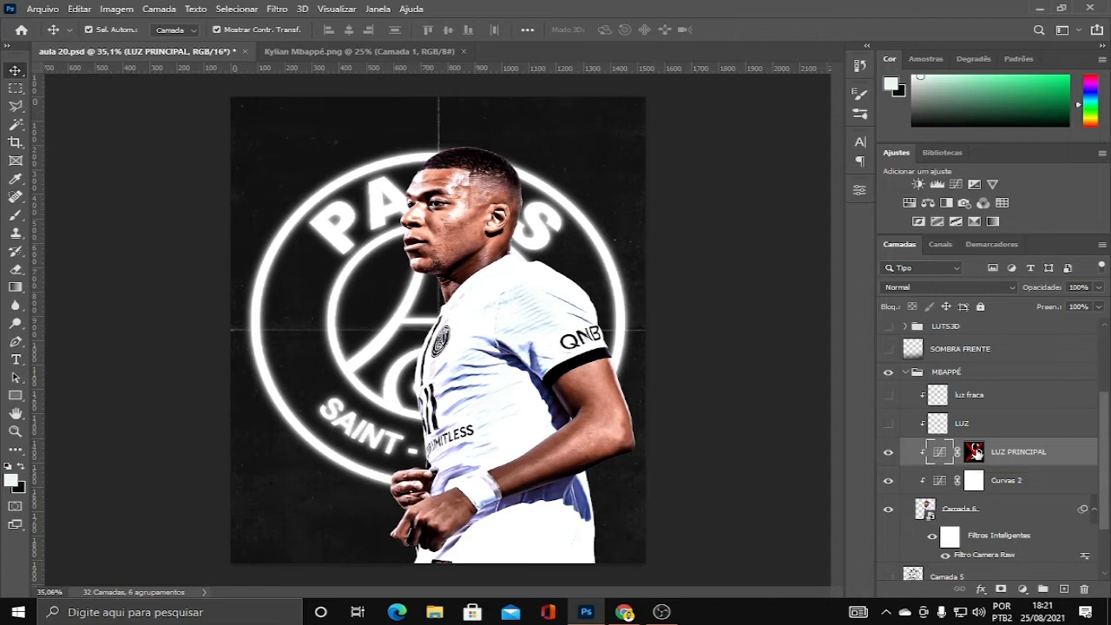
left_click(976, 452)
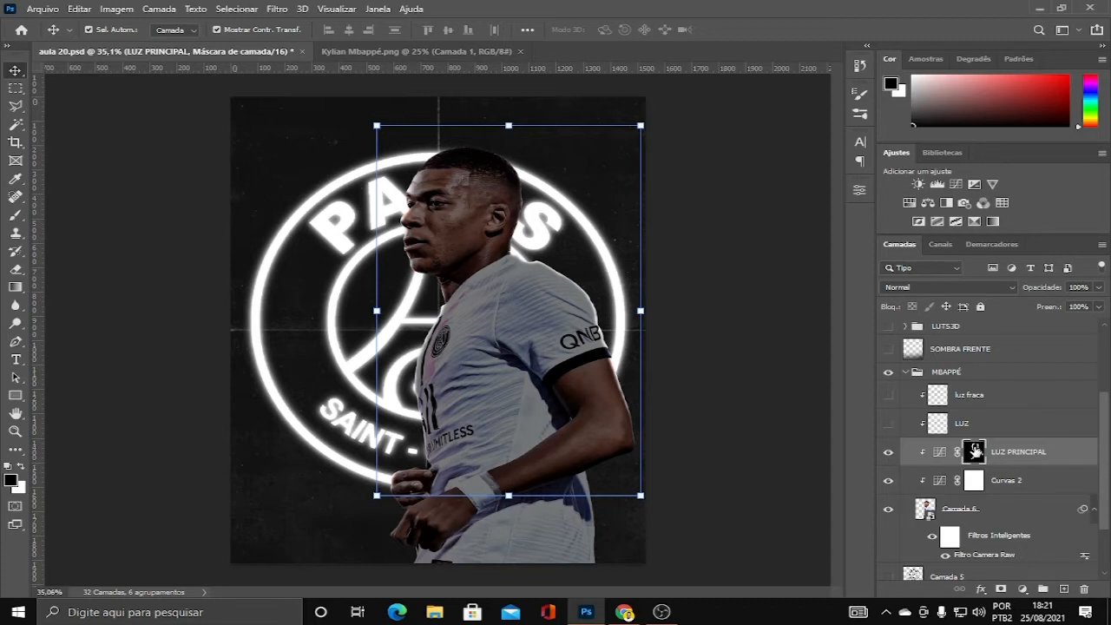
- Invert LUZ PRINCIPAL's layer mask to demonstrate the effect, and invert it back
key("ctrl")
key("ctrl+i")
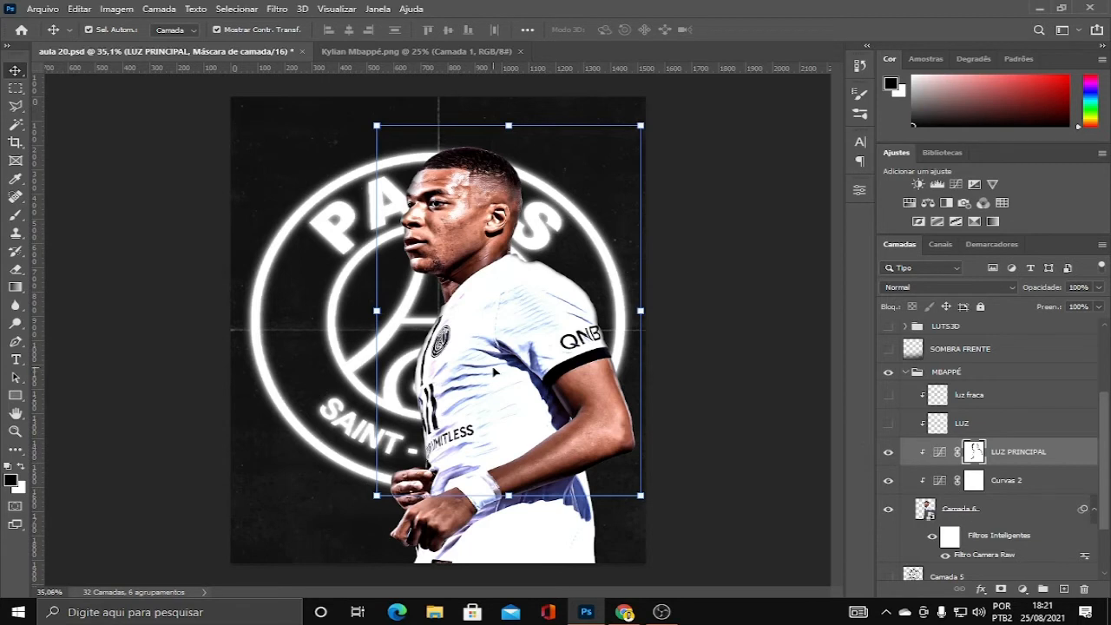
key("ctrl")
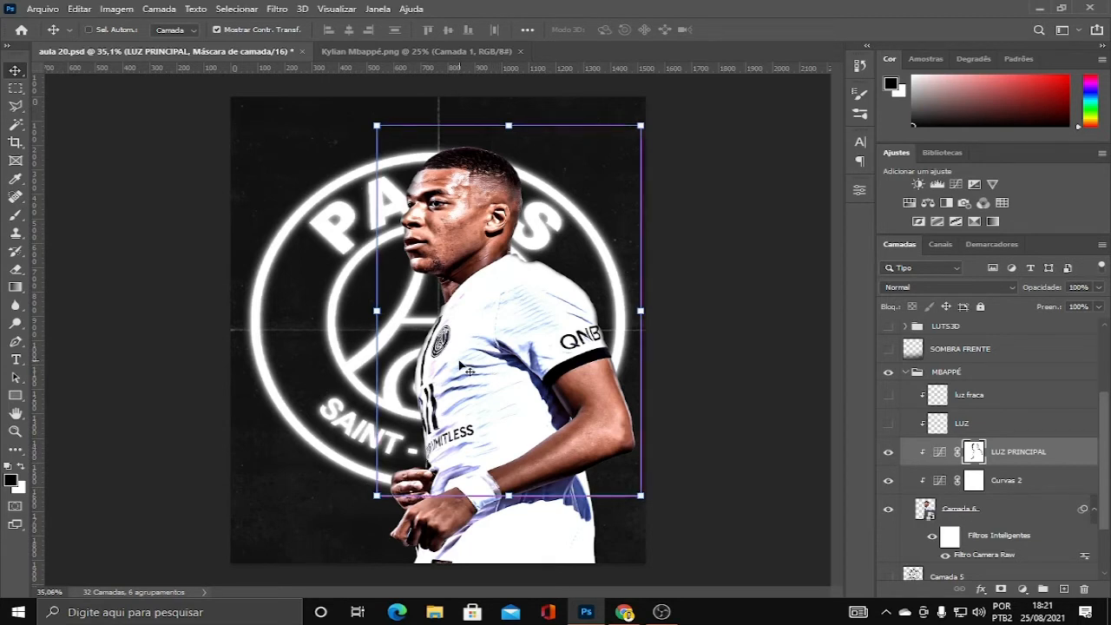
key("ctrl+i")
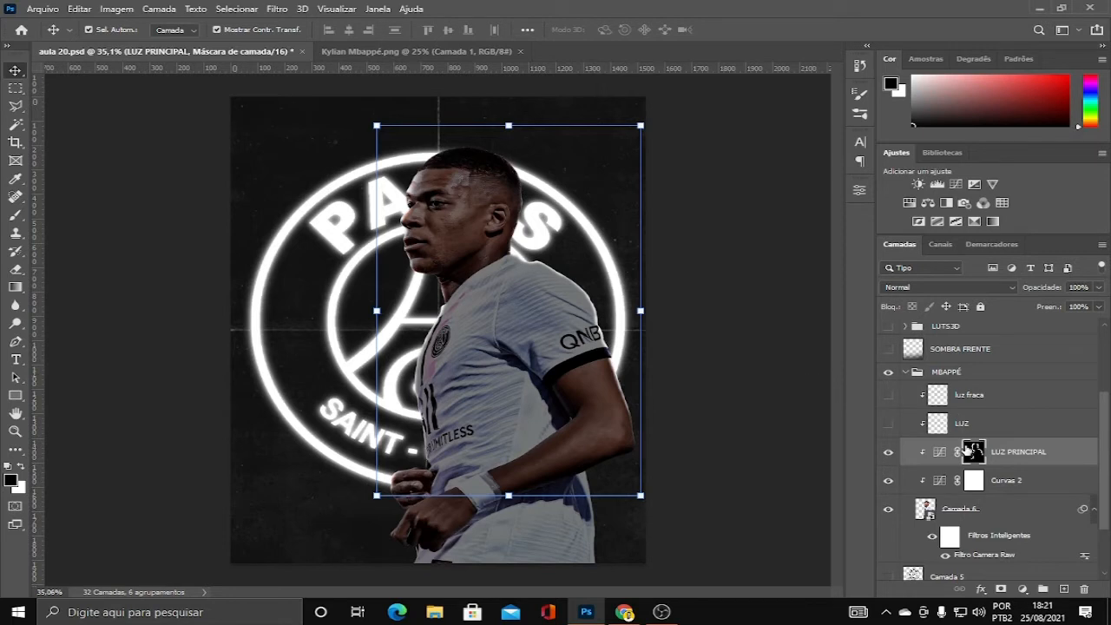
- Target LUZ PRINCIPAL's layer mask and ready the Brush tool with white as foreground colour and 100% opacity
left_click(941, 453)
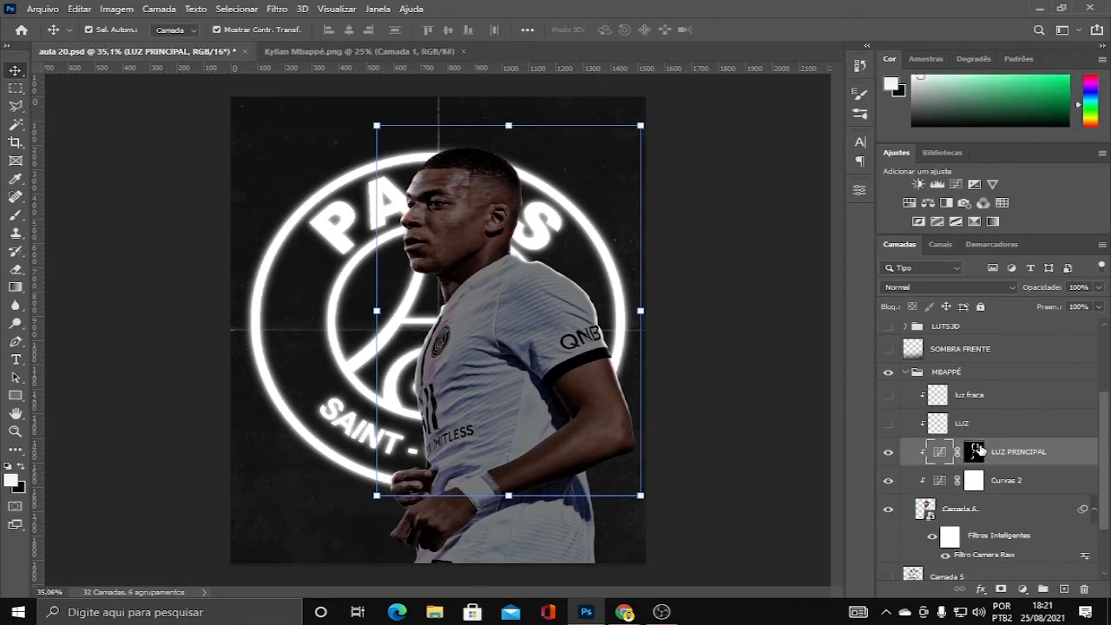
left_click(976, 452)
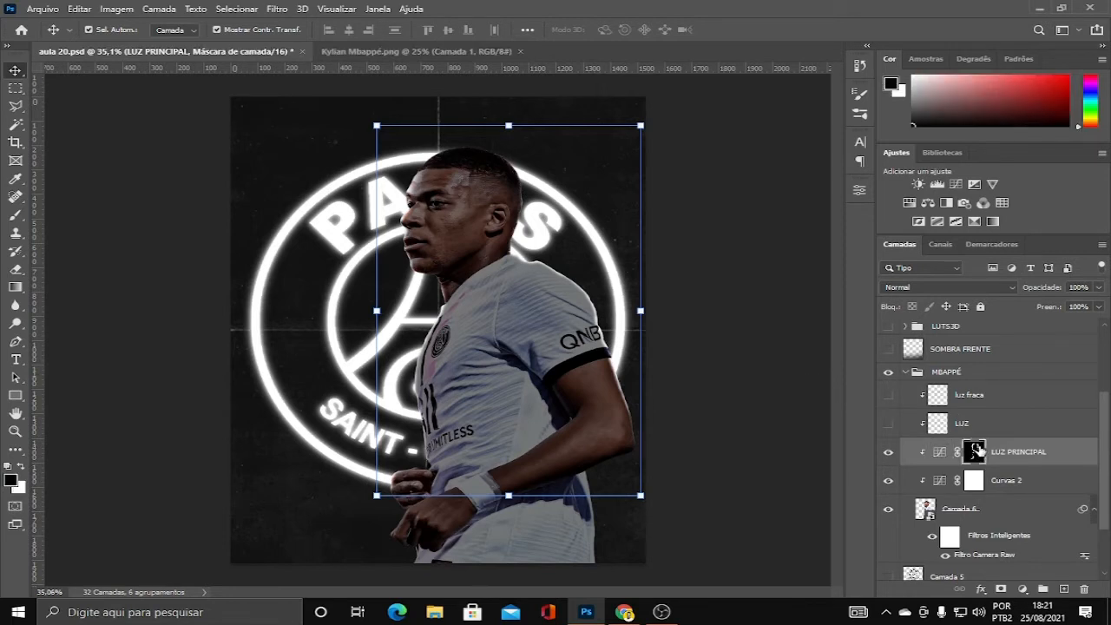
left_click(15, 216)
left_click(24, 468)
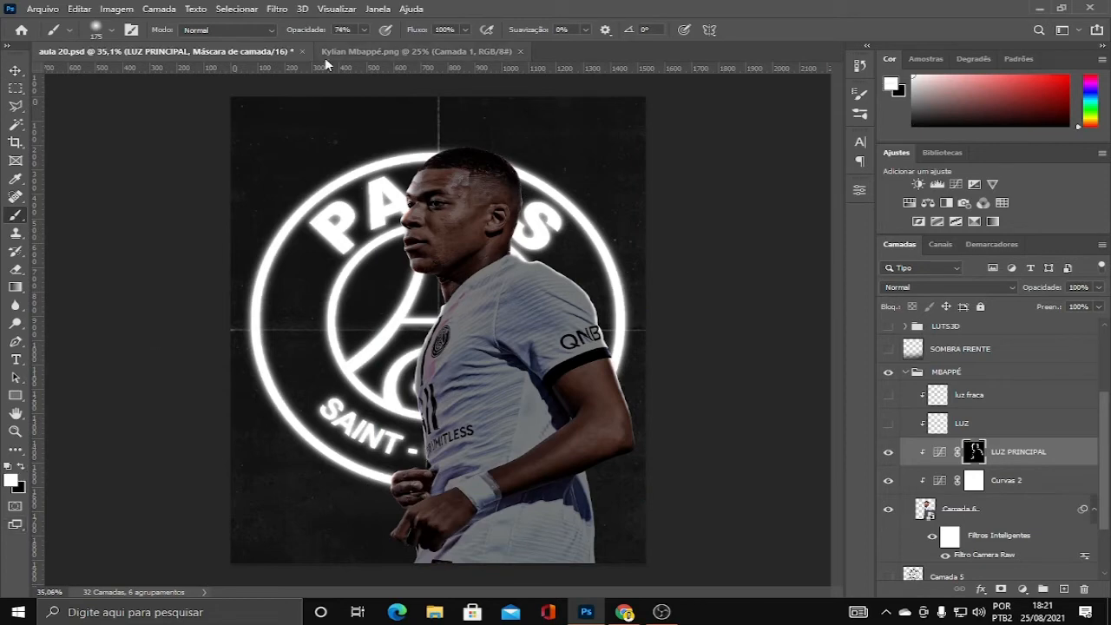
left_click_drag(309, 31, 633, 32)
- Reduce the brush size to 70 for painting light along the edge of the player's face
scroll(382, 215, "up", 2)
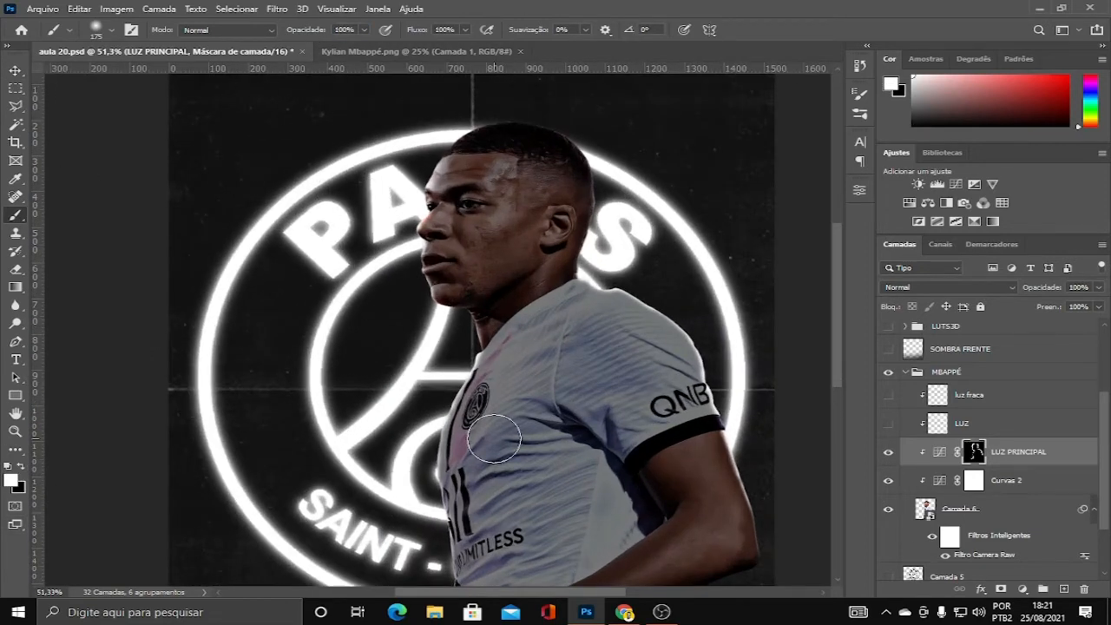
key("bracketleft")
key("bracketleft")
key("bracketleft")
key("bracketleft")
key("bracketleft")
key("bracketleft")
scroll(455, 189, "up", 2)
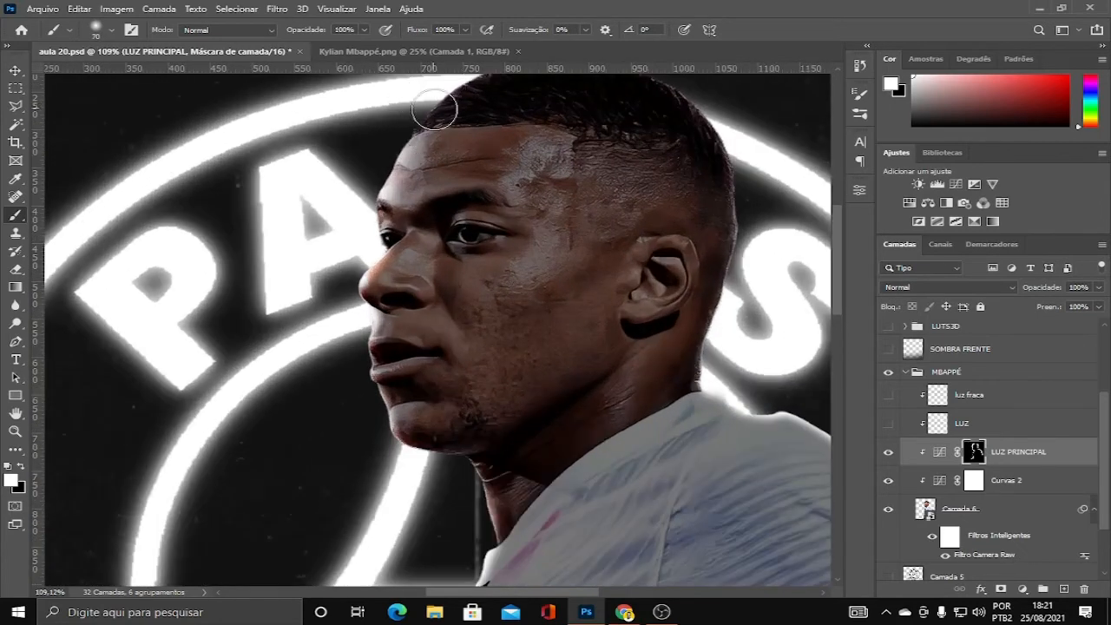
- Examine the light along the player's face, neck and shirt edges, comparing with LUZ PRINCIPAL hidden and shown
left_click_drag(447, 174, 435, 353)
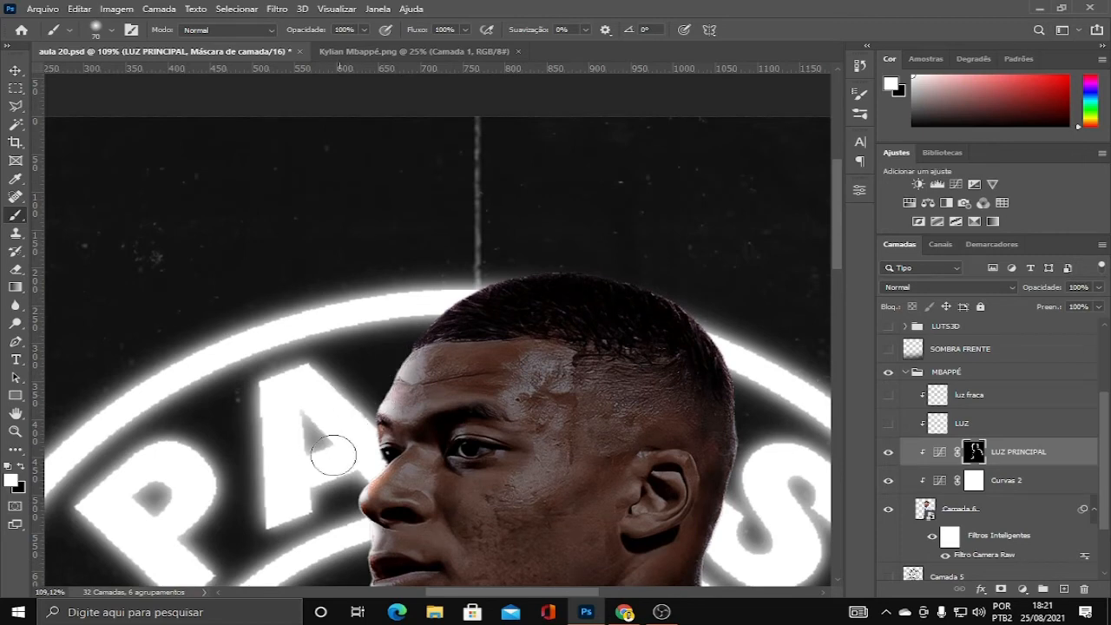
left_click_drag(360, 547, 365, 273)
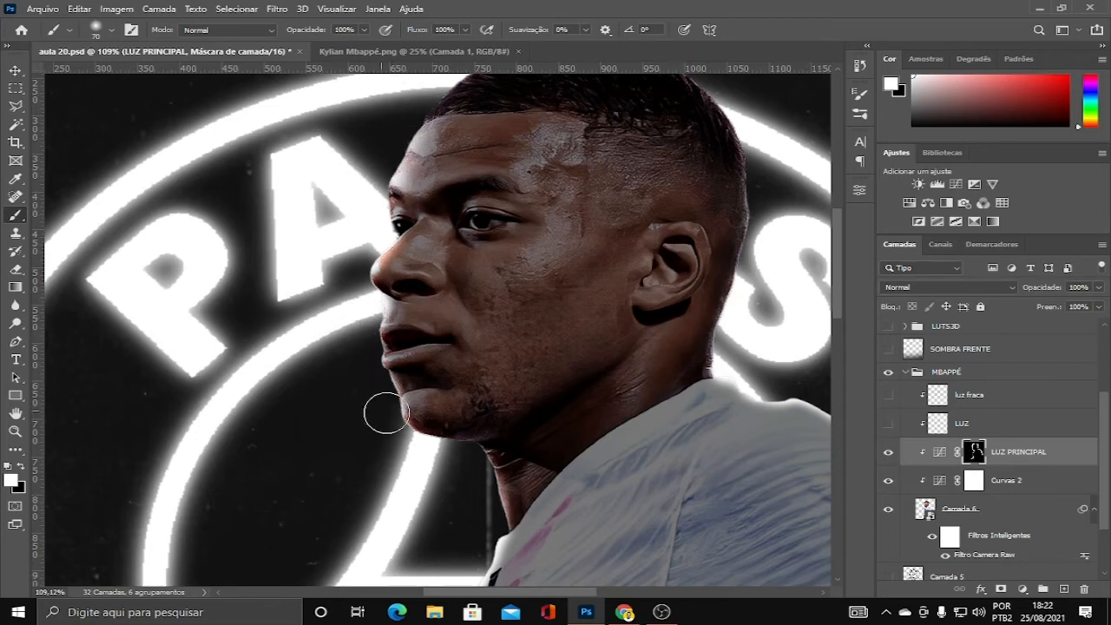
scroll(465, 499, "down", 5)
scroll(497, 518, "up", 4)
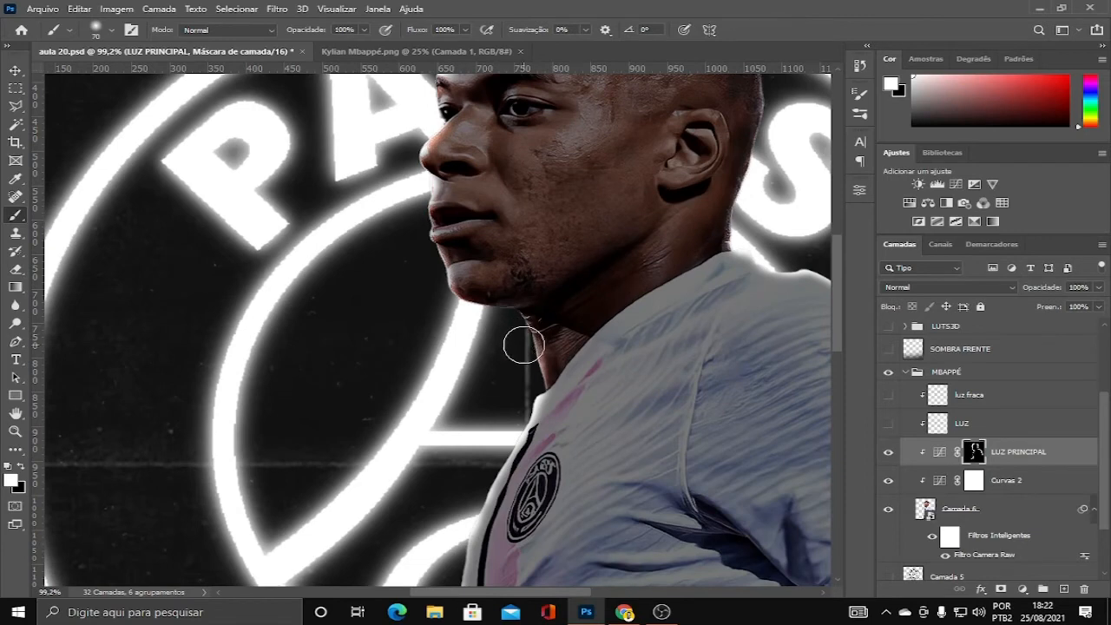
scroll(514, 339, "down", 3)
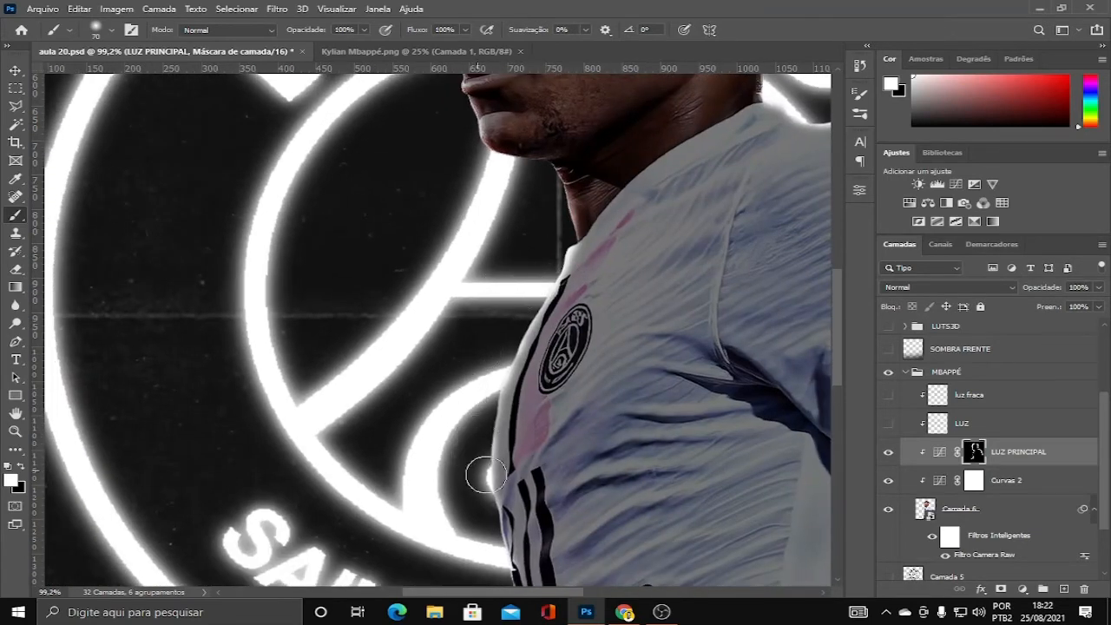
scroll(574, 300, "down", 3)
scroll(491, 171, "down", 4)
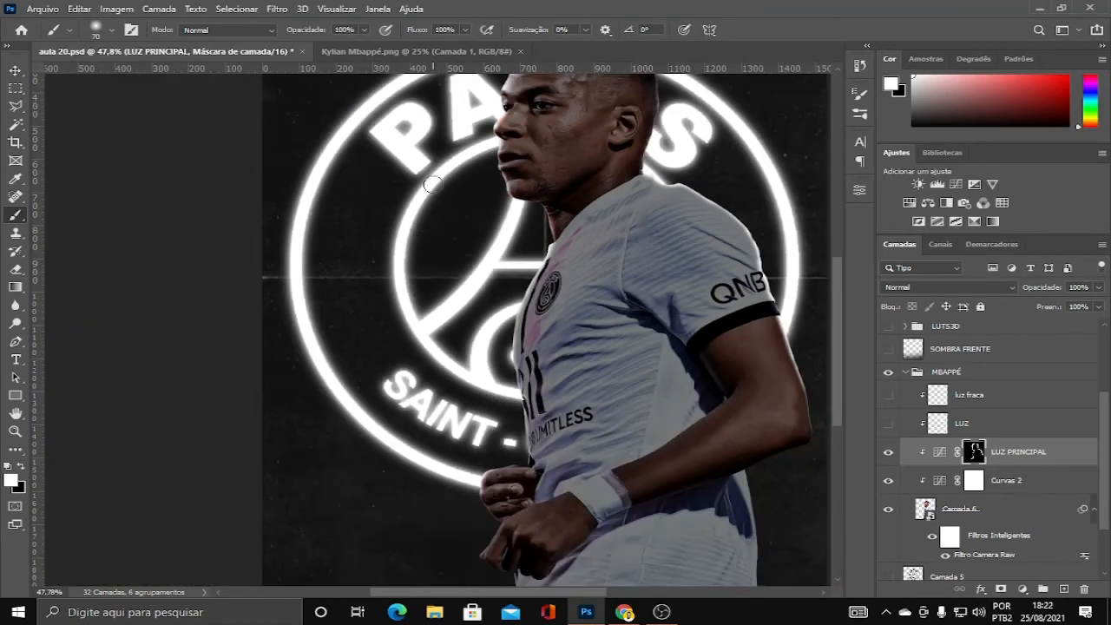
left_click(888, 452)
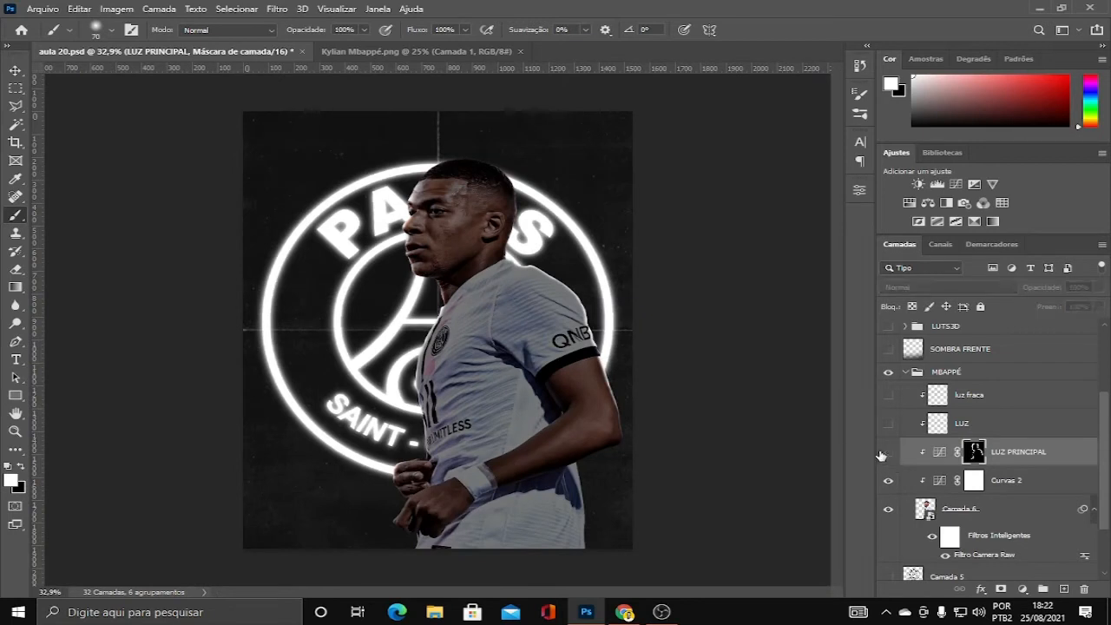
left_click(886, 453)
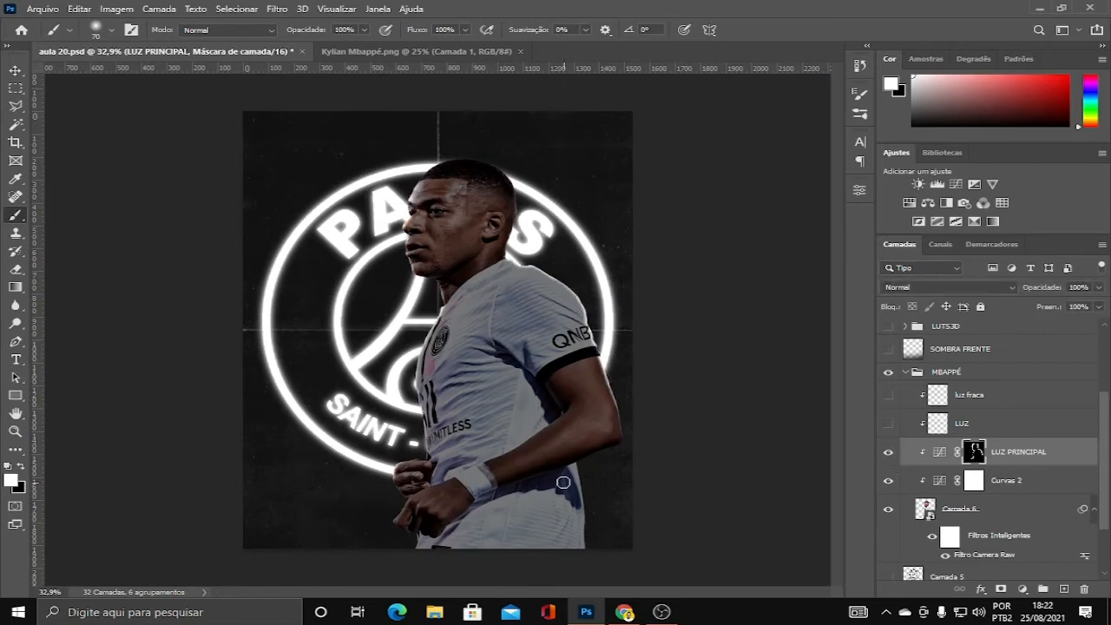
- Reveal and select the LUZ layer, and compare the player's edges with the layer hidden and shown
scroll(471, 391, "up", 2)
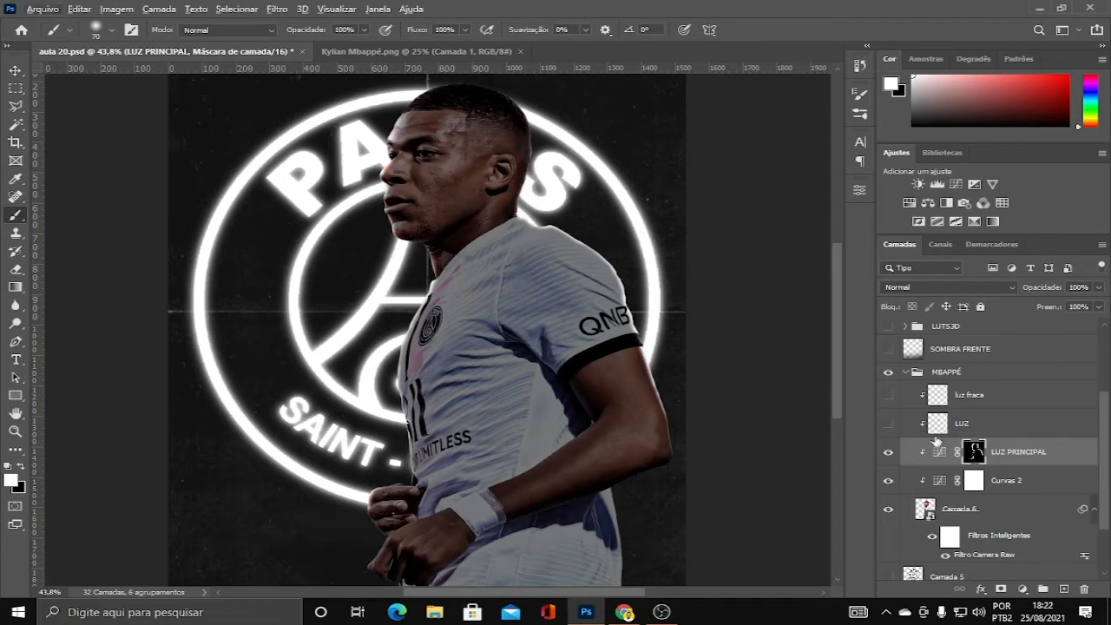
left_click(889, 423)
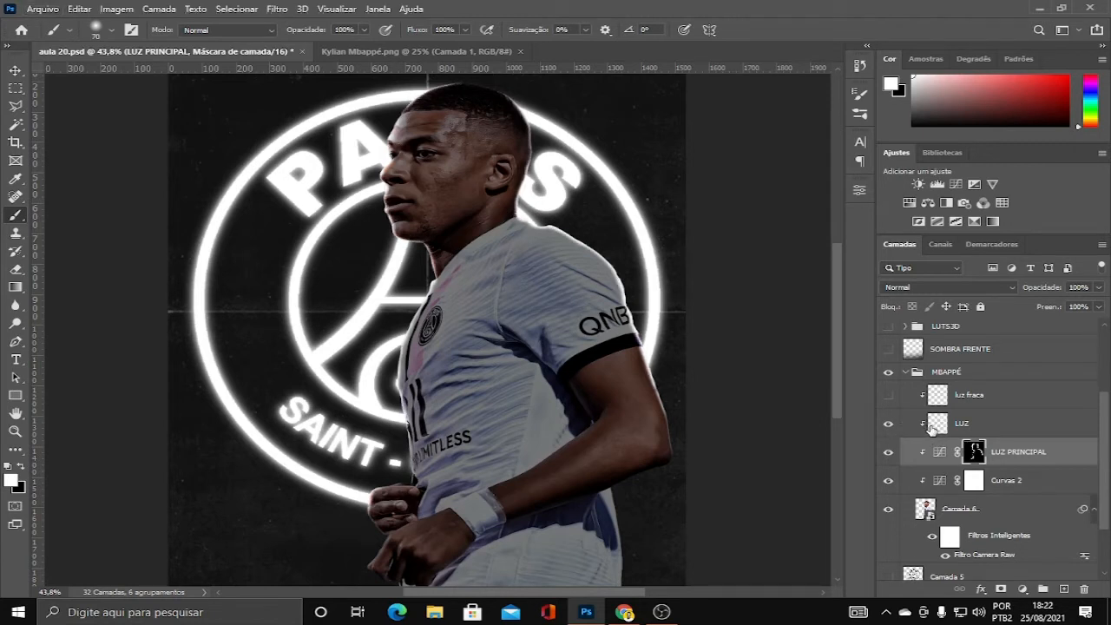
left_click(932, 425)
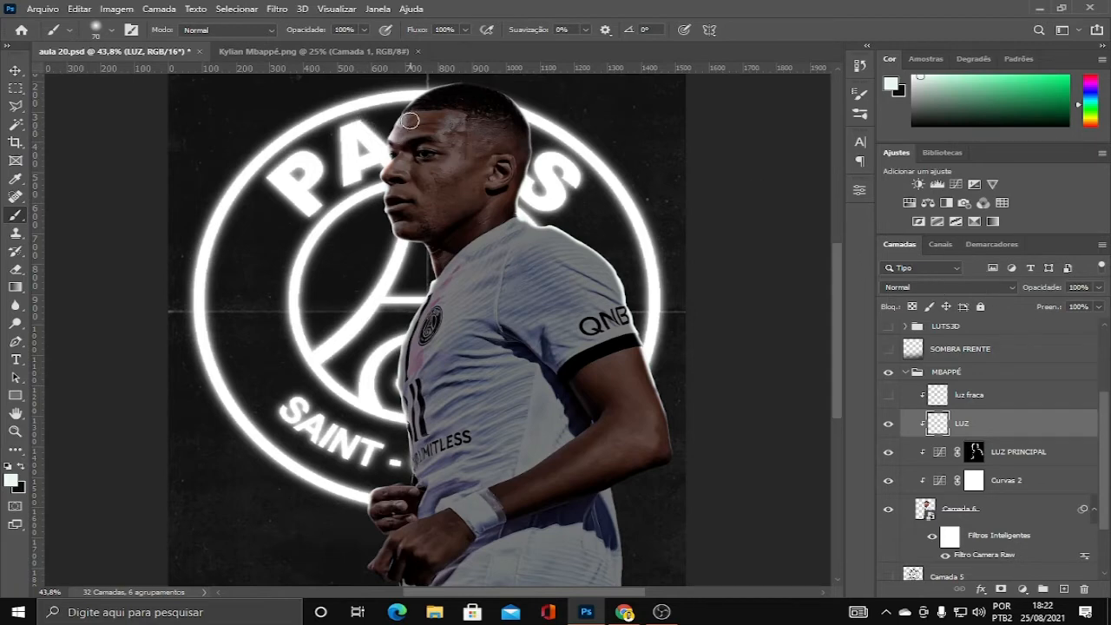
scroll(393, 128, "up", 3)
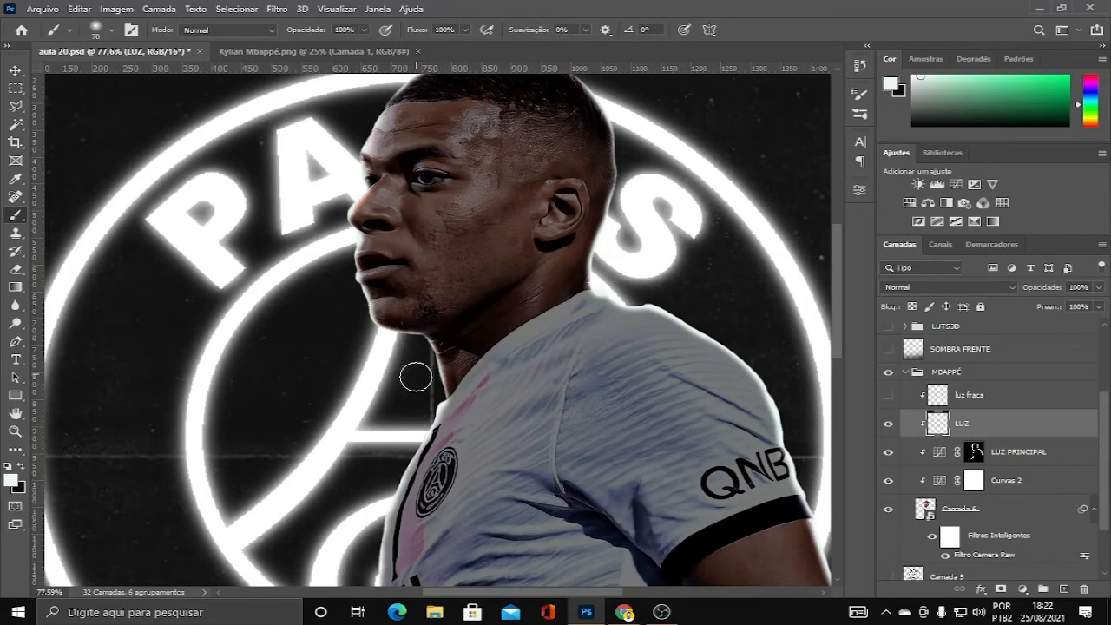
scroll(414, 375, "down", 2)
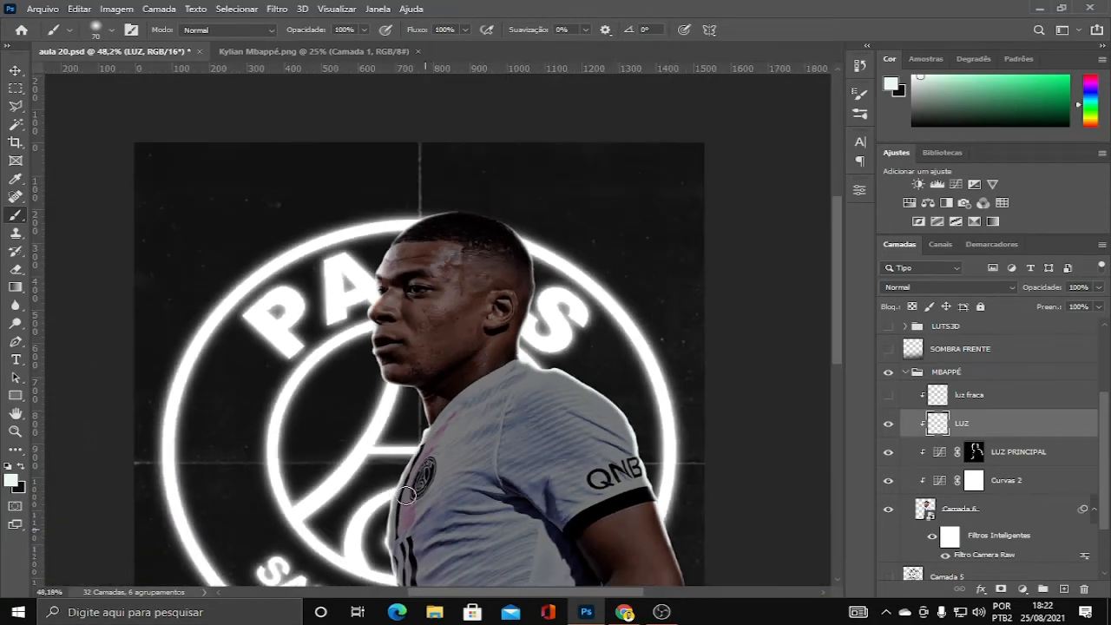
left_click(889, 424)
left_click(890, 424)
- Try painting a near-white stroke over the front of the player's hair on the LUZ layer, and undo it
scroll(442, 190, "up", 2)
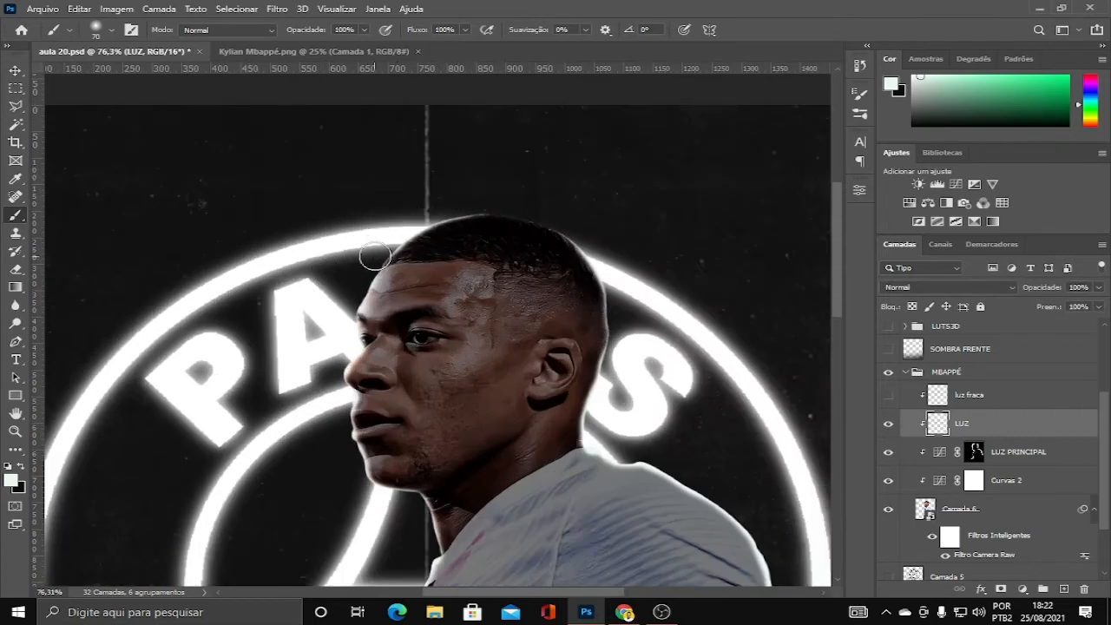
scroll(443, 208, "up", 2)
mouse_move(452, 244)
left_mouse_down()
mouse_move(489, 230)
mouse_move(384, 274)
mouse_move(490, 227)
left_mouse_up()
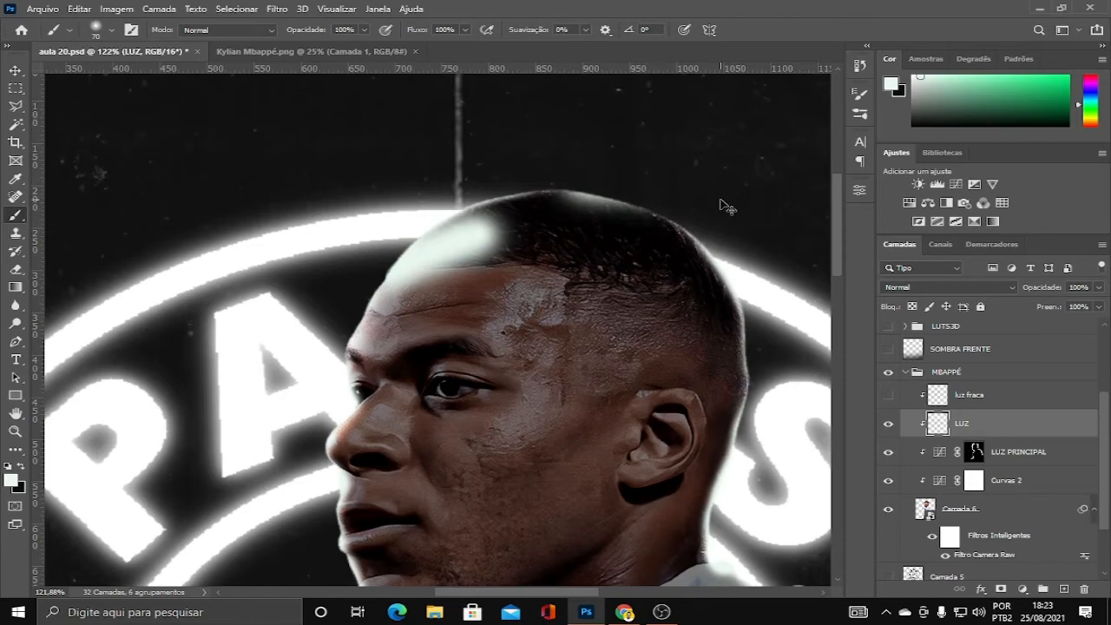
key("ctrl+z")
- Compare the image with the LUZ layer hidden and shown, and examine its light around the head and face
scroll(726, 208, "down", 5)
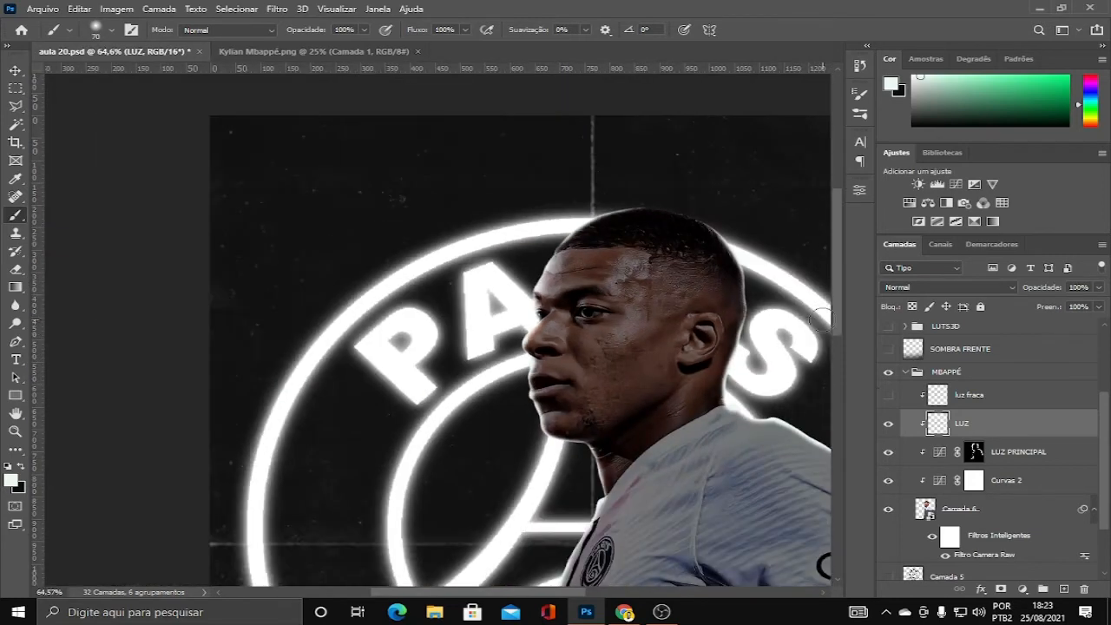
left_click(888, 423)
left_click(887, 423)
scroll(544, 291, "up", 3)
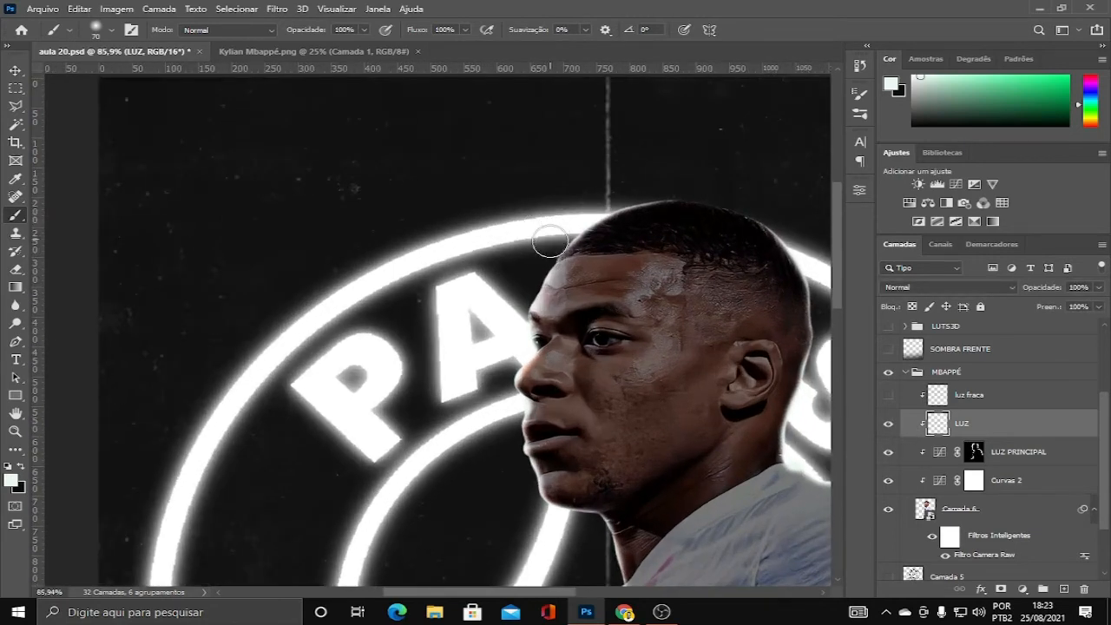
scroll(409, 387, "down", 4)
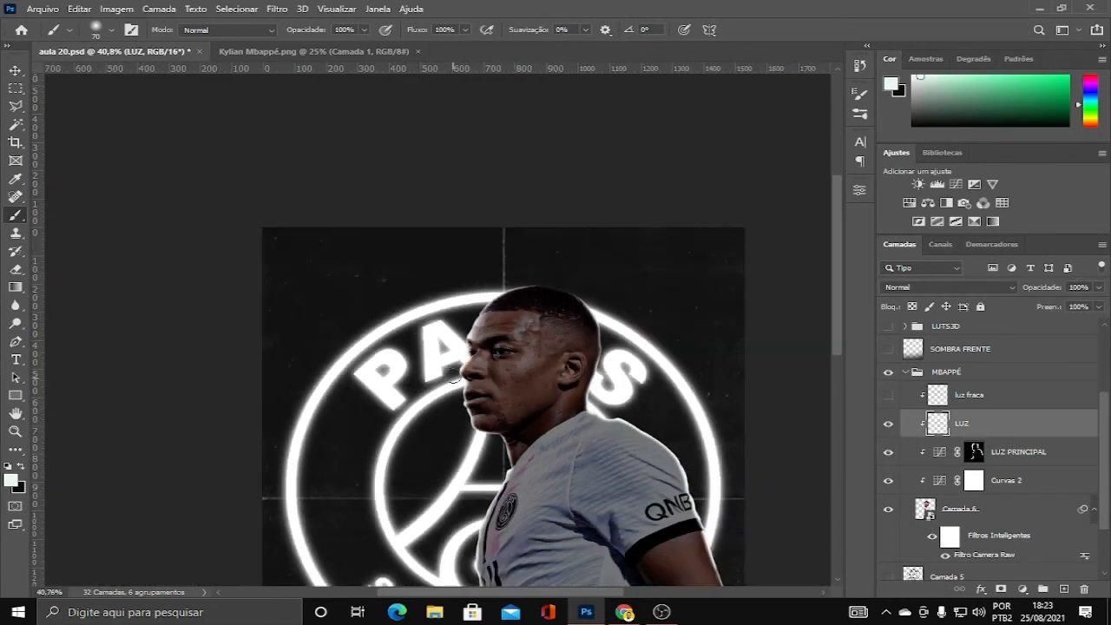
scroll(404, 332, "up", 3)
scroll(404, 332, "up", 3)
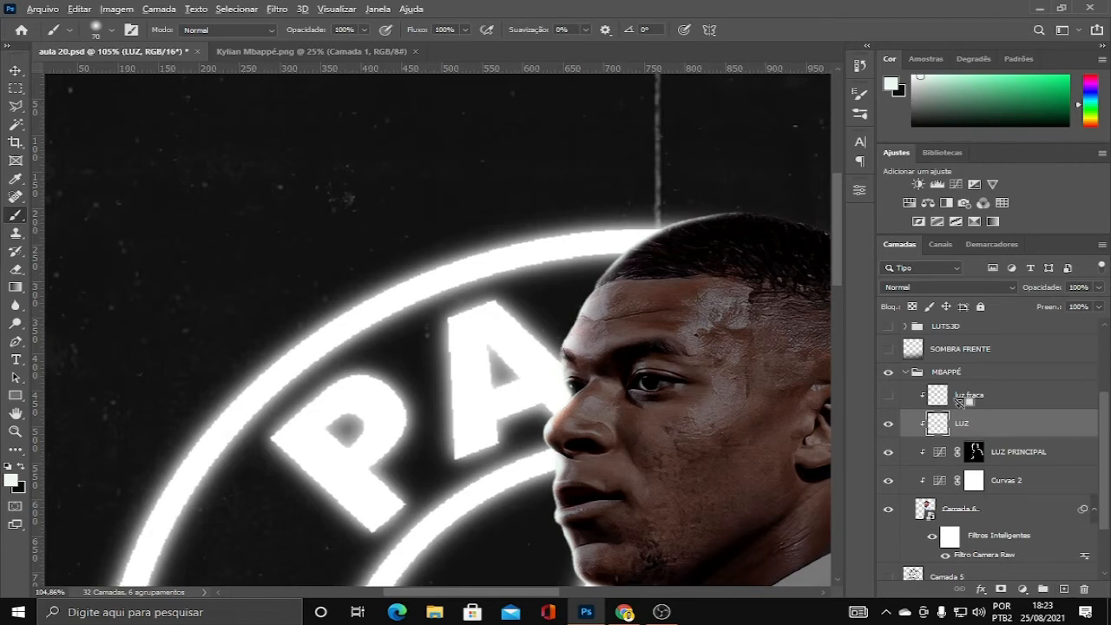
- Reveal and select the luz fraca layer and lower the brush opacity to 12%
left_click(886, 397)
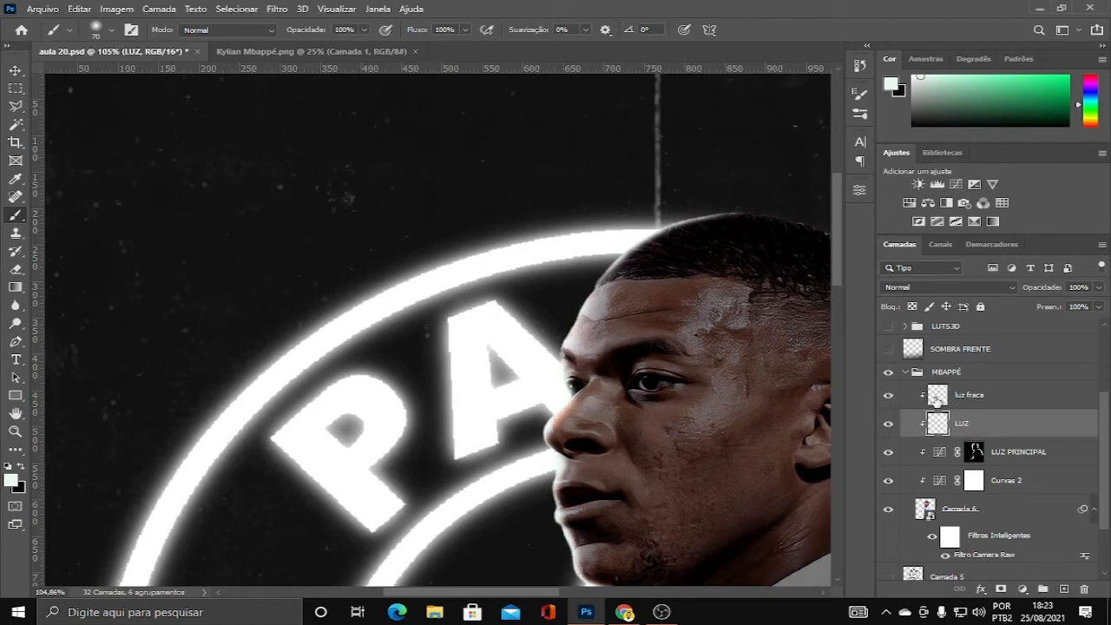
left_click(938, 400)
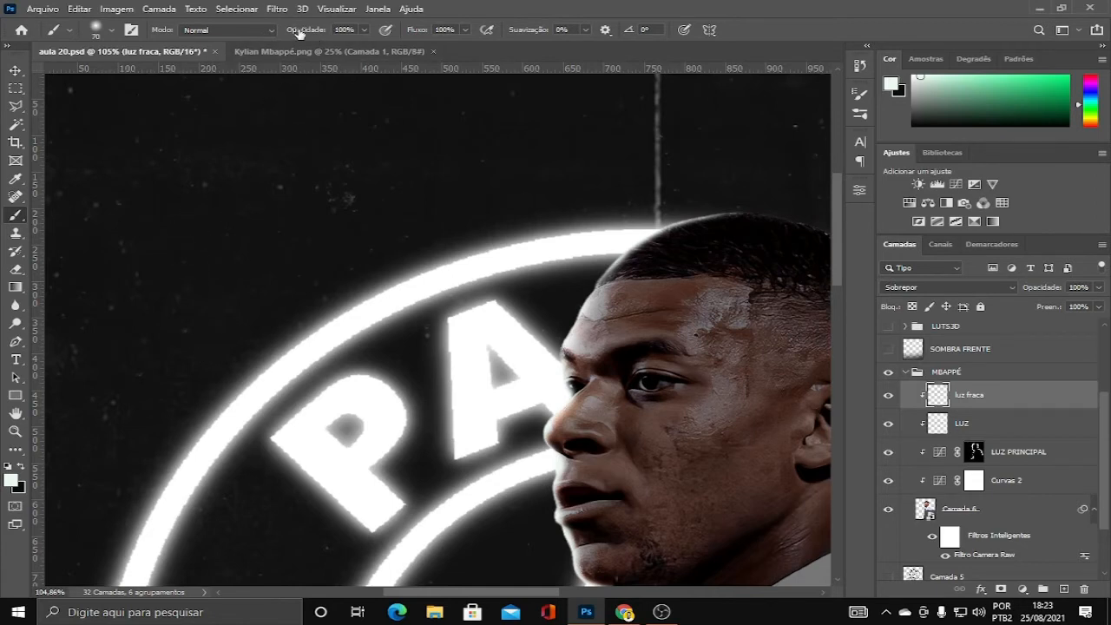
left_click_drag(330, 34, 316, 34)
key("1")
- Examine luz fraca's soft light on the face by comparing the layer hidden and shown, and switch to the Move tool
scroll(521, 397, "down", 3)
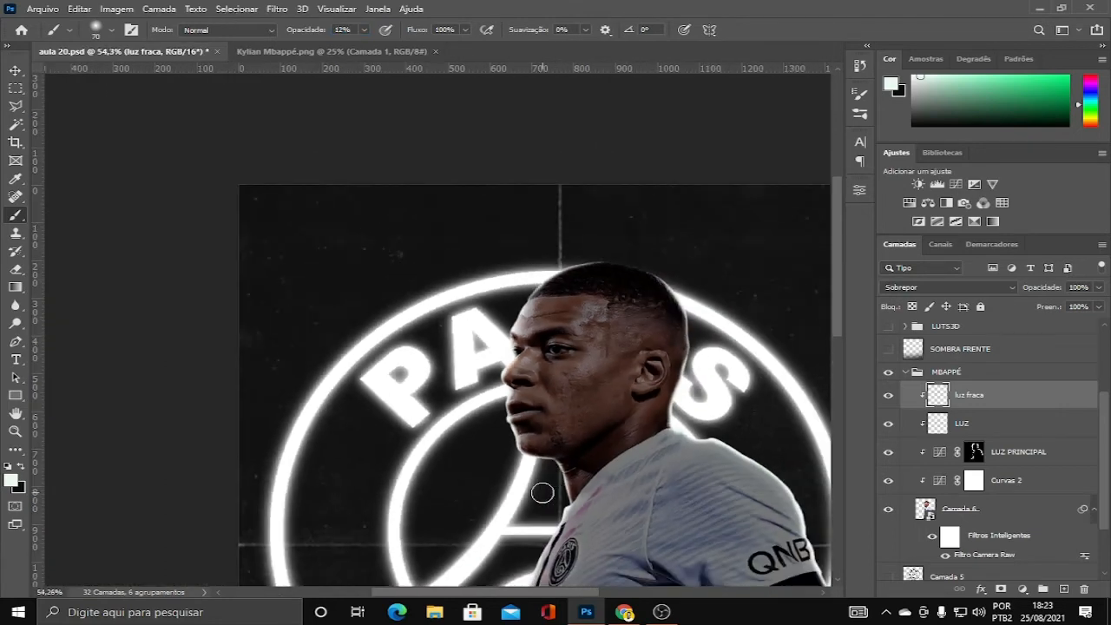
scroll(500, 400, "up", 4)
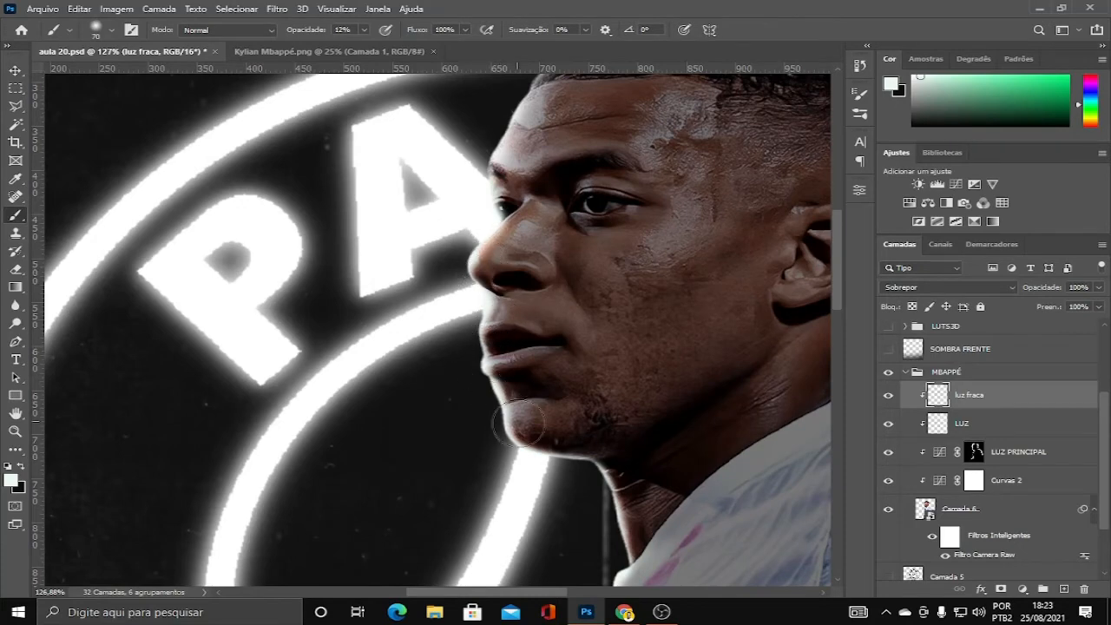
scroll(521, 287, "down", 2)
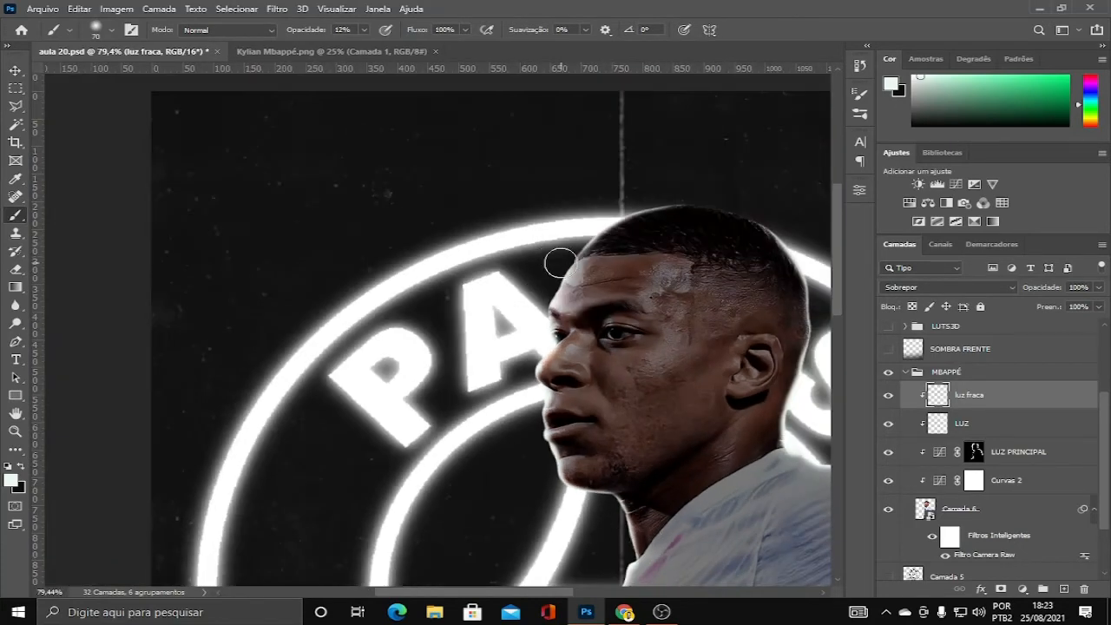
scroll(552, 343, "up", 1)
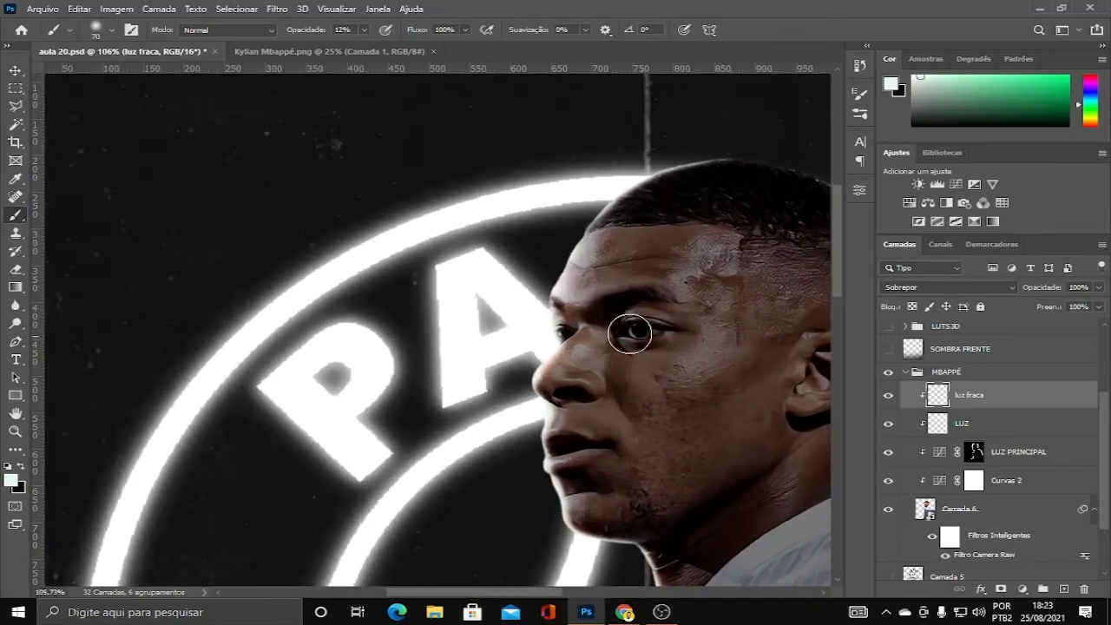
left_click(889, 397)
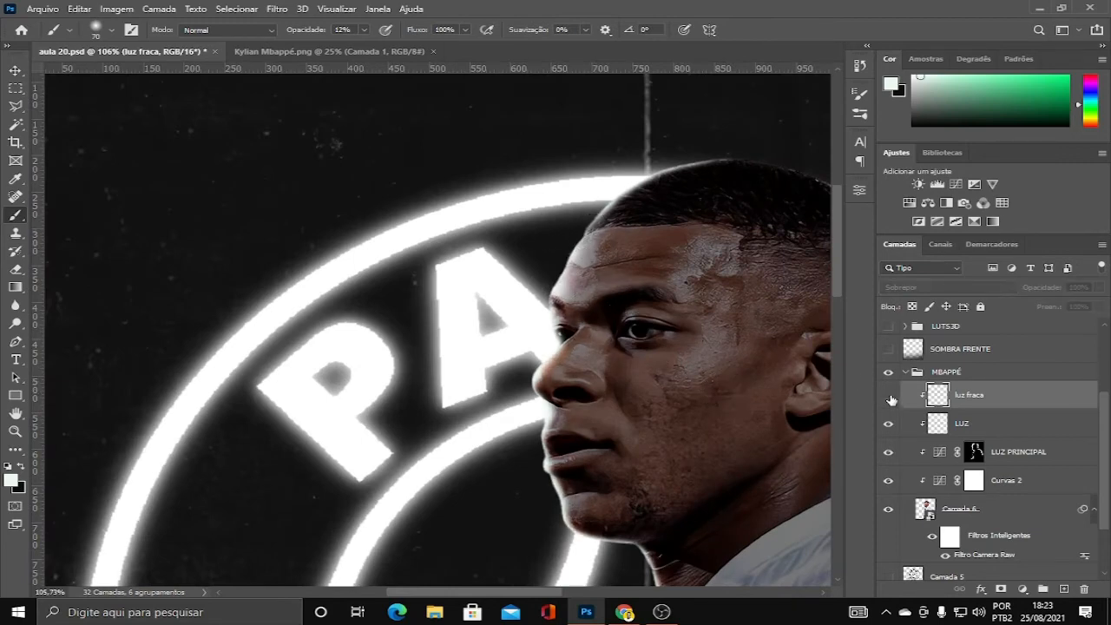
left_click(889, 398)
scroll(495, 483, "up", 2)
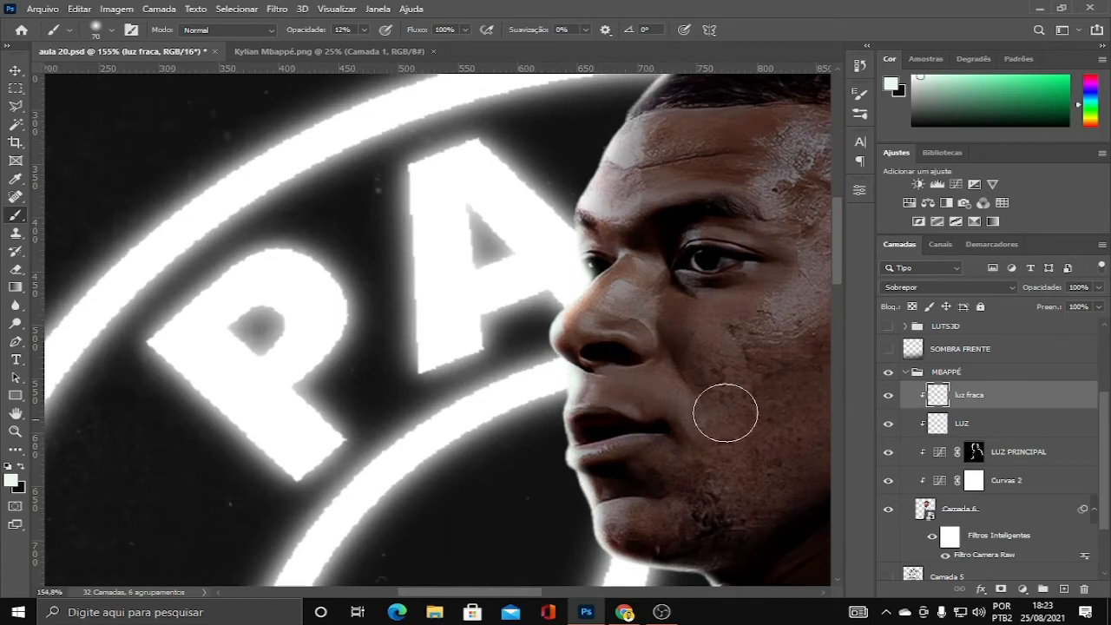
left_click(889, 397)
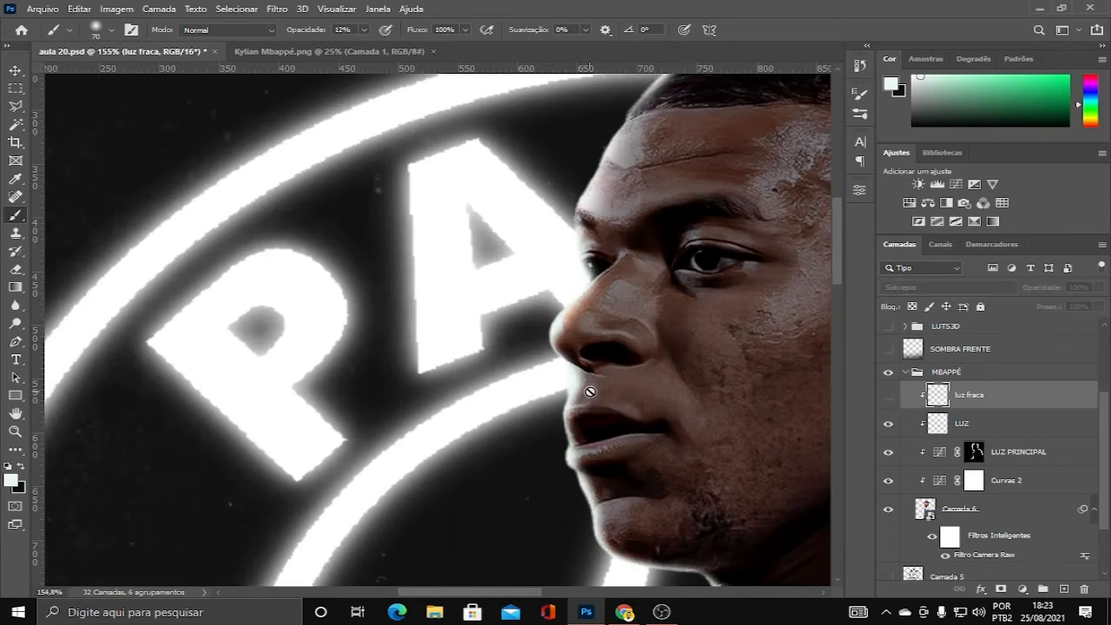
left_click(15, 69)
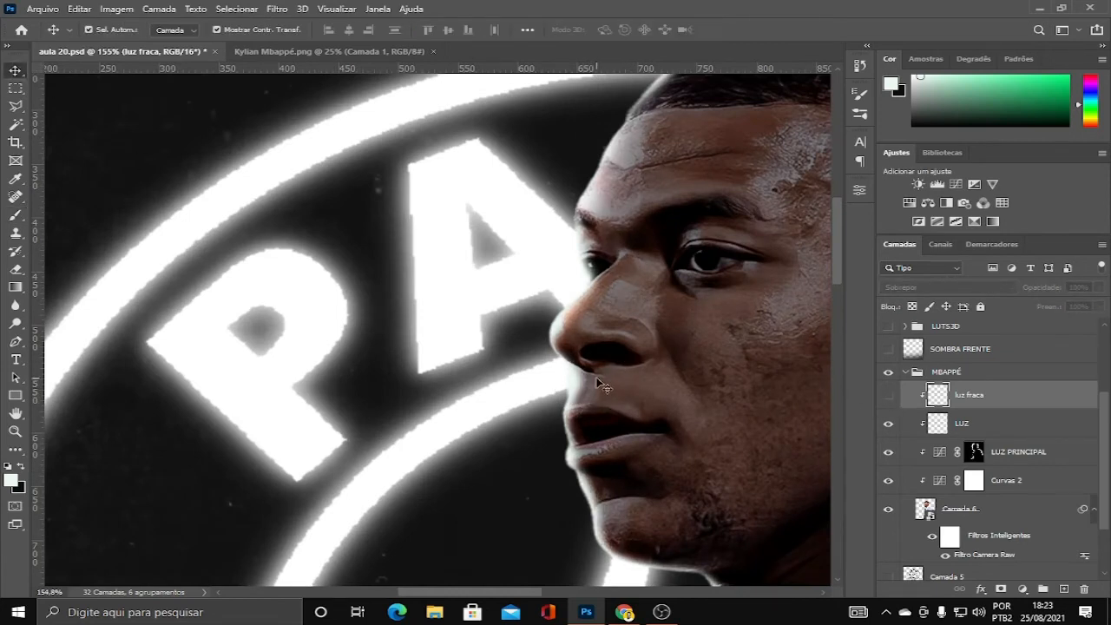
left_click(889, 396)
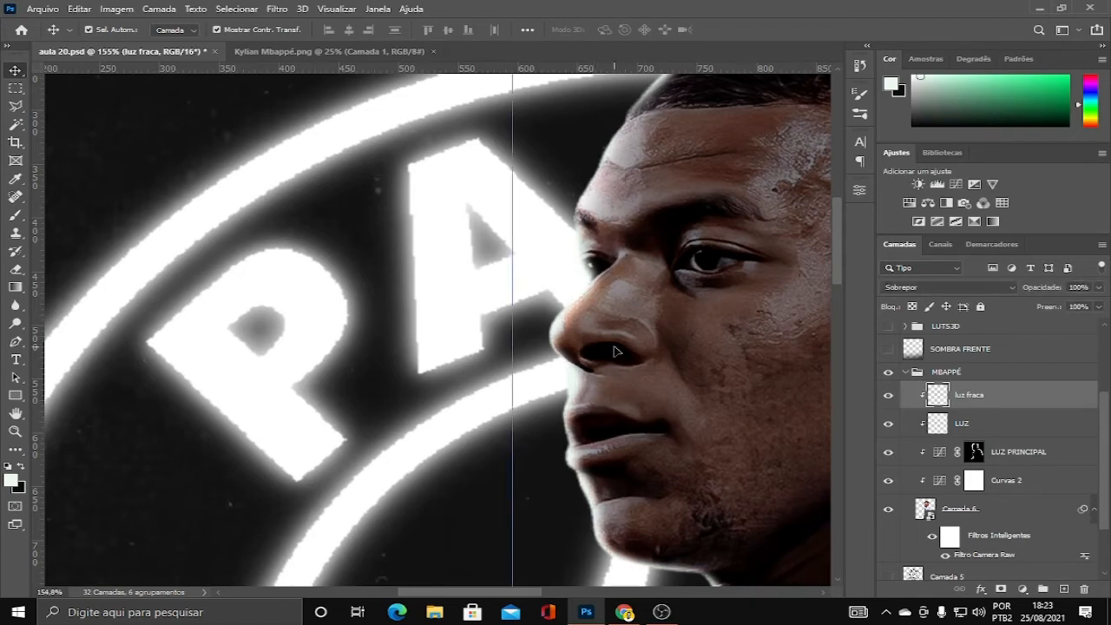
scroll(614, 350, "down", 6)
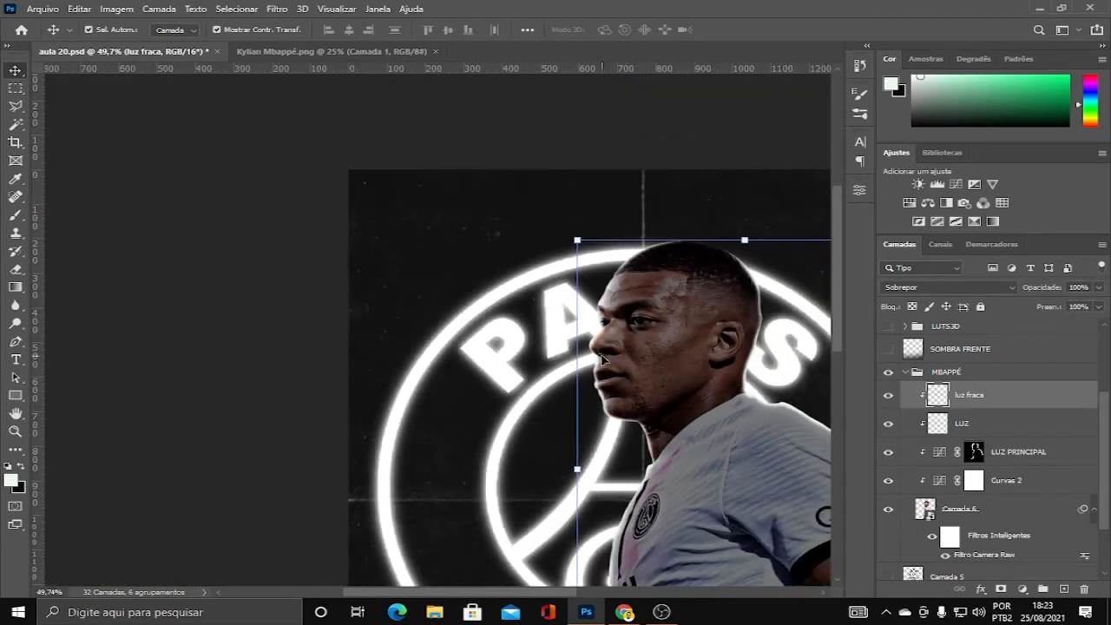
scroll(601, 358, "down", 2)
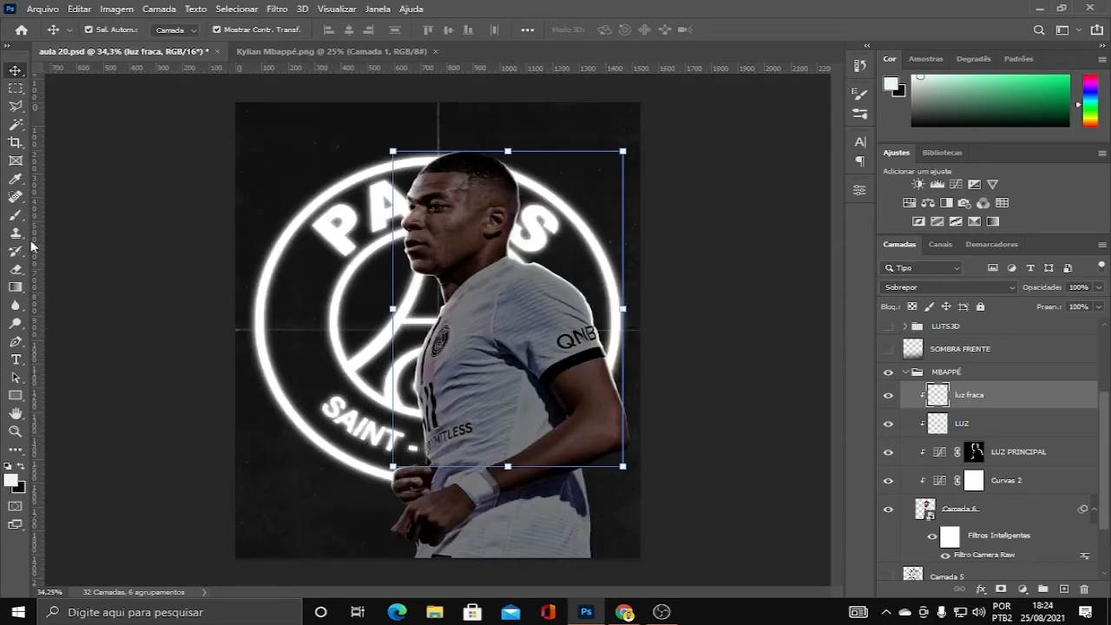
left_click(15, 214)
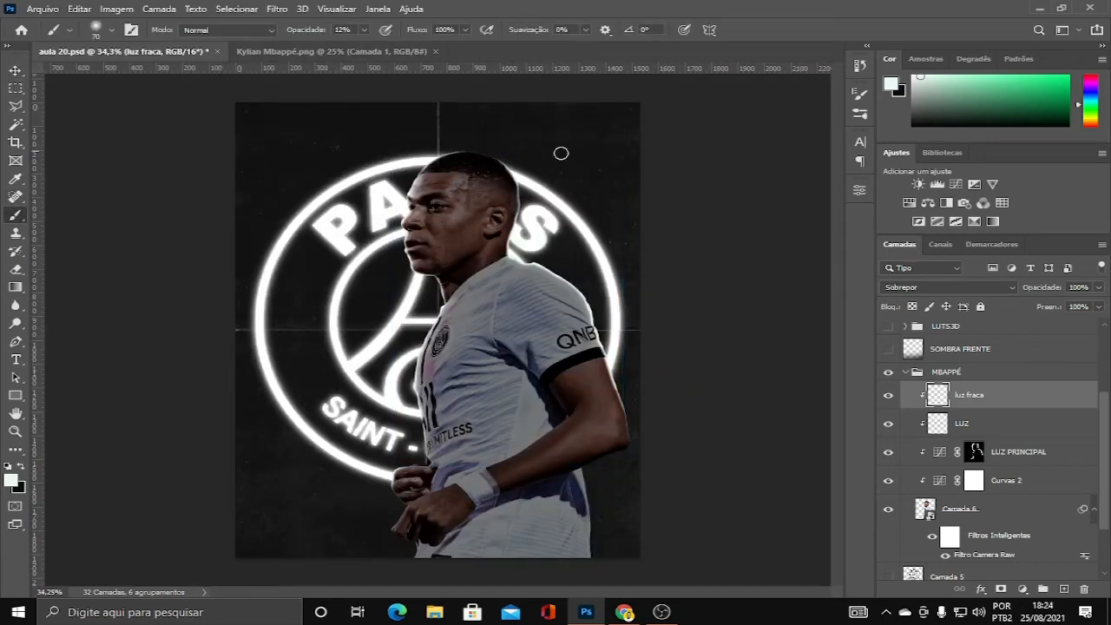
scroll(561, 153, "up", 2)
key("v")
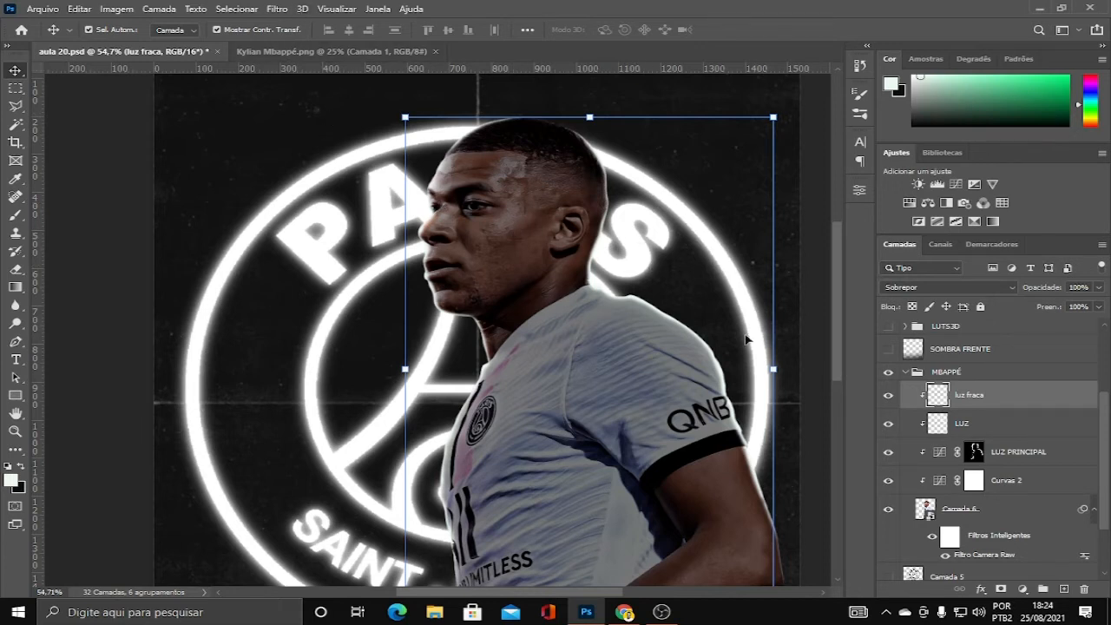
- Collapse the MBAPPÉ group, and try adding an empty layer above it and undo it
left_click(905, 373)
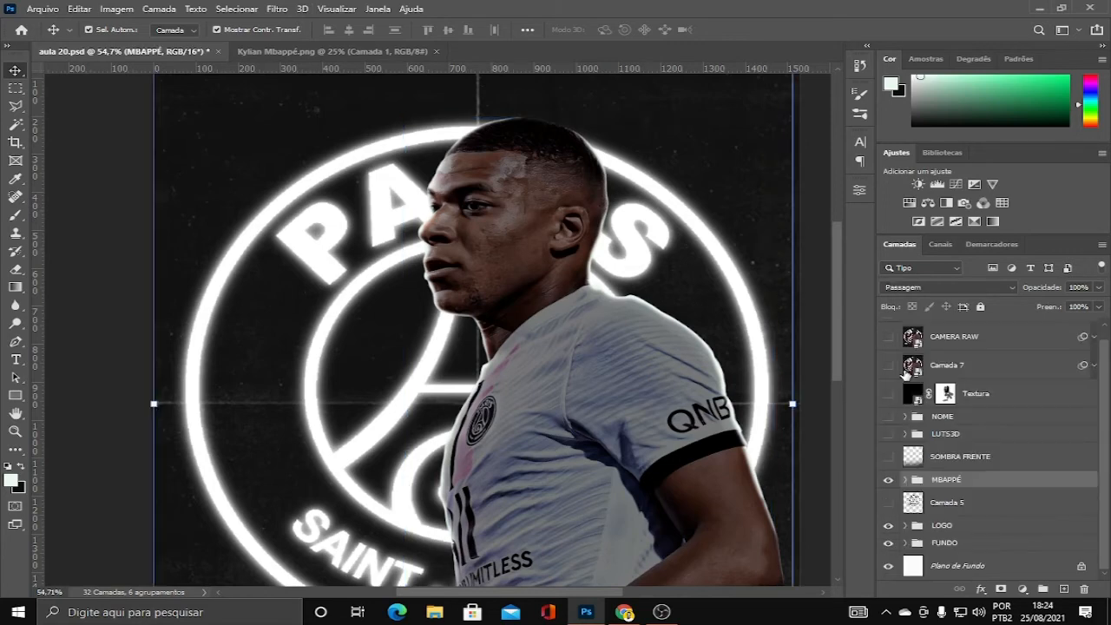
scroll(872, 398, "down", 2)
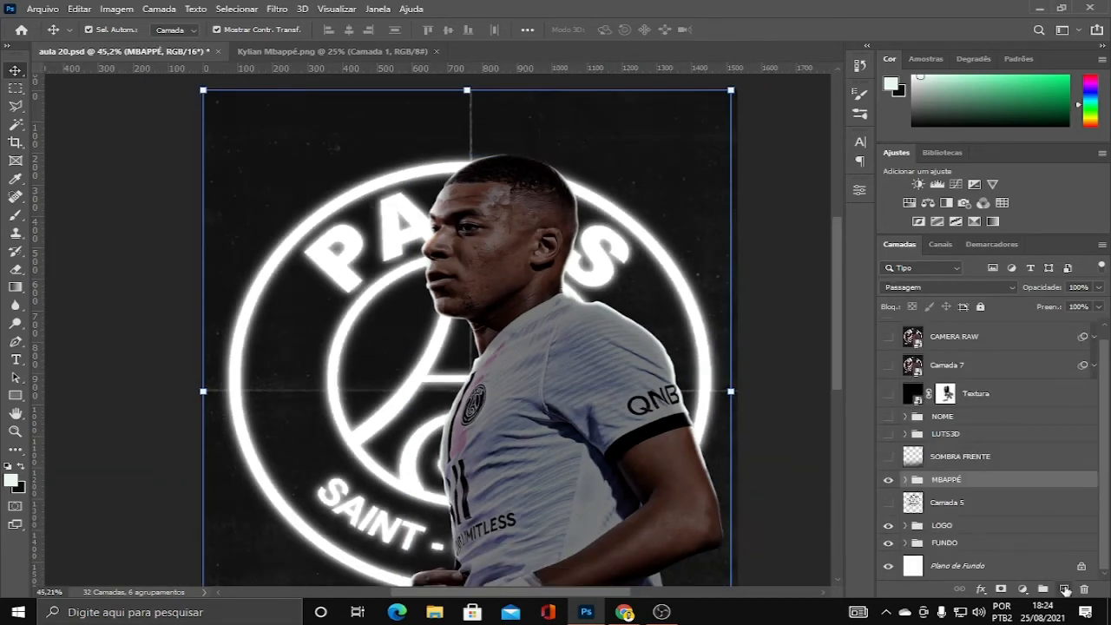
left_click(1065, 589)
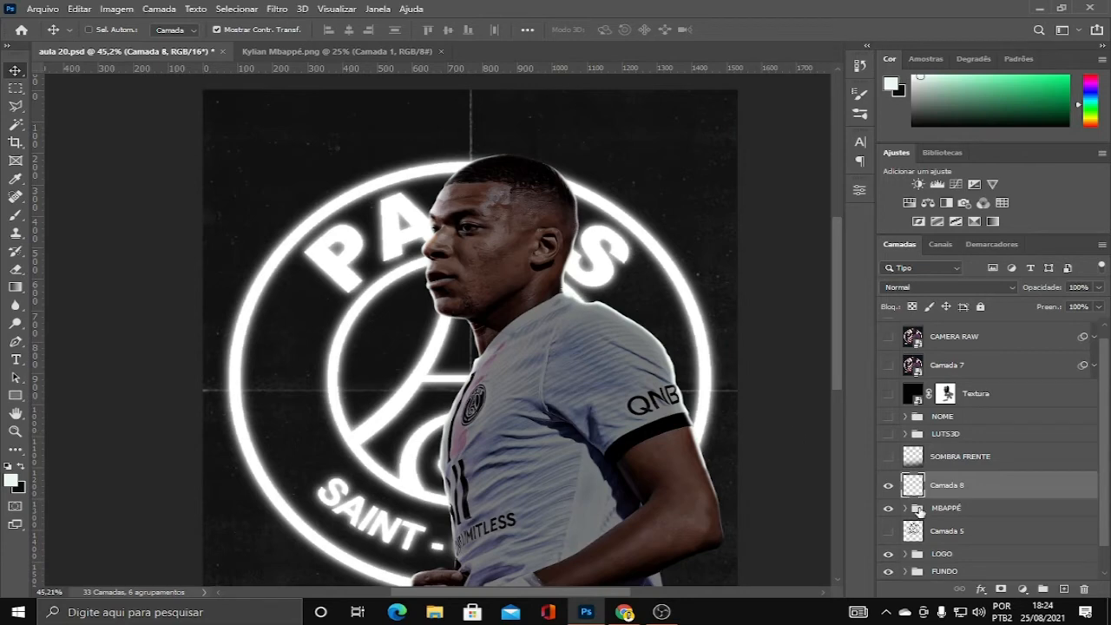
key("ctrl+z")
- Reveal and select the SOMBRA FRENTE layer and pick up the Brush tool with the whole poster in view
left_click(888, 457)
left_click(960, 457)
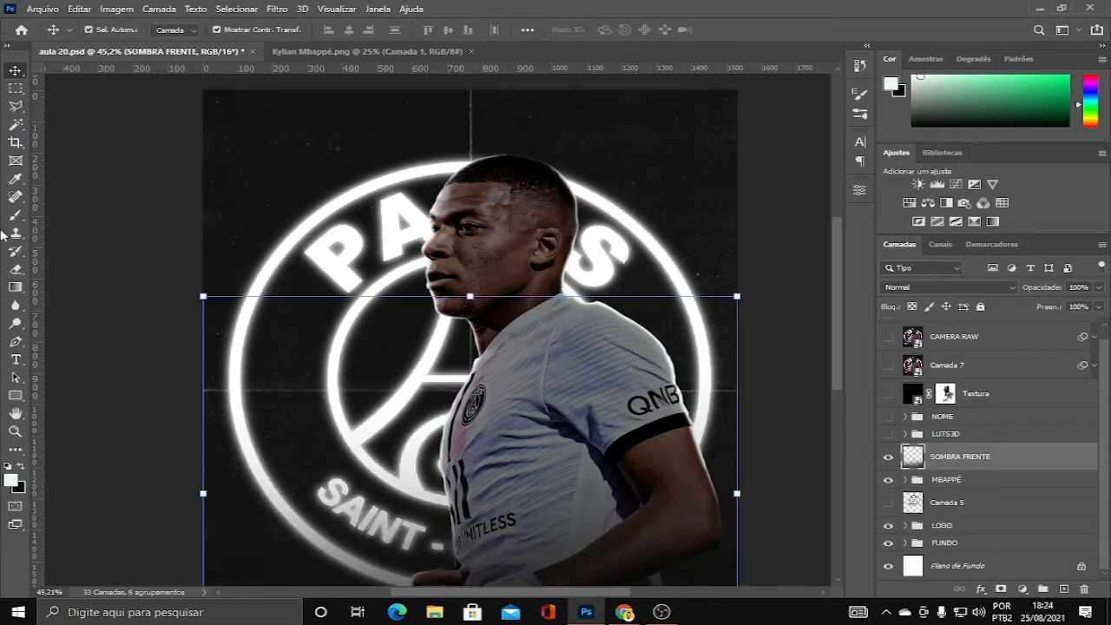
left_click(16, 215)
scroll(139, 350, "down", 2)
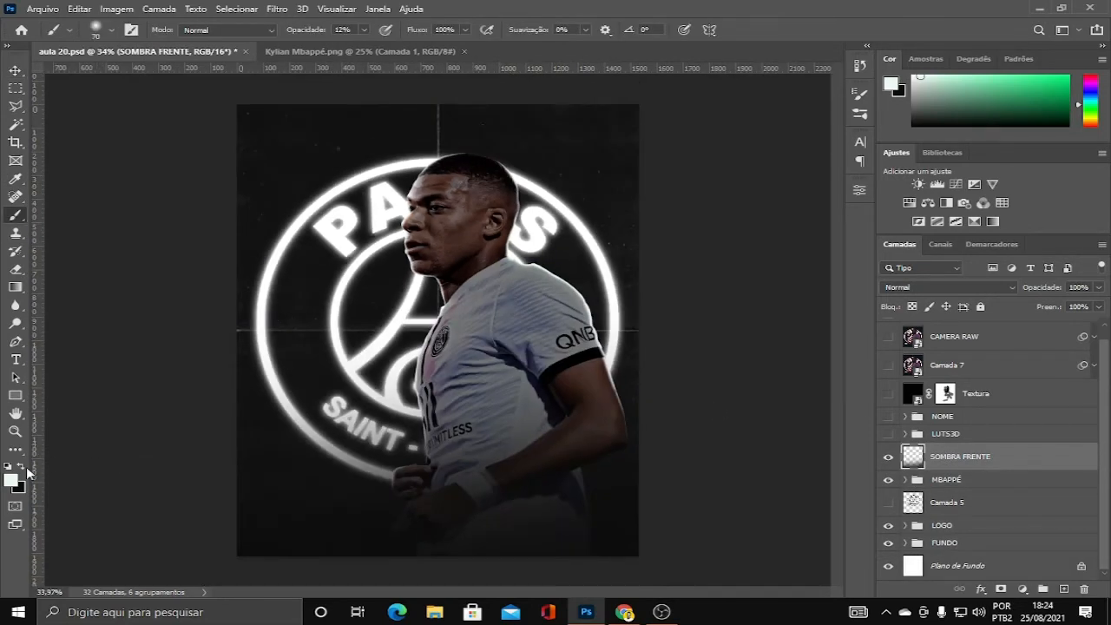
- Swap the foreground colour to the near-black 0d0d0d, check it in the colour picker, and raise the brush opacity to 82%
left_click(23, 468)
left_click(11, 478)
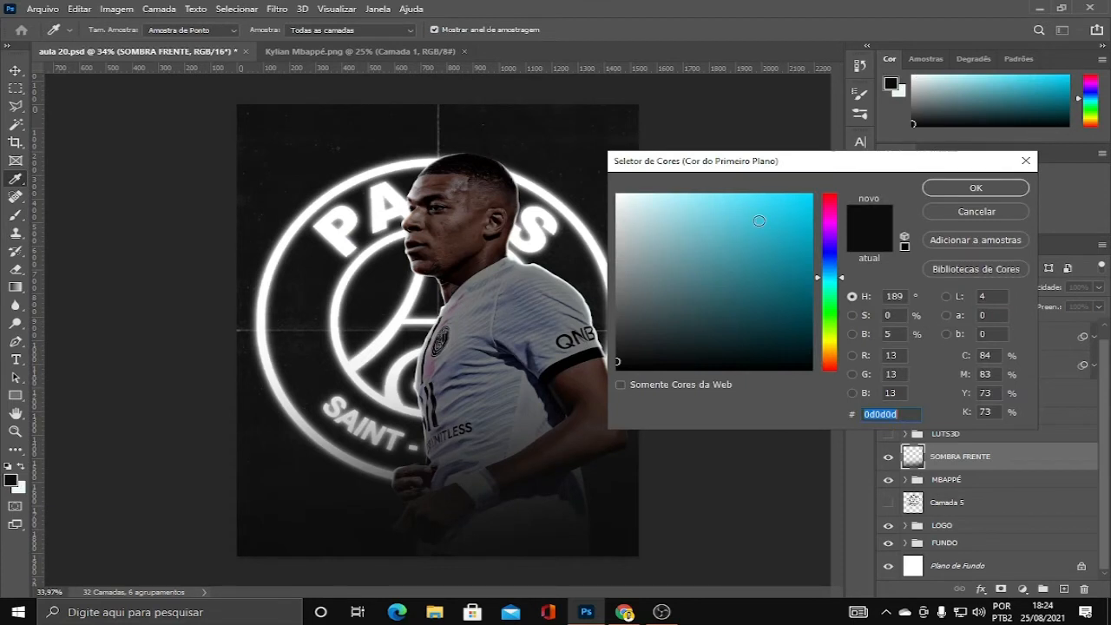
left_click(972, 212)
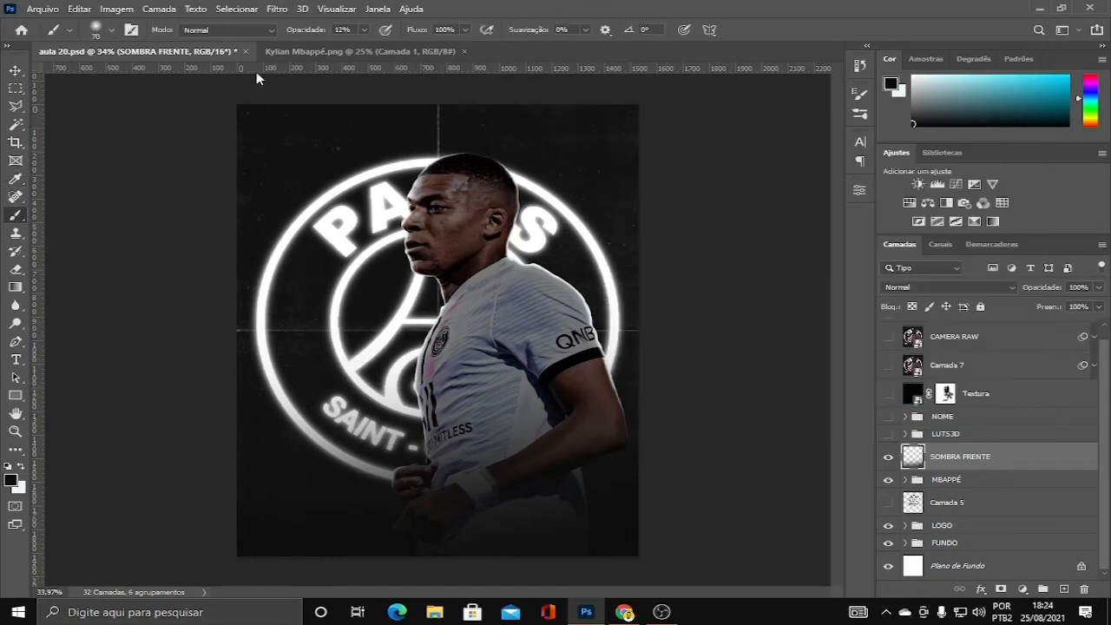
mouse_move(313, 31)
left_mouse_down()
mouse_move(631, 29)
mouse_move(578, 21)
mouse_move(599, 21)
left_mouse_up()
scroll(434, 489, "up", 2)
scroll(429, 490, "down", 4)
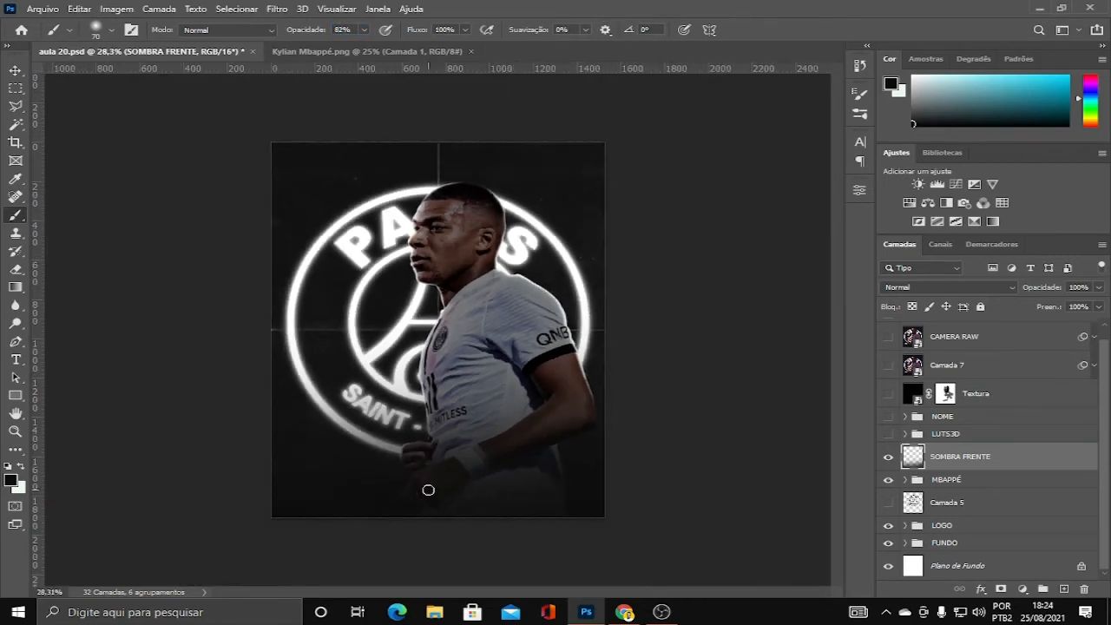
- Enlarge the brush to 900 px to show the size suited to shading the lower part of the poster
key("bracketright")
key("bracketright")
key("bracketright")
key("bracketright")
key("bracketright")
key("bracketright")
key("bracketright")
key("bracketright")
key("bracketright")
key("bracketright")
key("bracketright")
key("bracketright")
key("bracketright")
key("bracketright")
key("bracketright")
scroll(573, 495, "down", 3)
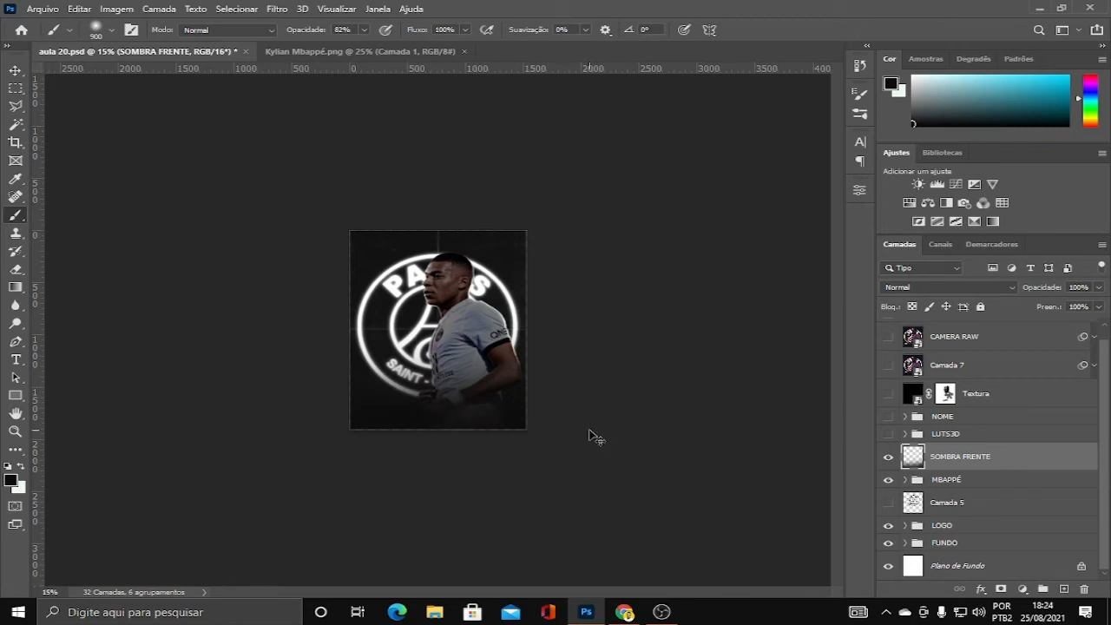
scroll(402, 474, "up", 2)
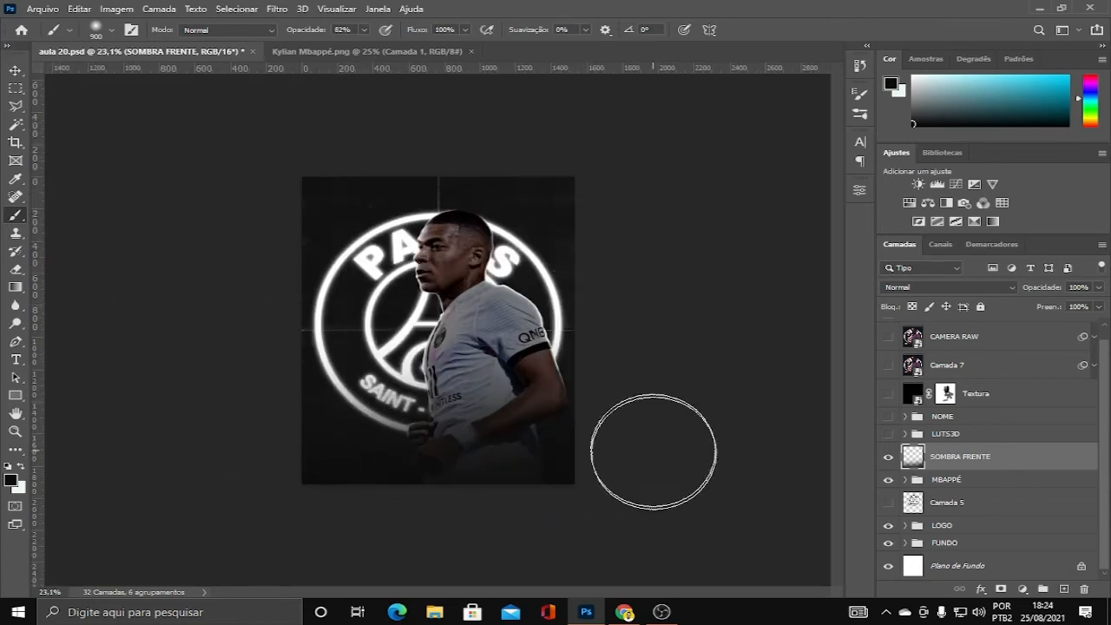
- Switch to the Move tool, deselect the layer, and compare the poster with SOMBRA FRENTE hidden and shown
left_click(15, 71)
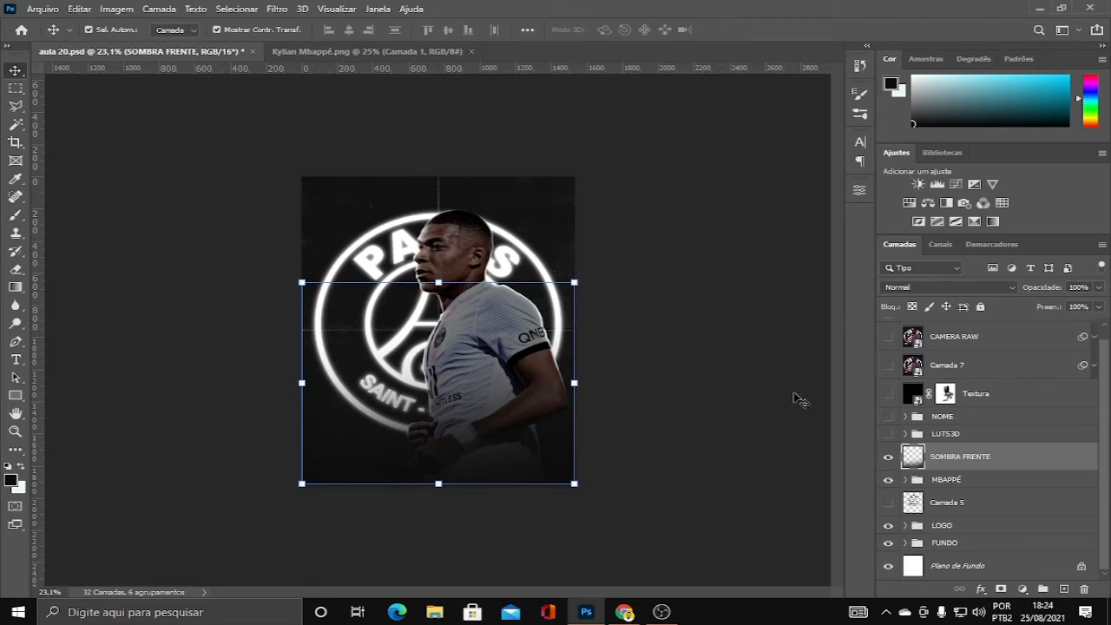
left_click(616, 439)
scroll(457, 458, "up", 2)
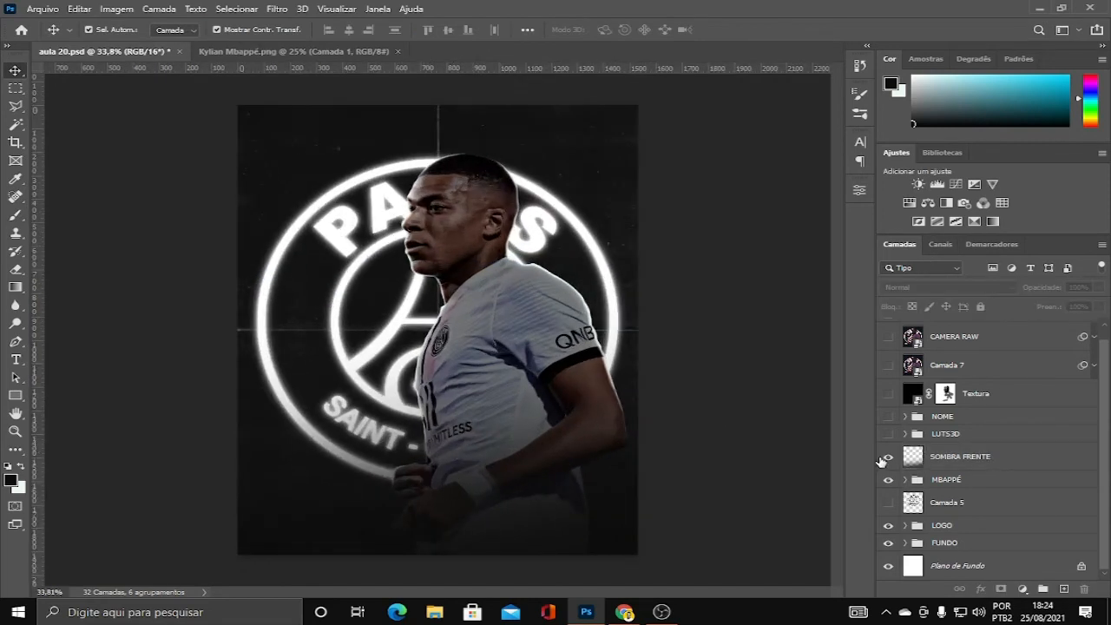
left_click(887, 460)
left_click(886, 459)
left_click(886, 460)
left_click(887, 460)
- Look over the available adjustment layer types, and reveal and expand the LUTS3D group
left_click(1024, 590)
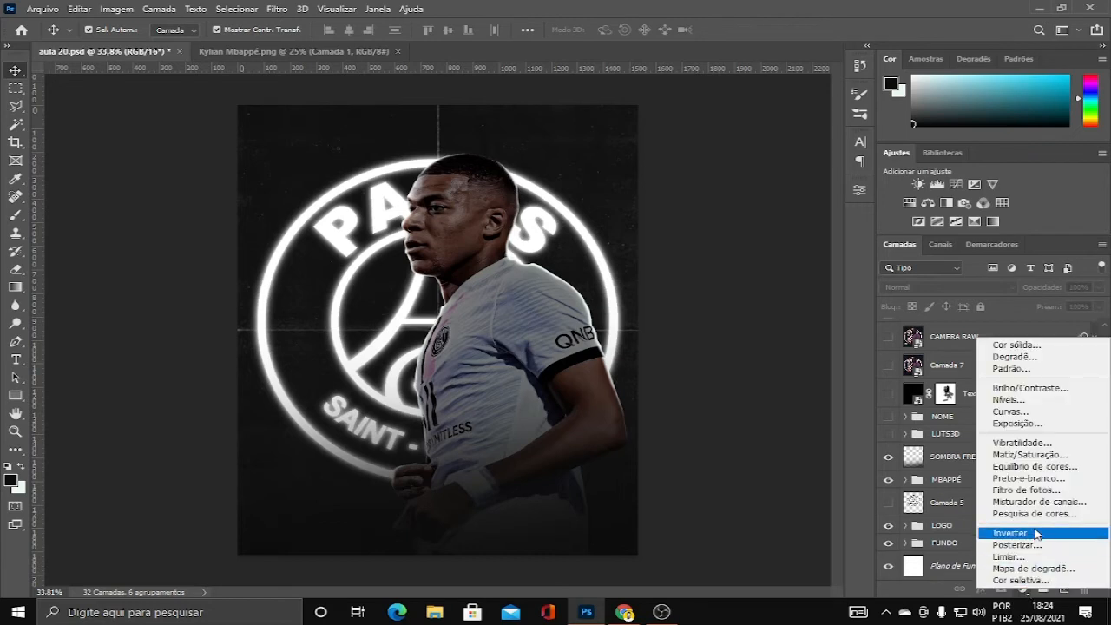
left_click(878, 421)
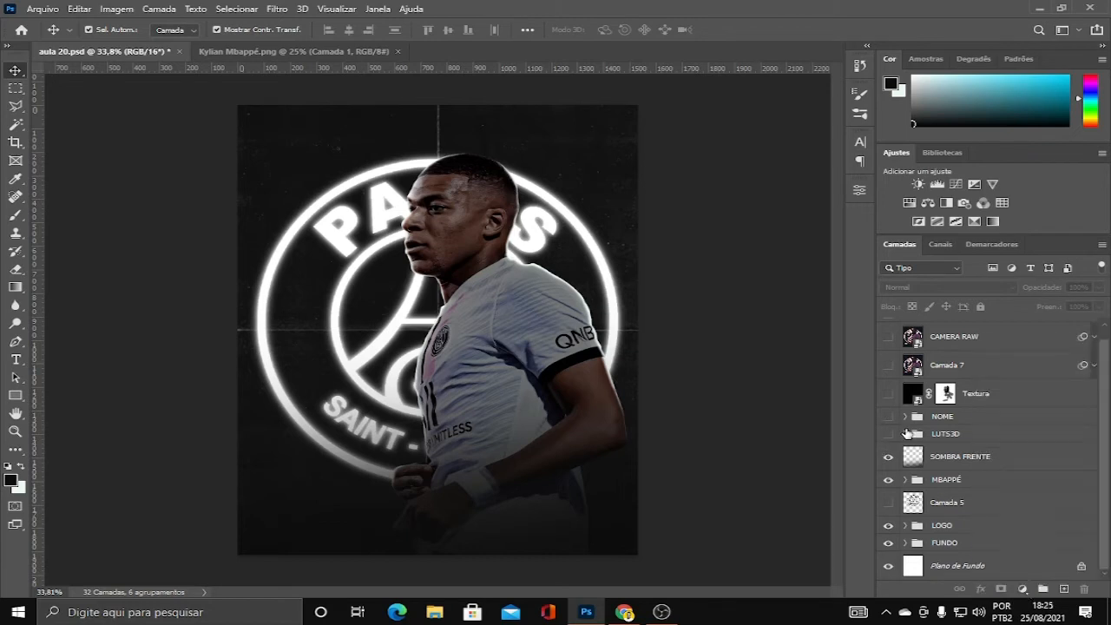
left_click(887, 433)
left_click(905, 434)
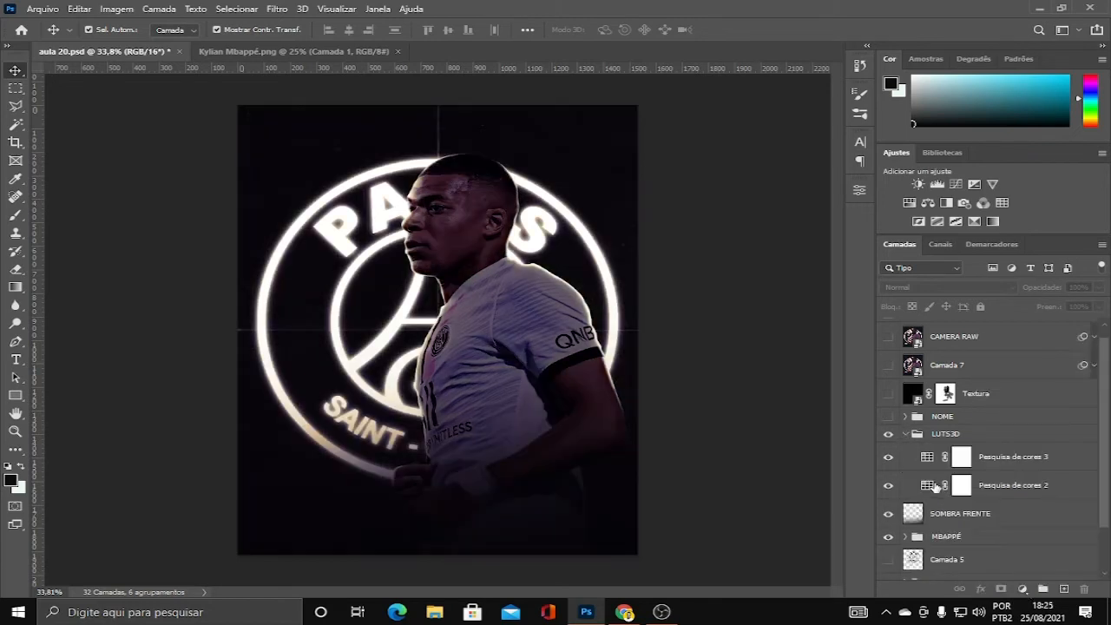
- Examine the LUT choices of the Pesquisa de cores 2 adjustment, keeping Once upon a time.CUBE
double_click(927, 485)
left_click(819, 232)
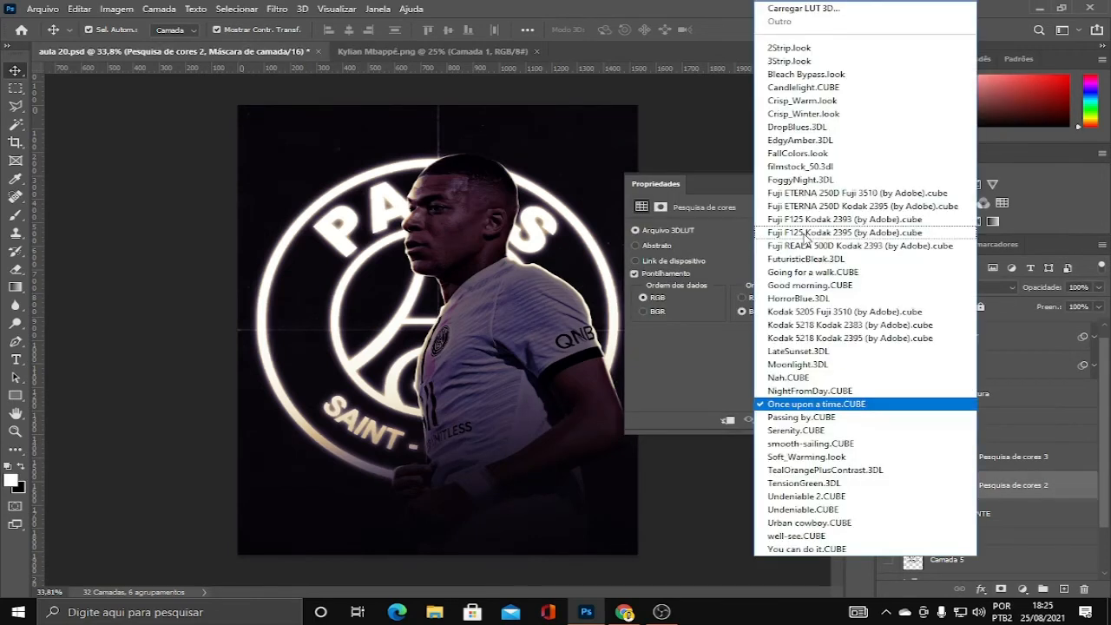
left_click(806, 404)
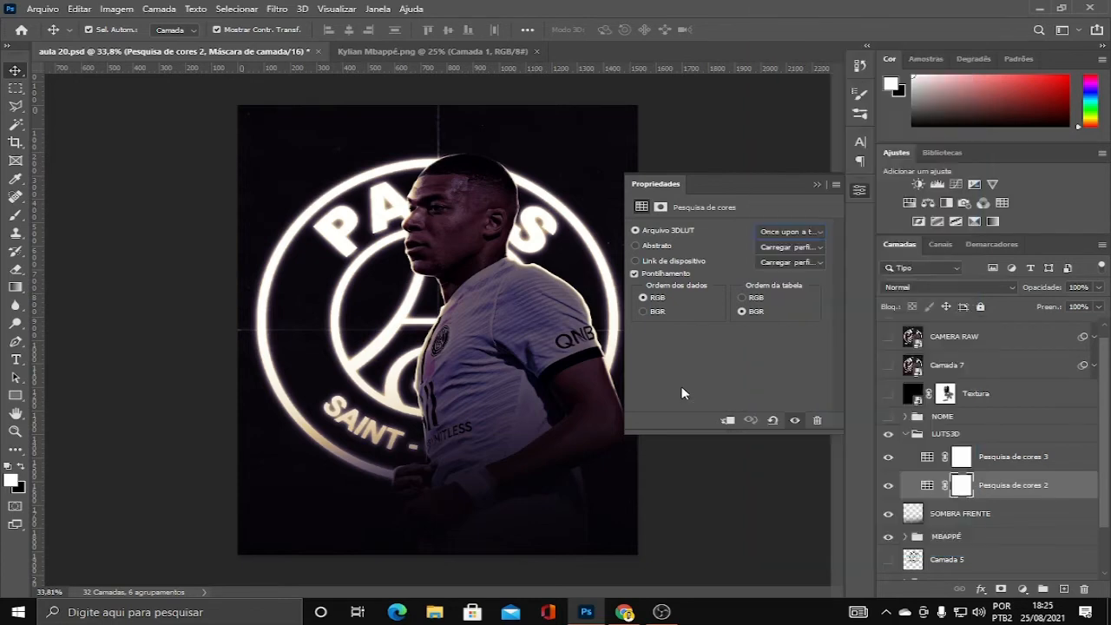
left_click(817, 185)
- Examine the 3D LUT file chosen for the Pesquisa de cores 3 adjustment and close its properties
double_click(927, 458)
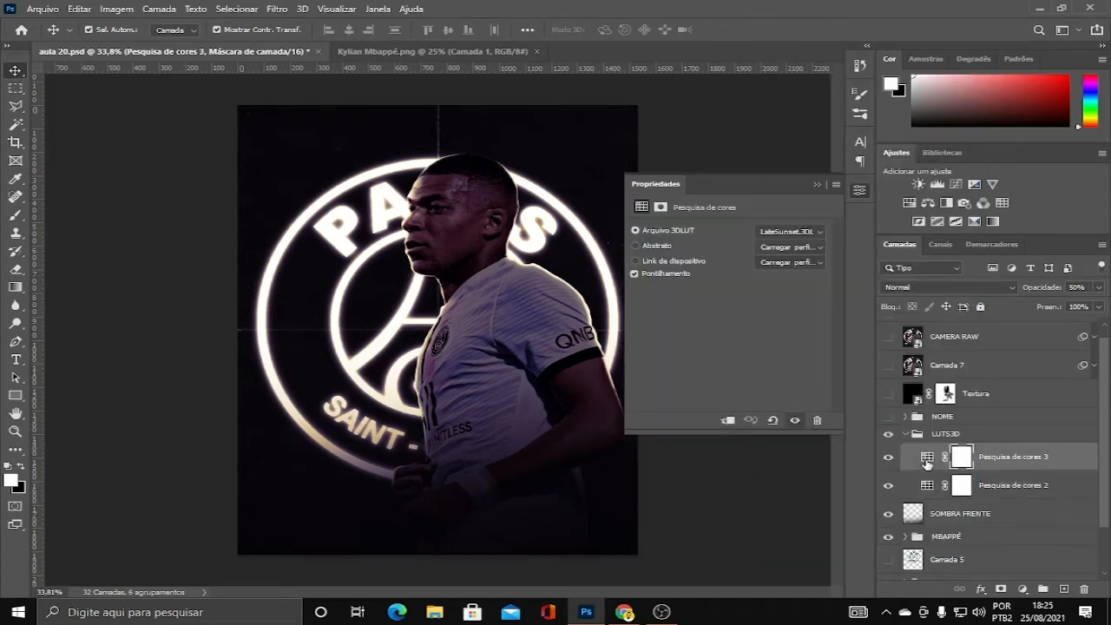
left_click(774, 245)
left_click(758, 242)
left_click(786, 231)
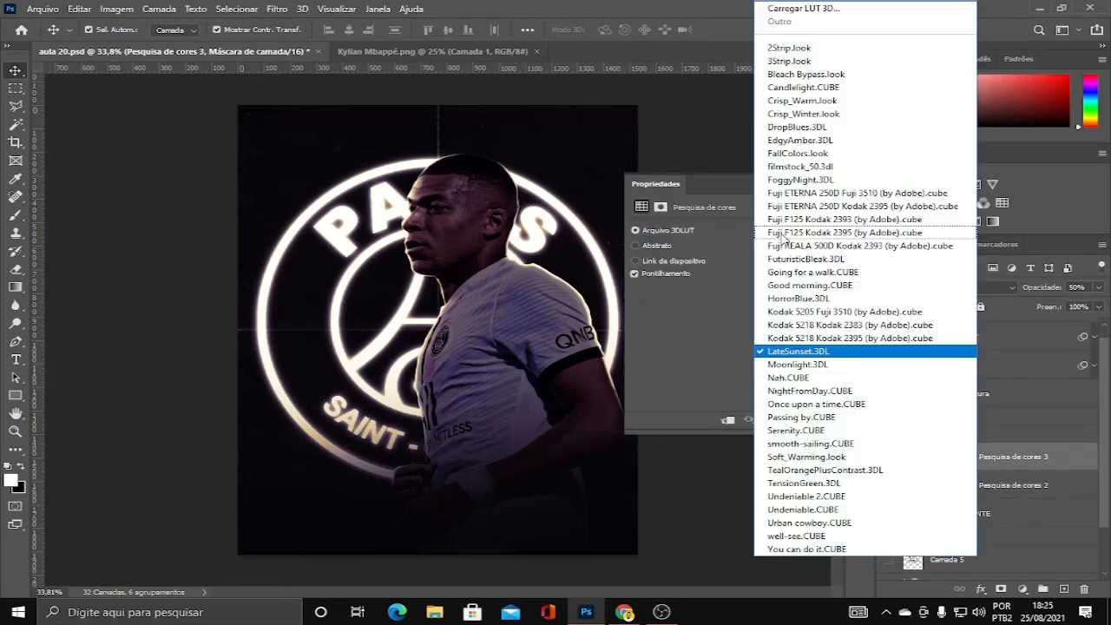
left_click(722, 176)
left_click(818, 185)
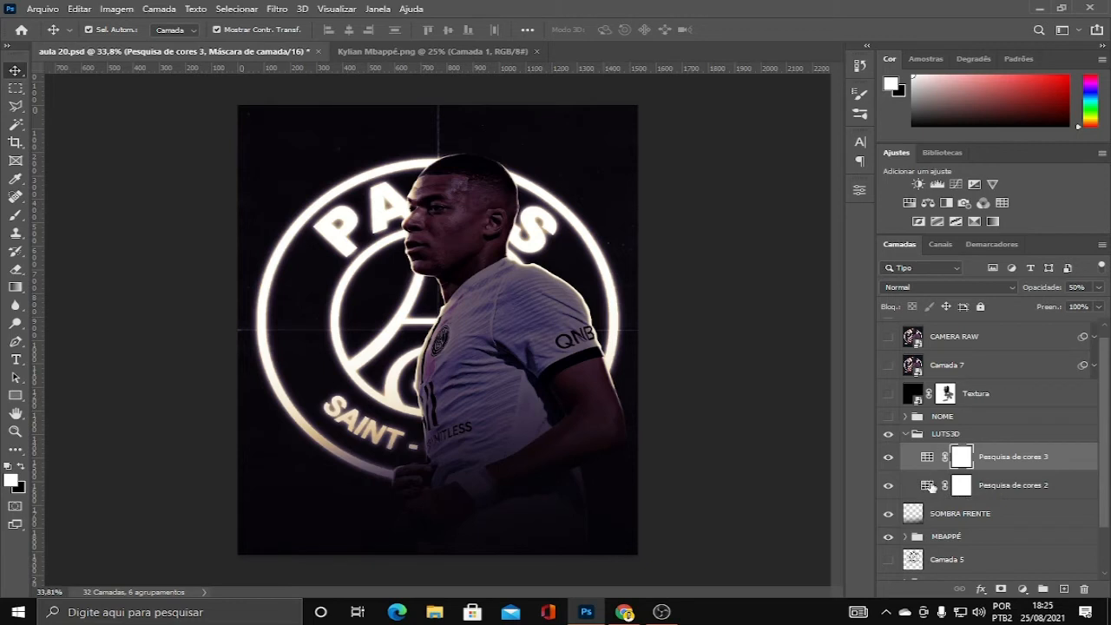
- Collapse the LUTS3D group, reveal the NOME group, and view the KYLIAN MBAPPÉ lettering up close
left_click(905, 434)
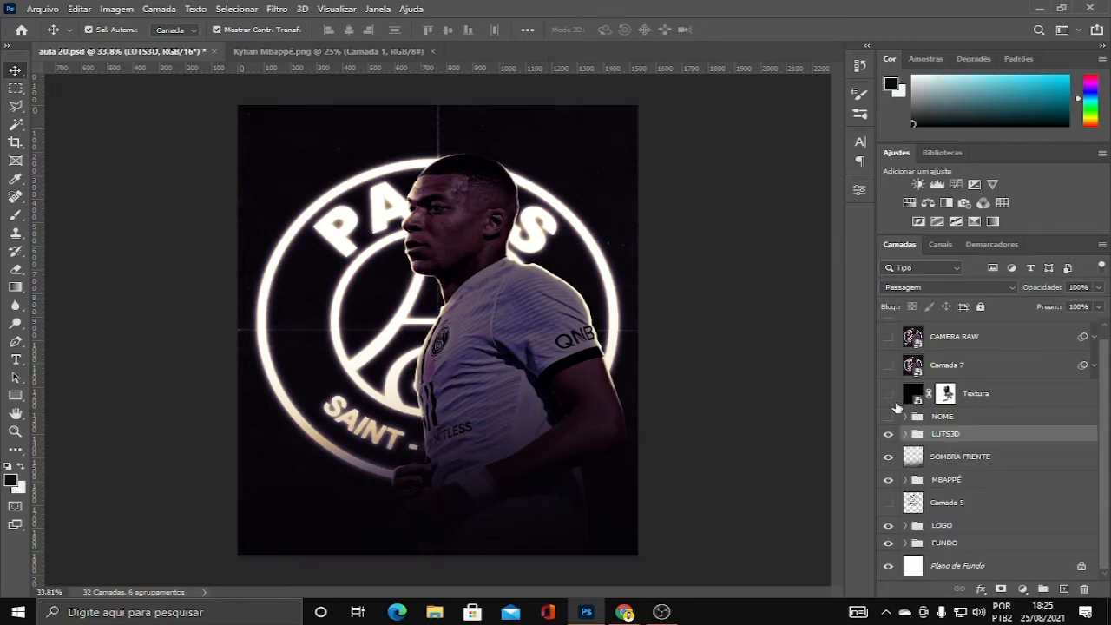
left_click(889, 417)
scroll(325, 492, "up", 3)
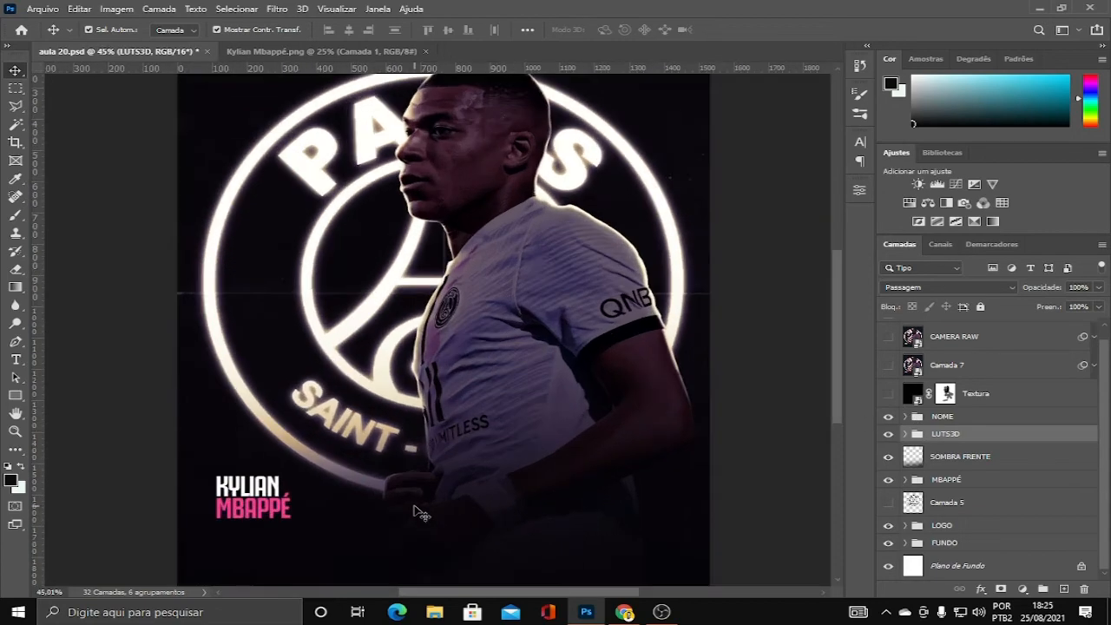
scroll(239, 556, "up", 2)
scroll(261, 439, "up", 1)
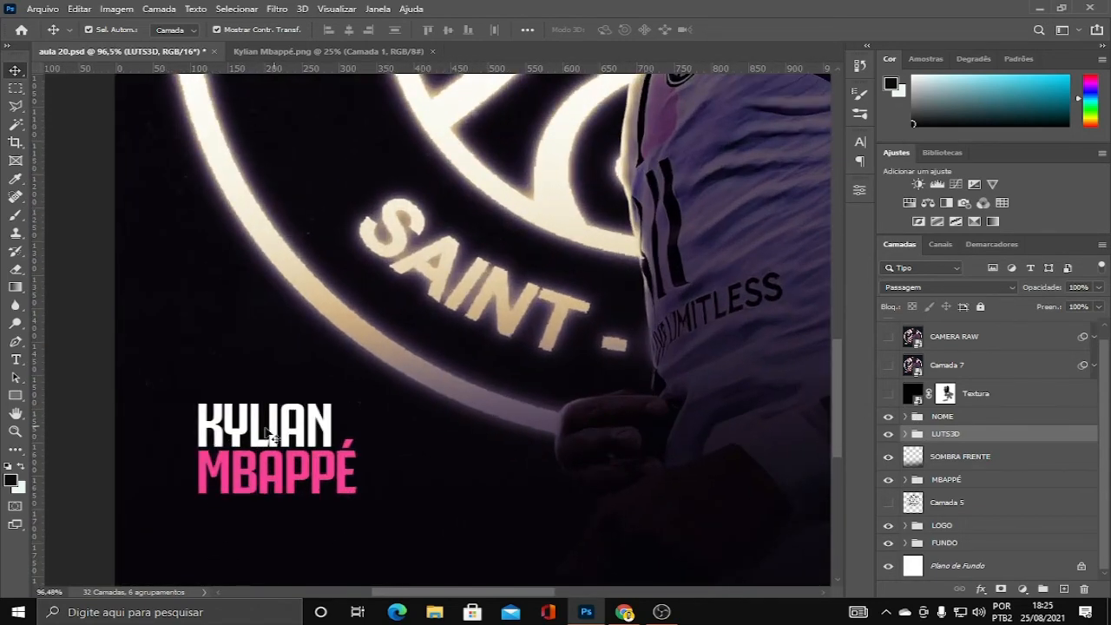
scroll(339, 474, "down", 2)
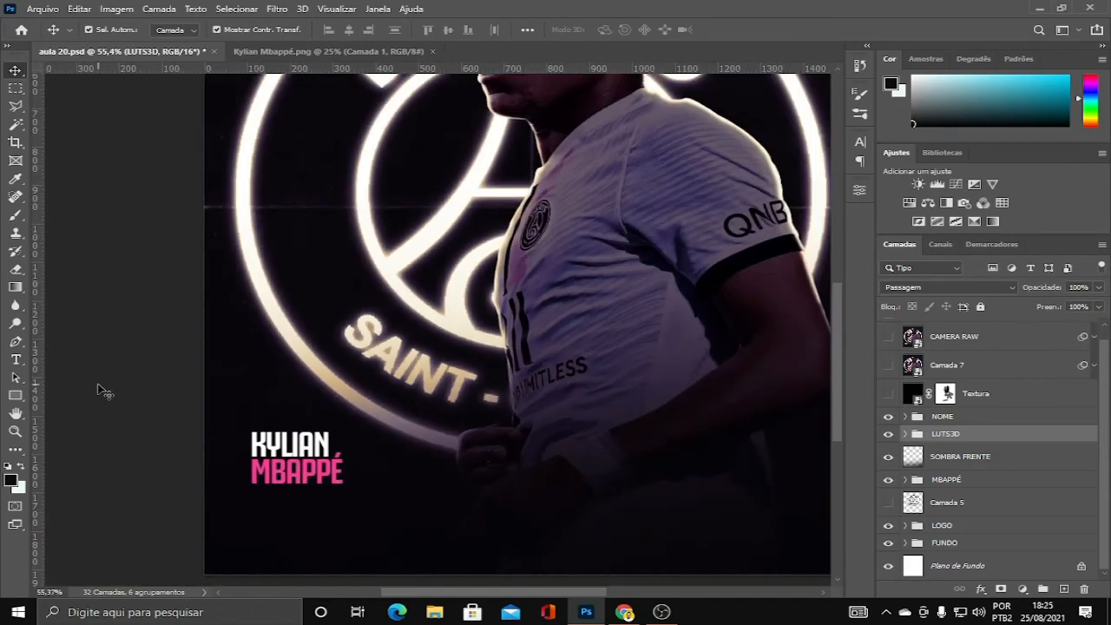
- Check the font settings of the Kylian text without changing it, and collapse and deselect the NOME group
left_click(16, 360)
left_click(290, 445)
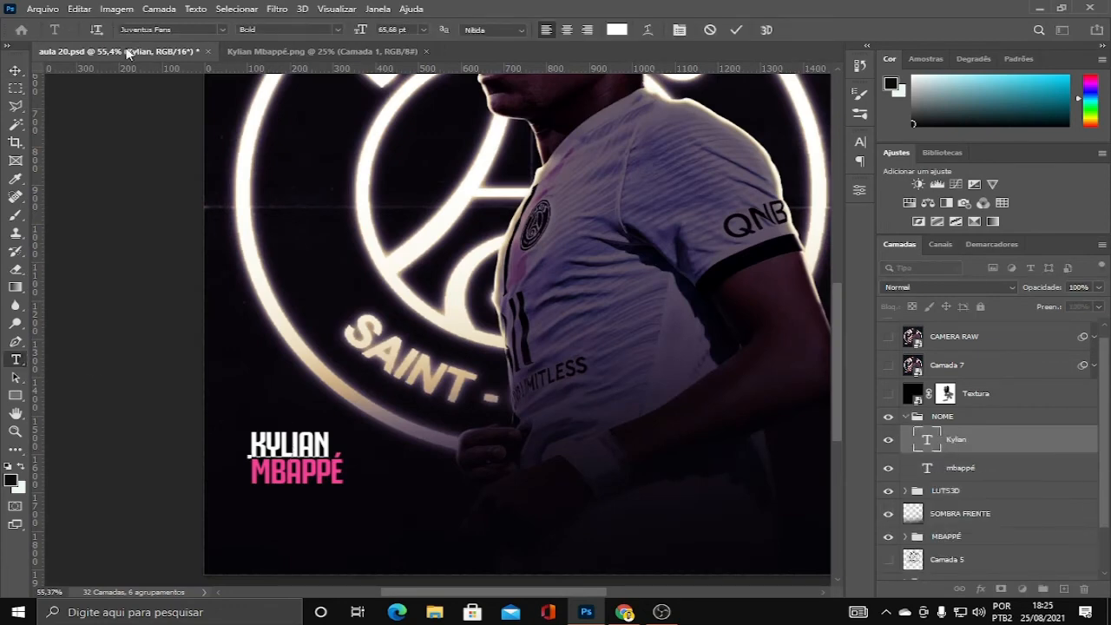
left_click(739, 30)
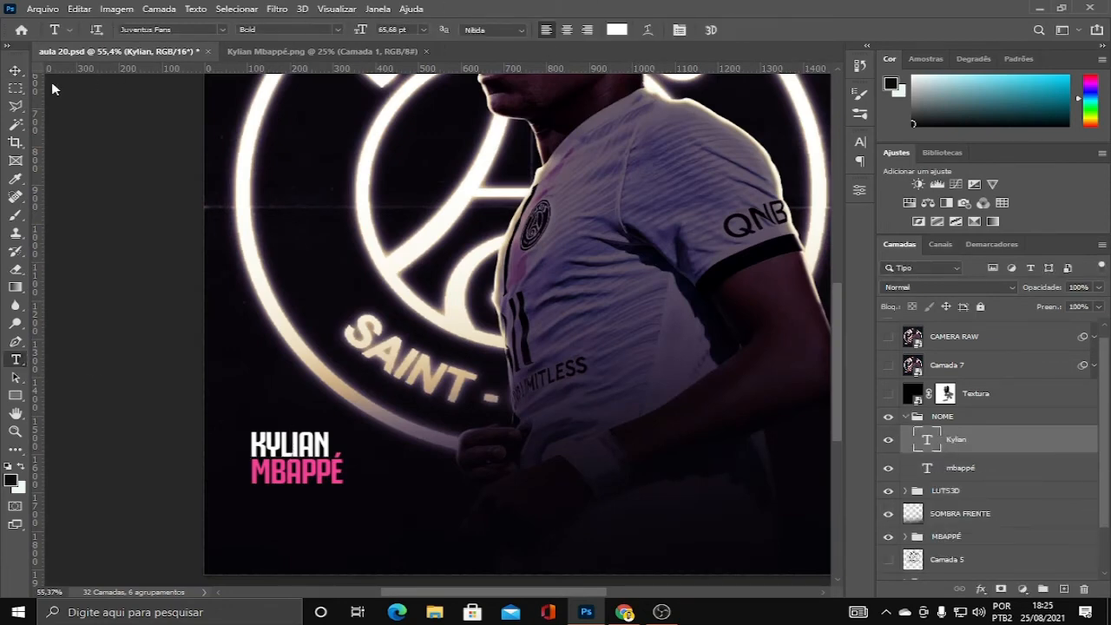
left_click(21, 73)
scroll(287, 408, "down", 2)
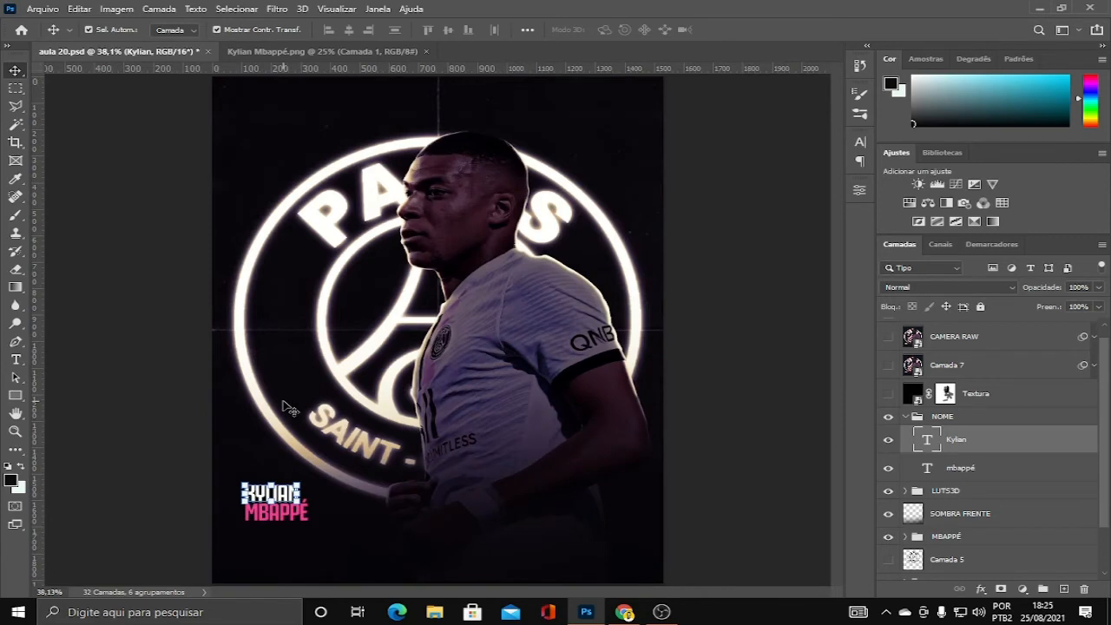
scroll(286, 408, "up", 1)
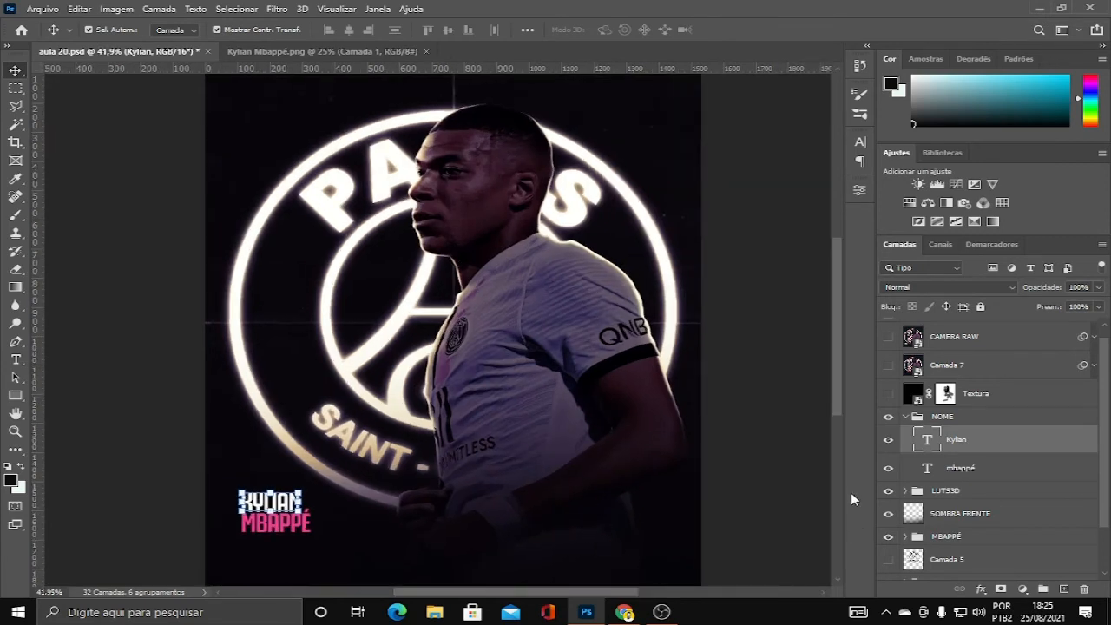
left_click(907, 418)
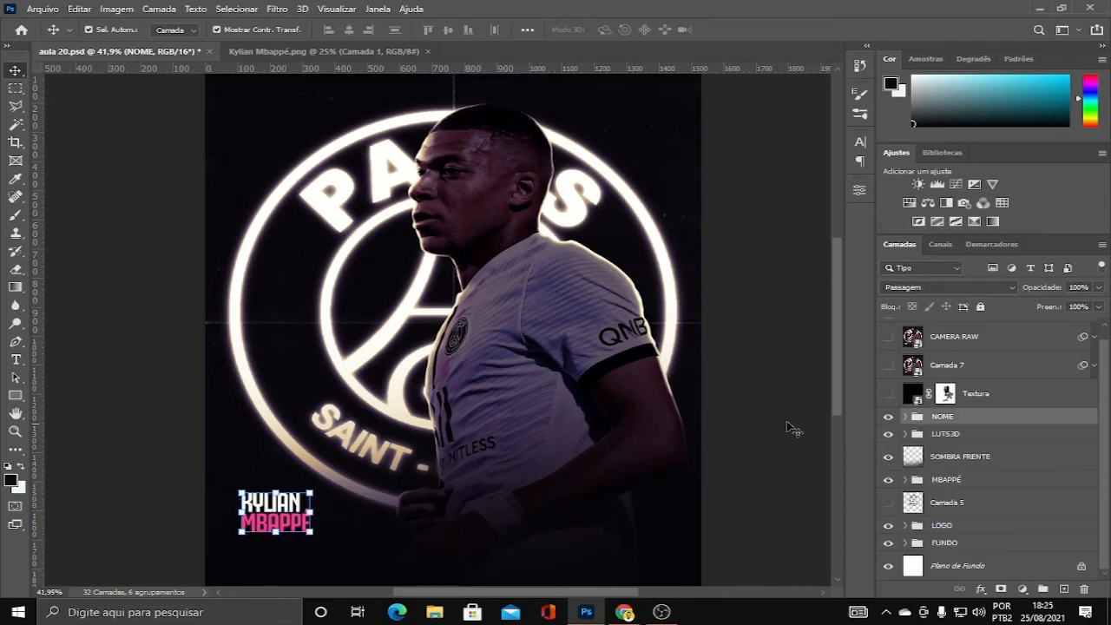
left_click(793, 427)
- Reveal and select the Textura layer and set its blend mode to Divisão
scroll(291, 519, "down", 2)
scroll(290, 519, "up", 2)
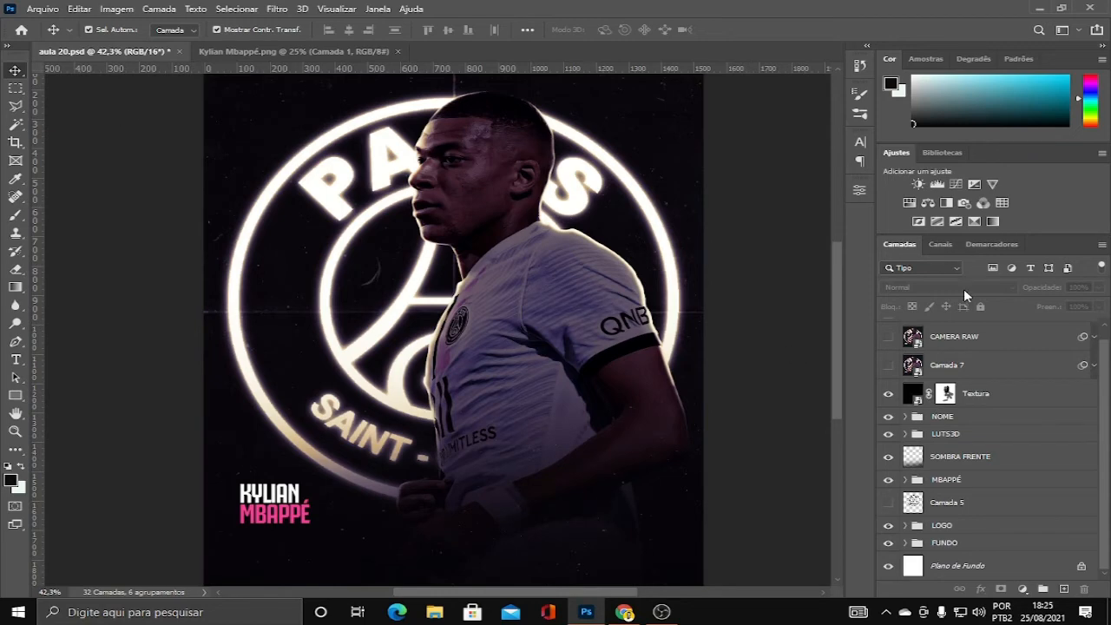
left_click(1018, 395)
left_click(920, 287)
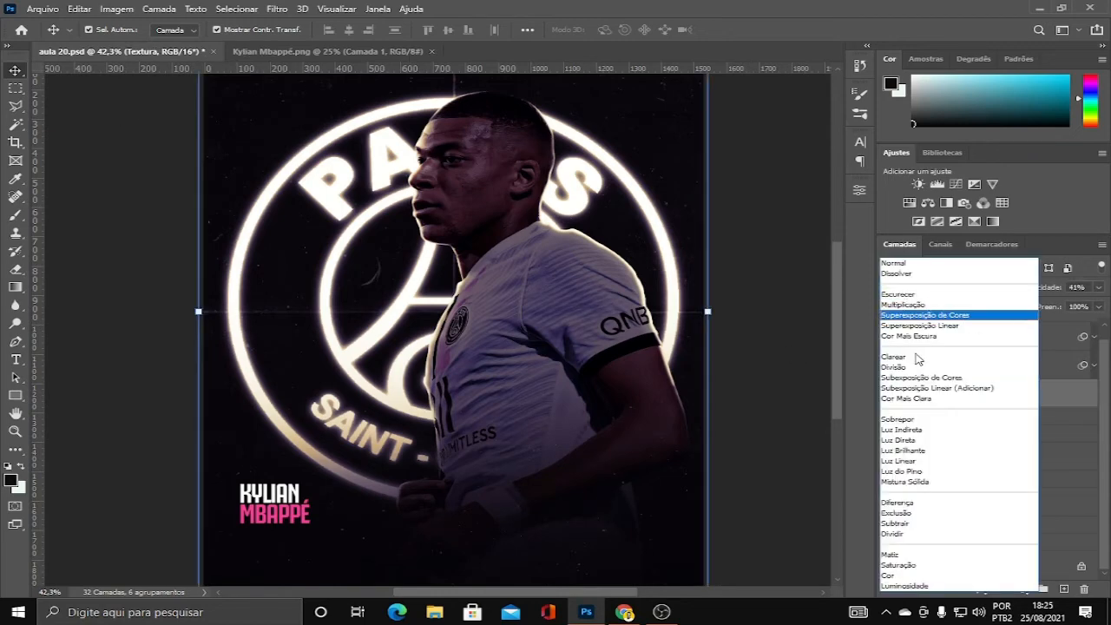
left_click(910, 368)
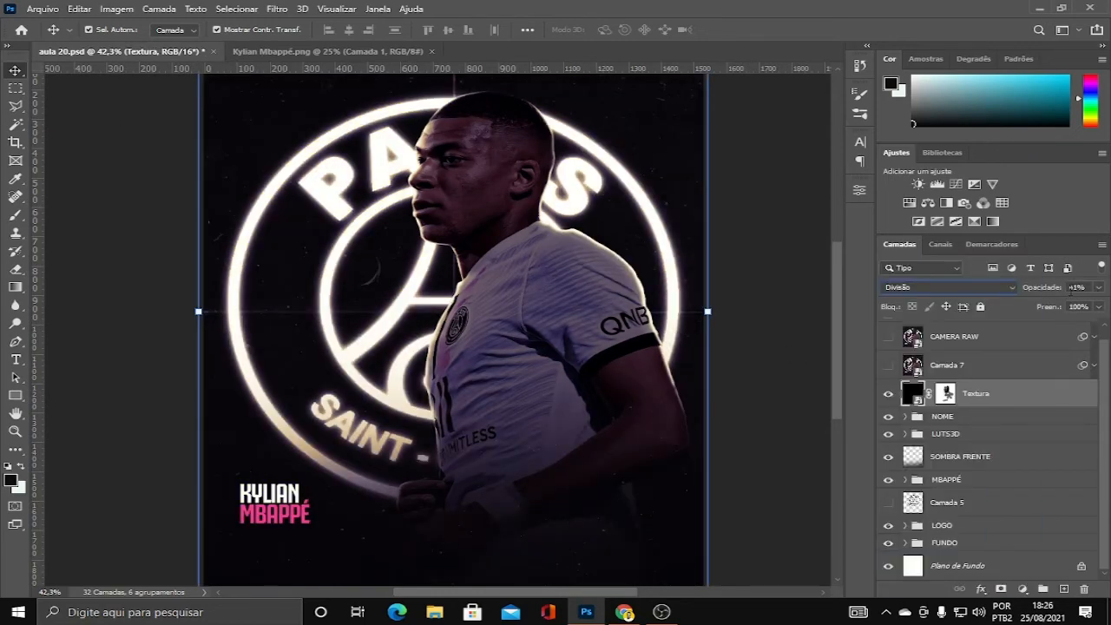
- Inspect the Textura layer's mask without changing it, and deselect the layer
left_click(949, 394)
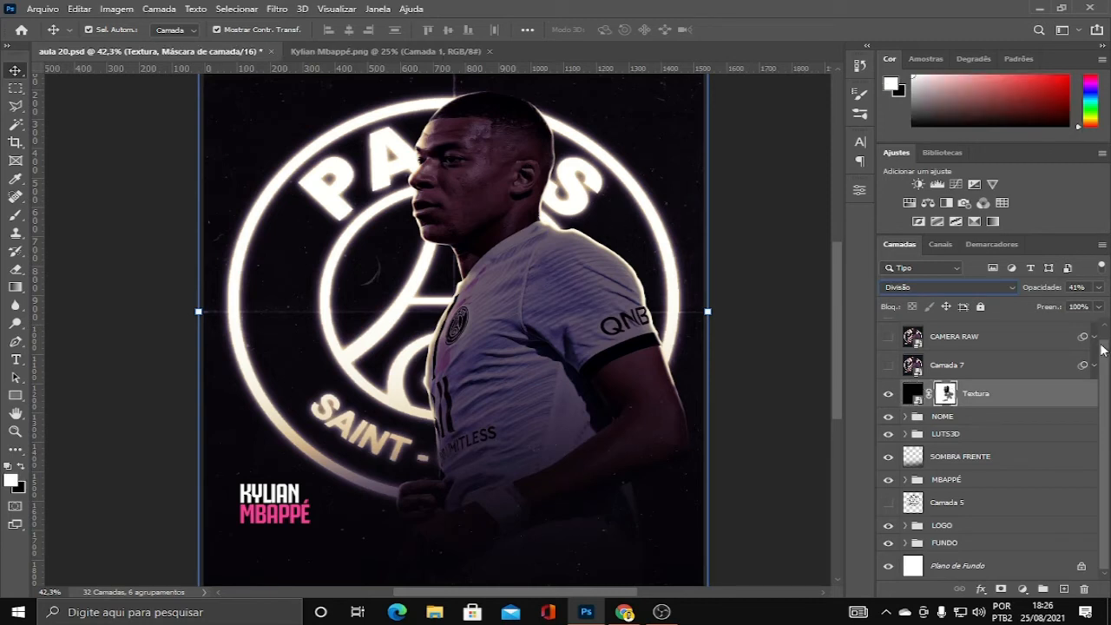
right_click(955, 405)
left_click(955, 407)
left_click(952, 392, "shift")
left_click(752, 315)
scroll(682, 328, "down", 2, "alt")
scroll(469, 292, "up", 1, "alt")
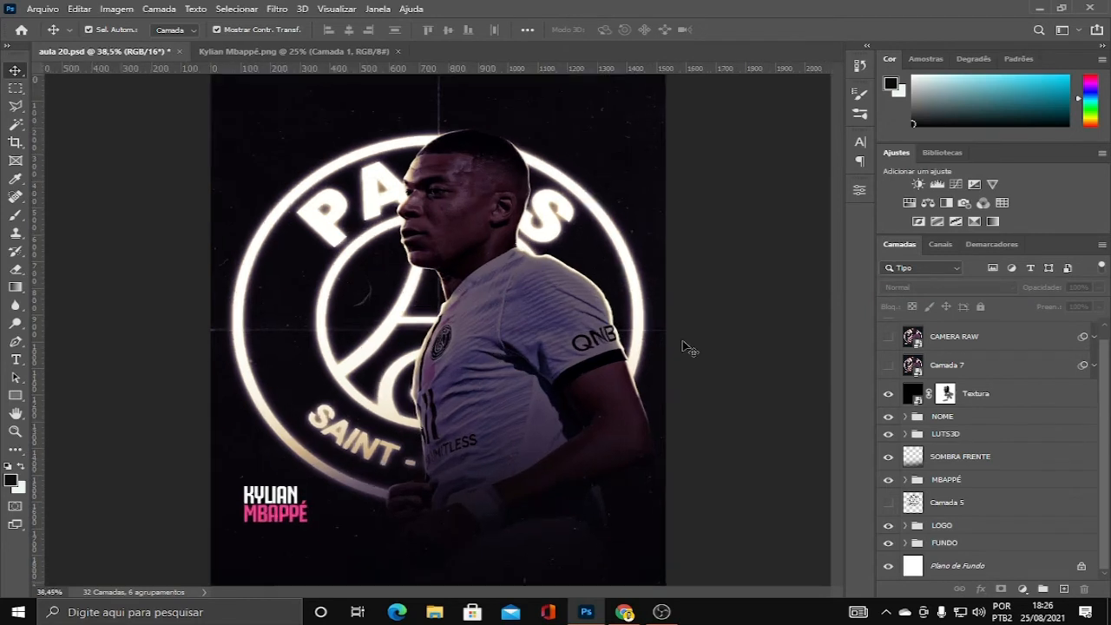
- Examine the commands available for Camada 7, including conversion to a smart object, and close the list
left_click(1011, 398)
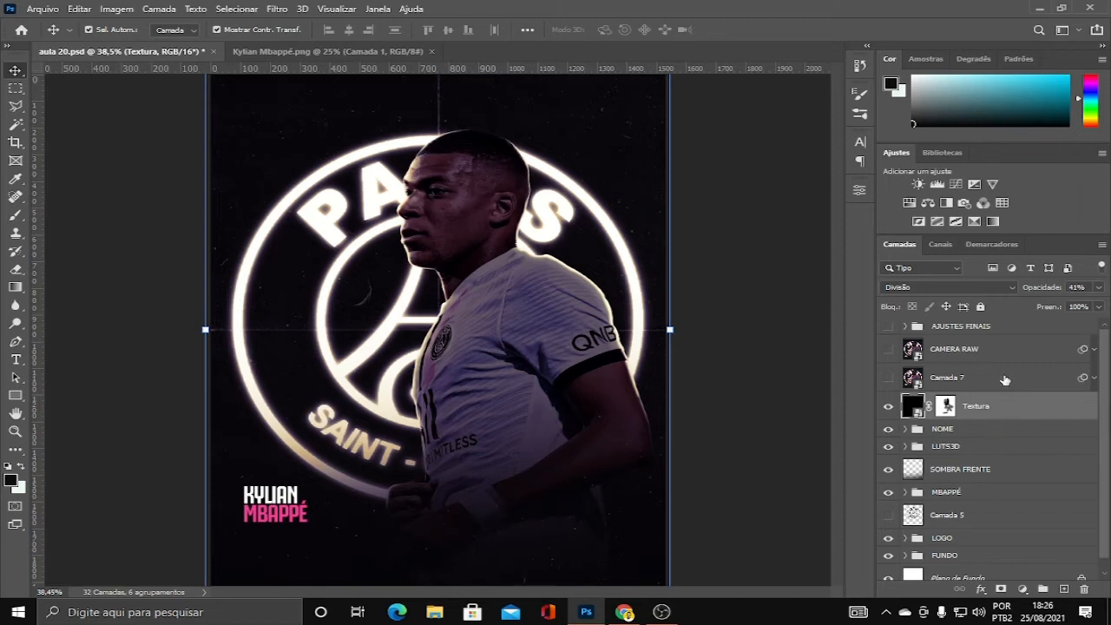
left_click(1006, 381)
right_click(1005, 380)
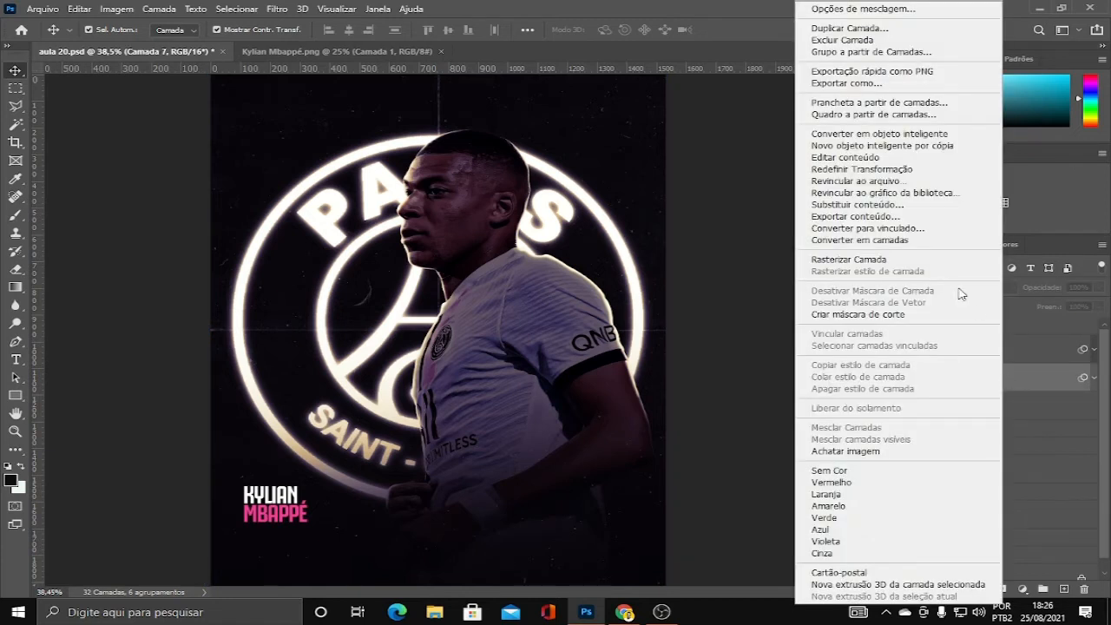
left_click(856, 138)
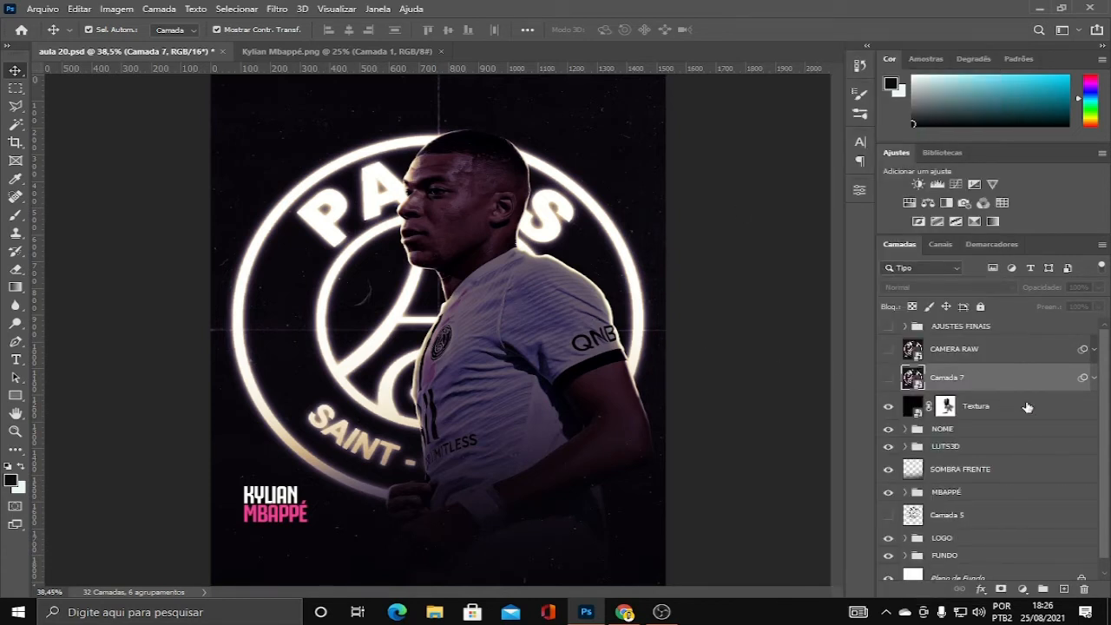
left_click(915, 415)
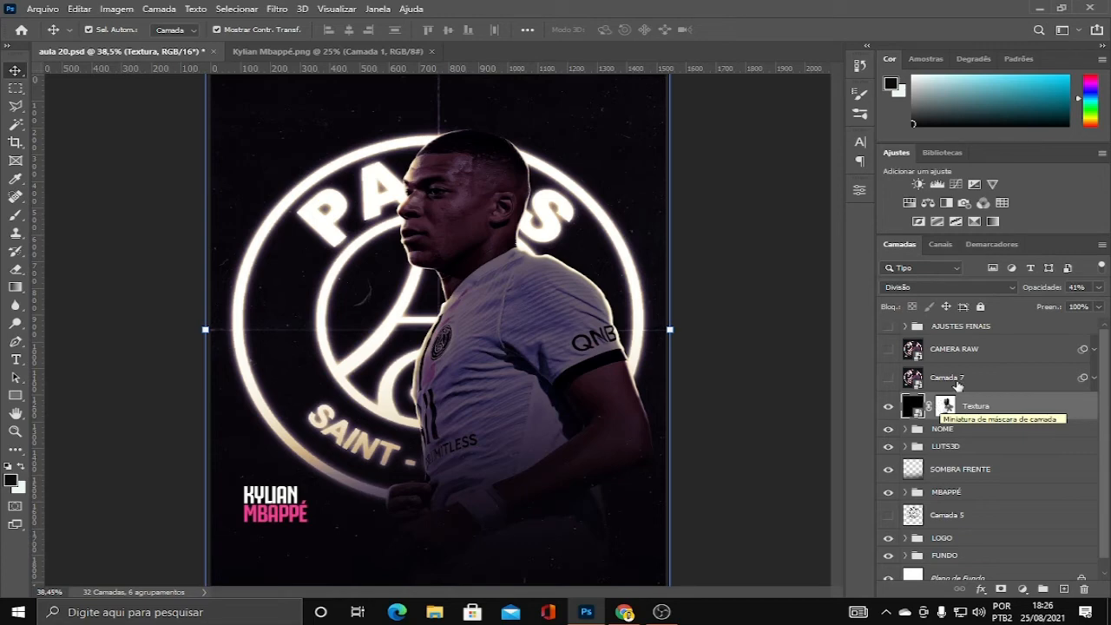
left_click(957, 384)
right_click(981, 385)
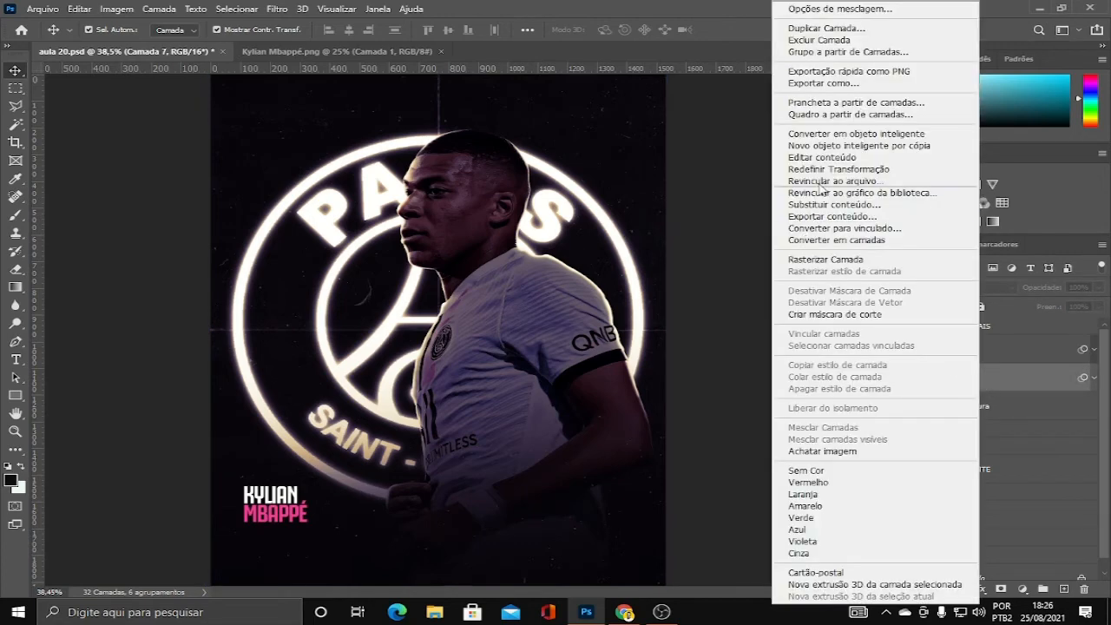
left_click(753, 232)
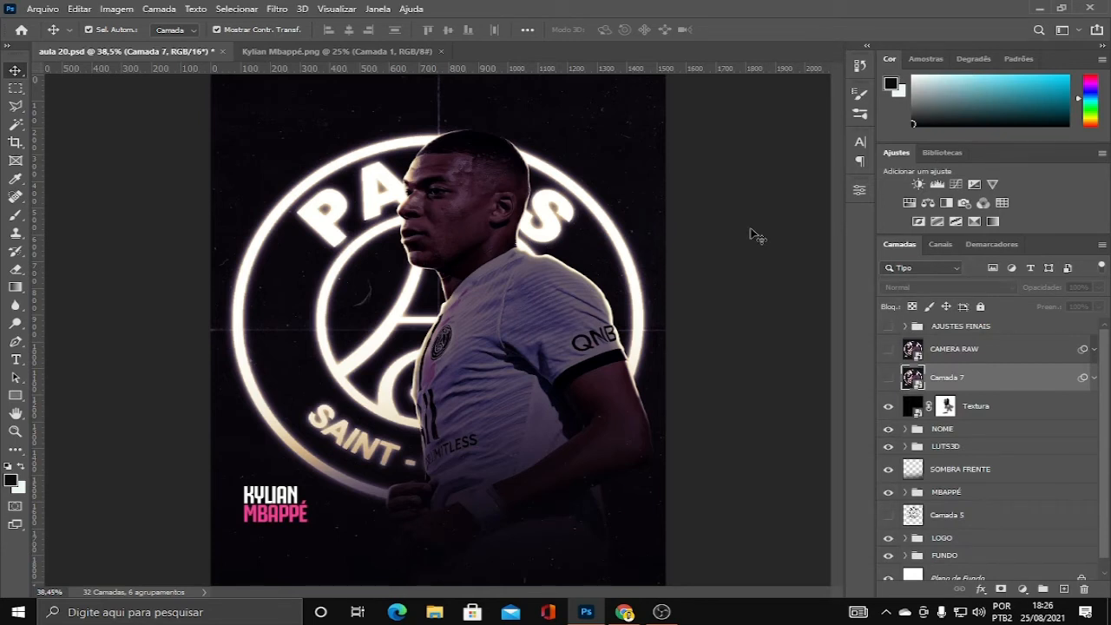
- Reveal Camada 7 and the AJUSTES FINAIS group, and deselect all layers
left_click(889, 377)
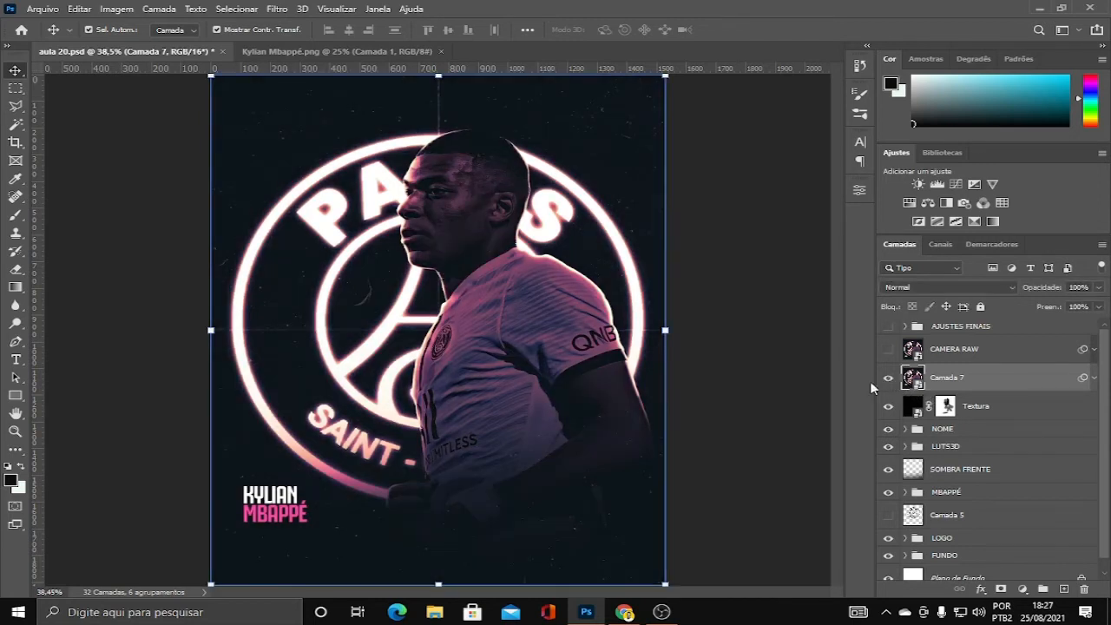
scroll(683, 330, "down", 1)
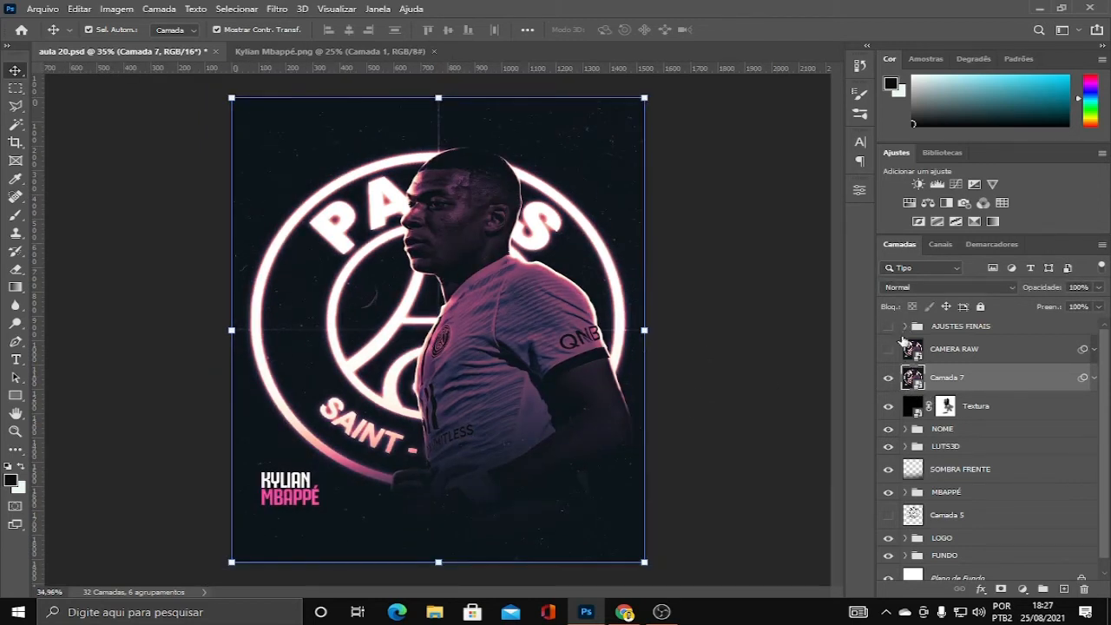
left_click(888, 327)
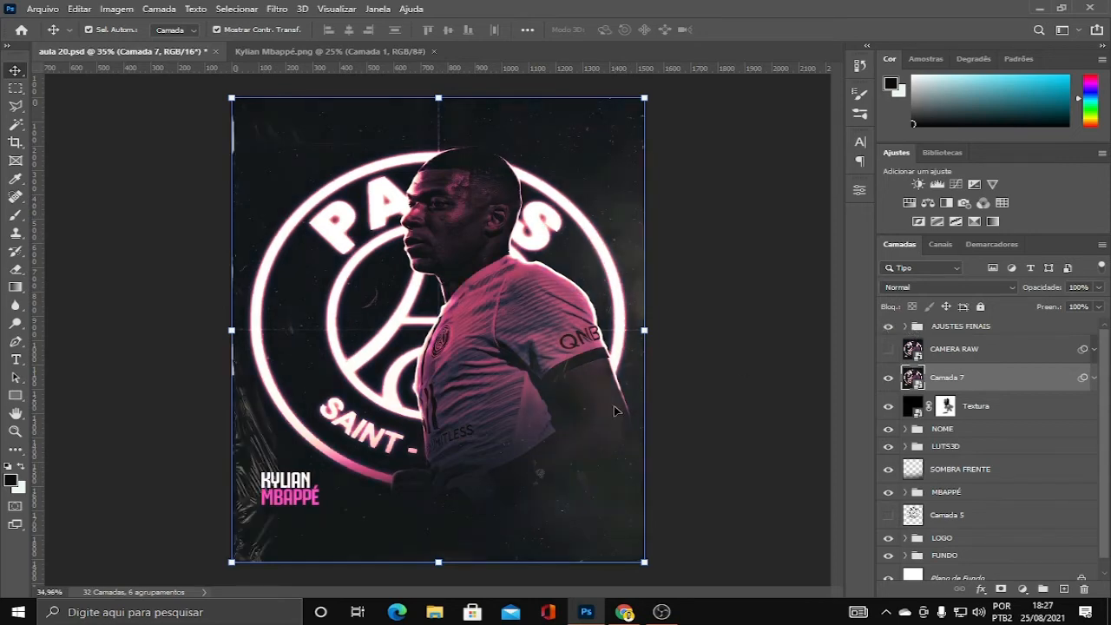
left_click(721, 484)
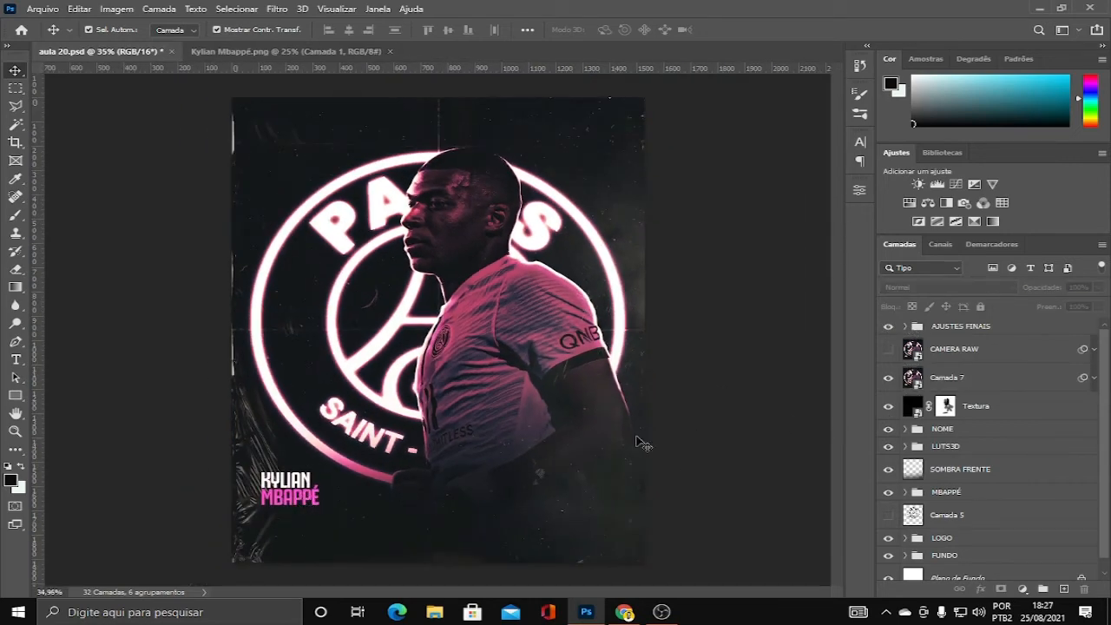
- Preview the CAMERA RAW layer with its uppermost Camera Raw filter off and on, and hide the layer again
left_click(889, 349)
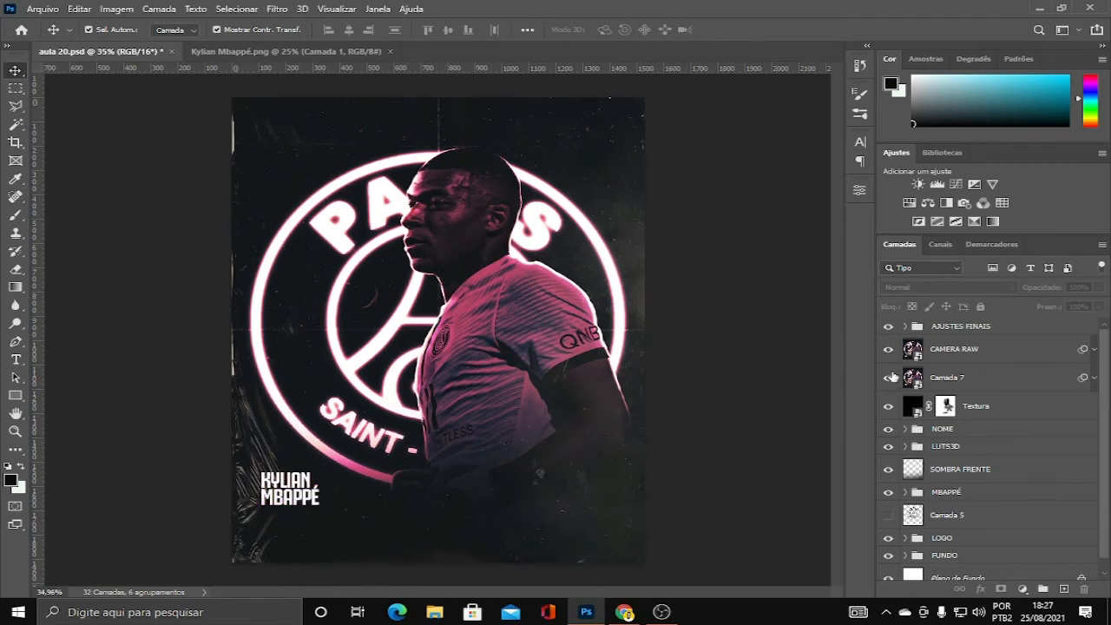
left_click(1092, 351)
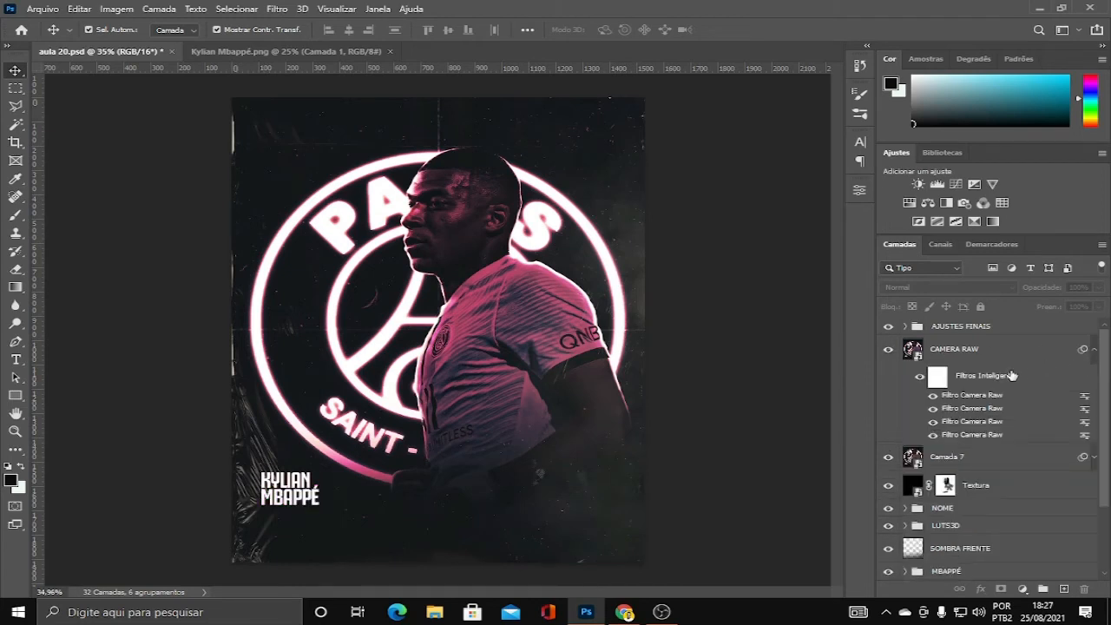
left_click(933, 396)
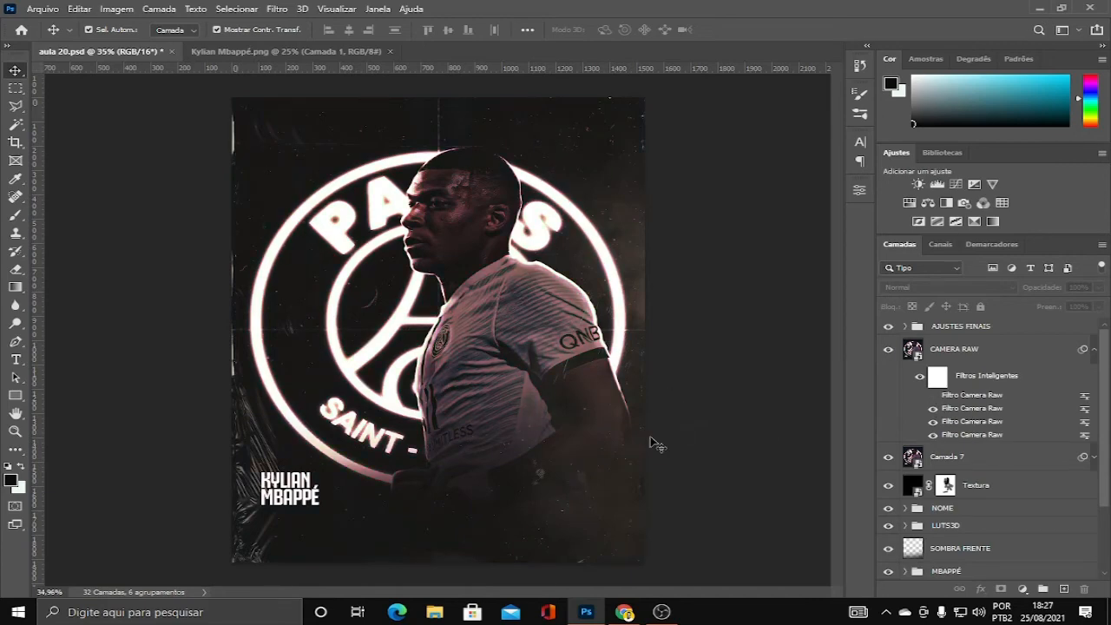
scroll(596, 484, "up", 1)
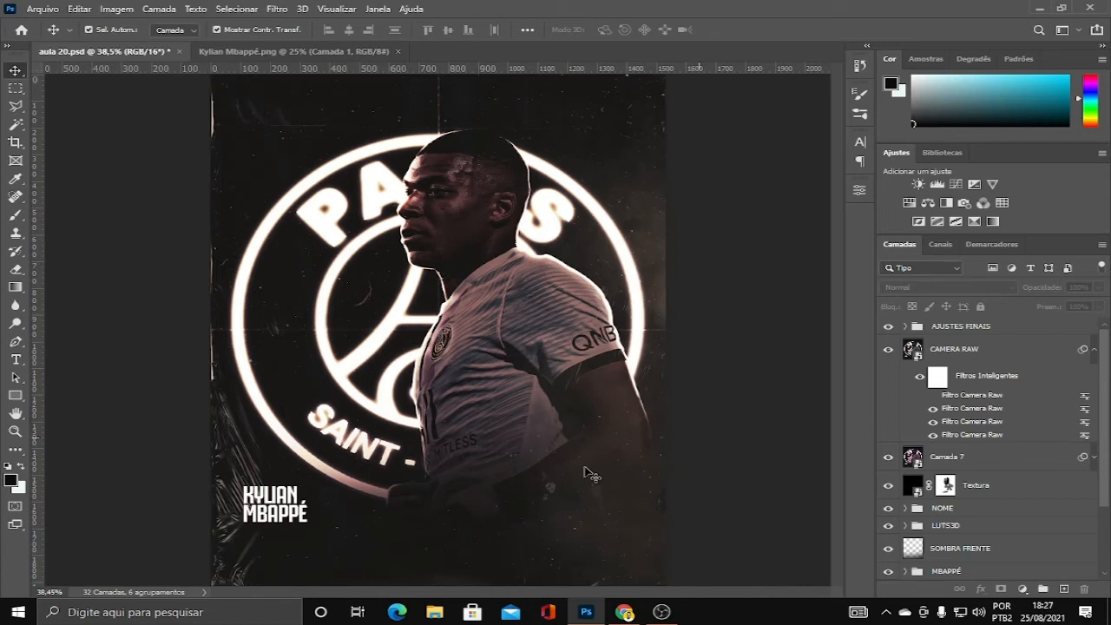
left_click(935, 397)
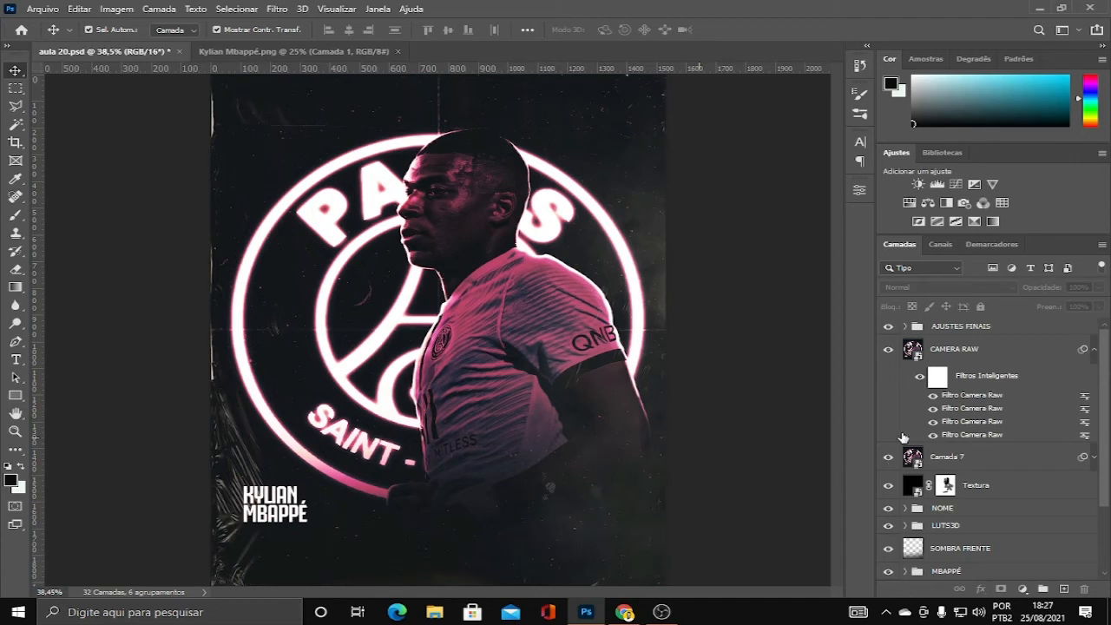
left_click(887, 349)
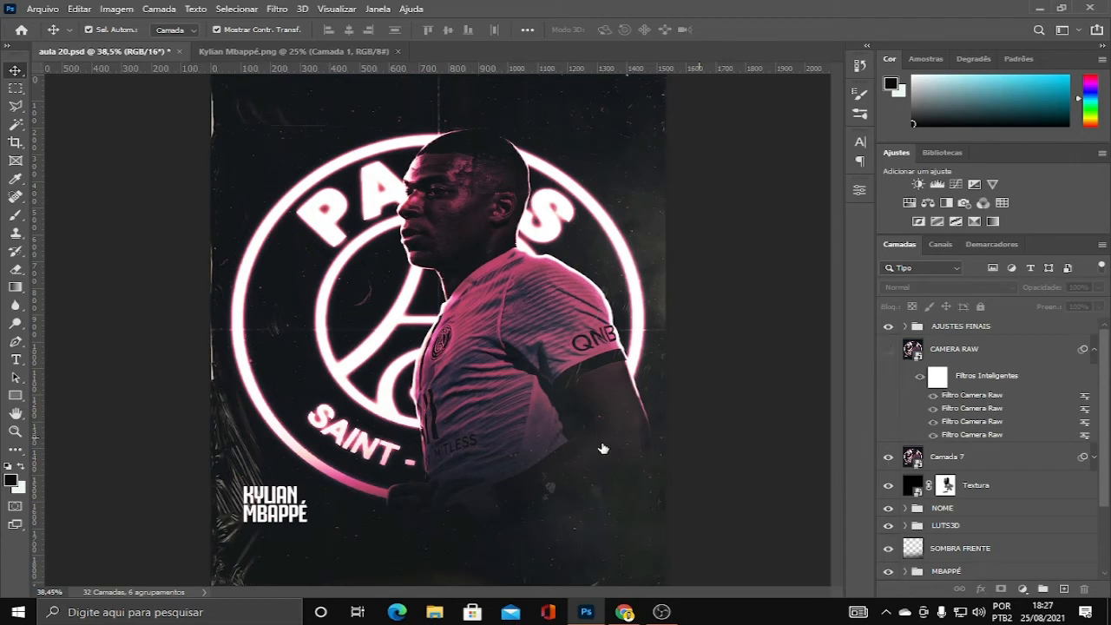
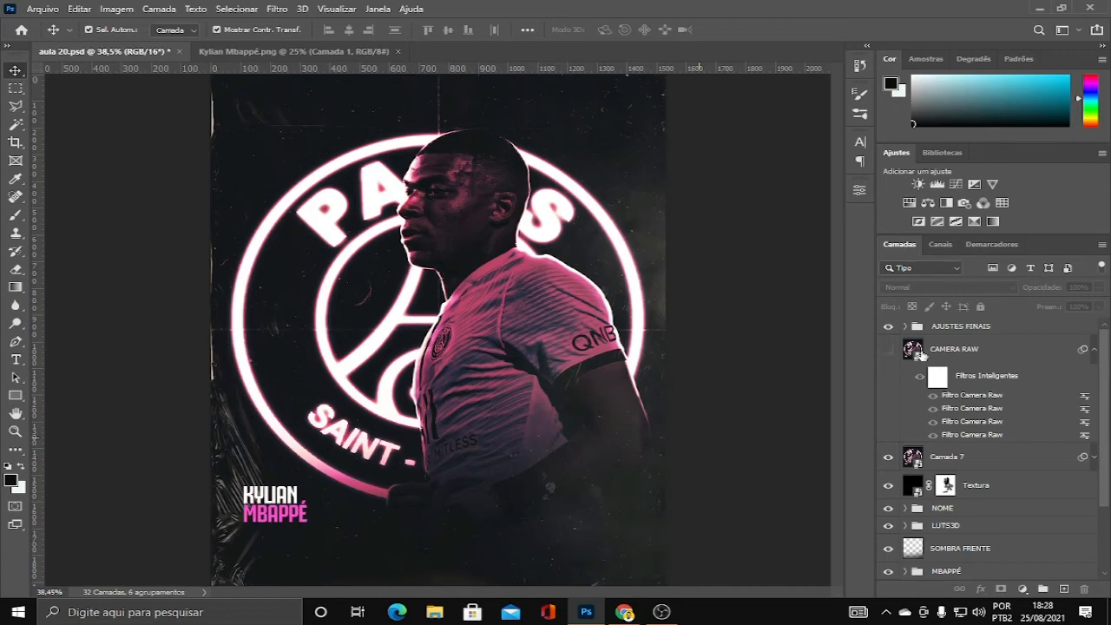
- Expand Camada 7's smart filters and open the lowest Camera Raw filter for editing
left_click(952, 437)
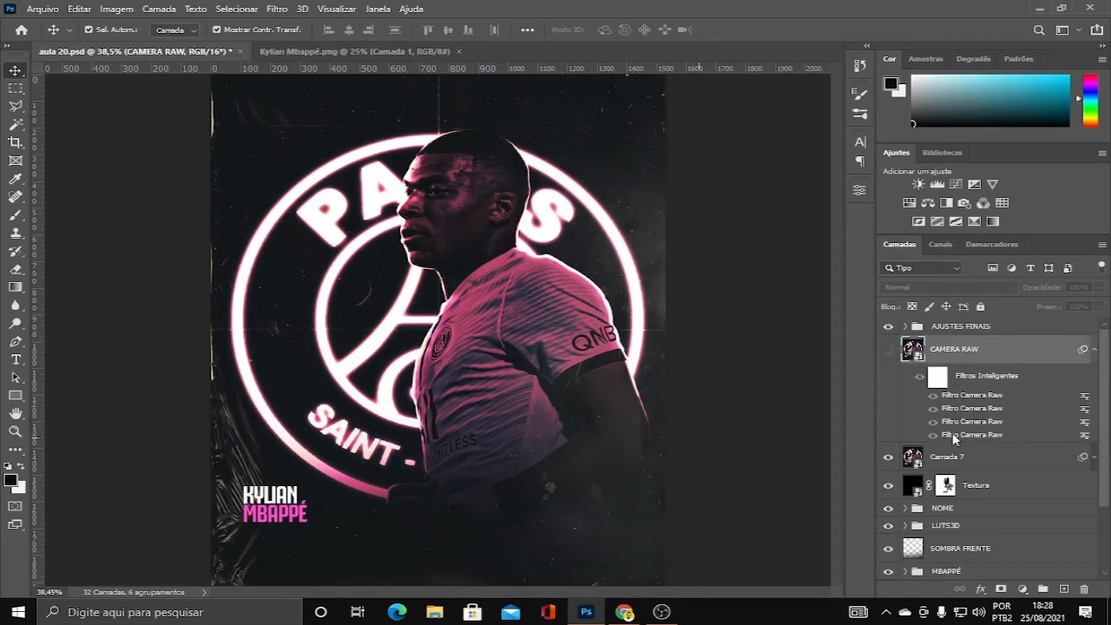
double_click(953, 433)
left_click(1094, 459)
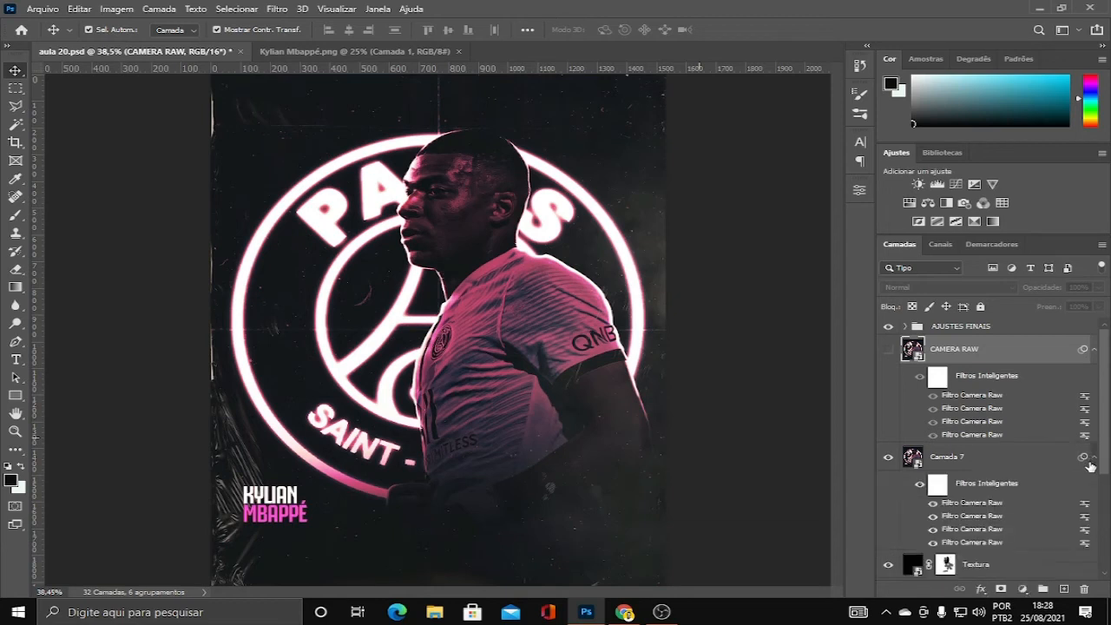
scroll(1093, 452, "down", 1)
scroll(1029, 484, "down", 2)
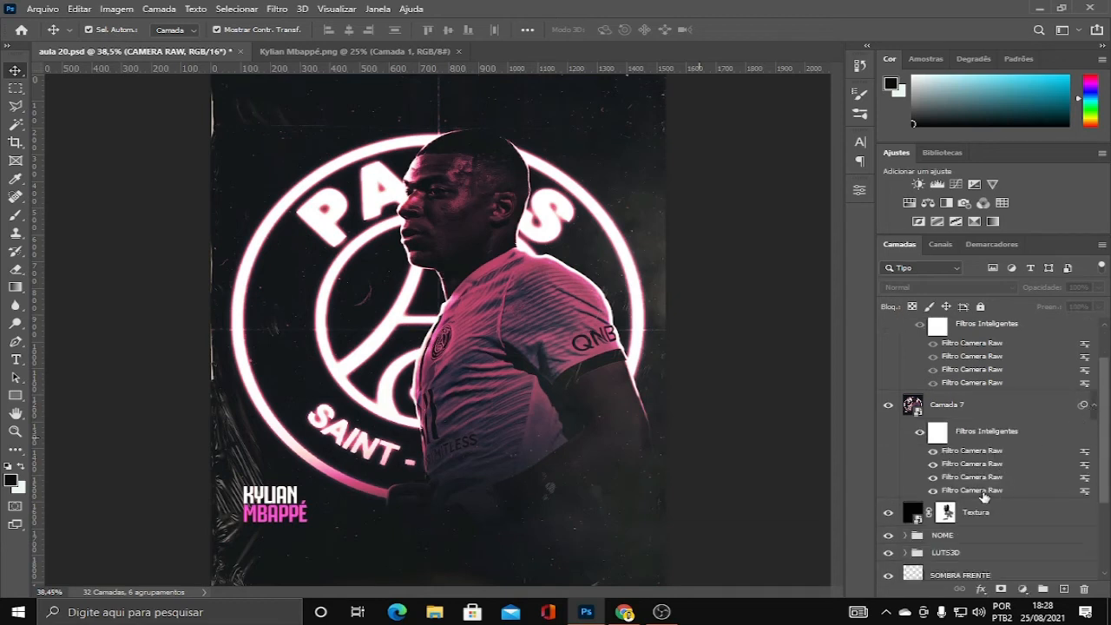
left_click(980, 494)
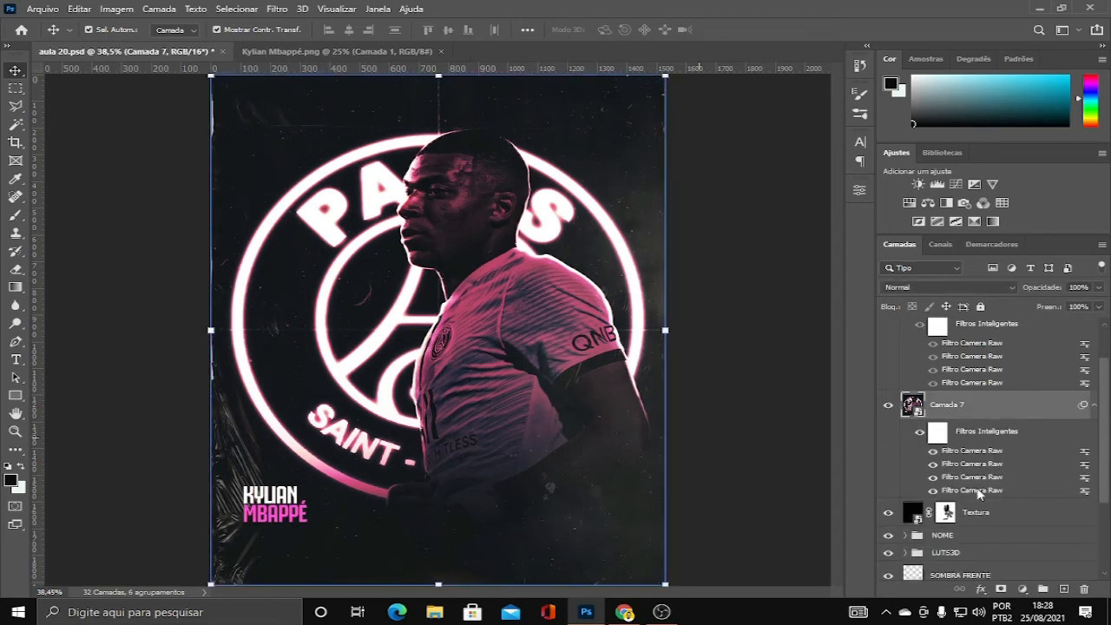
double_click(980, 491)
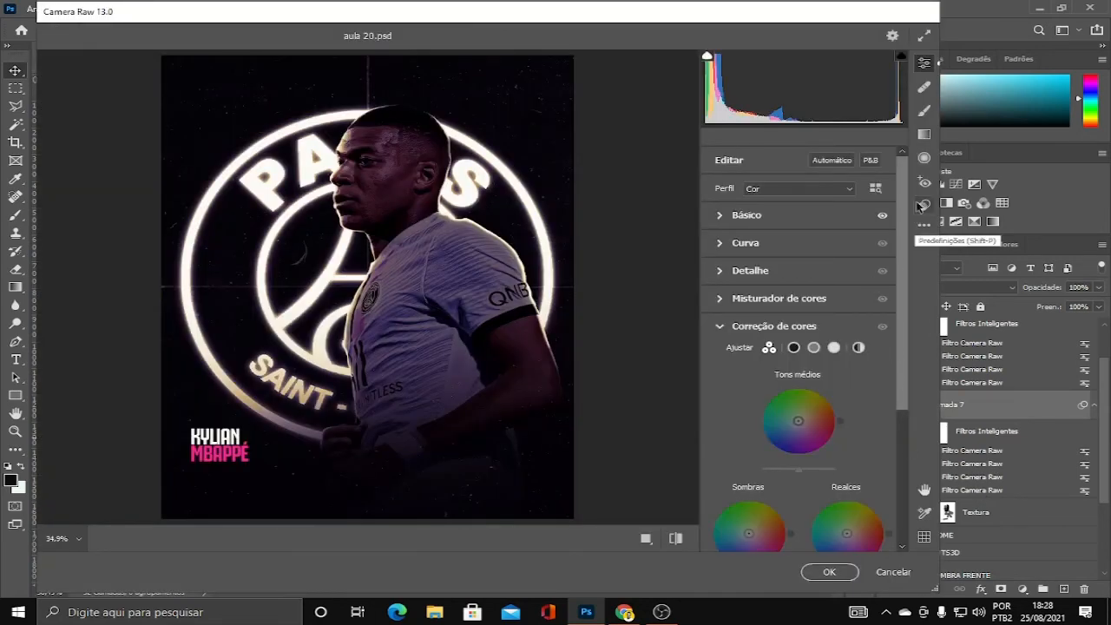
- Apply the Simples e verde preset from the Criativa set to the Camera Raw filter, and deselect the layer
left_click(921, 211)
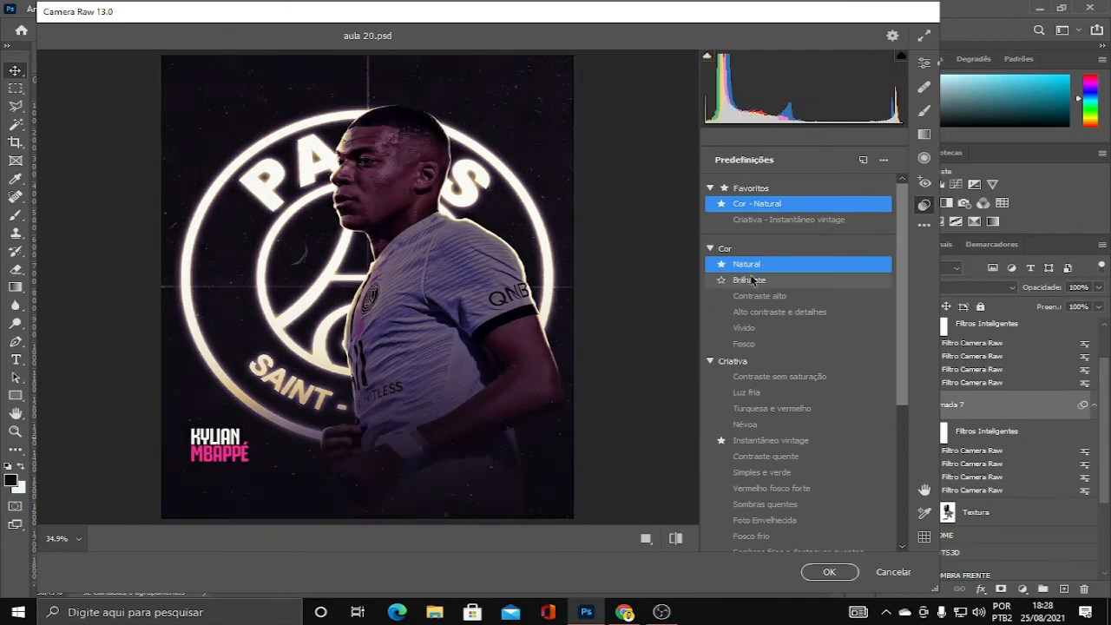
scroll(848, 364, "down", 1)
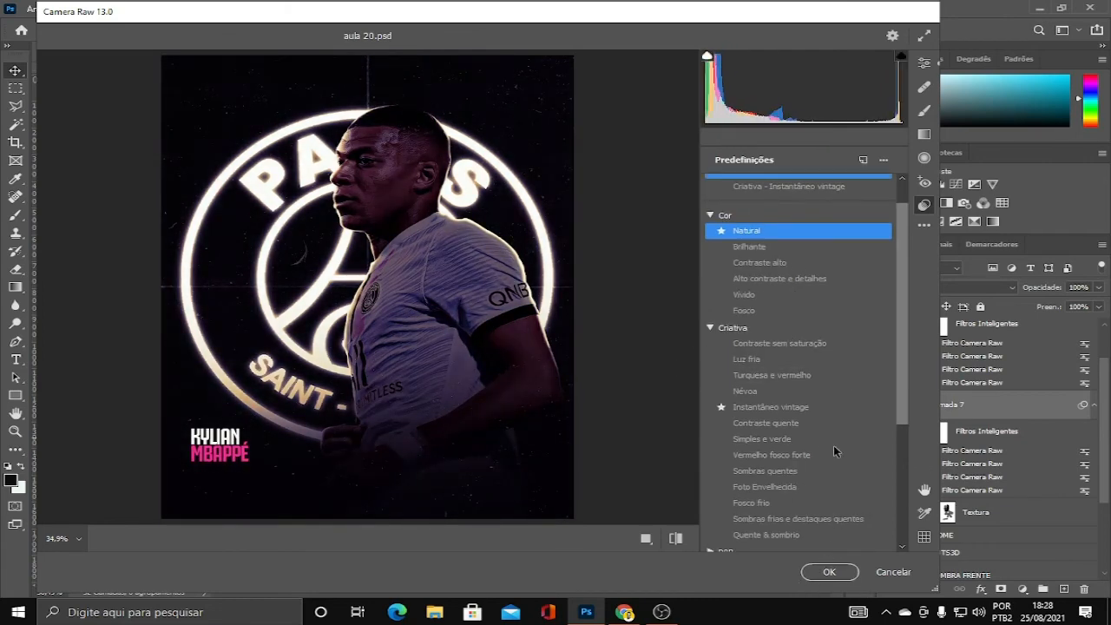
scroll(855, 406, "down", 1)
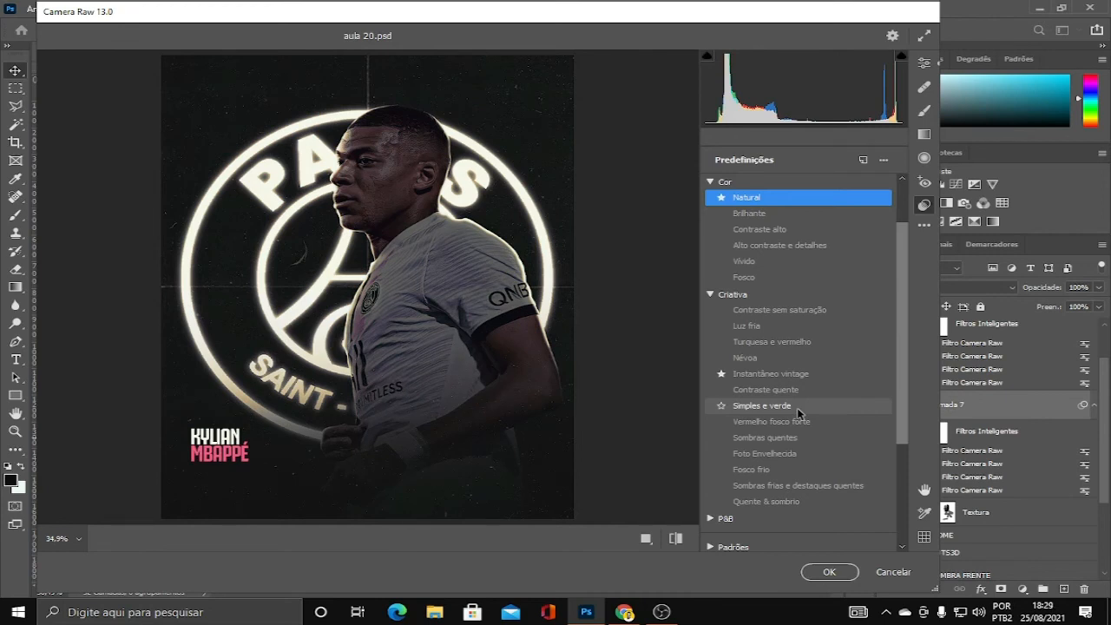
left_click(762, 406)
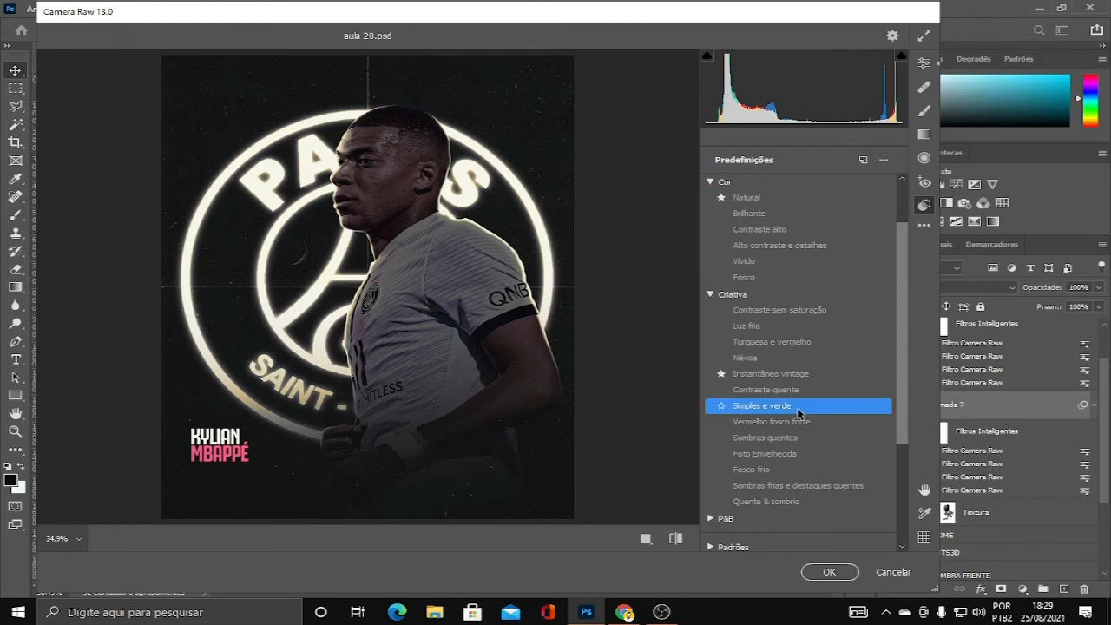
left_click(826, 572)
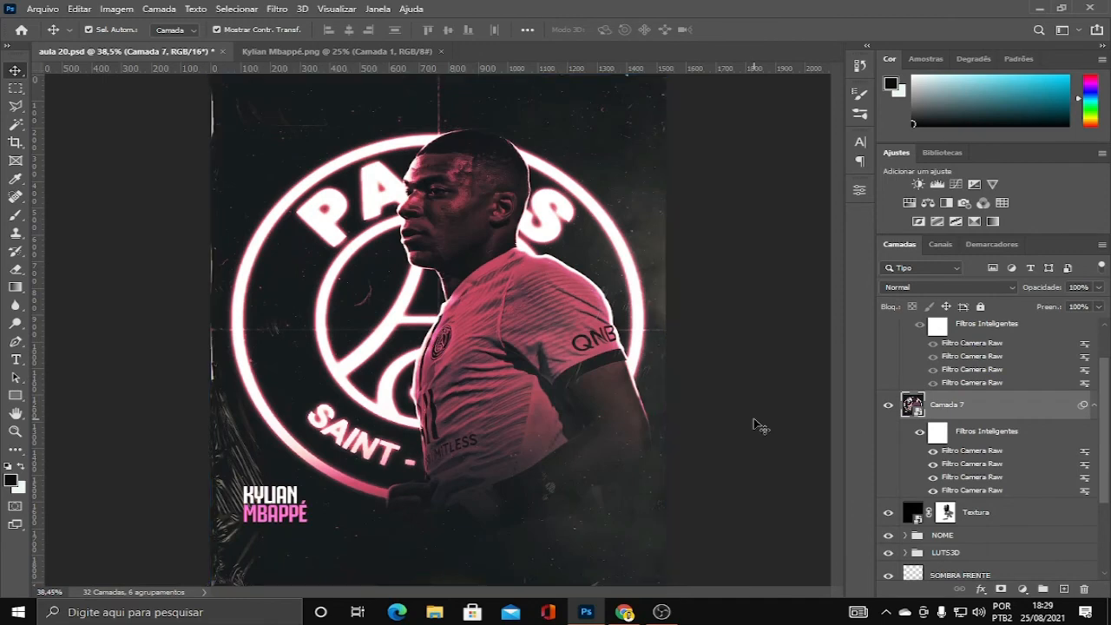
left_click(757, 425)
scroll(792, 436, "down", 1)
scroll(792, 436, "down", 1)
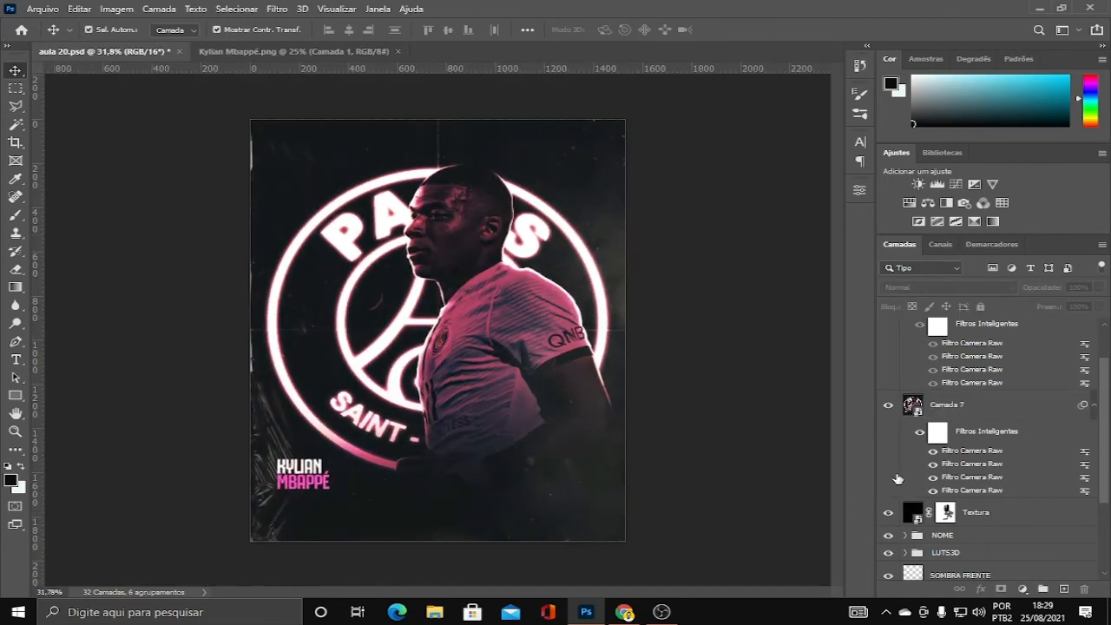
scroll(721, 442, "up", 3)
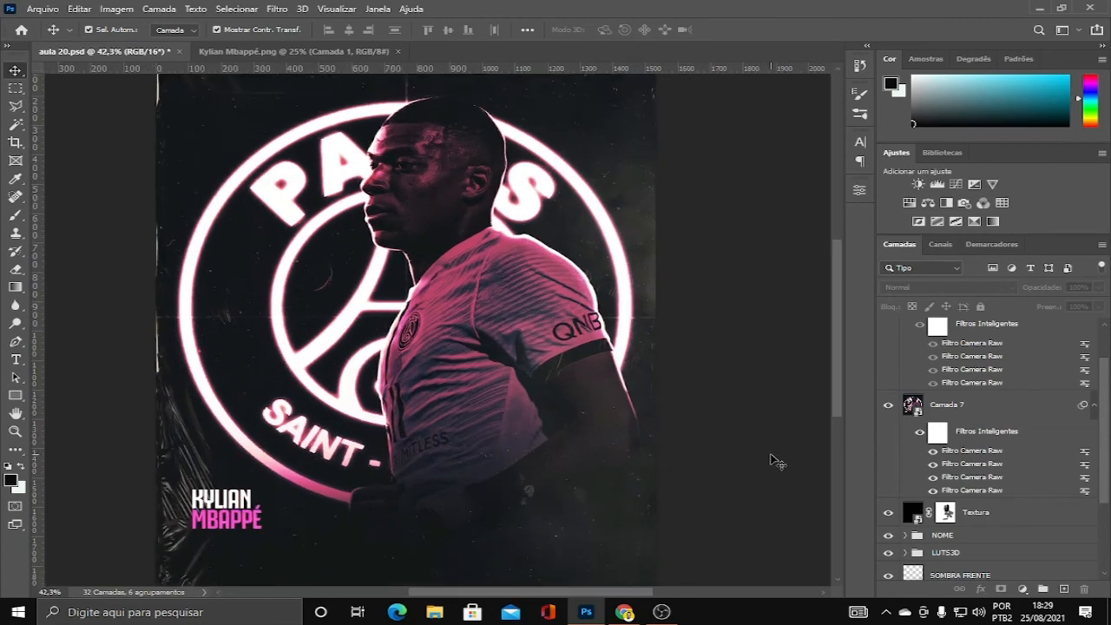
- Preview the Antigo profiles in a Camera Raw filter for Camada 7, and cancel the filter
left_click(980, 451)
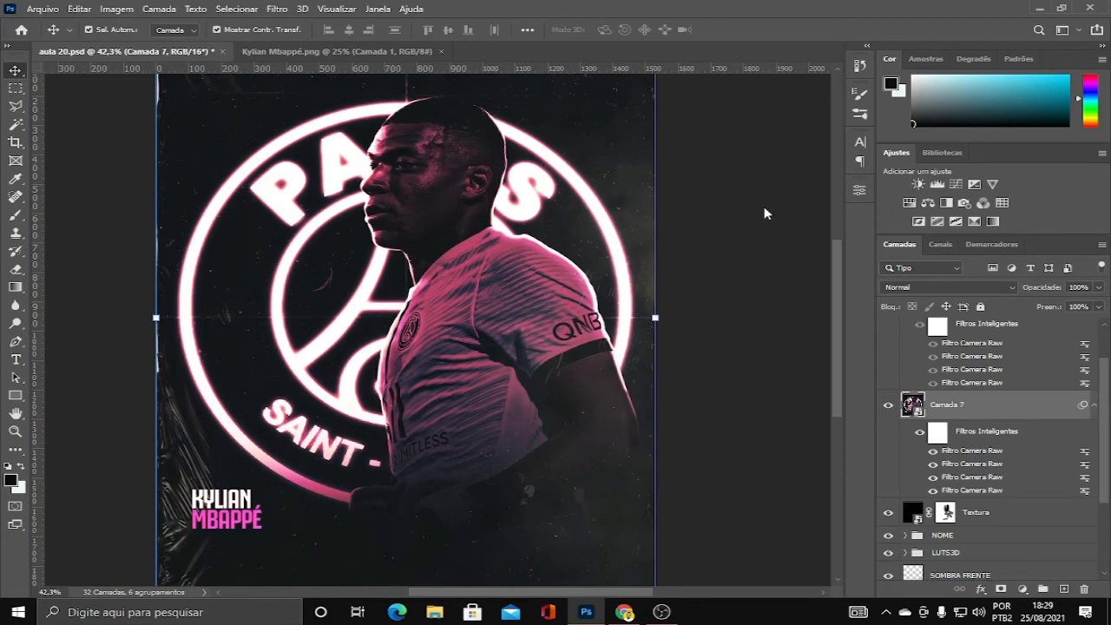
key("ctrl+shift+a")
left_click(805, 189)
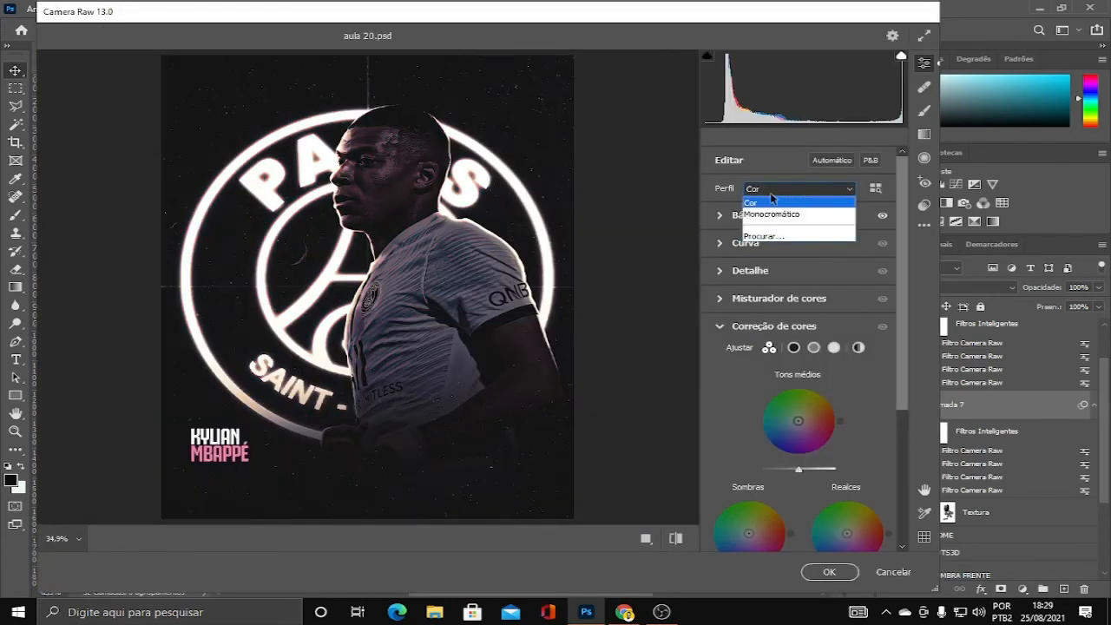
left_click(804, 236)
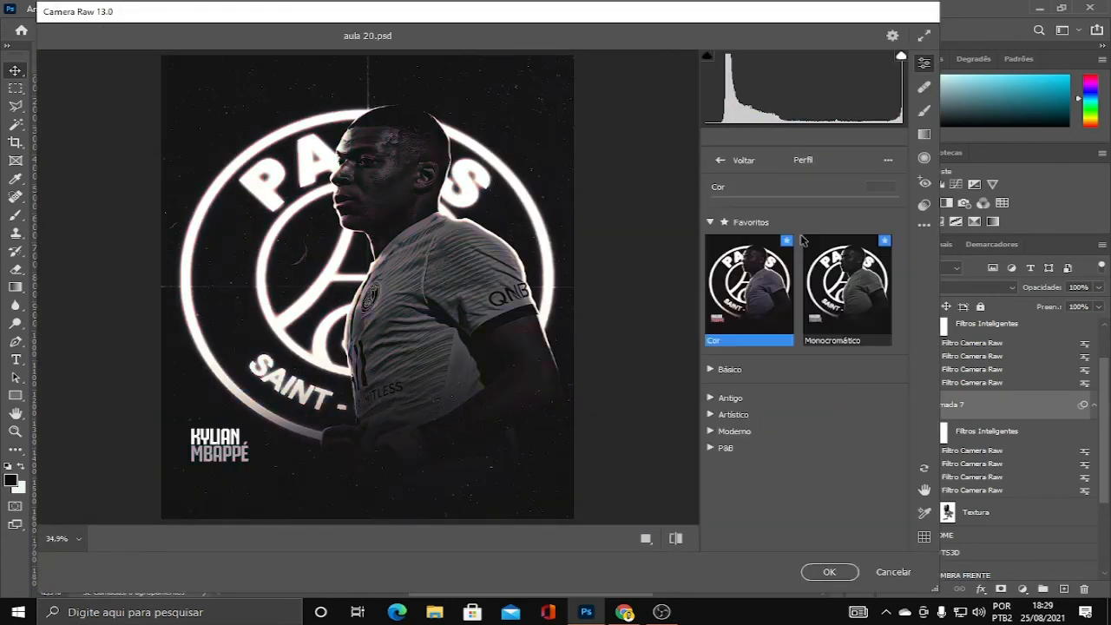
left_click(732, 400)
scroll(796, 460, "down", 2)
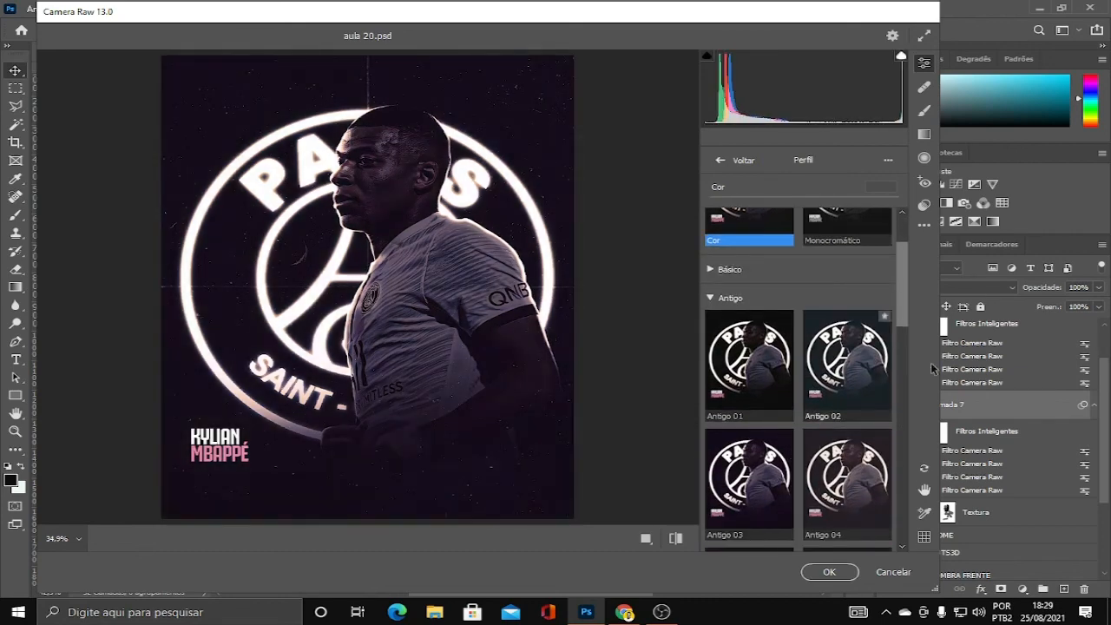
left_click(894, 572)
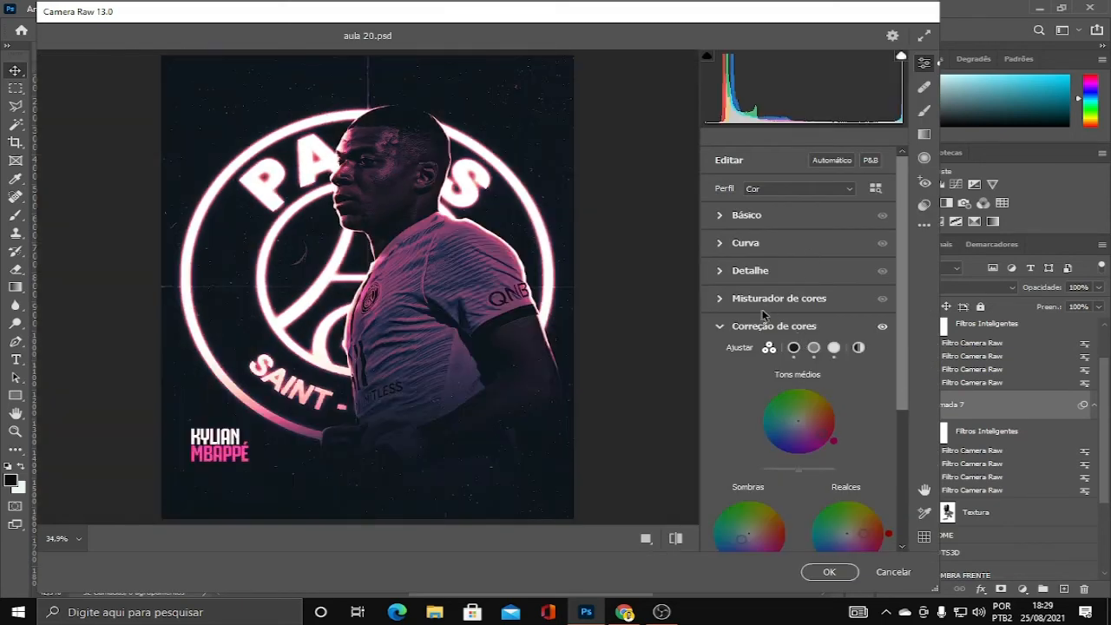
- Examine the Correção de cores wheels in Camada 7's uppermost Camera Raw filter, cancel without changes, and deselect the layer
scroll(792, 299, "down", 3)
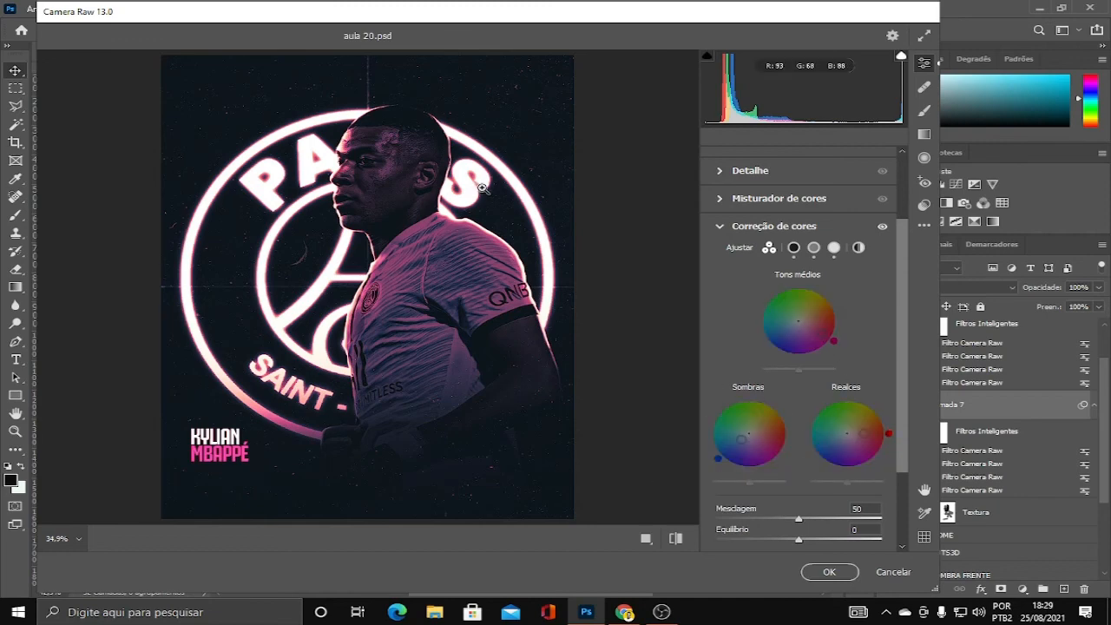
left_click(903, 573)
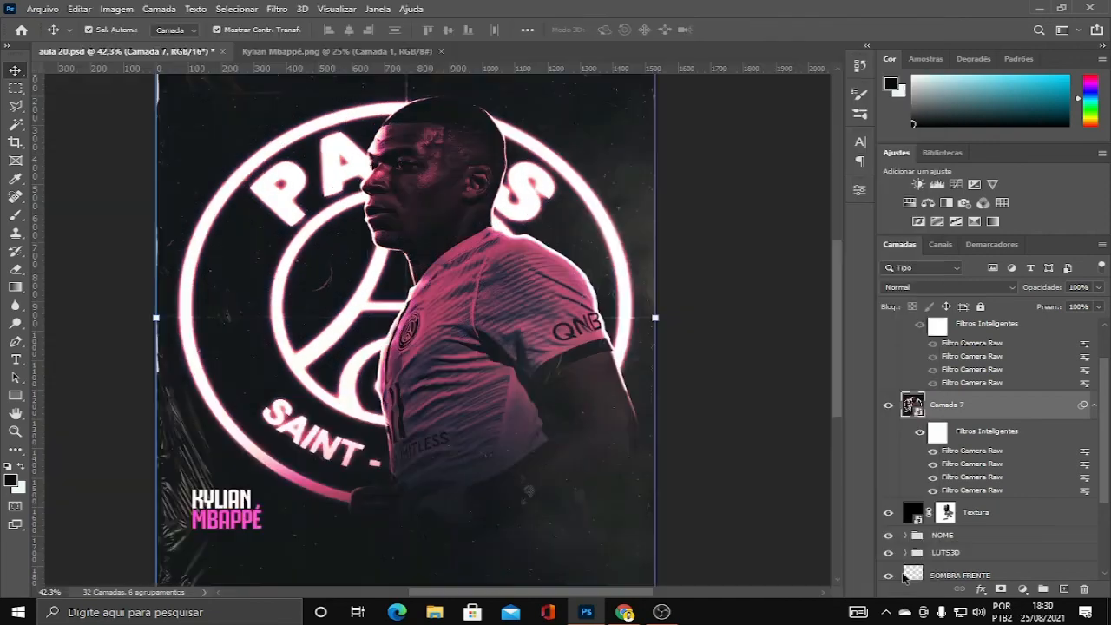
left_click(758, 363)
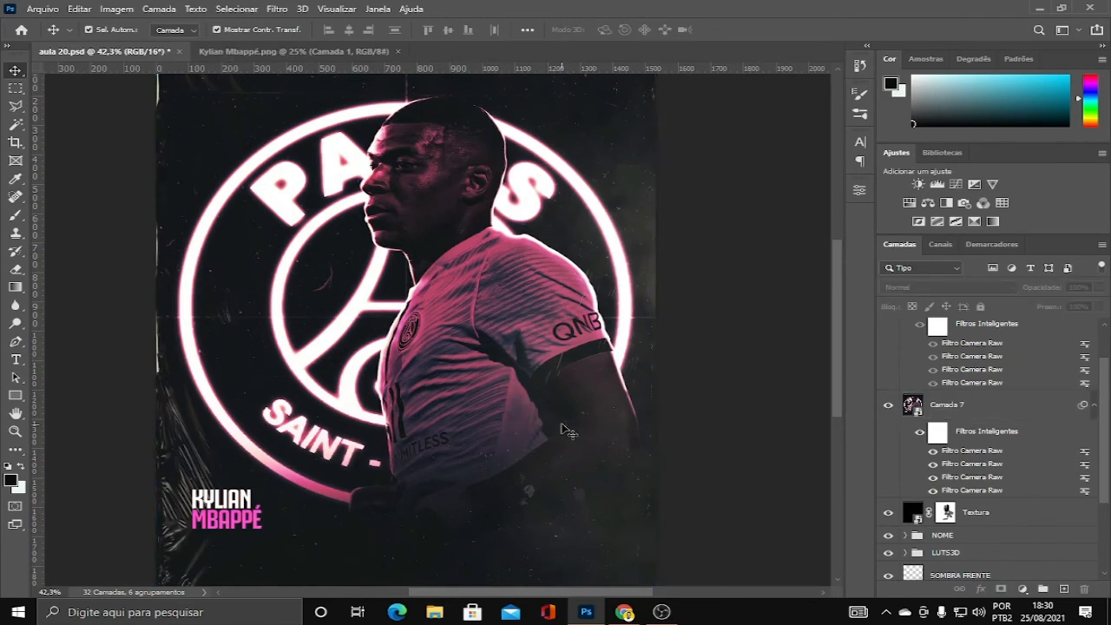
- Compare the poster with Camada 7's uppermost Camera Raw filter off and on
scroll(728, 465, "down", 1)
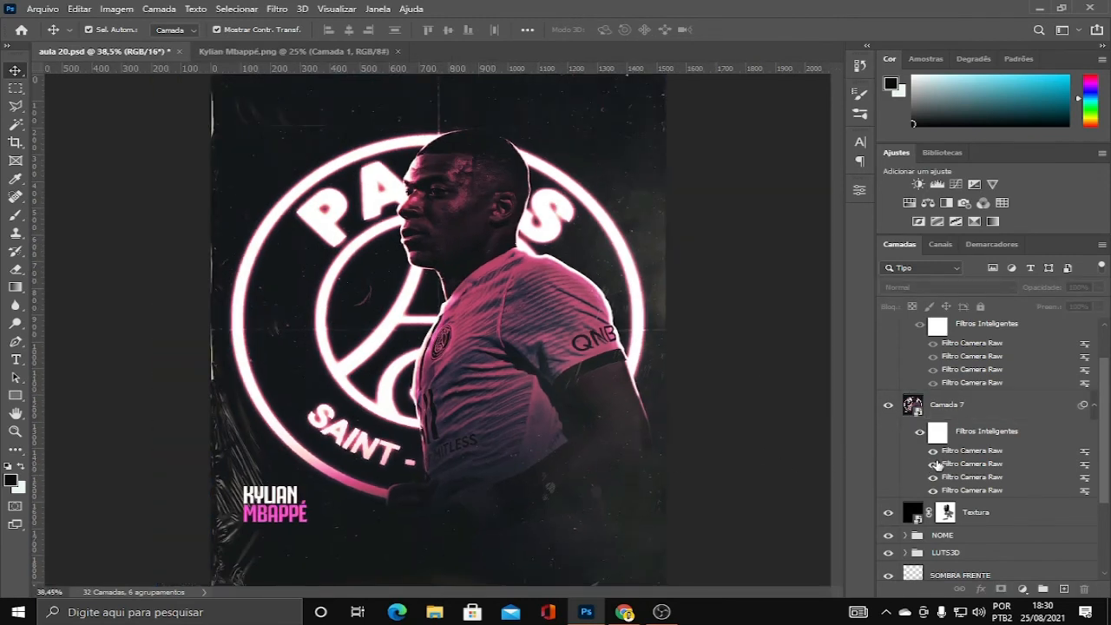
scroll(938, 466, "up", 1)
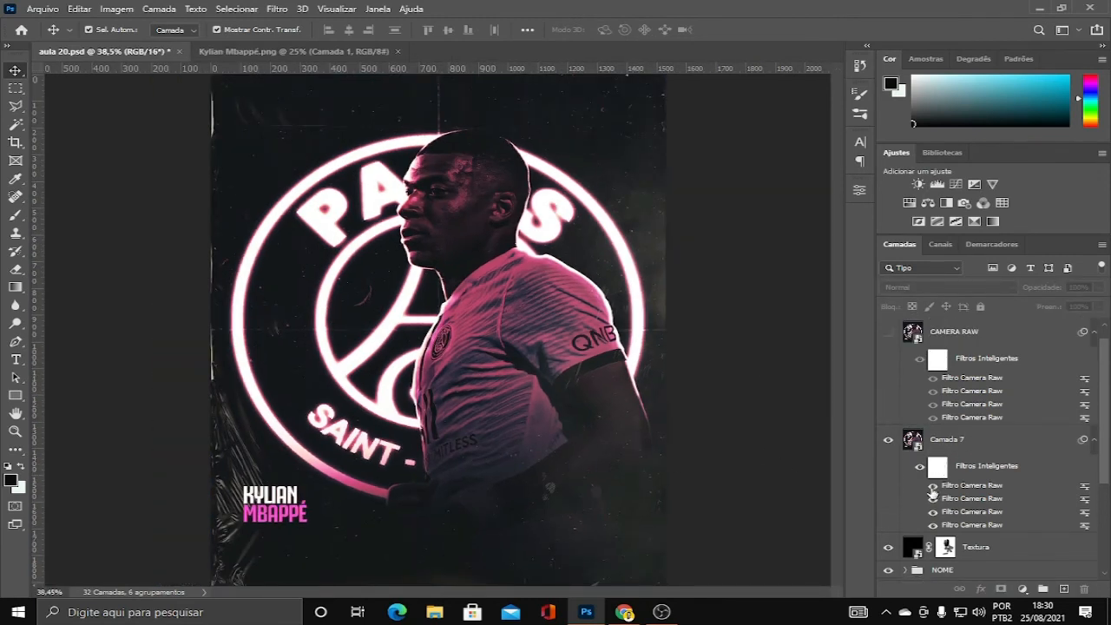
left_click(933, 486)
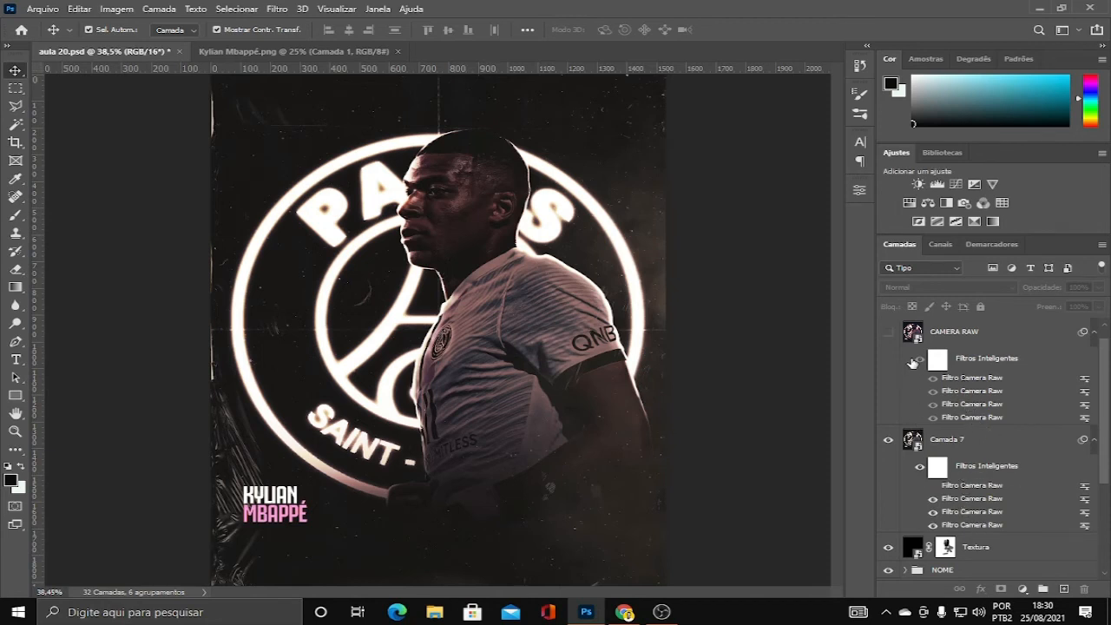
scroll(714, 402, "down", 2)
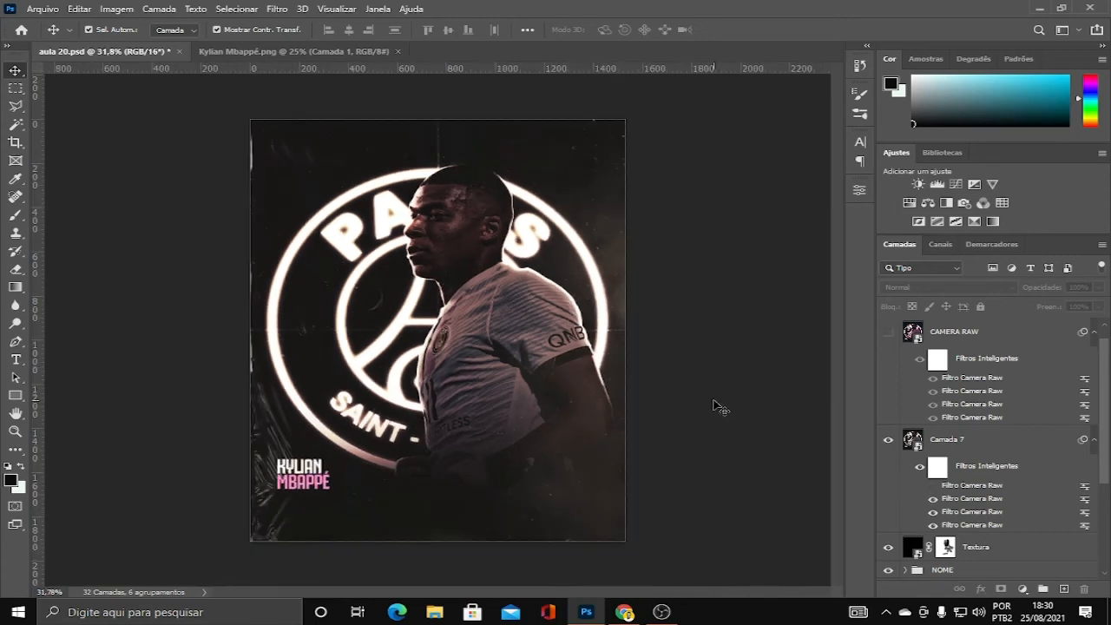
scroll(719, 407, "up", 2)
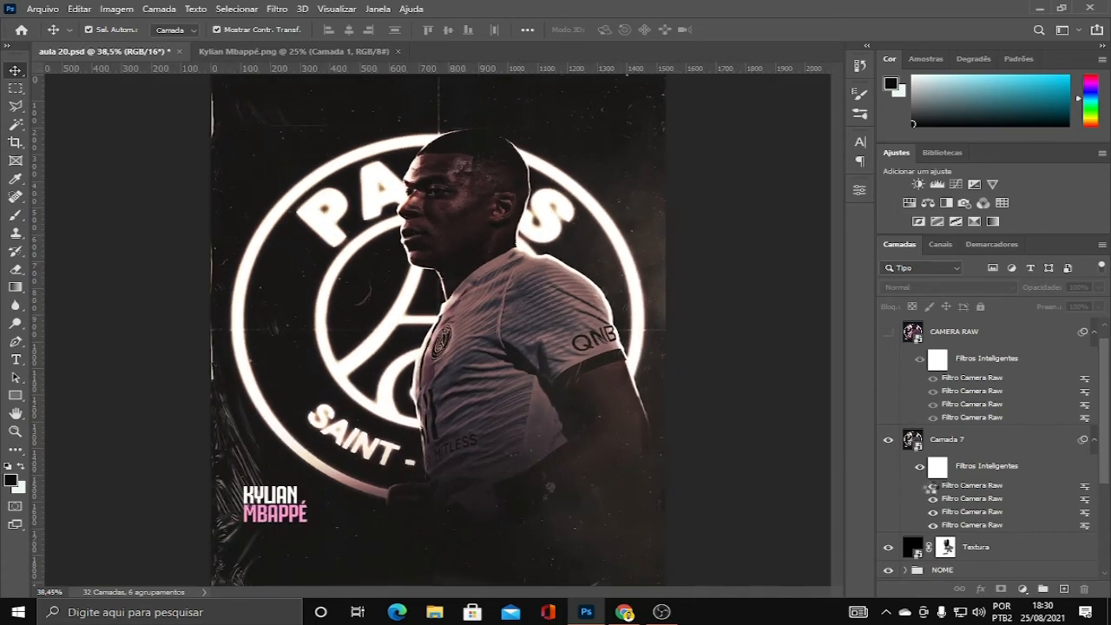
left_click(935, 497)
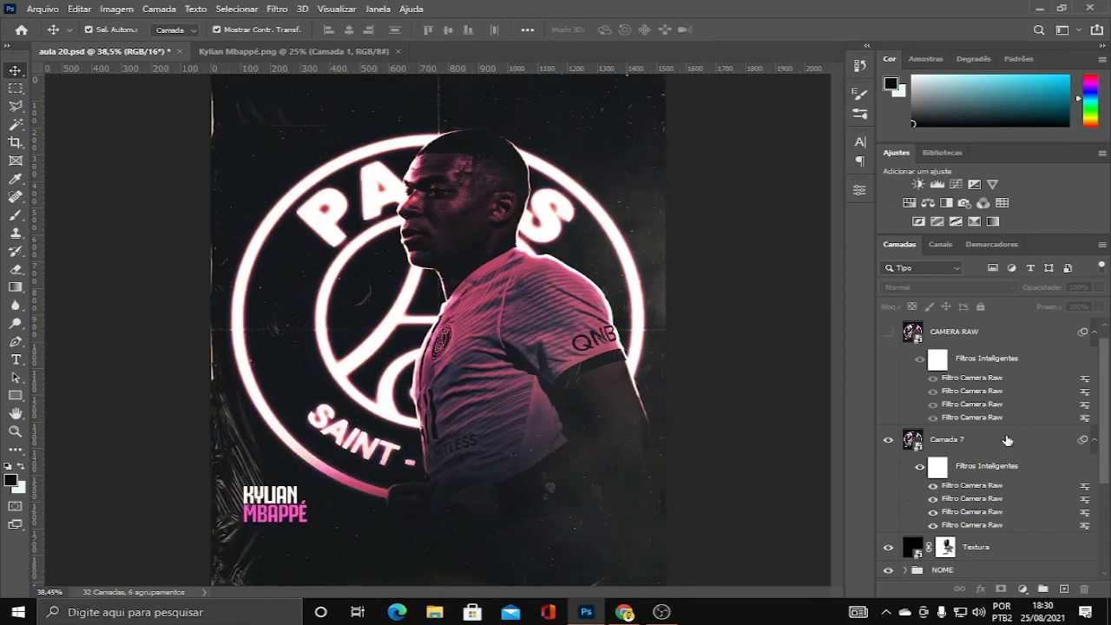
- Collapse the CAMERA RAW layer's smart filters and expand the AJUSTES FINAIS group
scroll(1008, 441, "up", 1)
left_click(1094, 349)
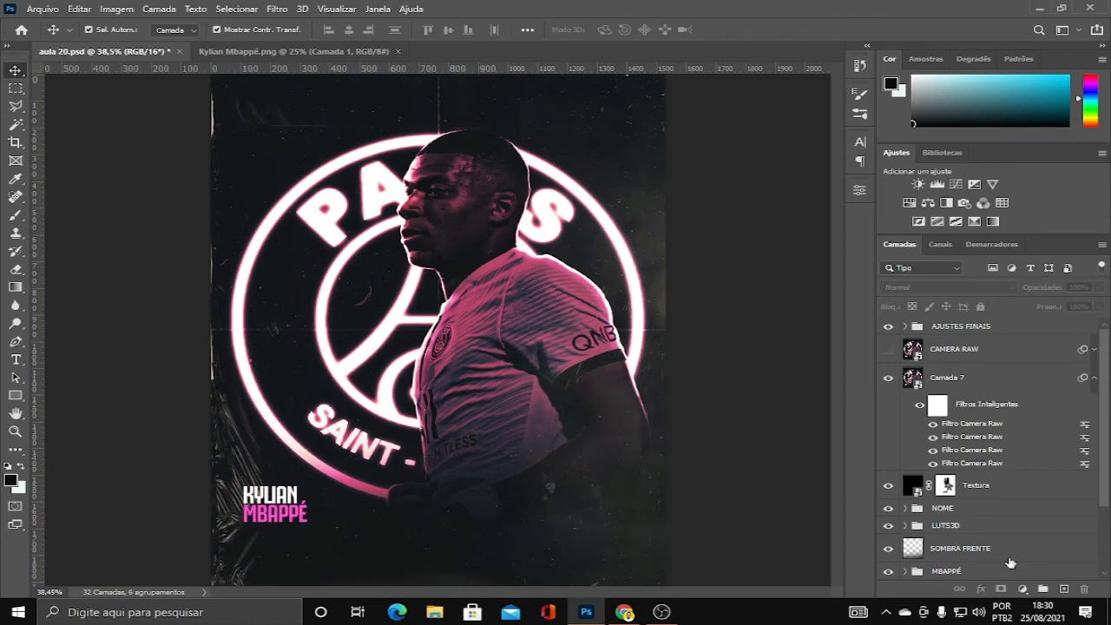
left_click(907, 327)
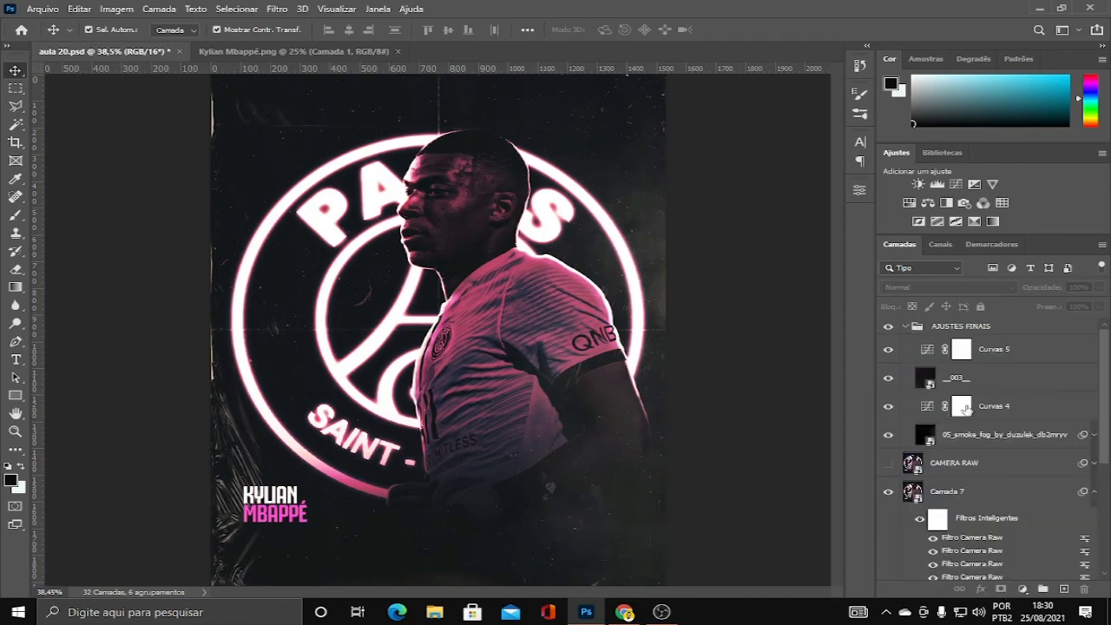
- Toggle the 05_smoke_fog layer's visibility, expand its smart filters, and review its Níveis settings without changing them
left_click(988, 443)
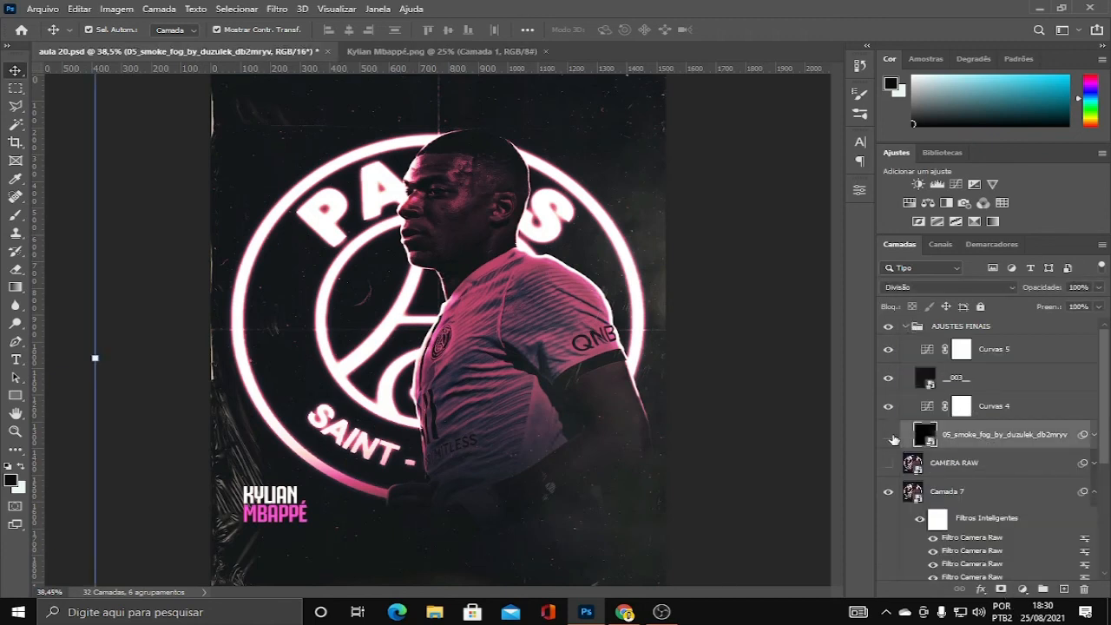
left_click(889, 436)
left_click(1094, 435)
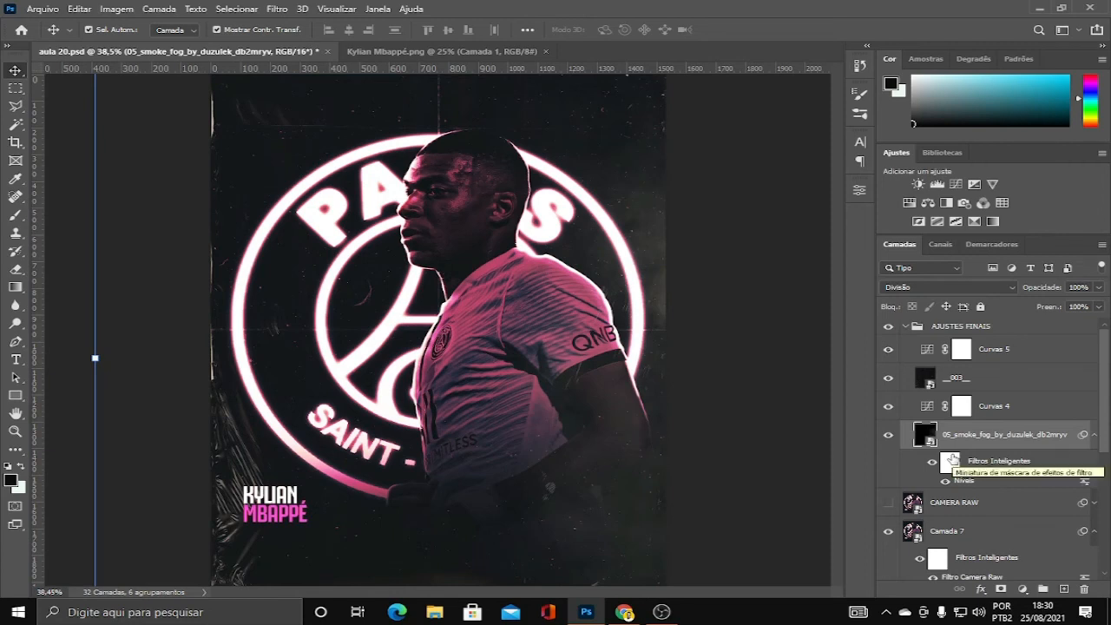
double_click(970, 480)
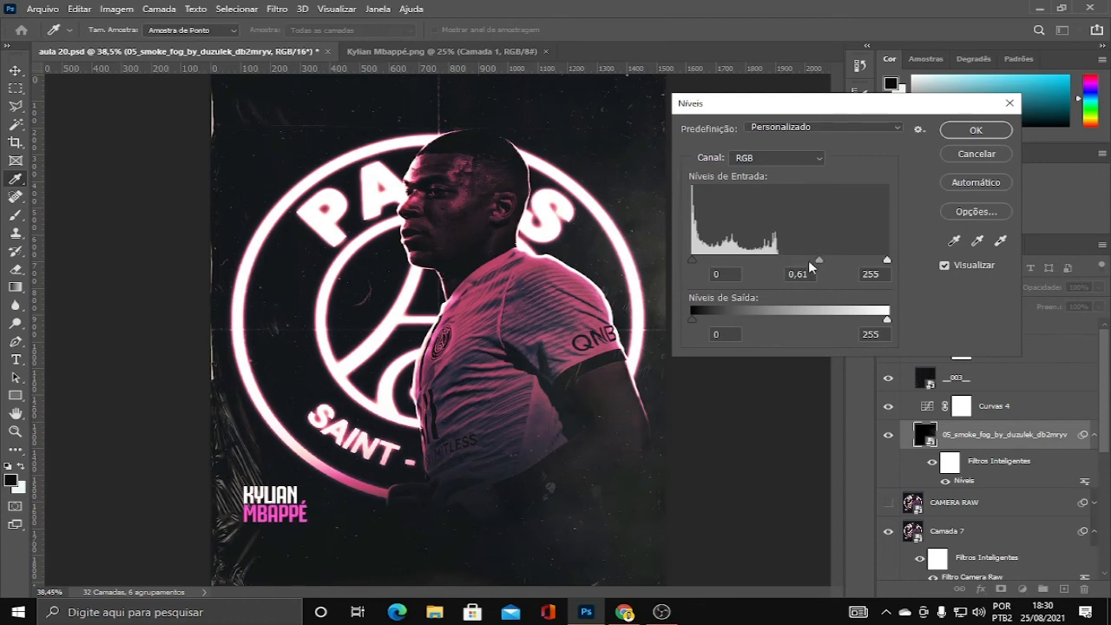
left_click(977, 154)
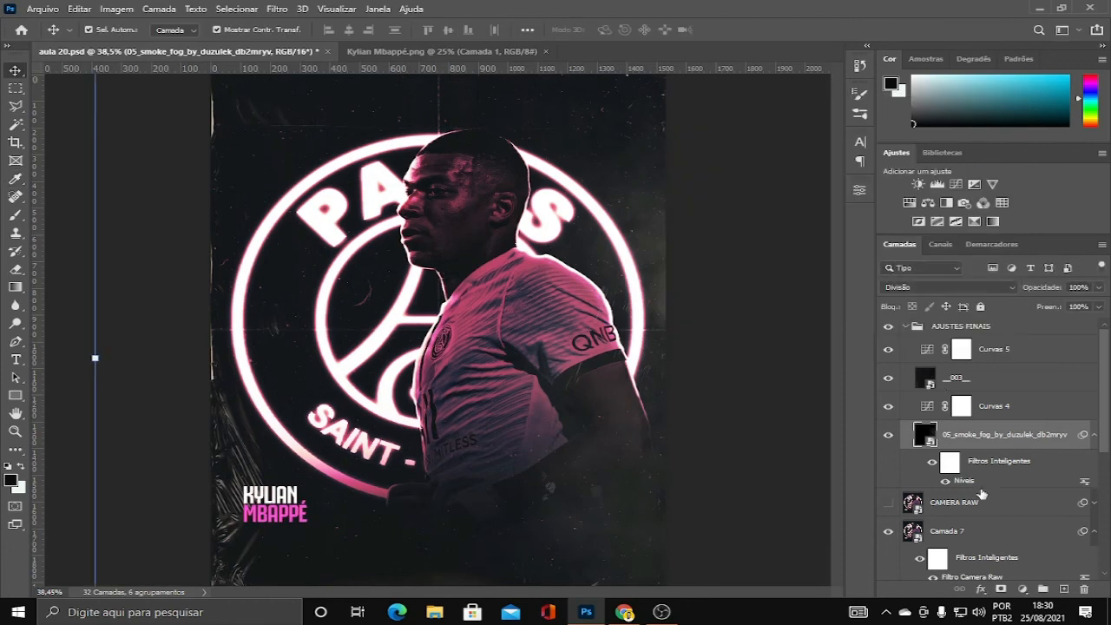
- Review the Vermelho, Verde, Azul and RGB curves of the Curvas 4 adjustment layer, and close its properties
left_click(1022, 589)
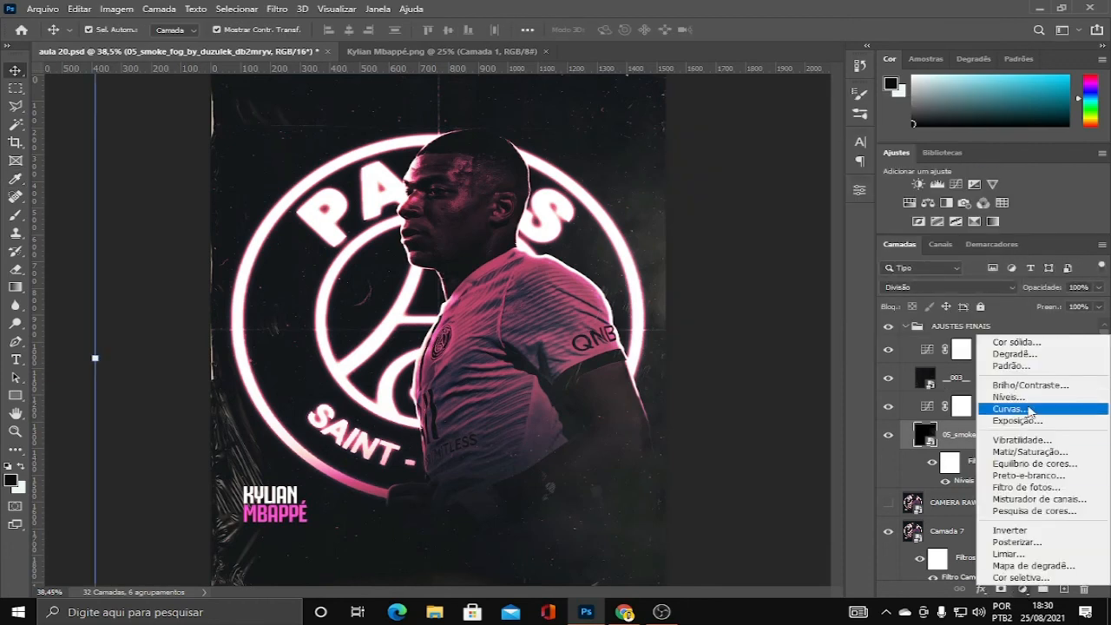
left_click(1013, 409)
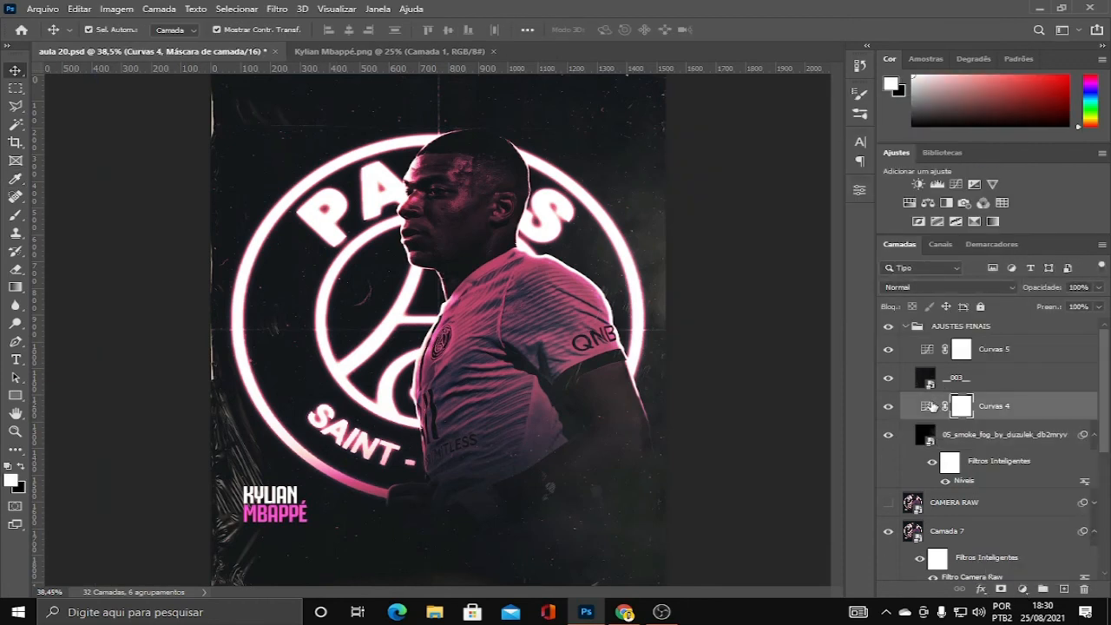
double_click(932, 406)
left_click(712, 249)
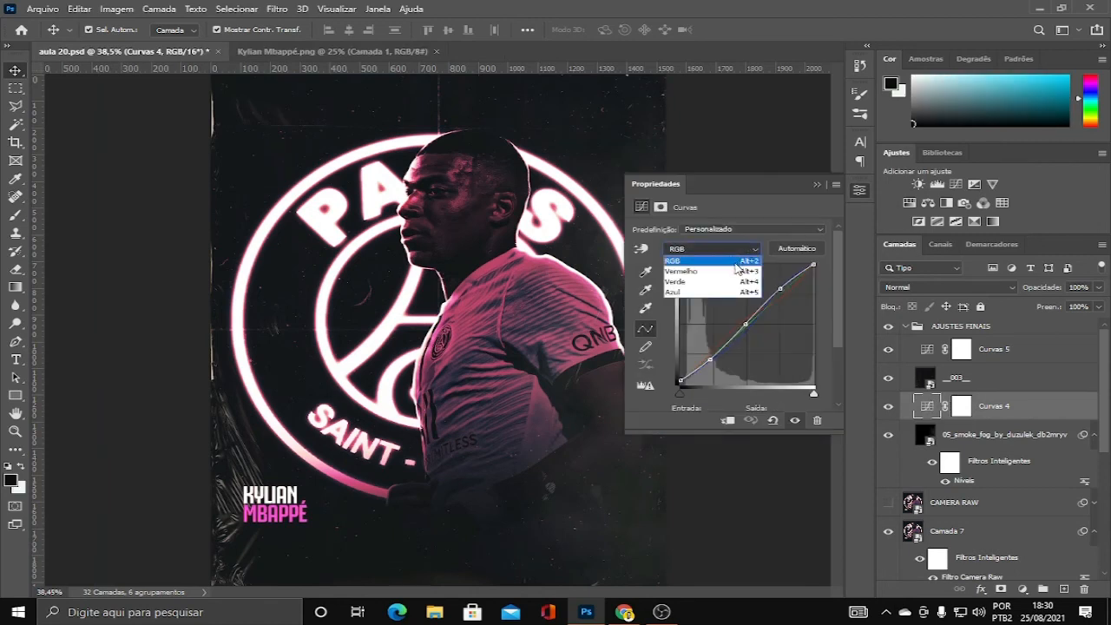
left_click(739, 272)
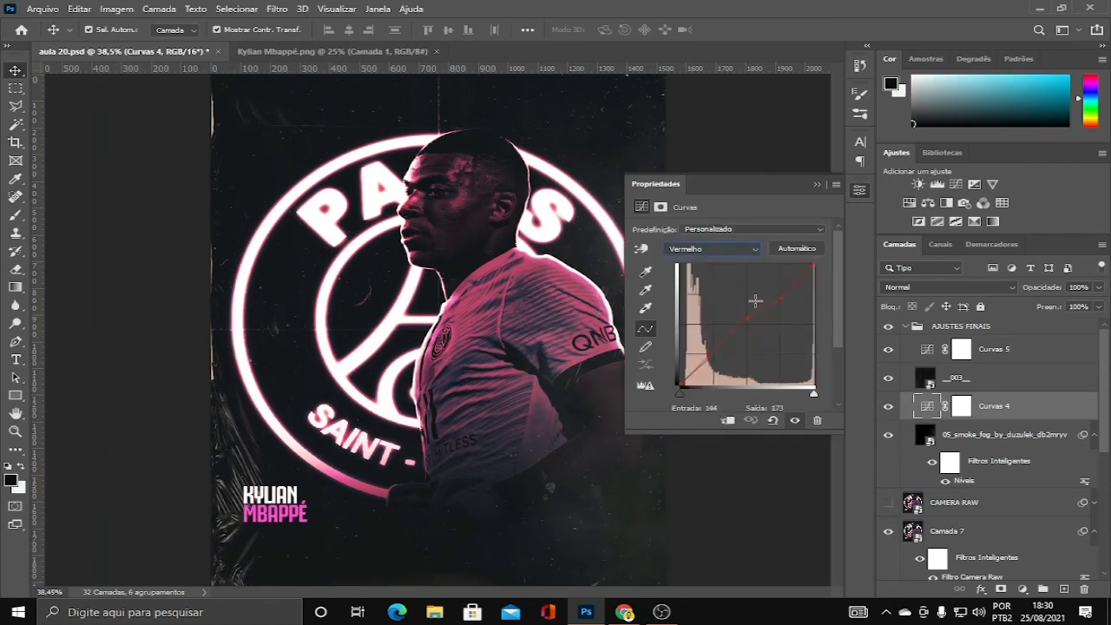
left_click(751, 249)
left_click(739, 280)
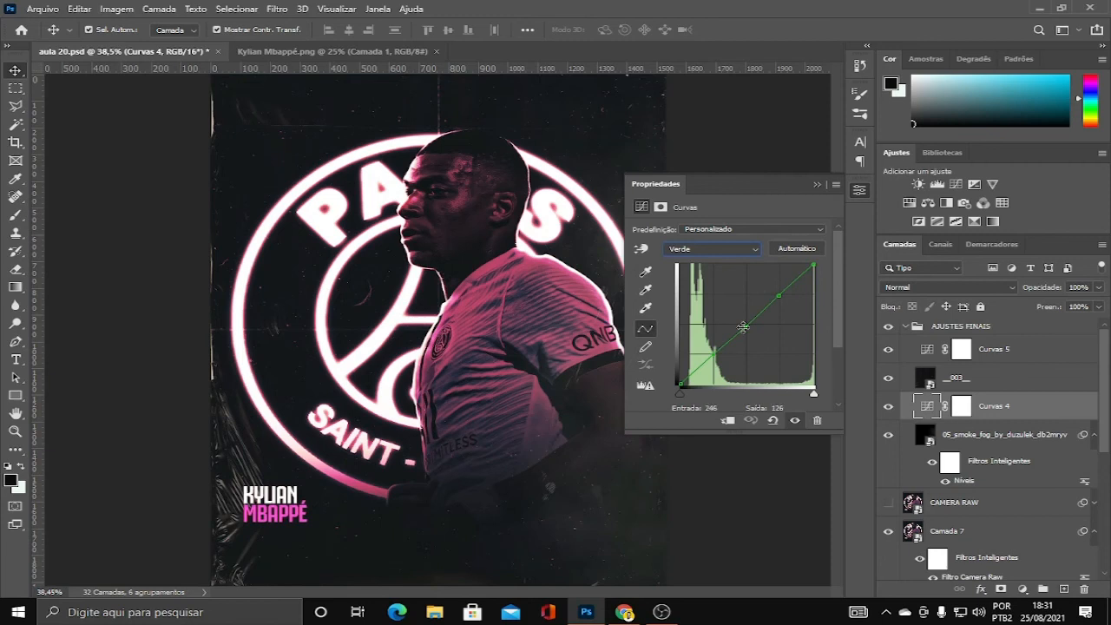
left_click(752, 249)
left_click(685, 283)
left_click(707, 252)
left_click(686, 292)
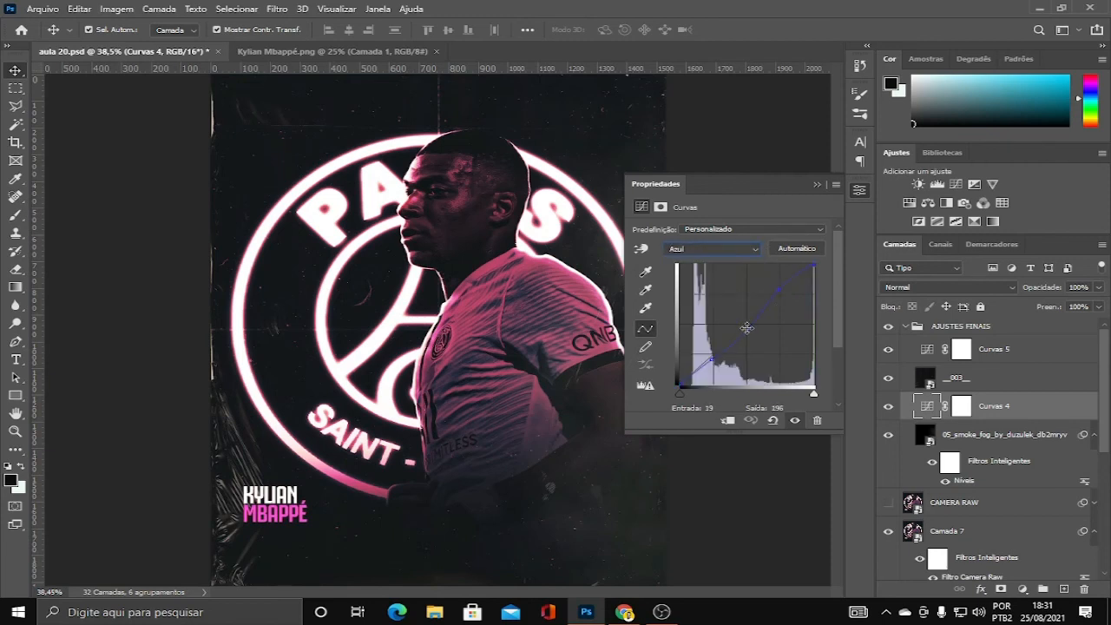
left_click(738, 250)
left_click(722, 262)
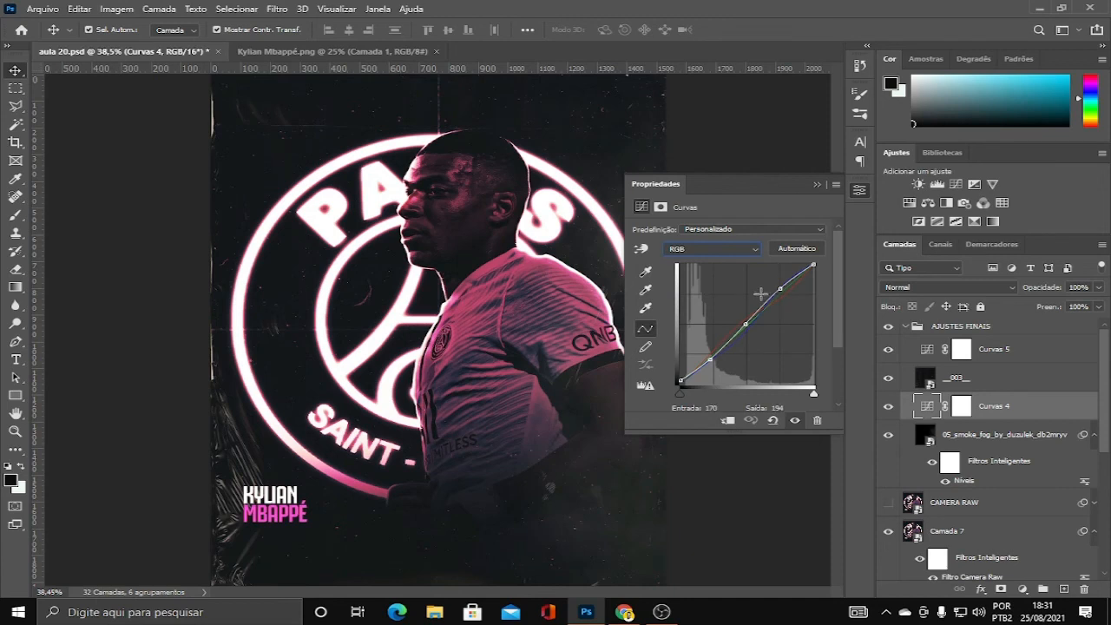
left_click(815, 186)
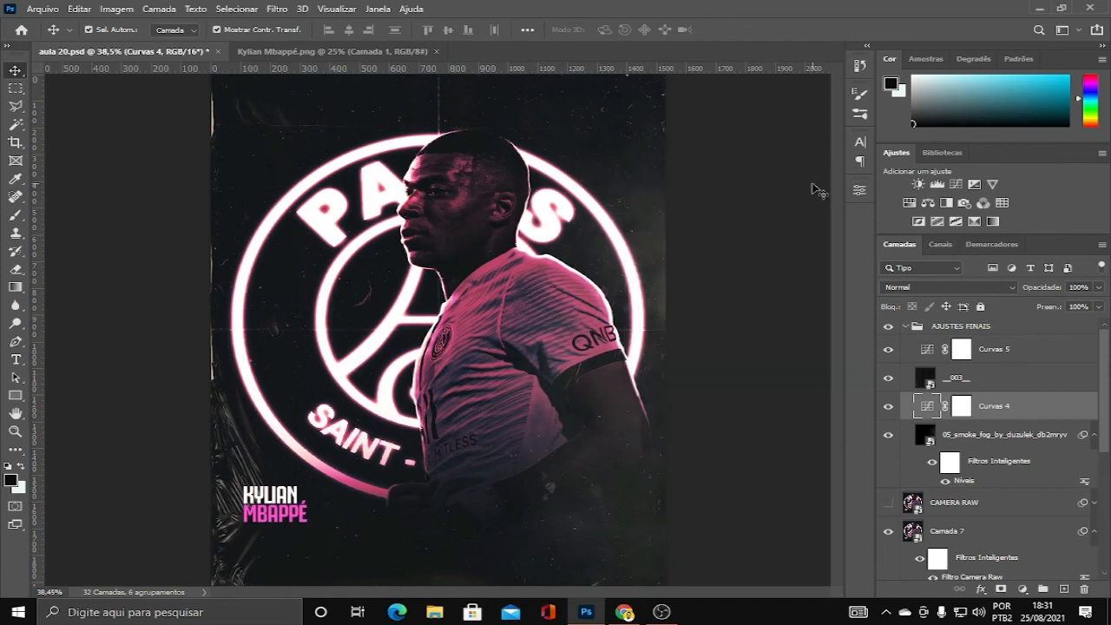
- Preview the __003__ layer's visibility and hide the Curvas 4 adjustment layer
left_click(889, 380)
scroll(624, 405, "down", 2)
scroll(780, 382, "up", 1)
left_click(883, 407)
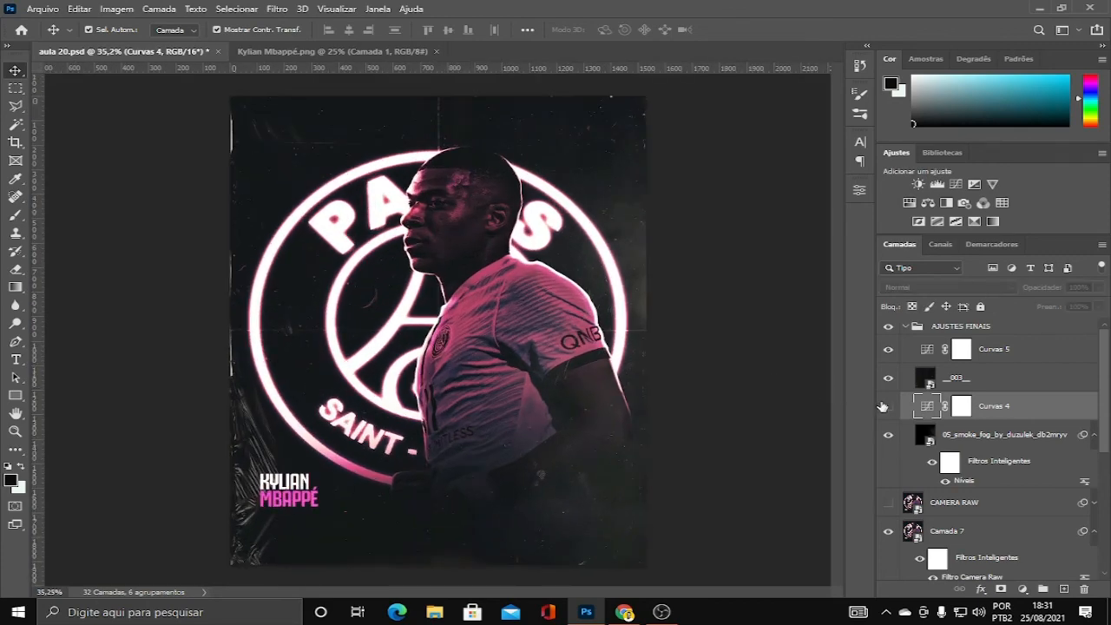
scroll(680, 363, "down", 1)
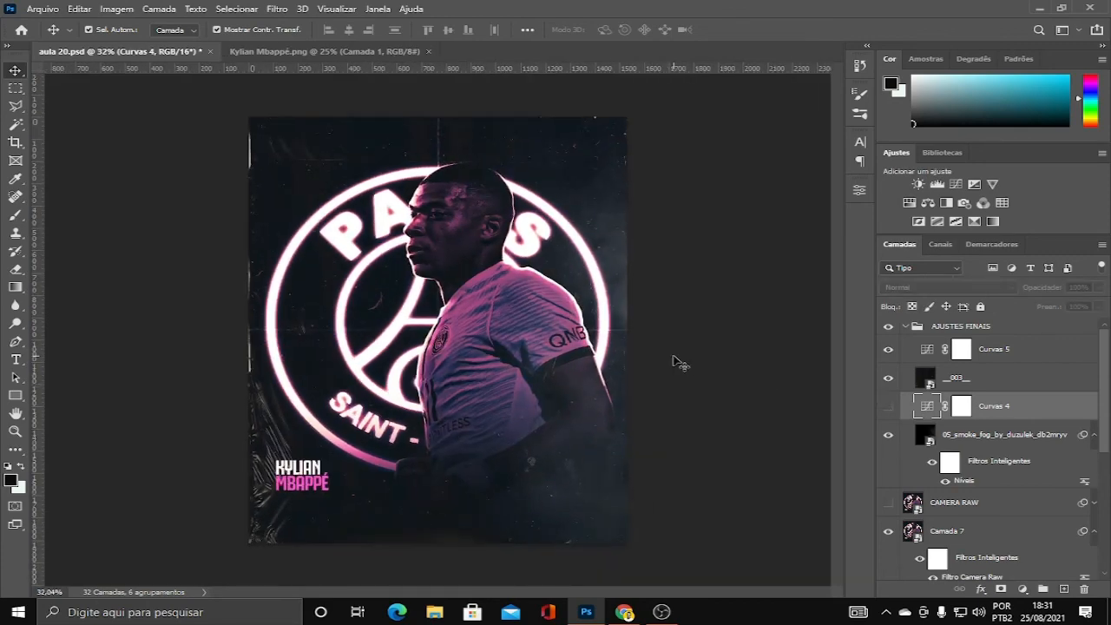
scroll(749, 377, "up", 1)
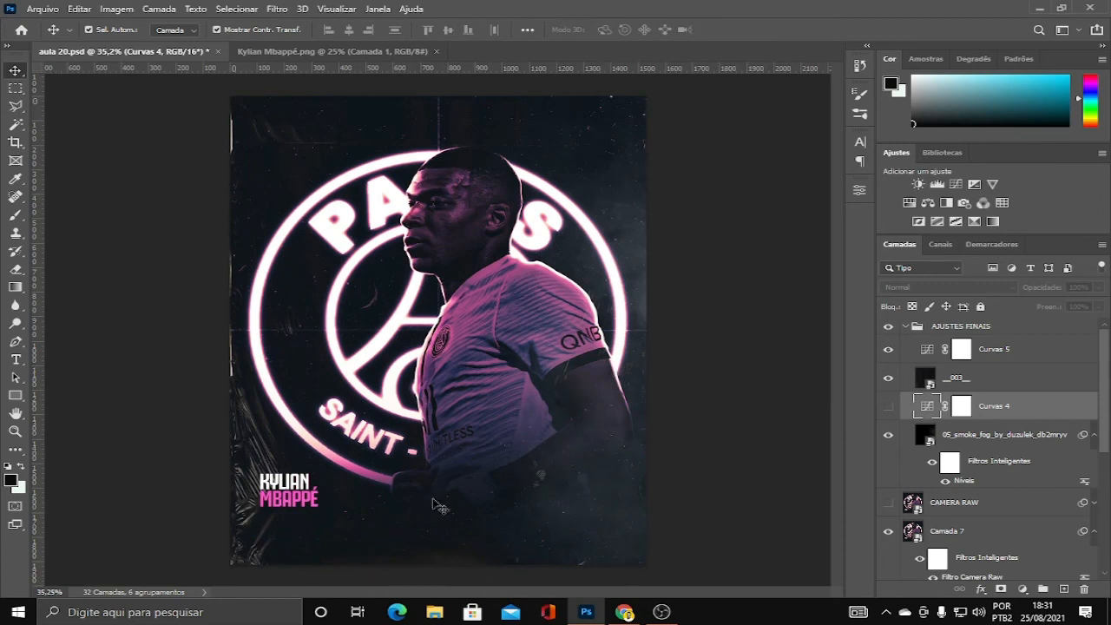
scroll(610, 434, "down", 1)
scroll(615, 434, "up", 1)
scroll(823, 405, "up", 1)
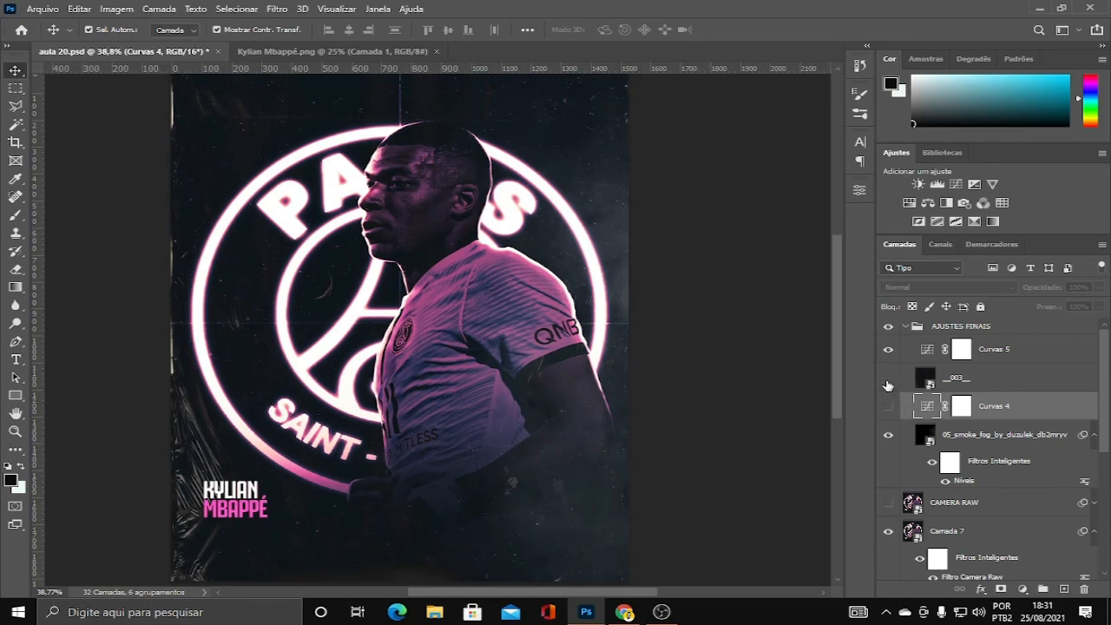
- Toggle the __003__ texture layer to preview it, and set its blend mode to Cor Mais Clara
left_click(887, 382)
left_click(888, 382)
left_click(888, 383)
left_click(961, 384)
left_click(961, 284)
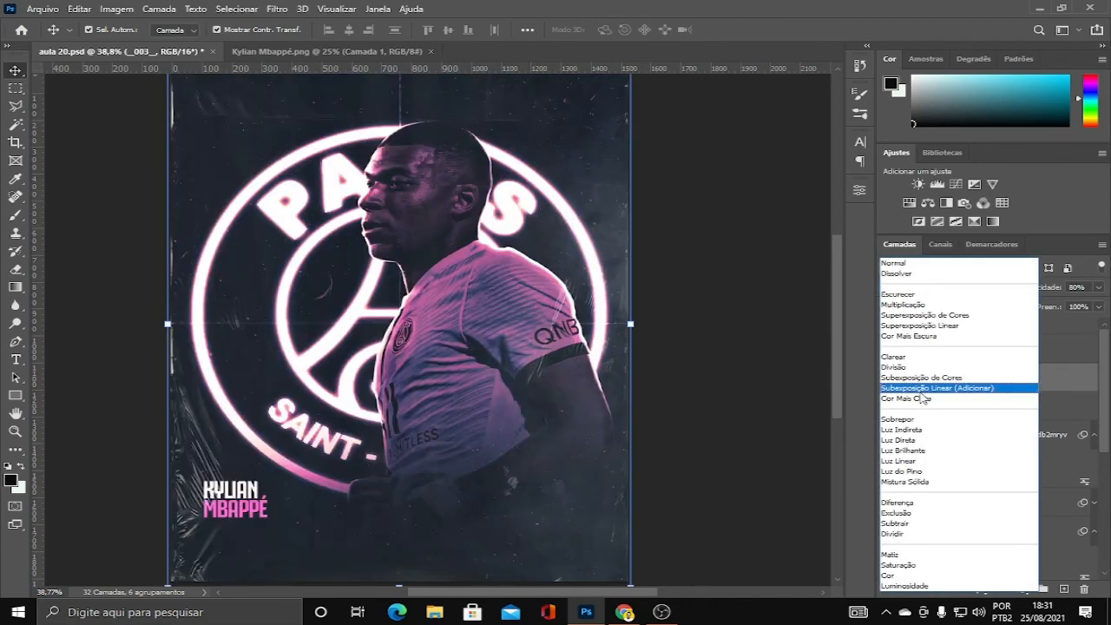
left_click(923, 399)
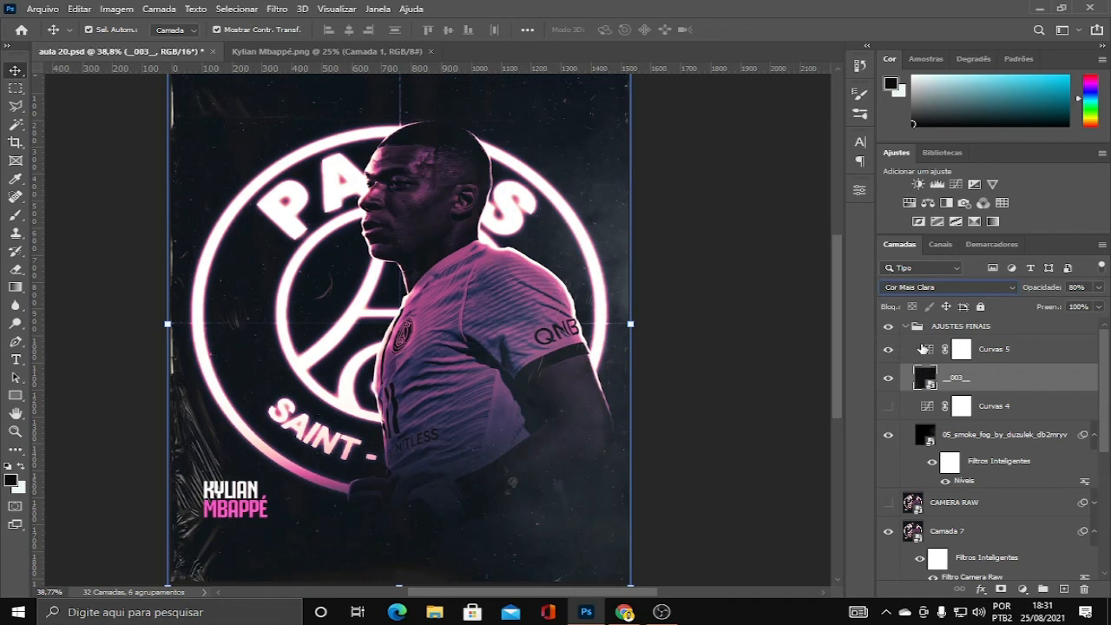
- Hide and show the Curvas 5 adjustment layer, and examine its RGB curve
left_click(897, 351)
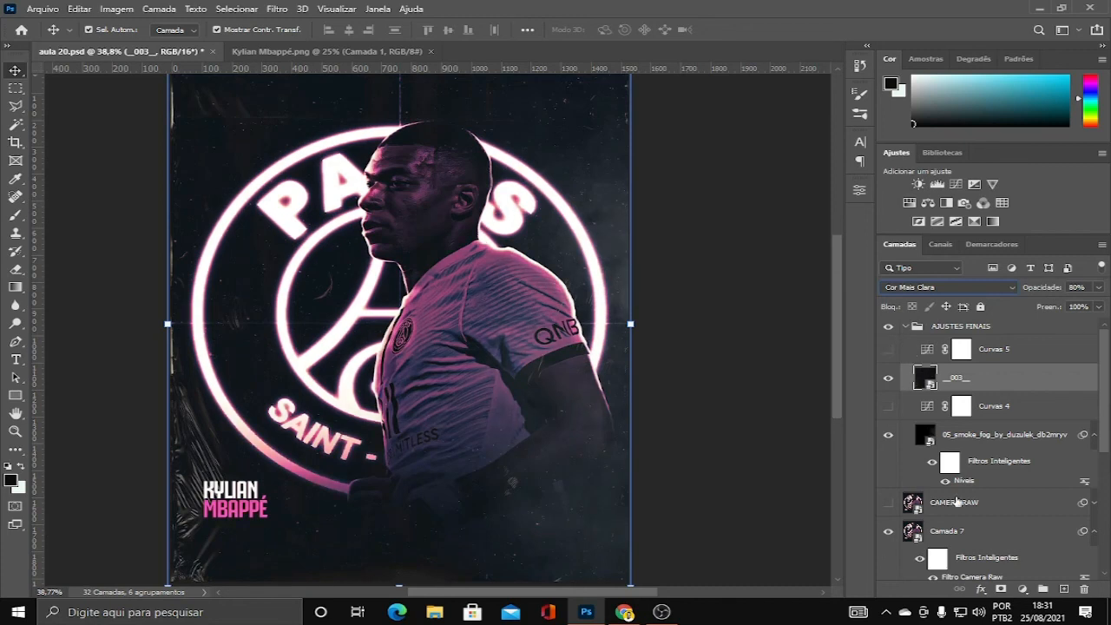
left_click(1023, 590)
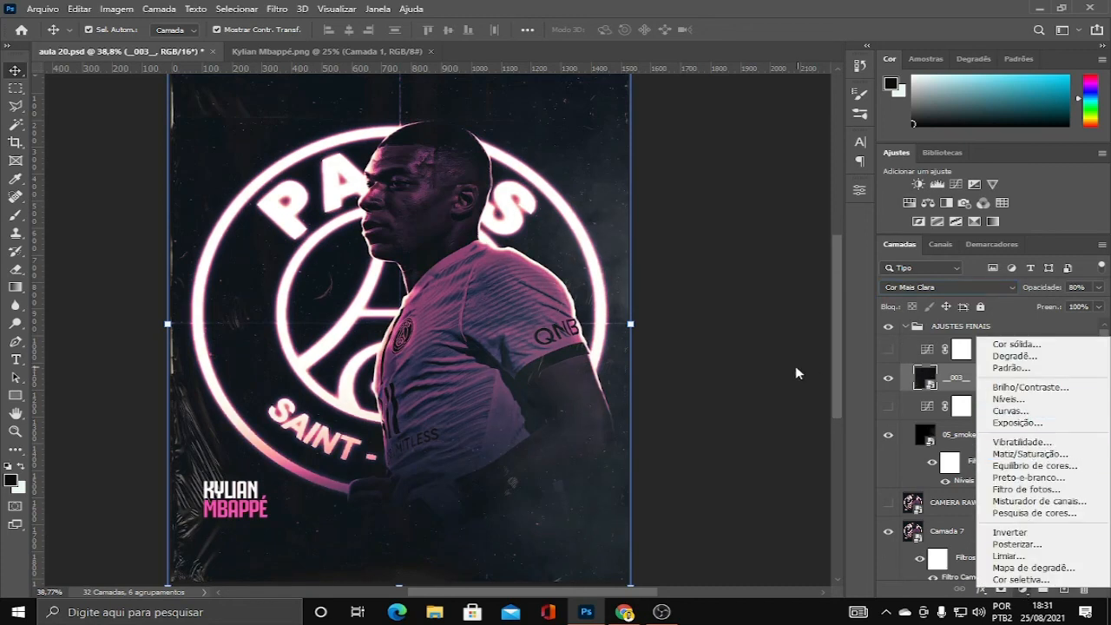
left_click(796, 367)
left_click(889, 349)
double_click(928, 350)
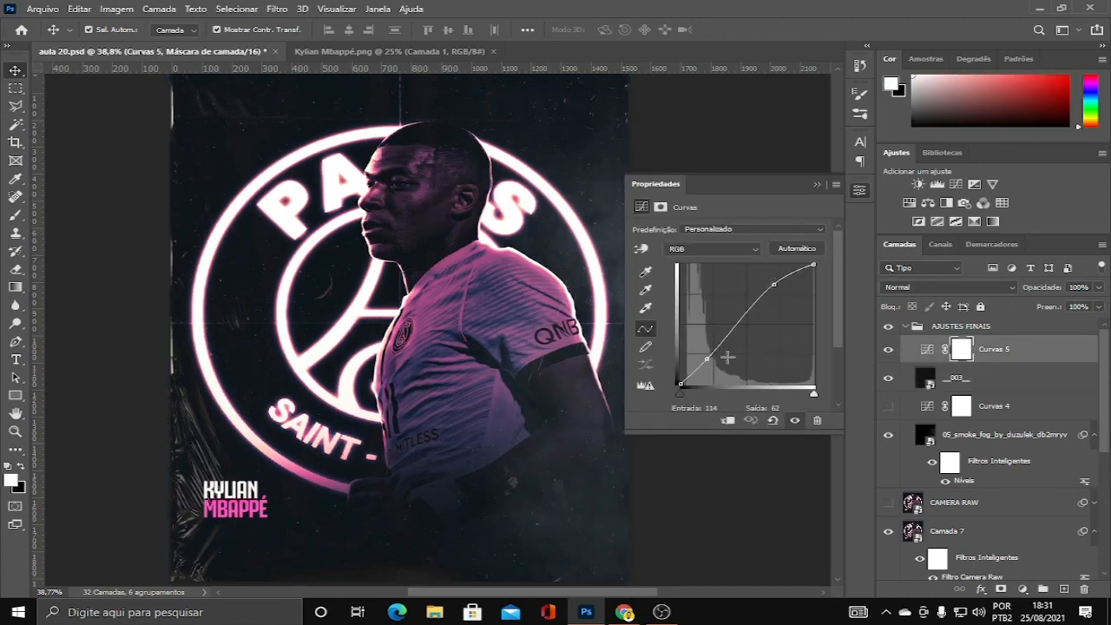
left_click(815, 190)
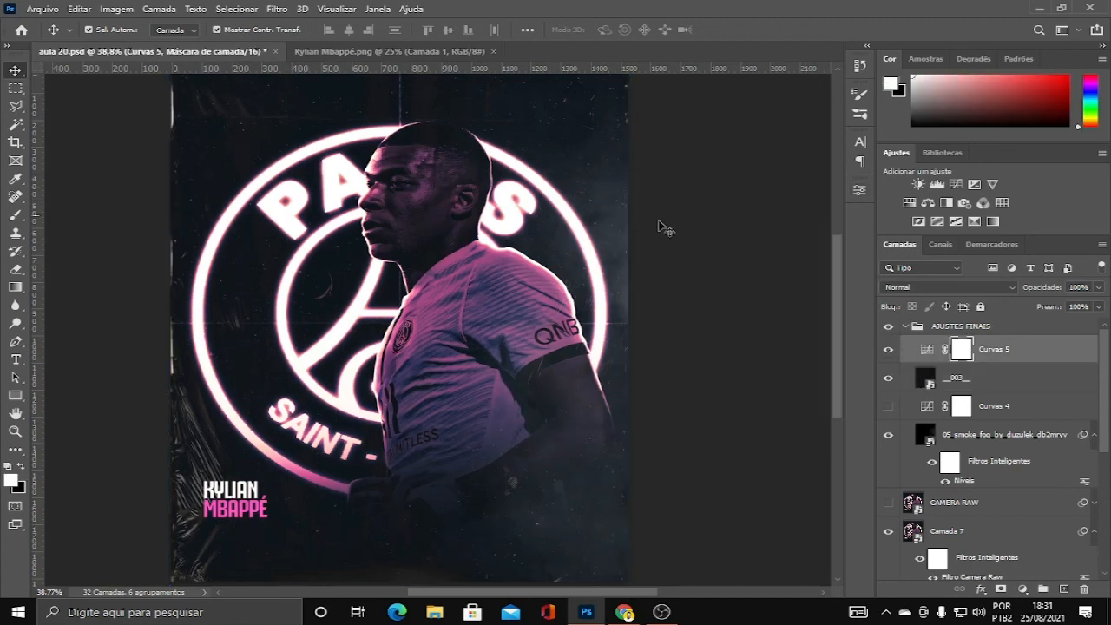
- Compare the whole poster with Curvas 5 off and on
left_click(887, 352)
left_click(888, 352)
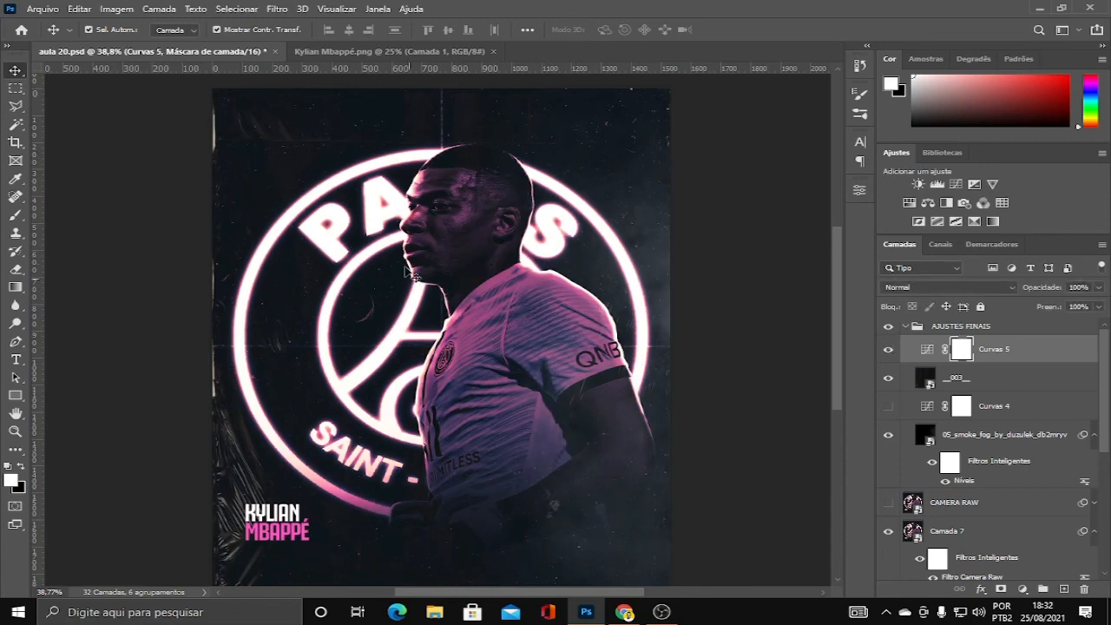
scroll(536, 234, "down", 1)
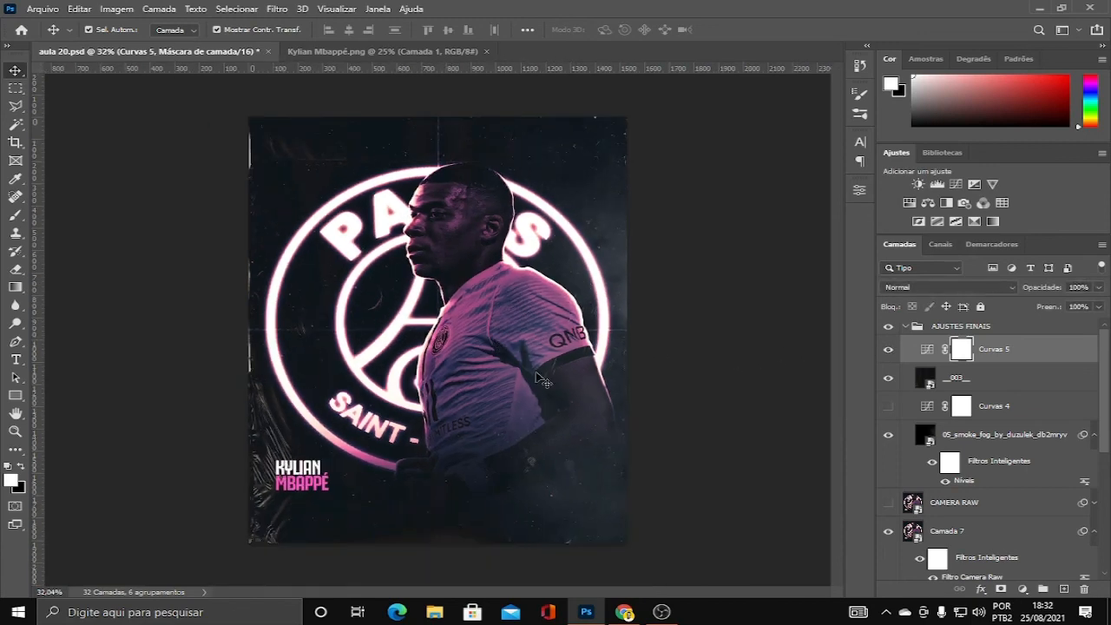